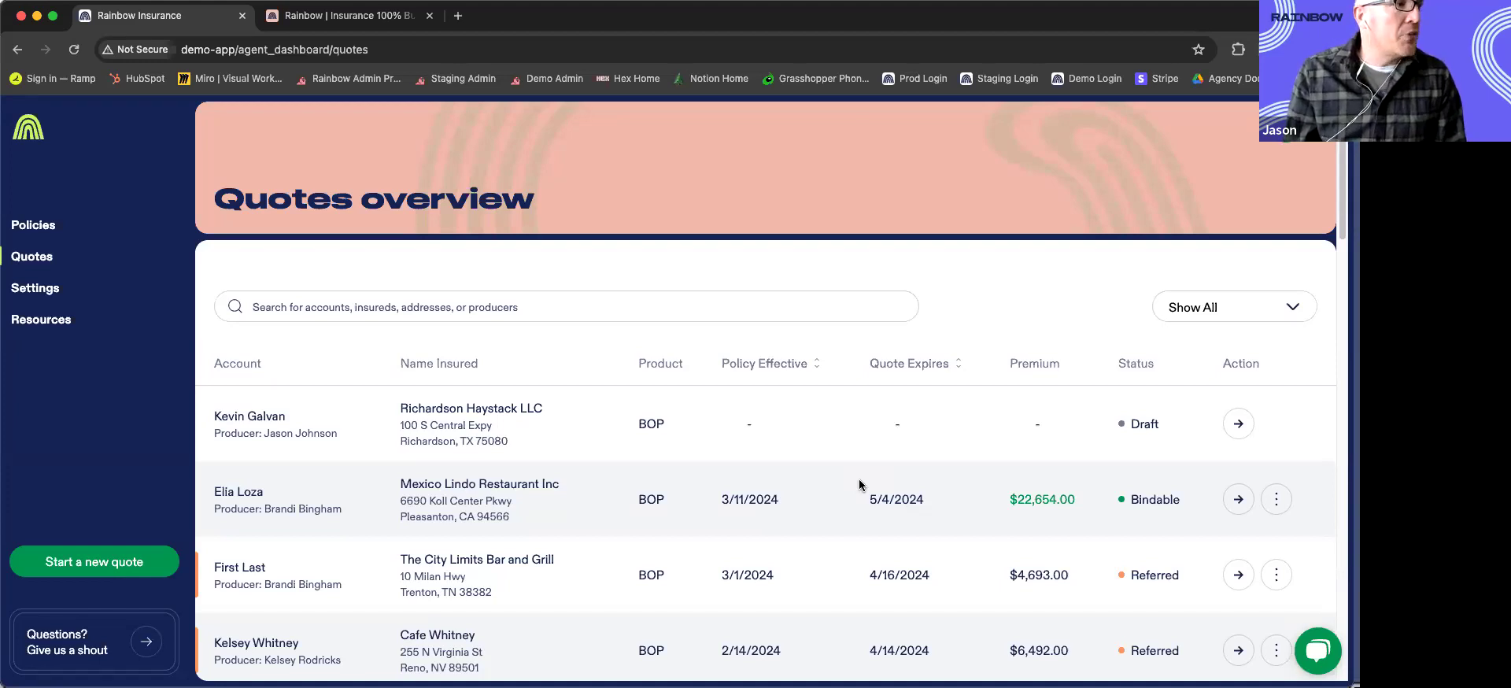
Step: Open the agent account settings and look over the profile and password sections
{"action": "left_click", "coordinate": [58, 228]}
{"action": "left_click", "coordinate": [44, 260]}
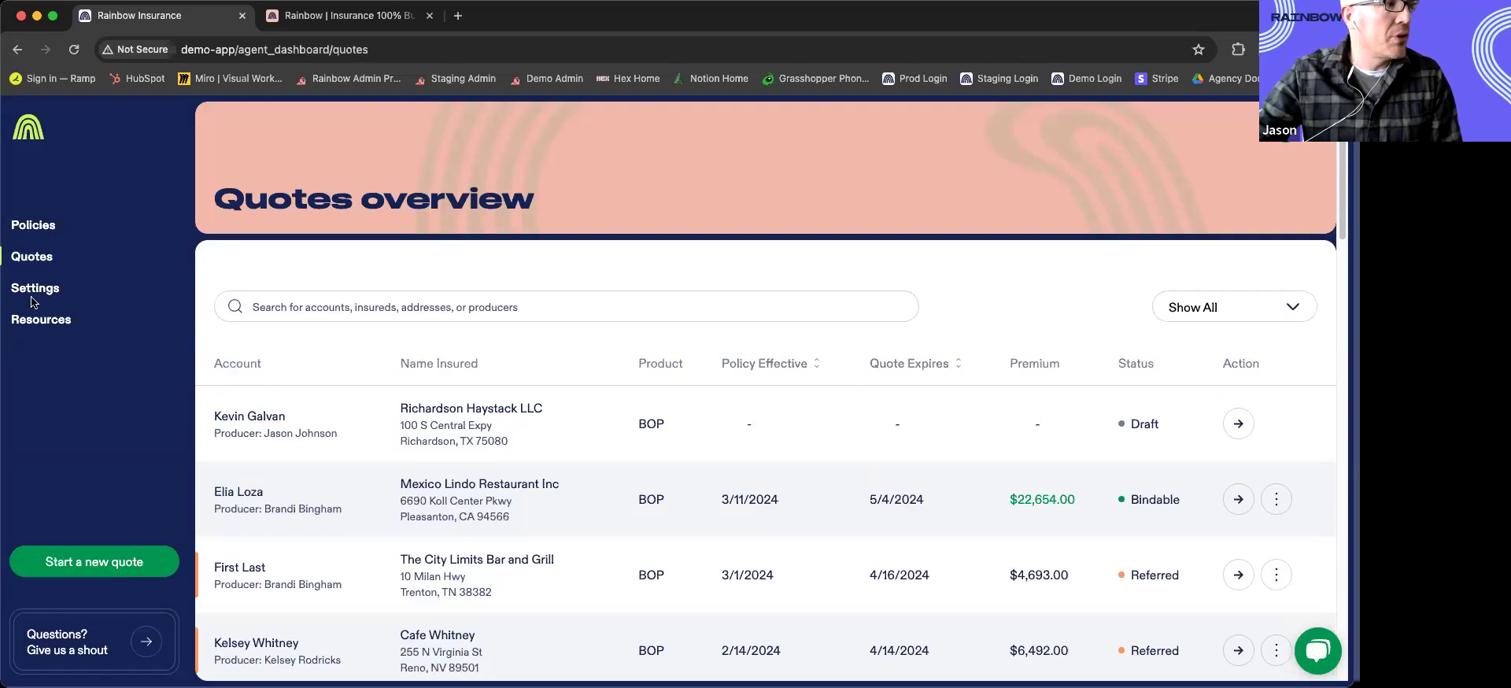
{"action": "left_click", "coordinate": [56, 291]}
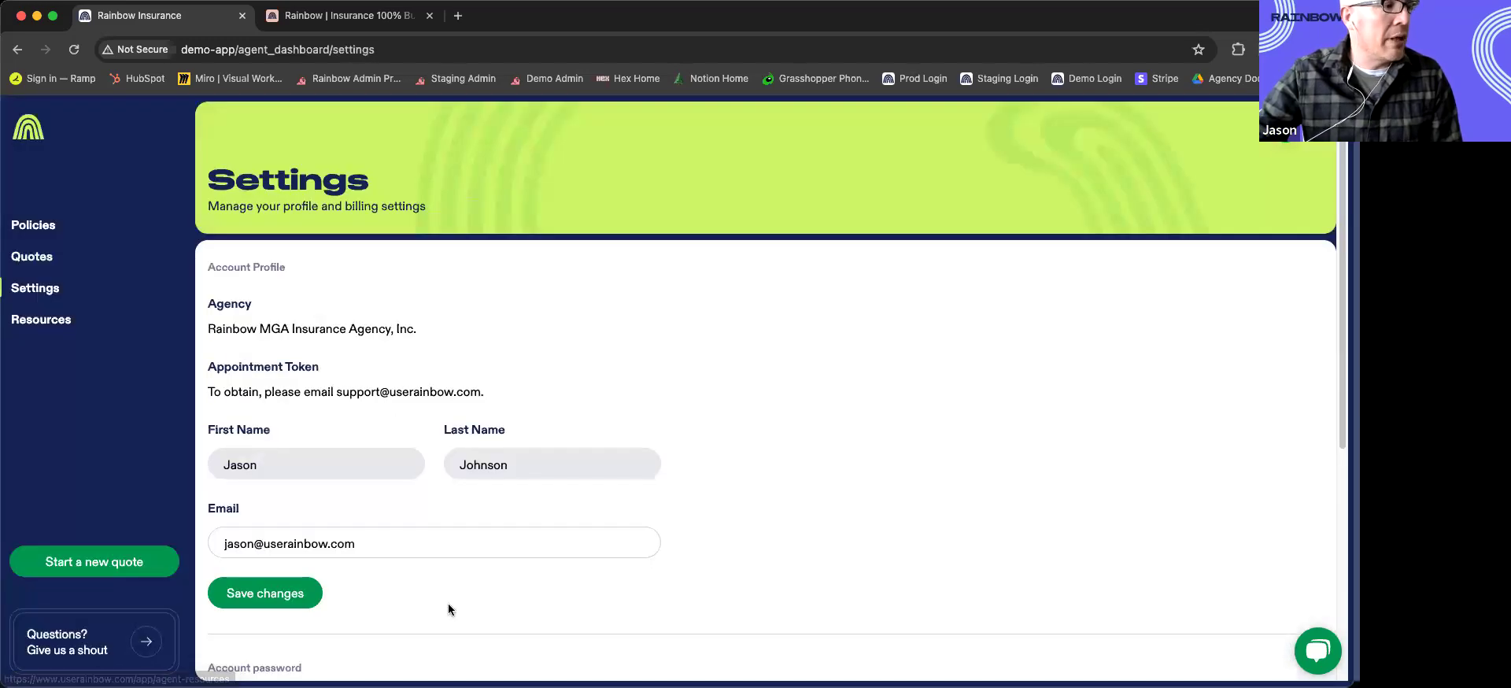
{"action": "scroll", "coordinate": [337, 546], "scroll_direction": "down", "scroll_amount": 5}
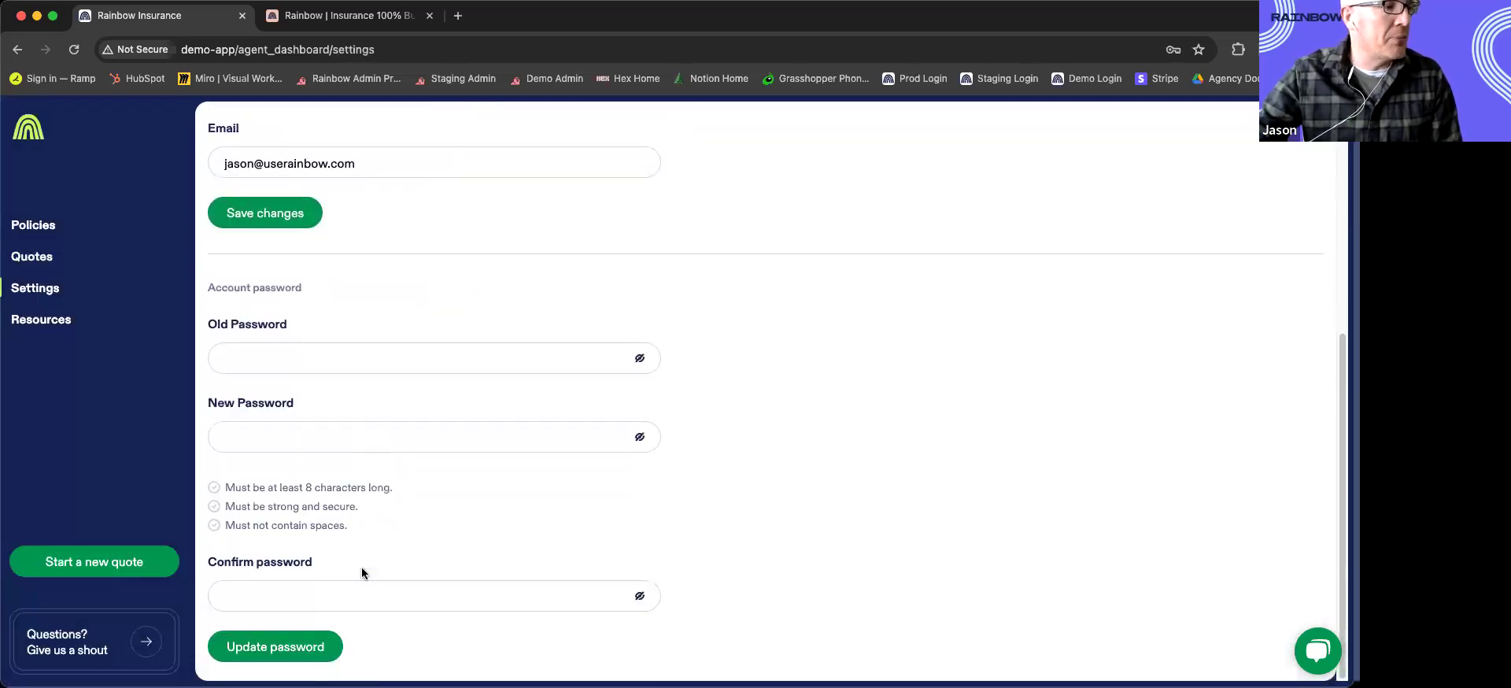
{"action": "scroll", "coordinate": [526, 423], "scroll_direction": "up", "scroll_amount": 5}
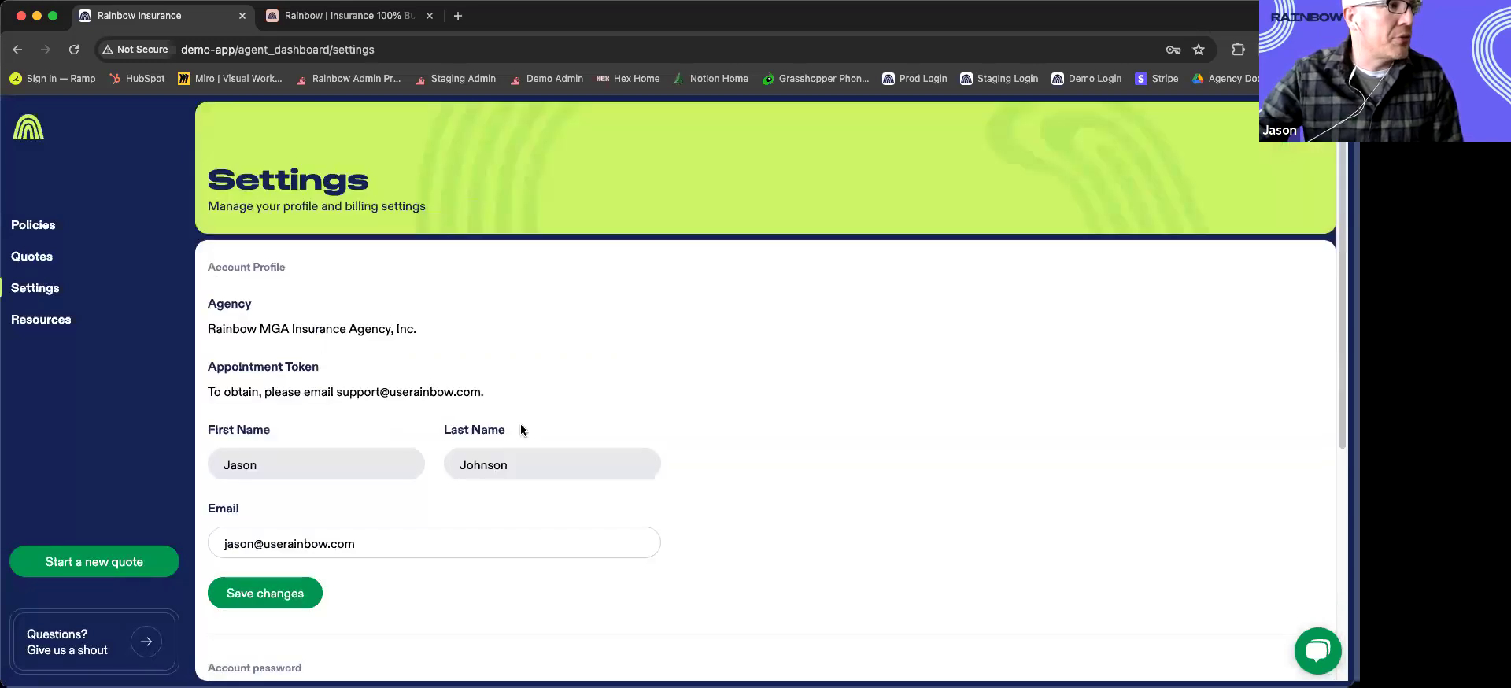
Step: Open the Agent Resources page and look through the list of downloadable guides, checklists and forms
{"action": "left_click", "coordinate": [57, 326]}
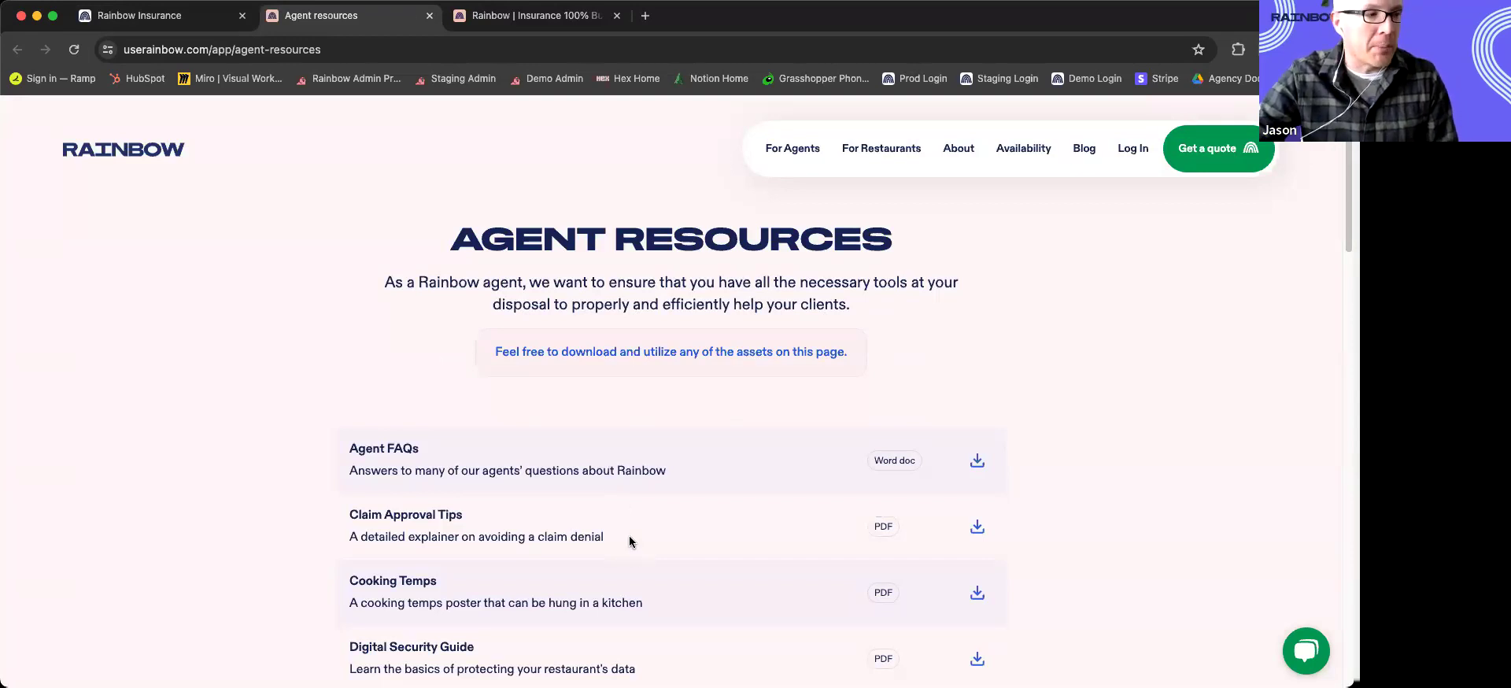
{"action": "scroll", "coordinate": [629, 538], "scroll_direction": "down", "scroll_amount": 5}
{"action": "scroll", "coordinate": [638, 534], "scroll_direction": "down", "scroll_amount": 1}
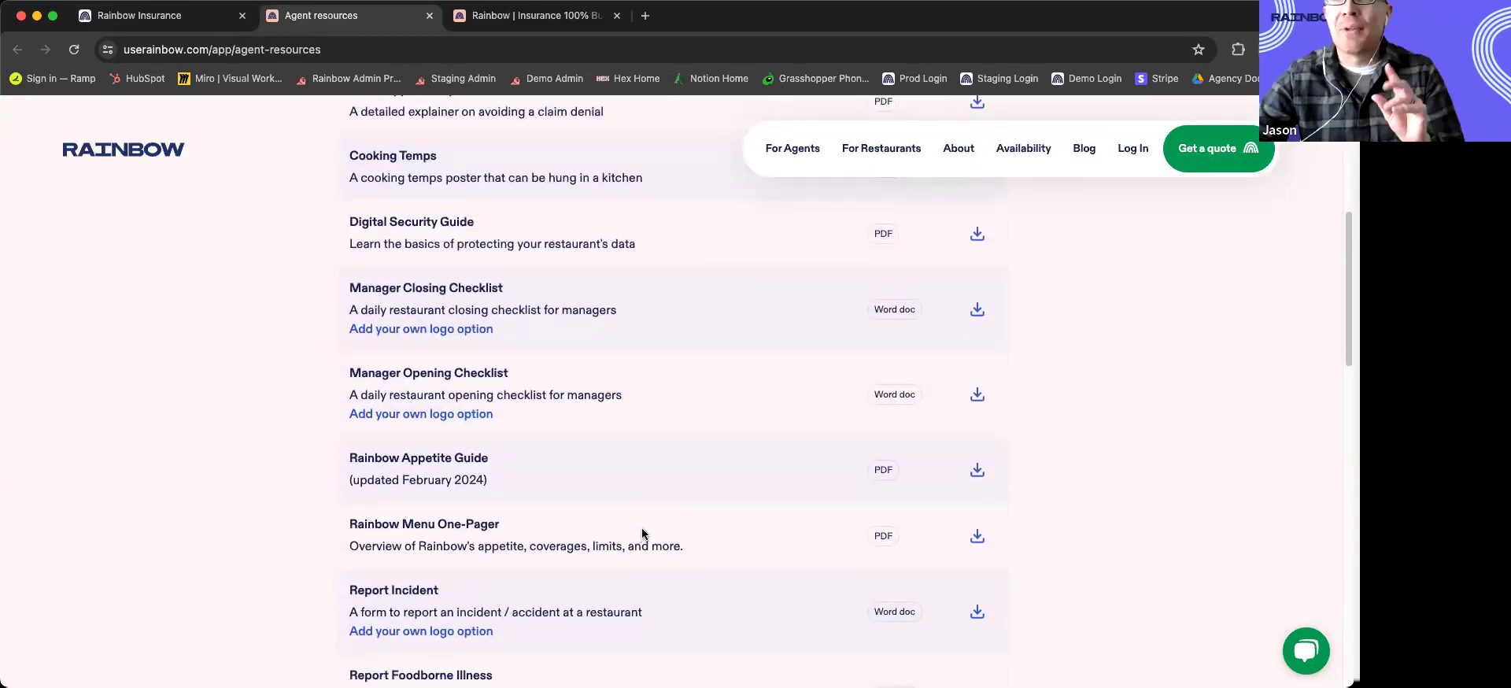
{"action": "scroll", "coordinate": [629, 531], "scroll_direction": "down", "scroll_amount": 3}
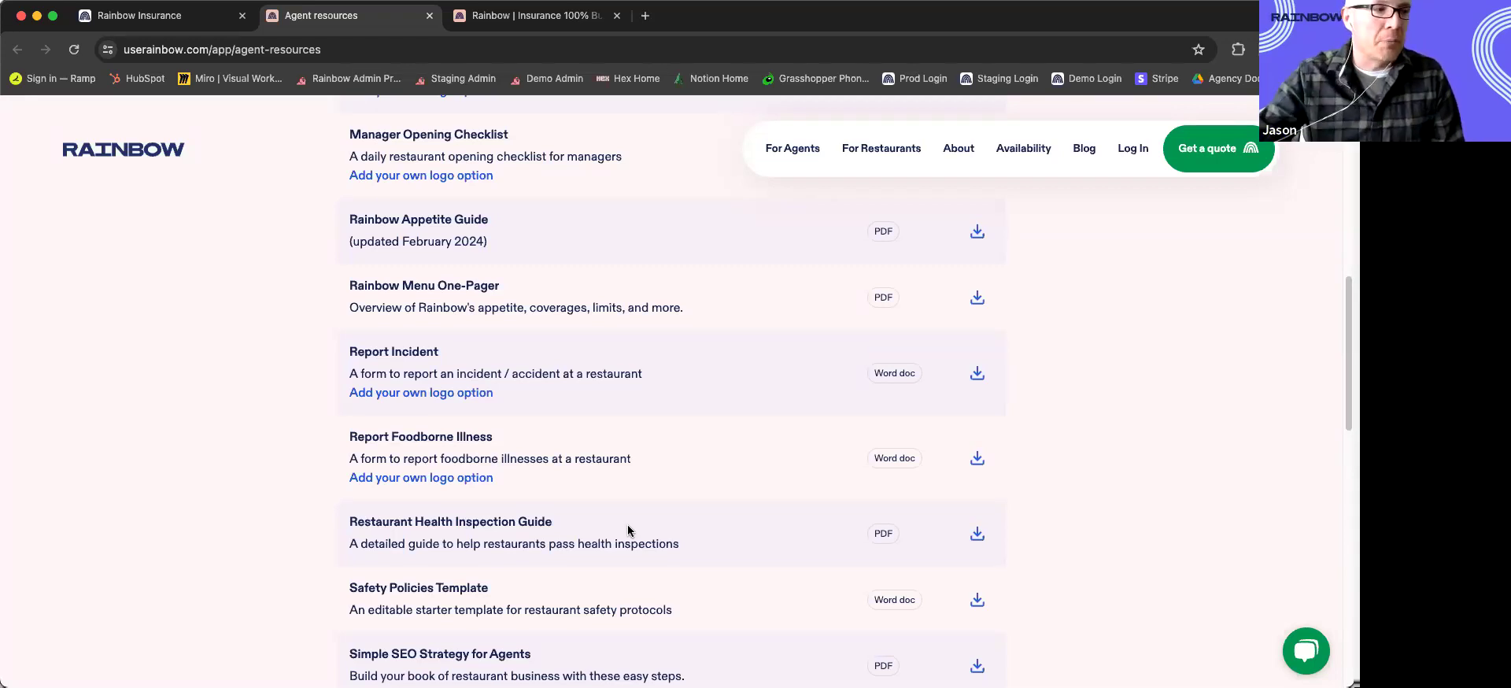
{"action": "scroll", "coordinate": [617, 422], "scroll_direction": "down", "scroll_amount": 5}
{"action": "scroll", "coordinate": [610, 438], "scroll_direction": "up", "scroll_amount": 5}
{"action": "scroll", "coordinate": [612, 441], "scroll_direction": "up", "scroll_amount": 8}
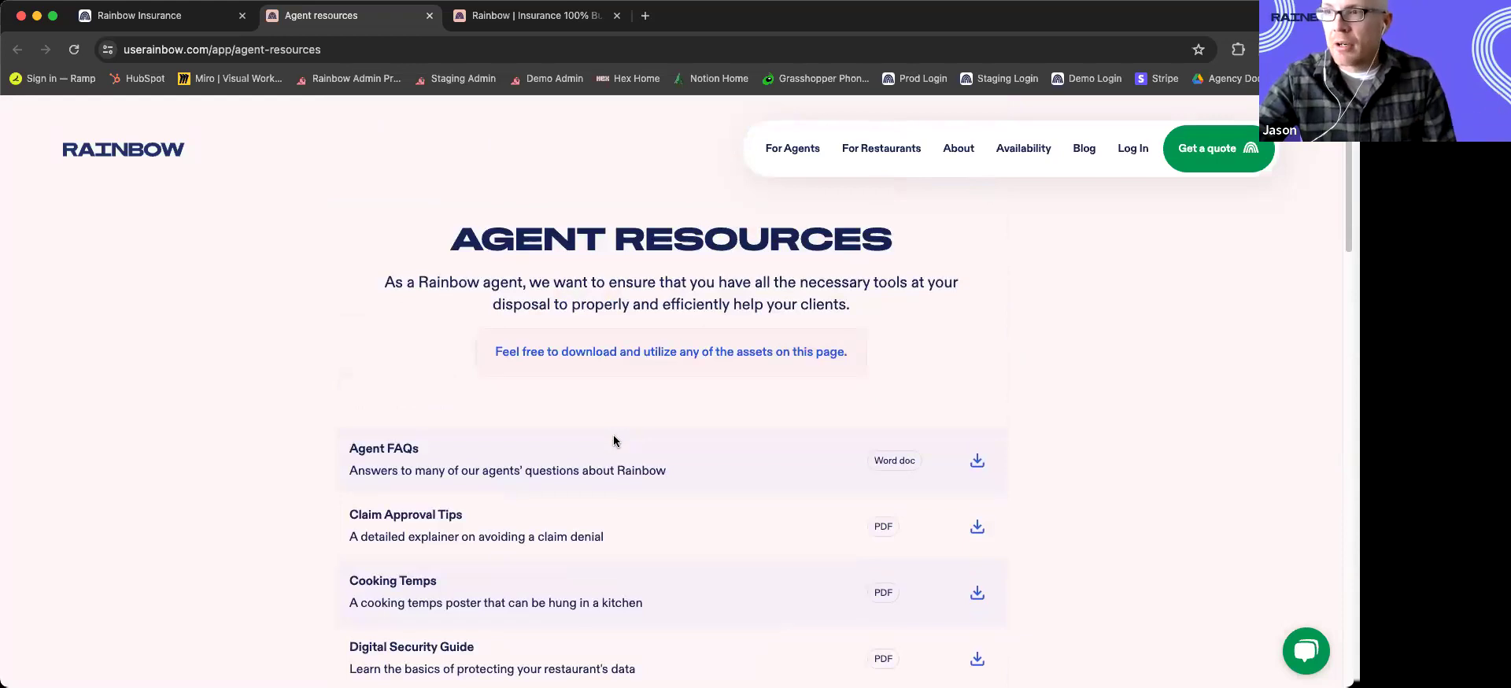
{"action": "left_click", "coordinate": [169, 16]}
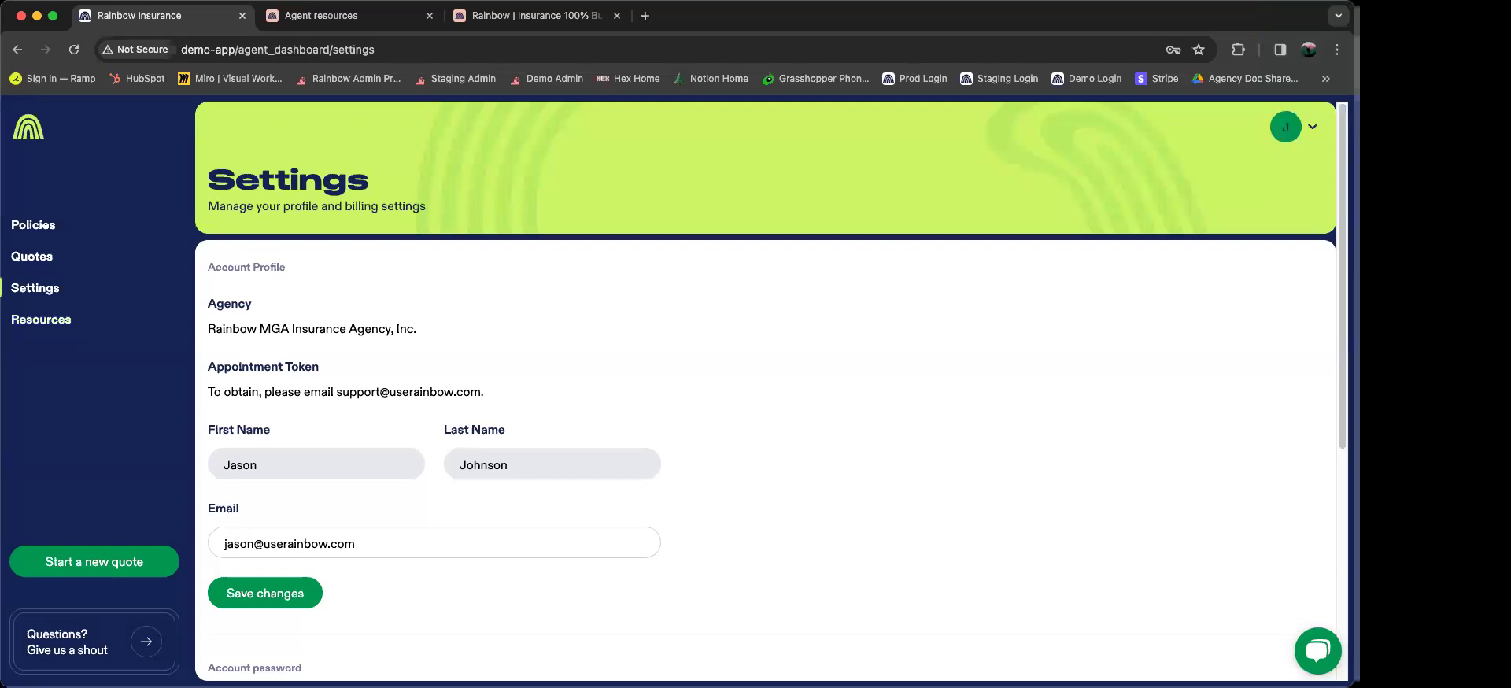
{"action": "left_click", "coordinate": [309, 17]}
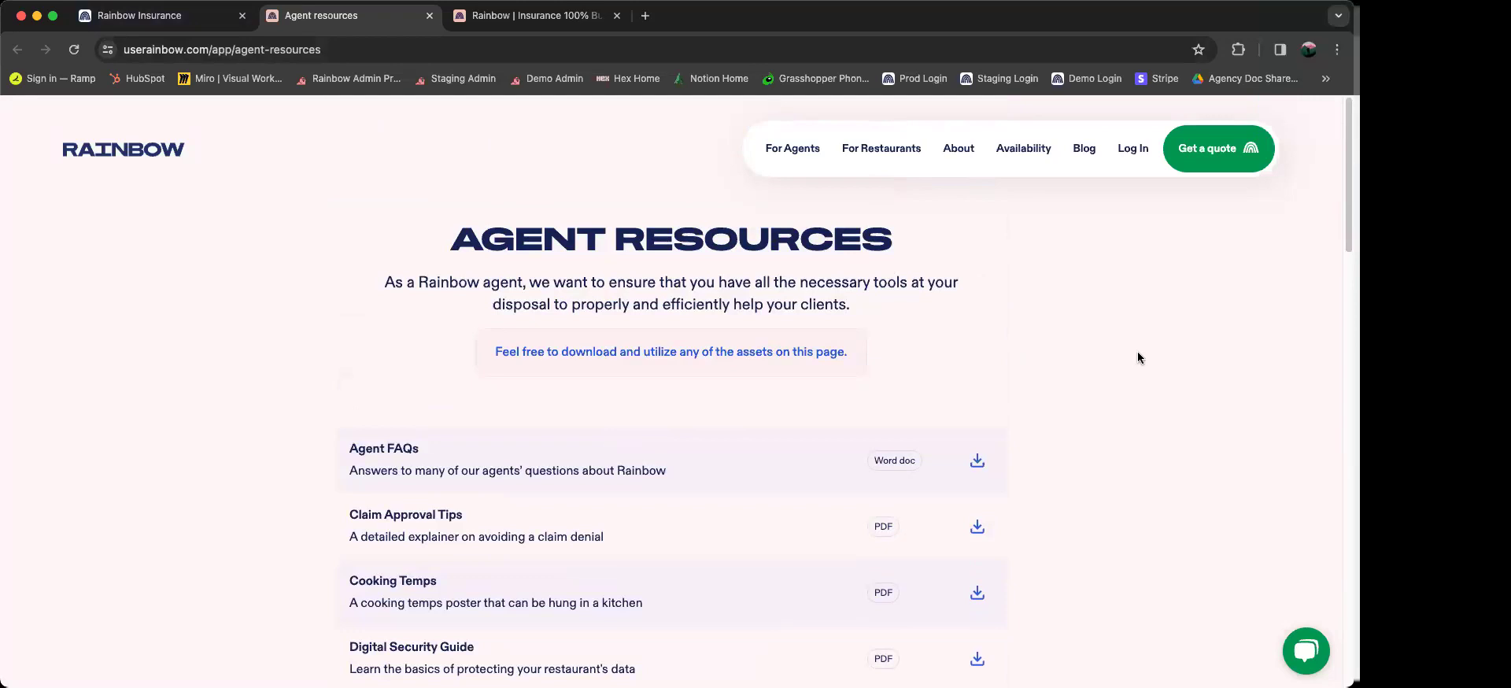
{"action": "scroll", "coordinate": [1138, 358], "scroll_direction": "down", "scroll_amount": 1}
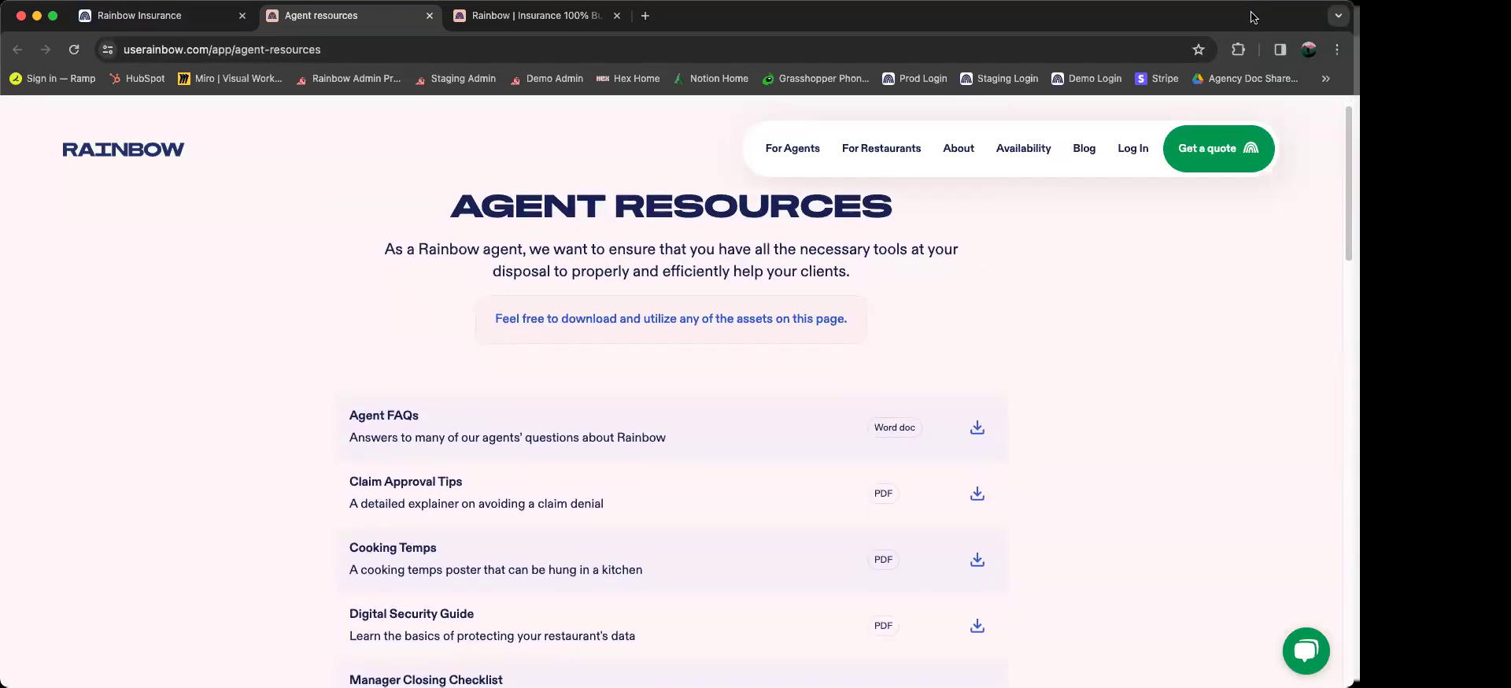
Step: Open the Availability page of the Rainbow website and examine the map of currently available and coming-soon states
{"action": "left_click", "coordinate": [533, 22]}
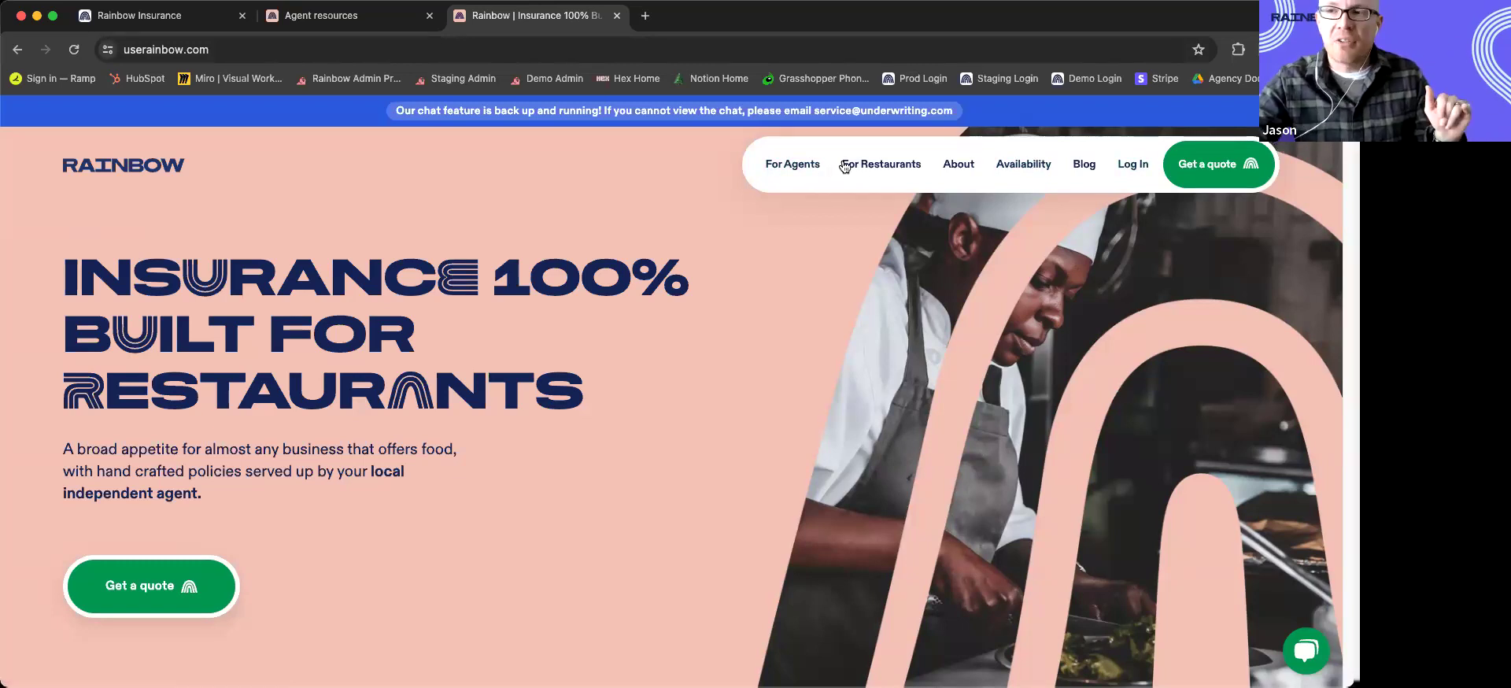
{"action": "left_click", "coordinate": [1020, 167]}
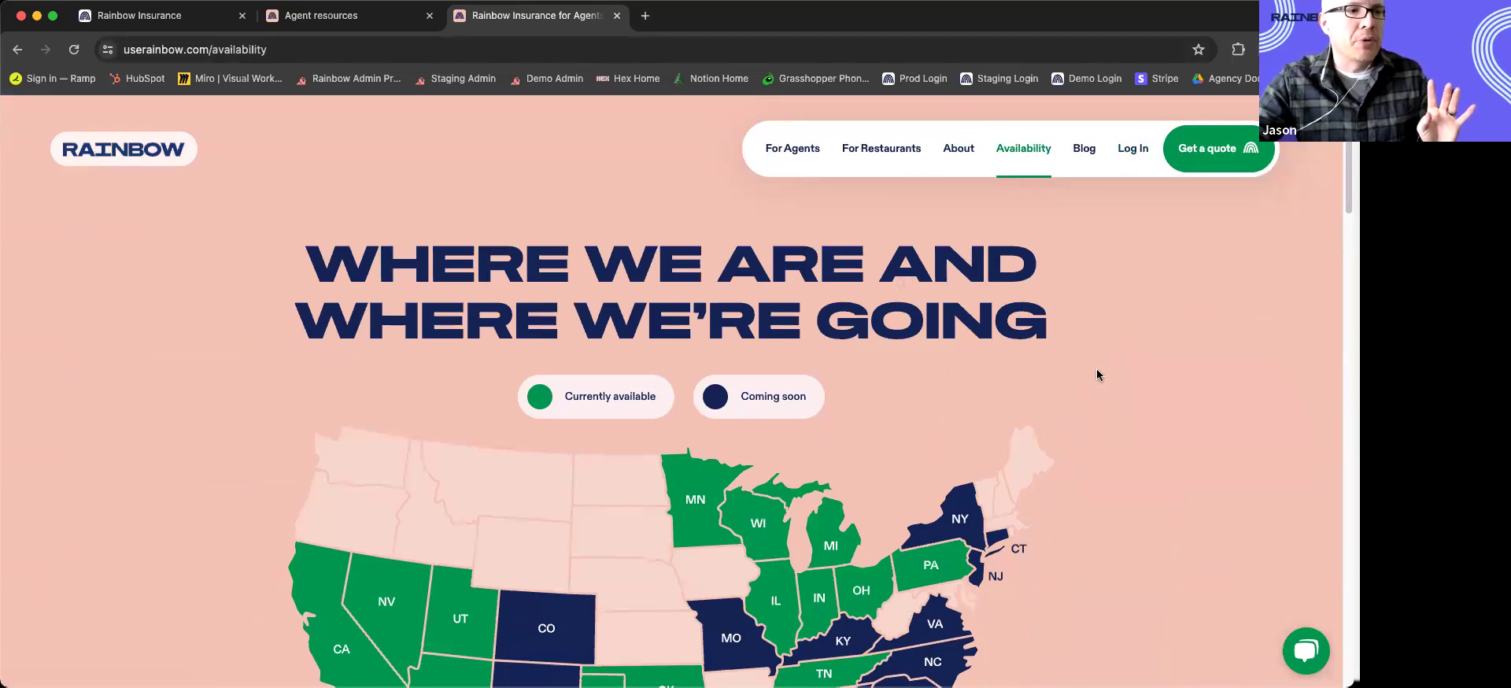
{"action": "scroll", "coordinate": [1098, 370], "scroll_direction": "down", "scroll_amount": 2}
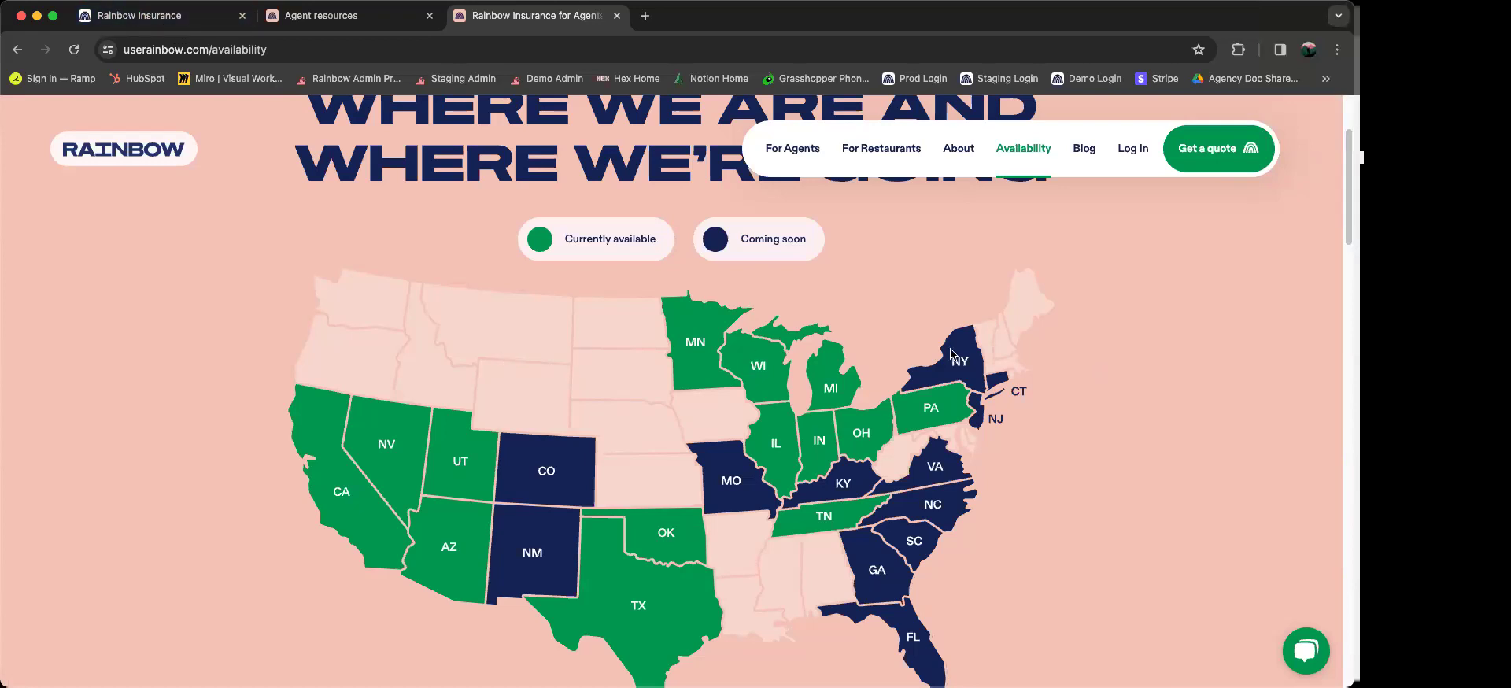
{"action": "scroll", "coordinate": [1232, 378], "scroll_direction": "down", "scroll_amount": 1}
{"action": "scroll", "coordinate": [1230, 373], "scroll_direction": "down", "scroll_amount": 1}
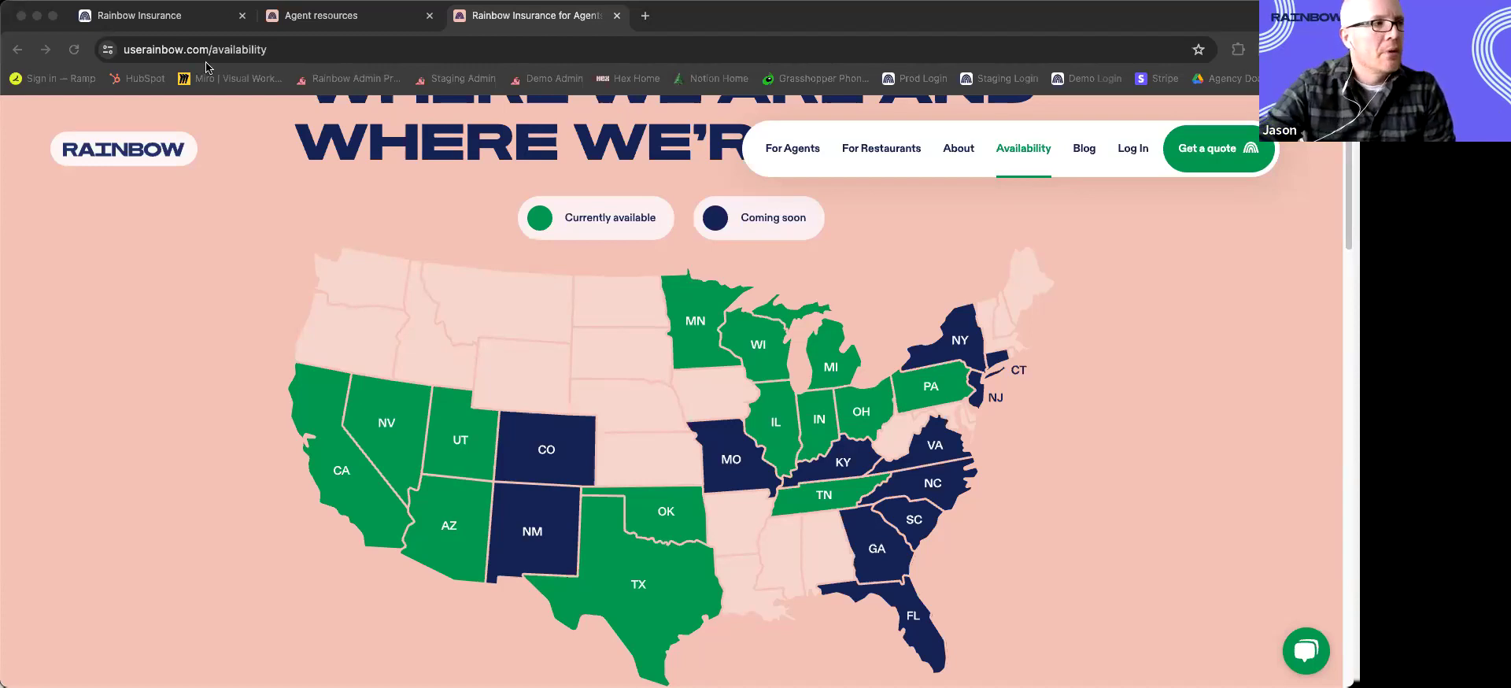
Step: Return to the agent dashboard and look over the policies in the Policies overview
{"action": "left_click", "coordinate": [161, 22]}
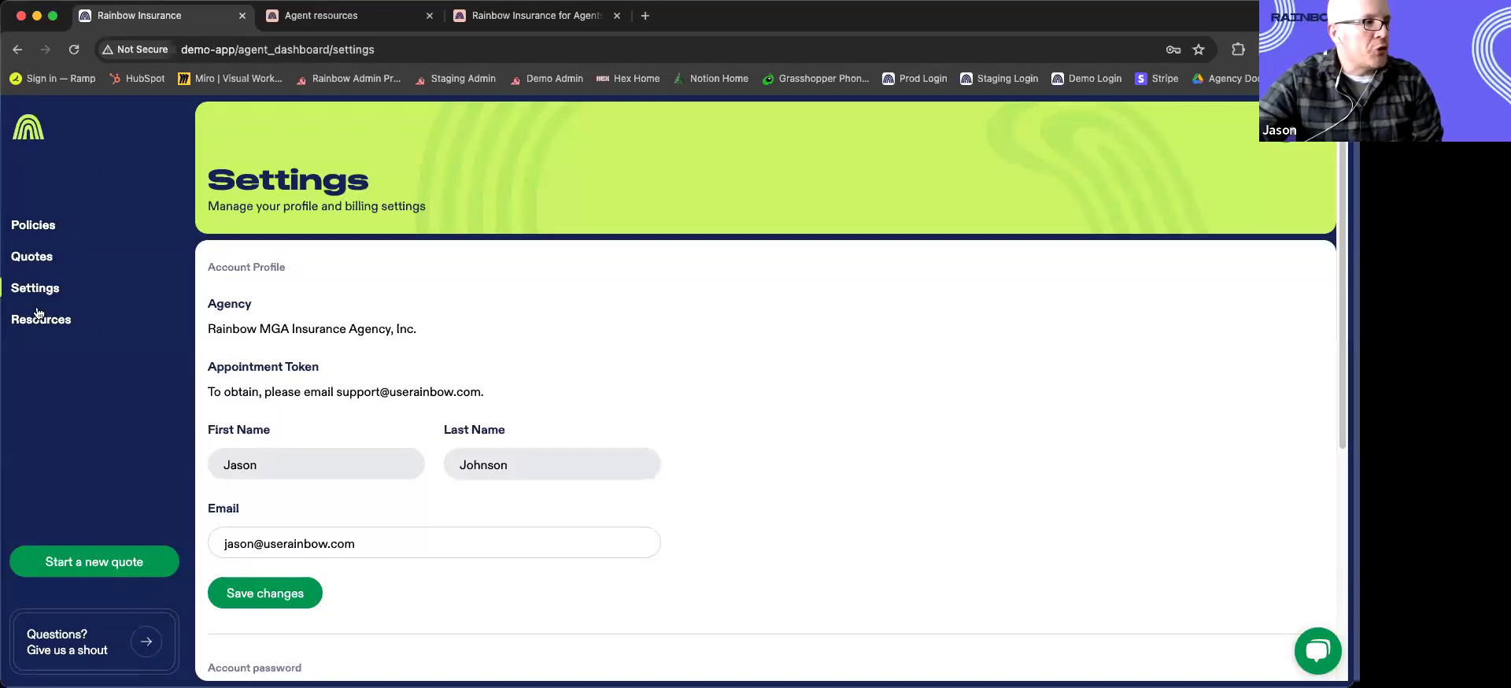
{"action": "left_click", "coordinate": [35, 226]}
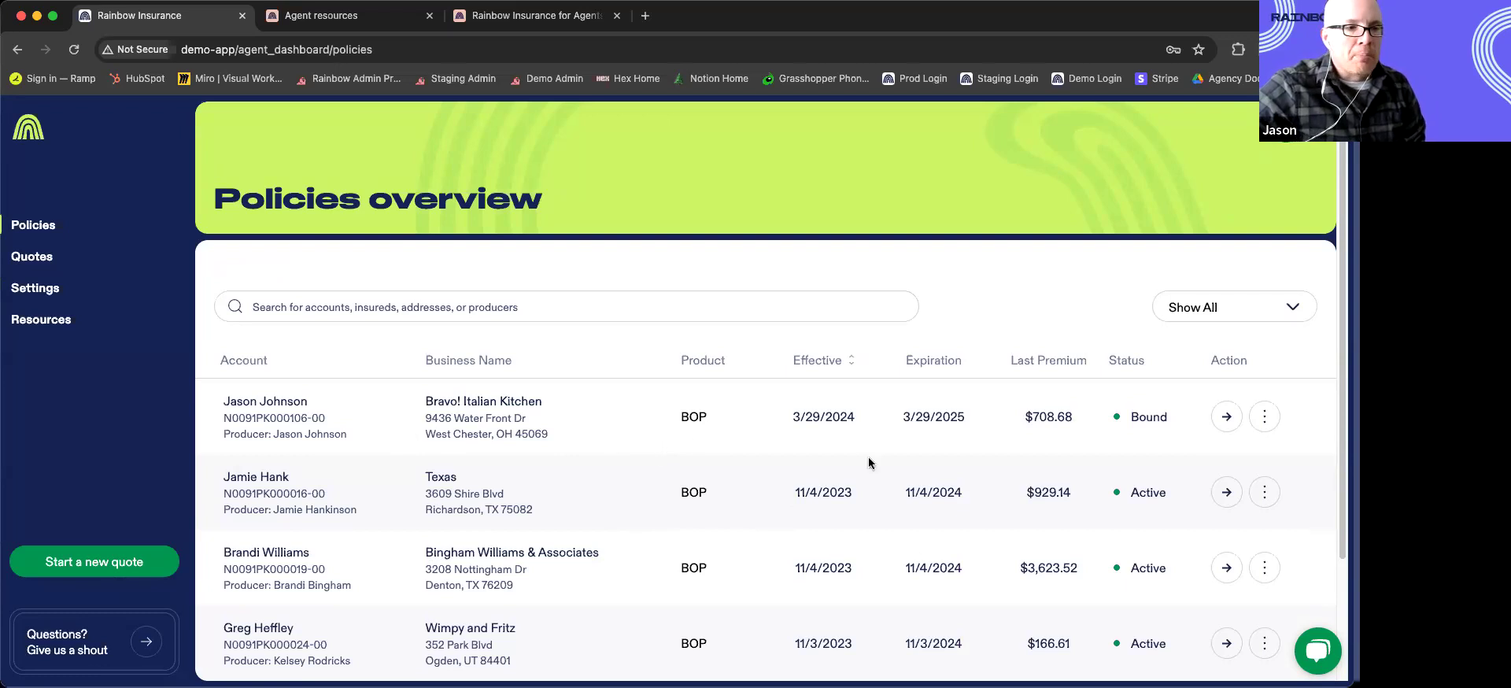
{"action": "scroll", "coordinate": [672, 469], "scroll_direction": "down", "scroll_amount": 2}
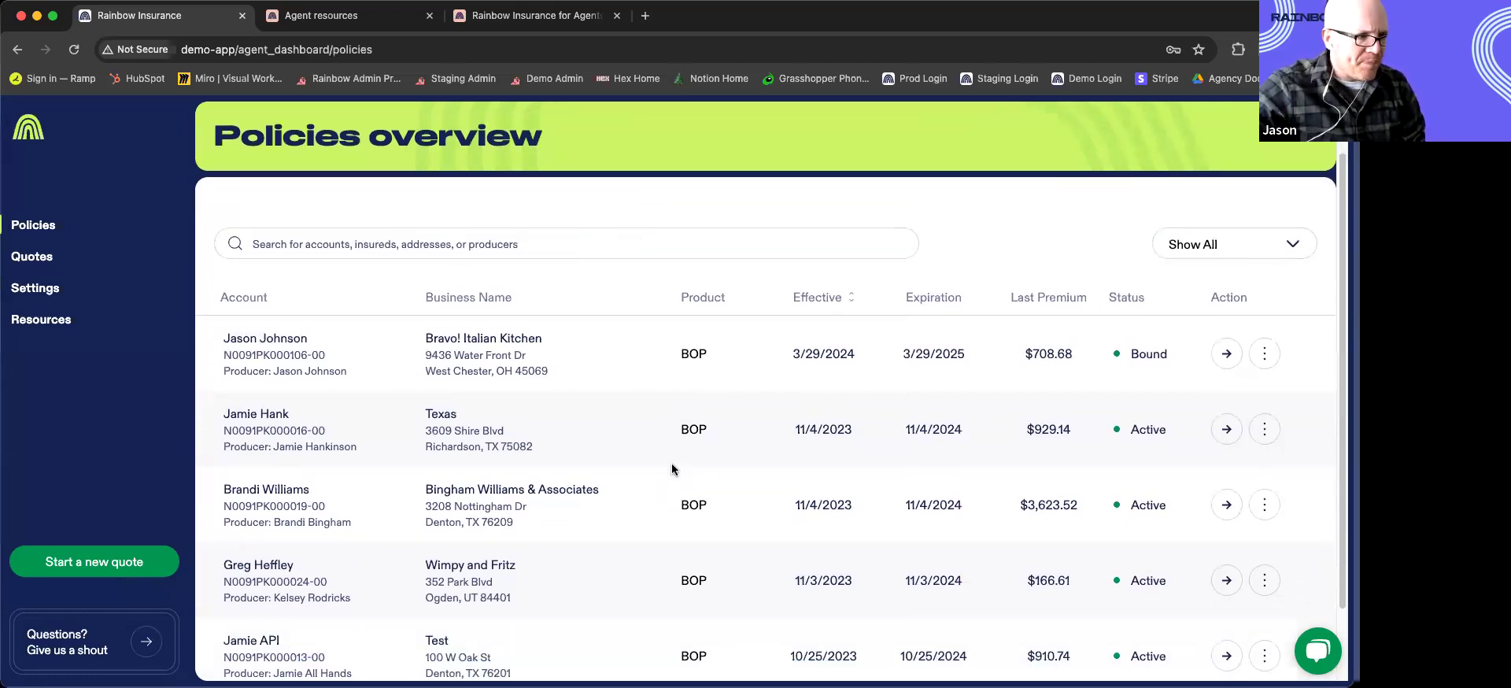
{"action": "scroll", "coordinate": [672, 469], "scroll_direction": "down", "scroll_amount": 1}
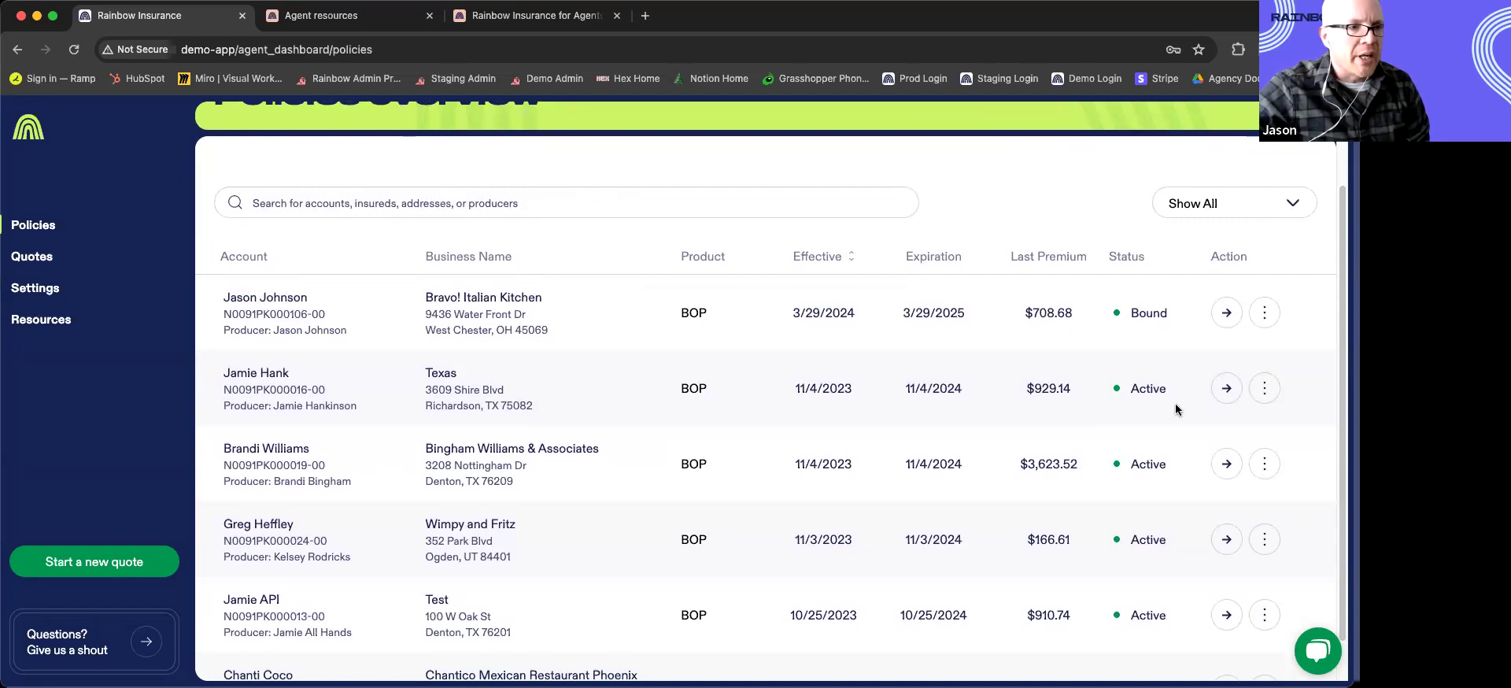
Step: Open the details of the Texas policy and review its coverage highlights, policy actions and payment schedule
{"action": "left_click", "coordinate": [1226, 391]}
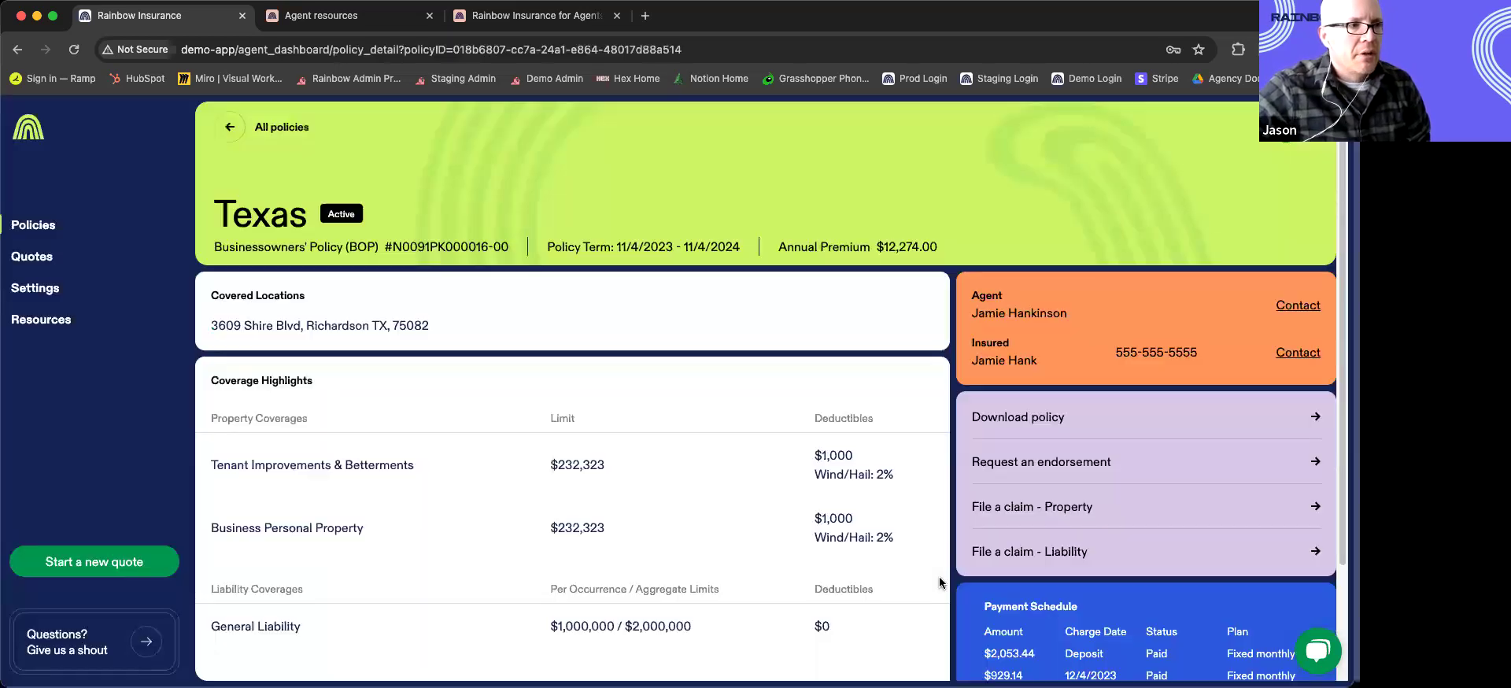
{"action": "scroll", "coordinate": [683, 543], "scroll_direction": "down", "scroll_amount": 2}
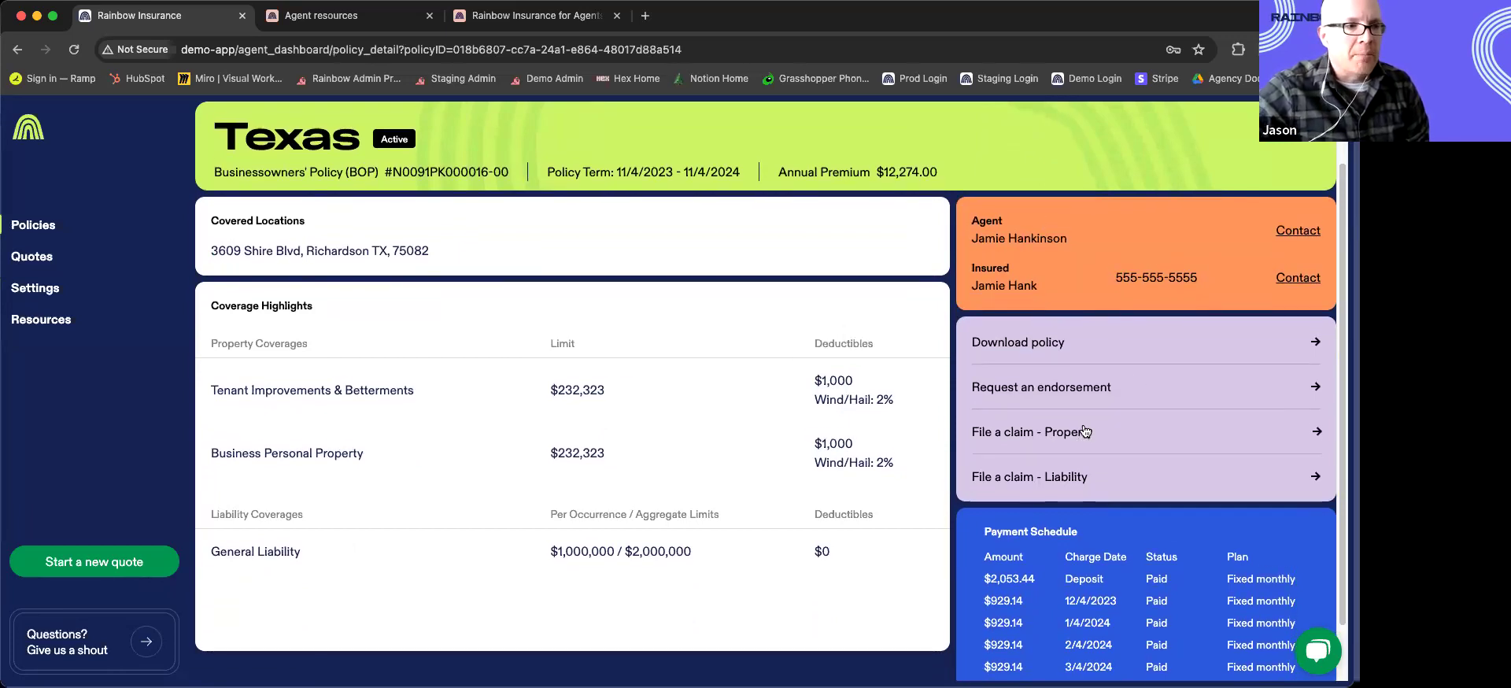
{"action": "scroll", "coordinate": [1090, 429], "scroll_direction": "down", "scroll_amount": 1}
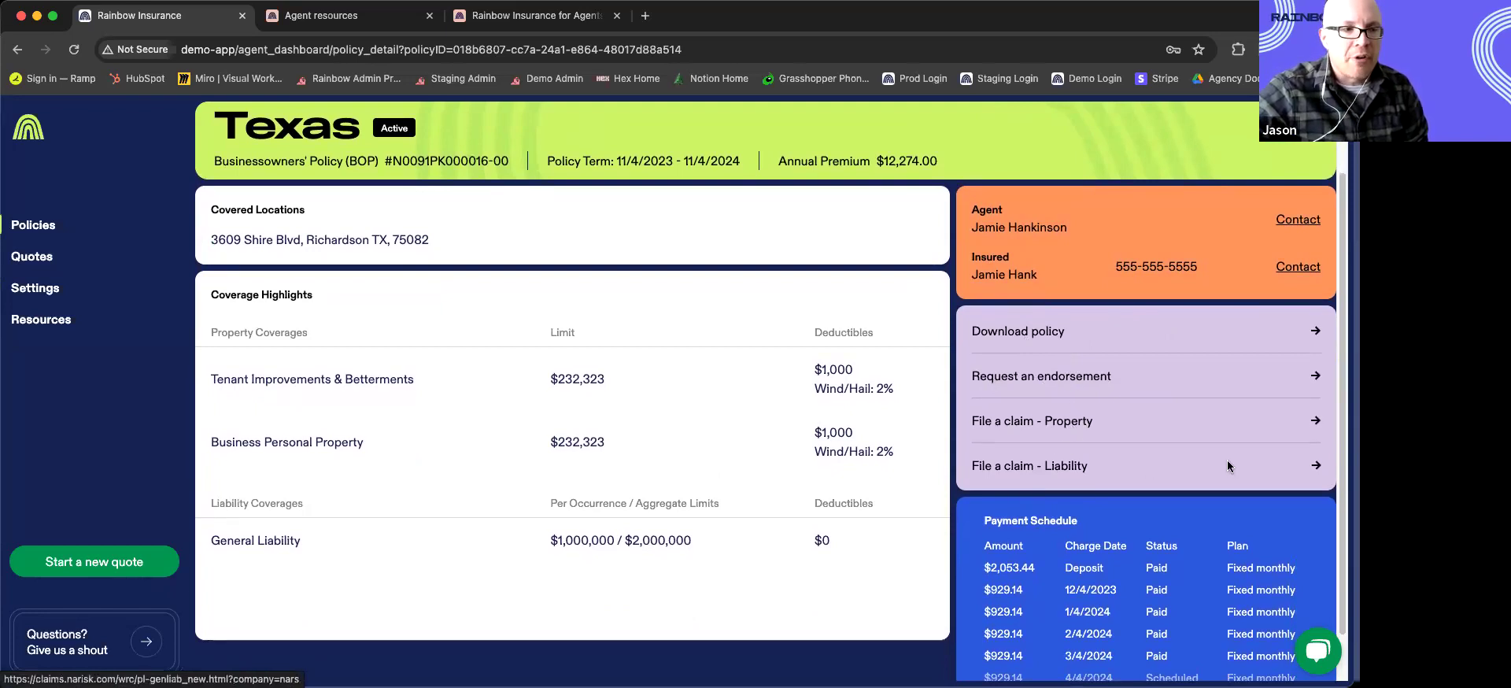
{"action": "scroll", "coordinate": [1173, 497], "scroll_direction": "down", "scroll_amount": 3}
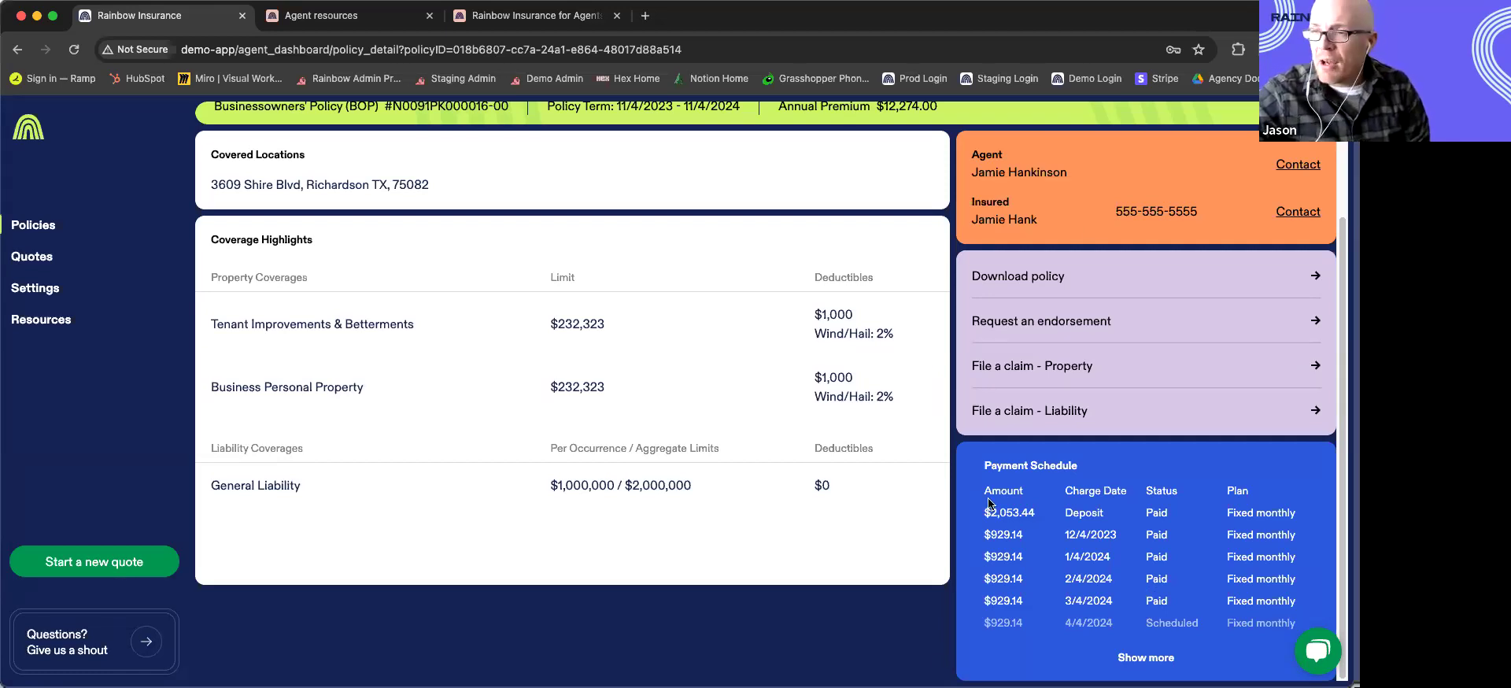
Step: Bring up the Rainbow Support chat on the policy page to view it, and close it again
{"action": "left_click", "coordinate": [1321, 650]}
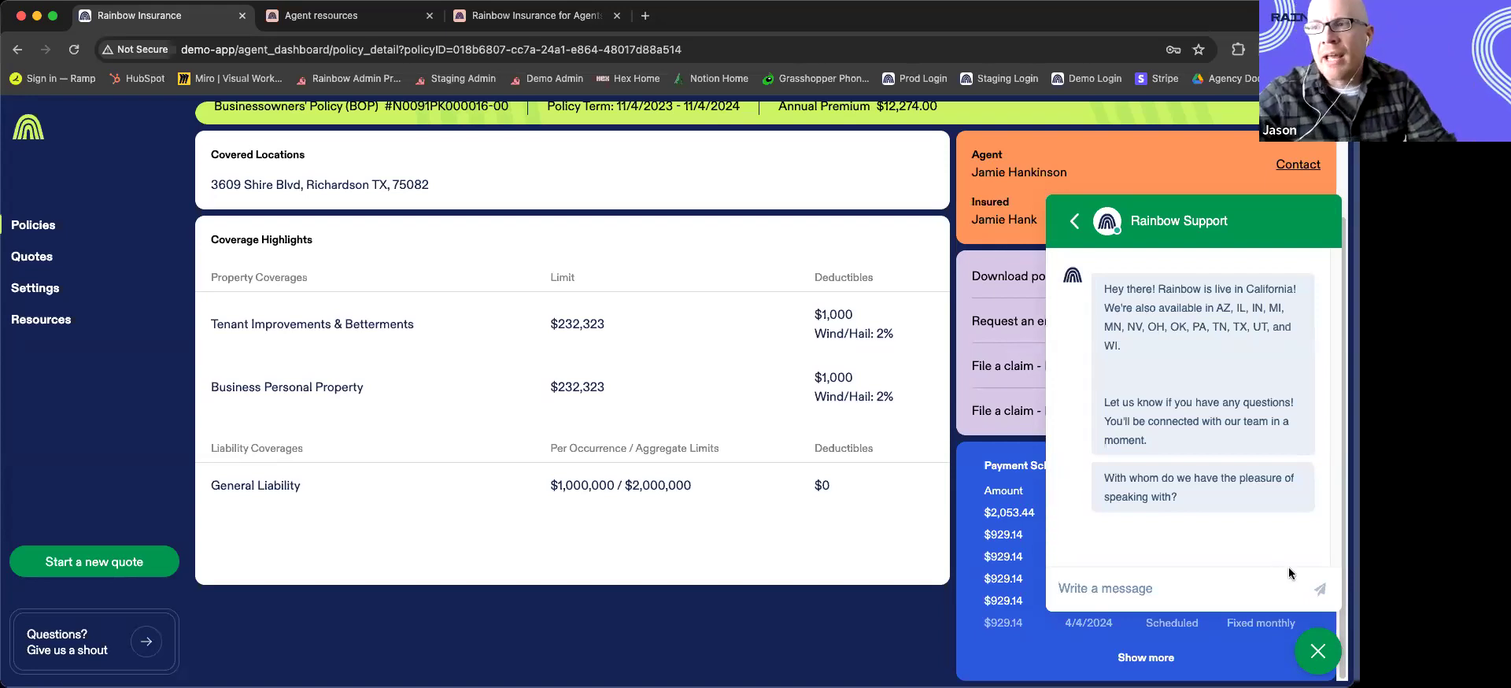
{"action": "left_click", "coordinate": [1318, 651]}
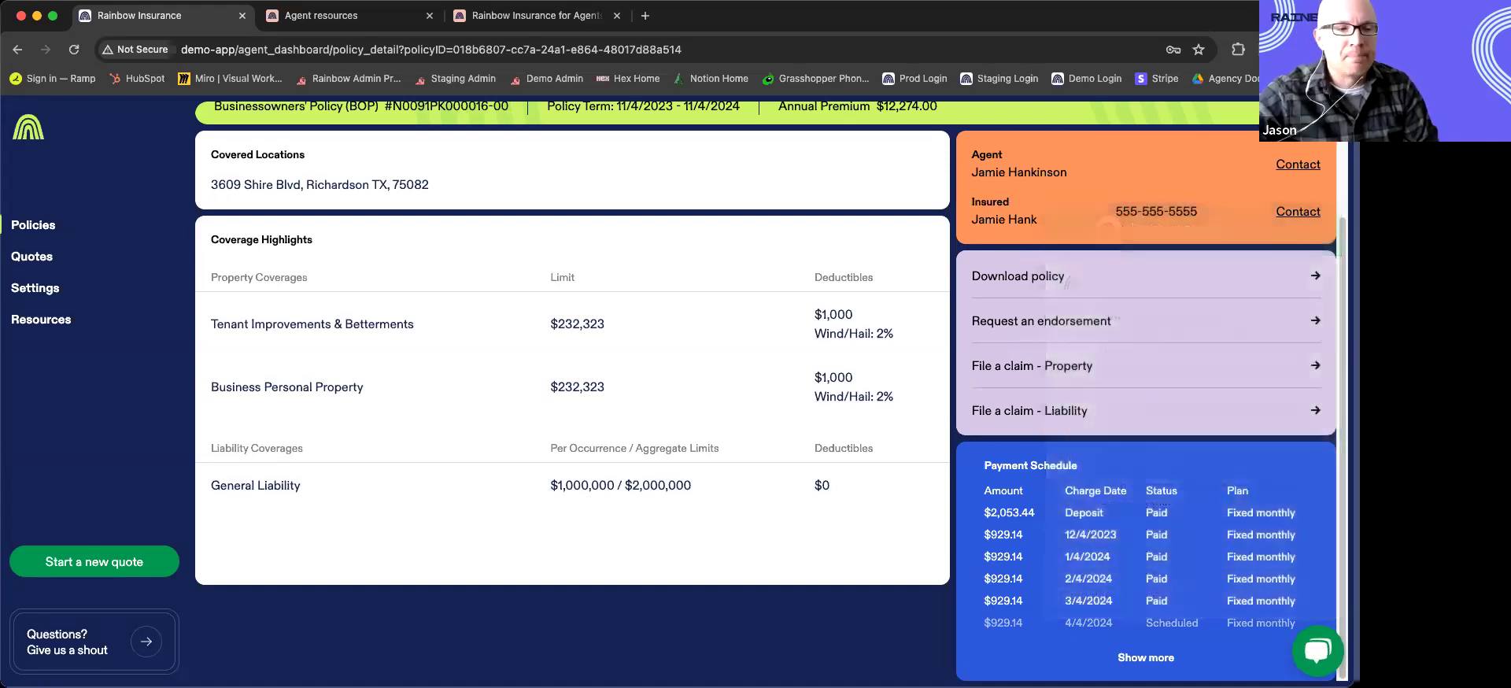
Step: Open the Quotes overview and look through the quotes and their Draft, Bindable and Referred statuses
{"action": "left_click", "coordinate": [33, 257]}
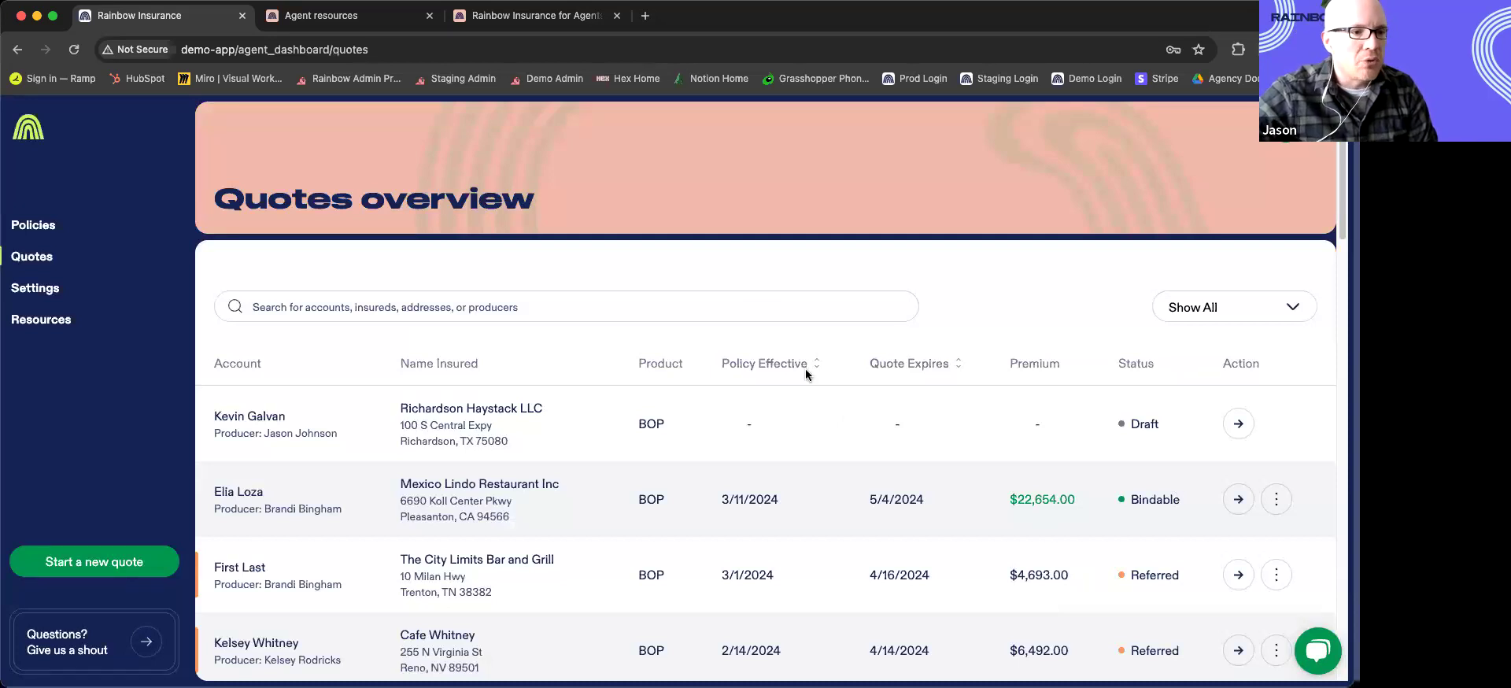
{"action": "scroll", "coordinate": [819, 557], "scroll_direction": "down", "scroll_amount": 5}
{"action": "scroll", "coordinate": [834, 533], "scroll_direction": "down", "scroll_amount": 7}
{"action": "scroll", "coordinate": [834, 535], "scroll_direction": "down", "scroll_amount": 8}
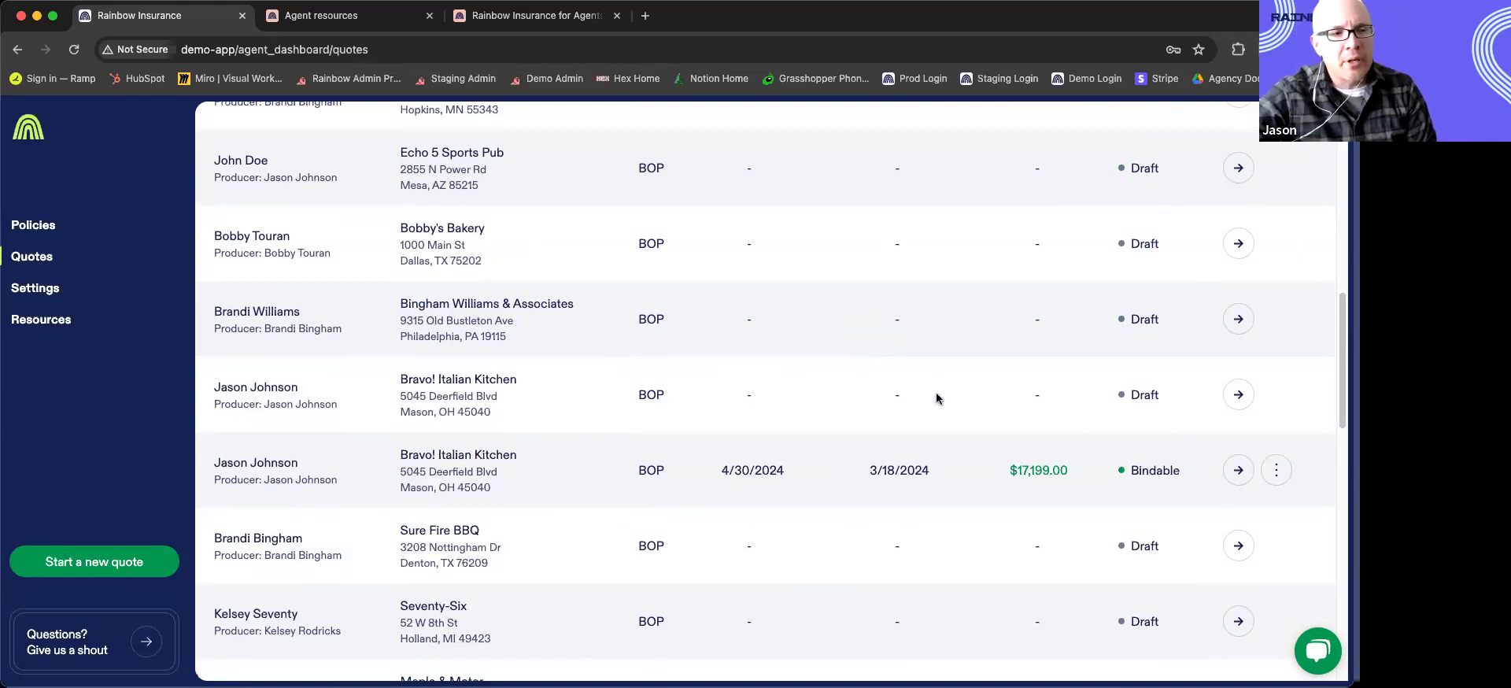
{"action": "scroll", "coordinate": [1125, 500], "scroll_direction": "up", "scroll_amount": 7}
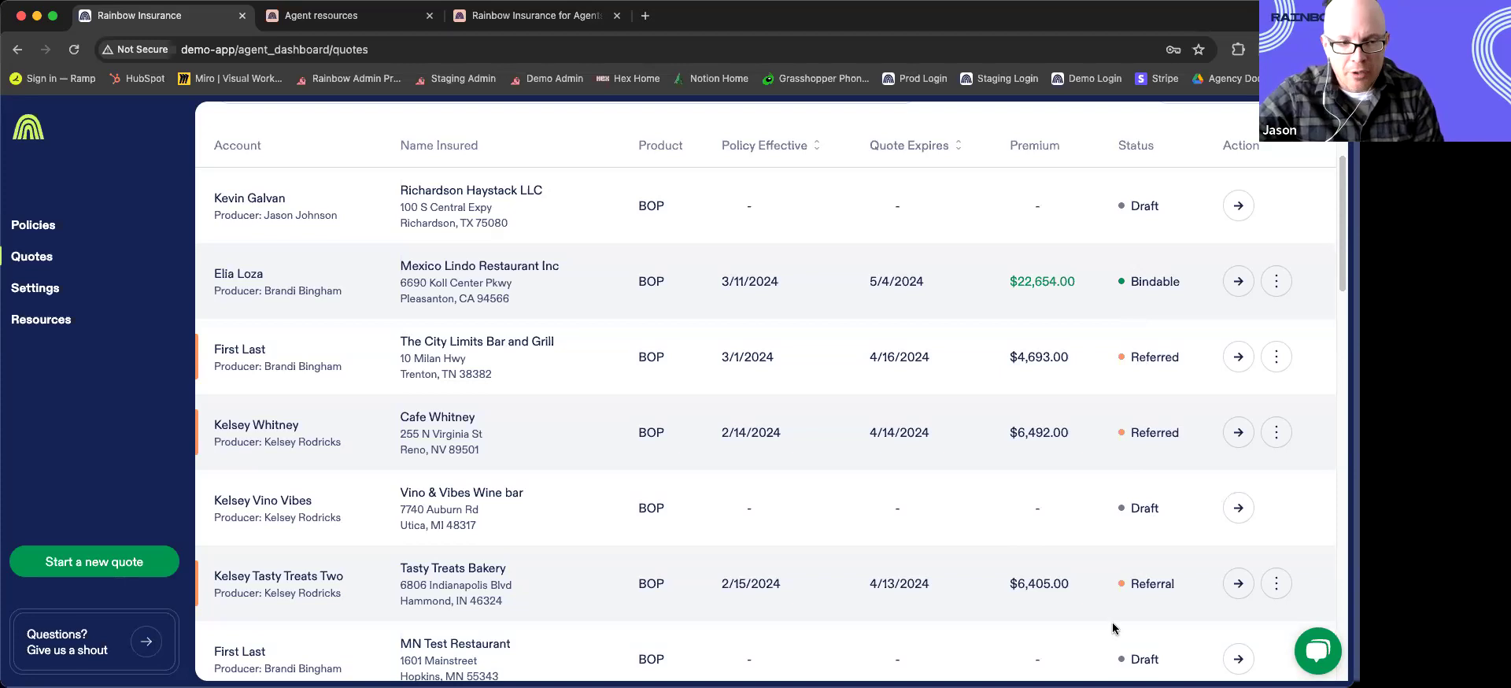
Step: Highlight the Referral status of Tasty Treats Bakery and the Referred status of Cafe Whitney to compare them
{"action": "left_click_drag", "start_coordinate": [1177, 584], "coordinate": [1120, 591]}
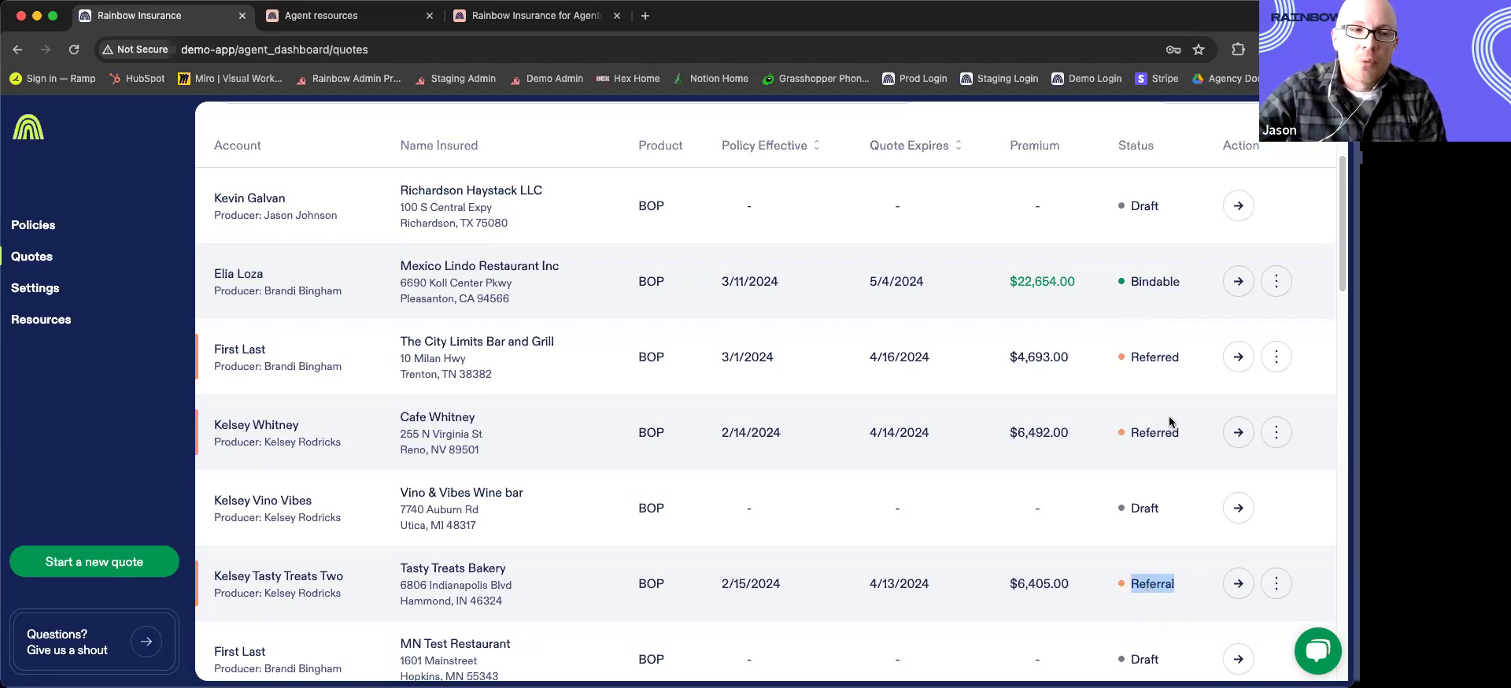
{"action": "left_click_drag", "start_coordinate": [1182, 431], "coordinate": [1106, 439]}
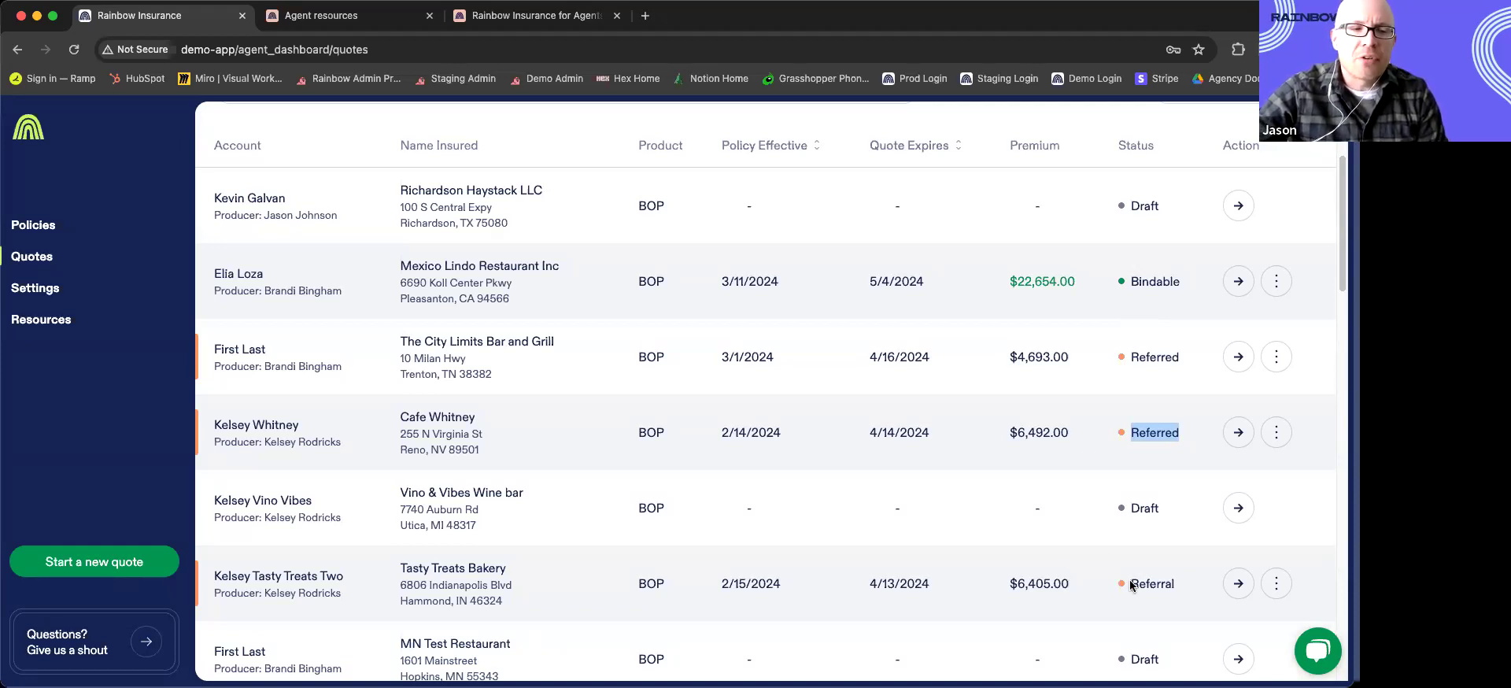
{"action": "left_click_drag", "start_coordinate": [1186, 585], "coordinate": [1127, 586]}
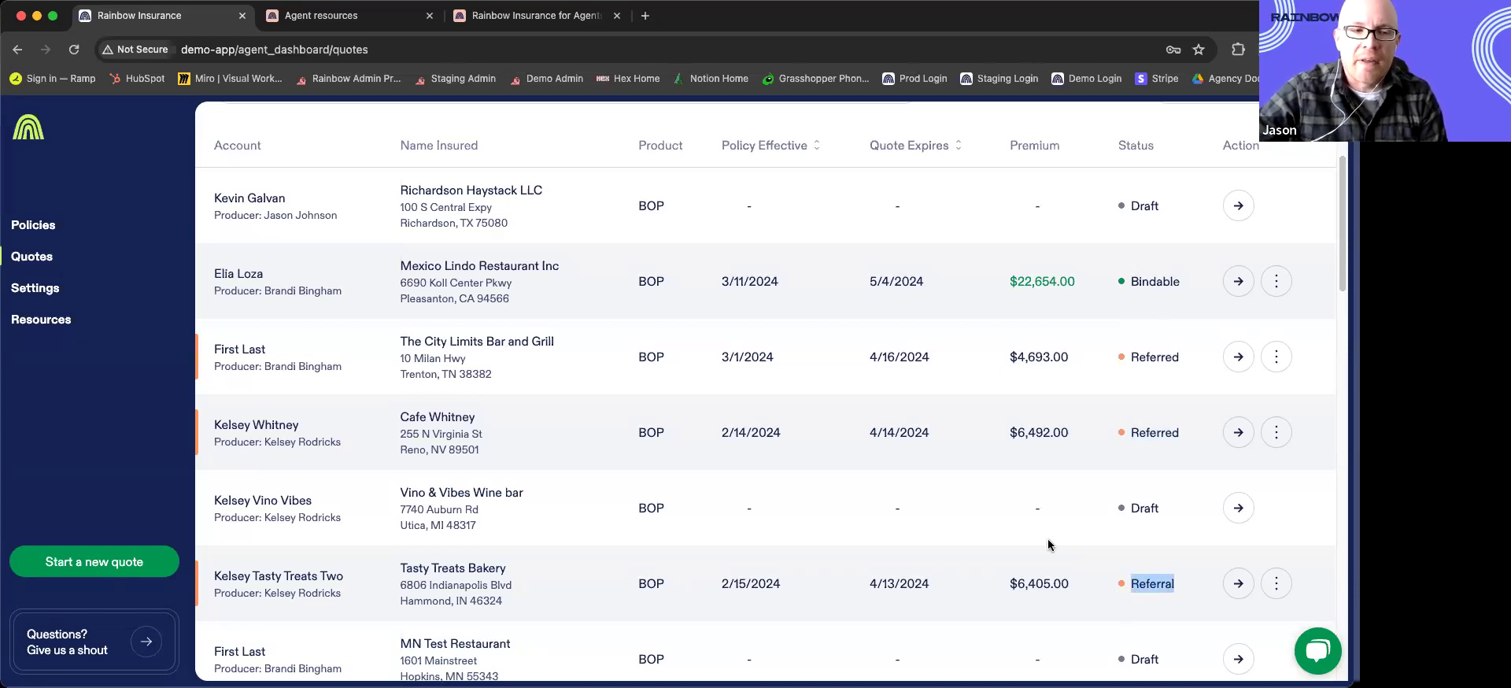
Step: Examine the draft quotes further down the list, and bring up the support chat from the Quotes overview
{"action": "scroll", "coordinate": [1047, 551], "scroll_direction": "down", "scroll_amount": 3}
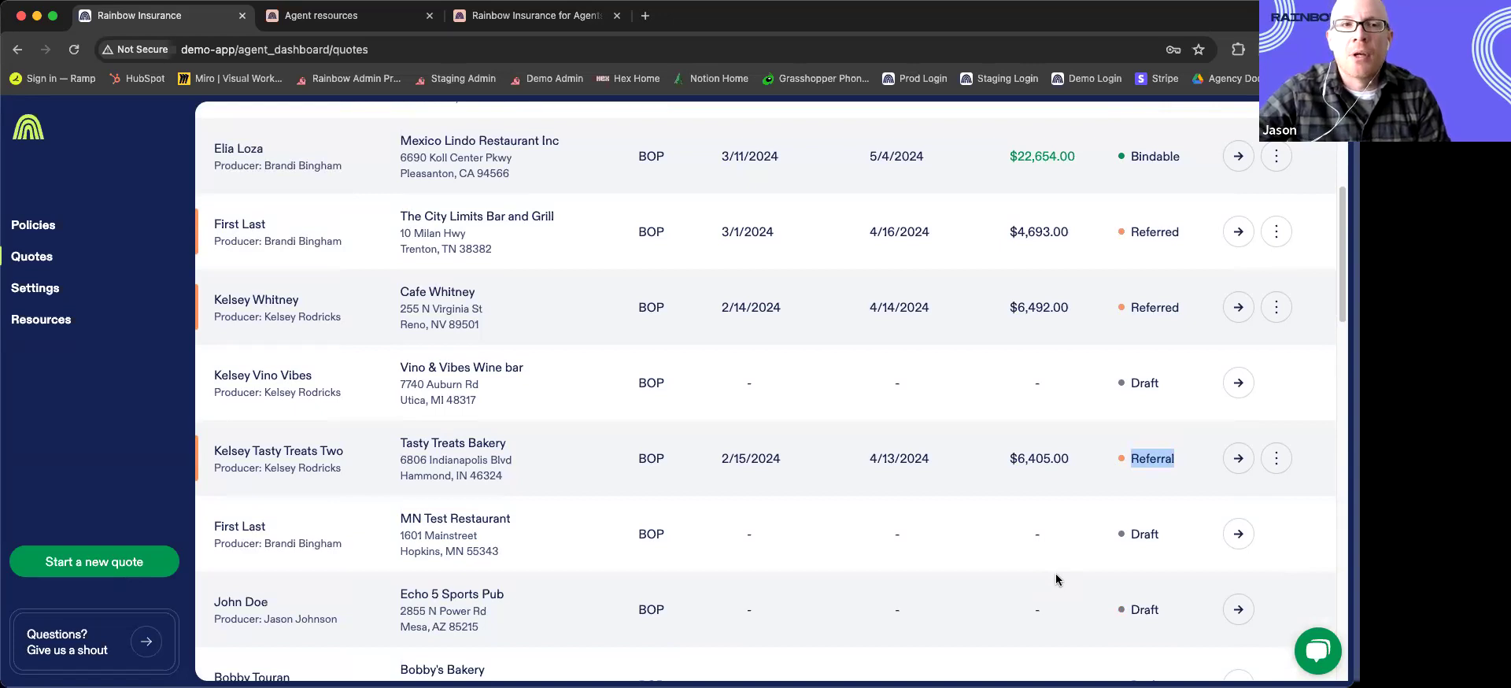
{"action": "scroll", "coordinate": [1059, 567], "scroll_direction": "down", "scroll_amount": 3}
{"action": "scroll", "coordinate": [1058, 558], "scroll_direction": "down", "scroll_amount": 2}
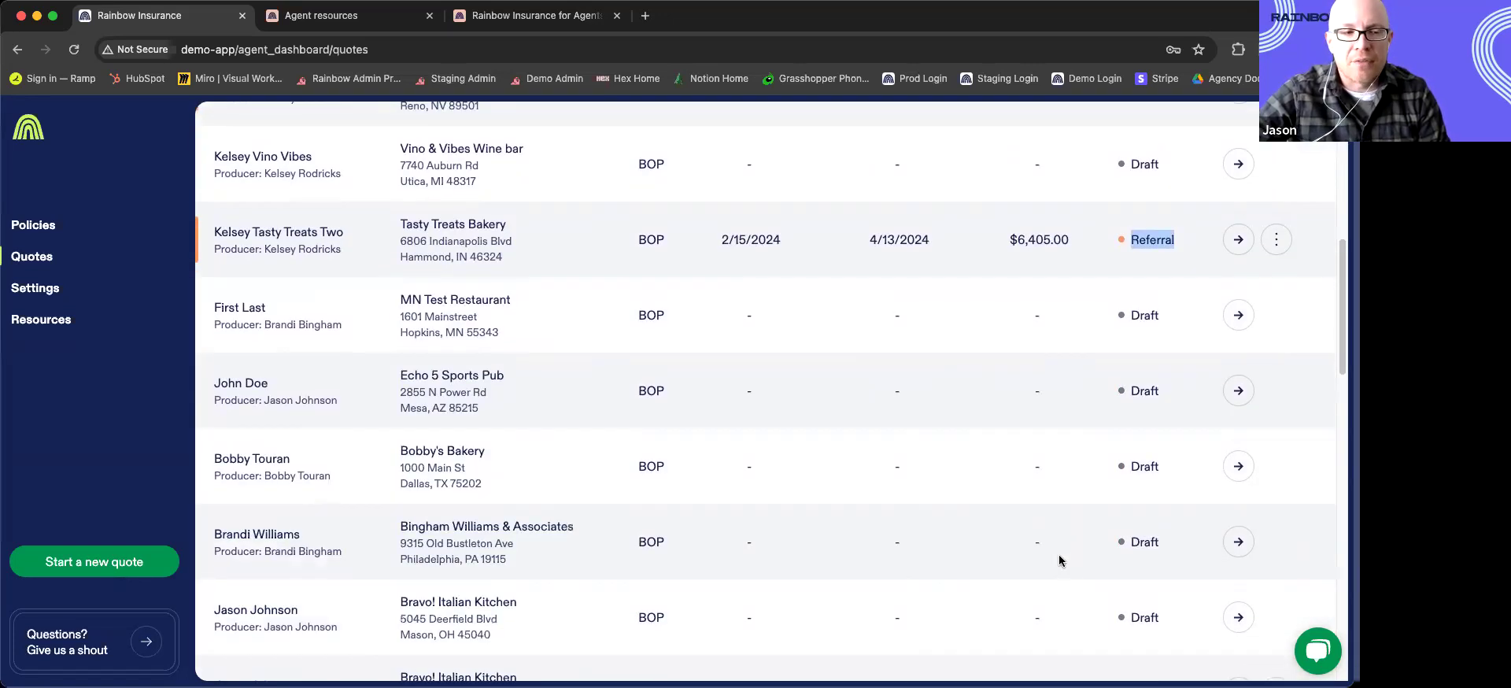
{"action": "scroll", "coordinate": [1061, 559], "scroll_direction": "up", "scroll_amount": 5}
{"action": "scroll", "coordinate": [1060, 560], "scroll_direction": "up", "scroll_amount": 3}
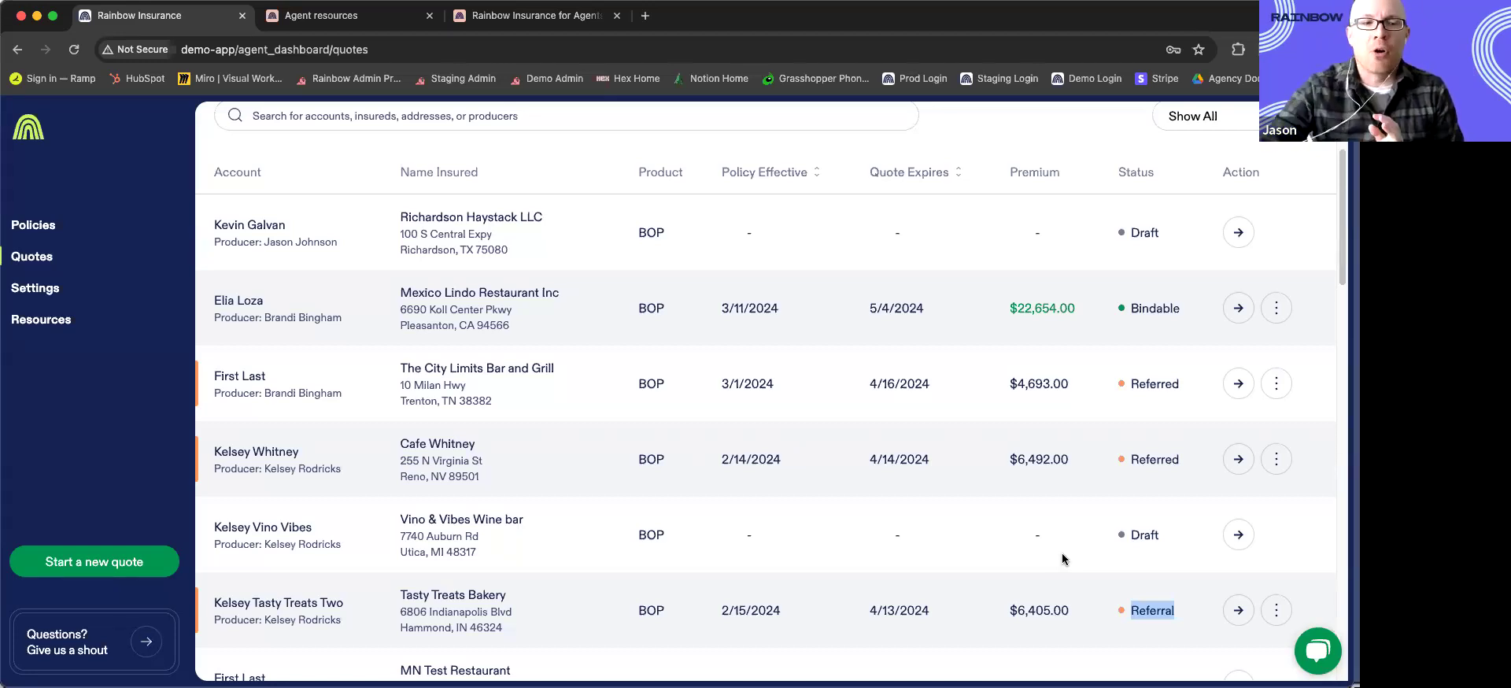
{"action": "left_click", "coordinate": [1307, 653]}
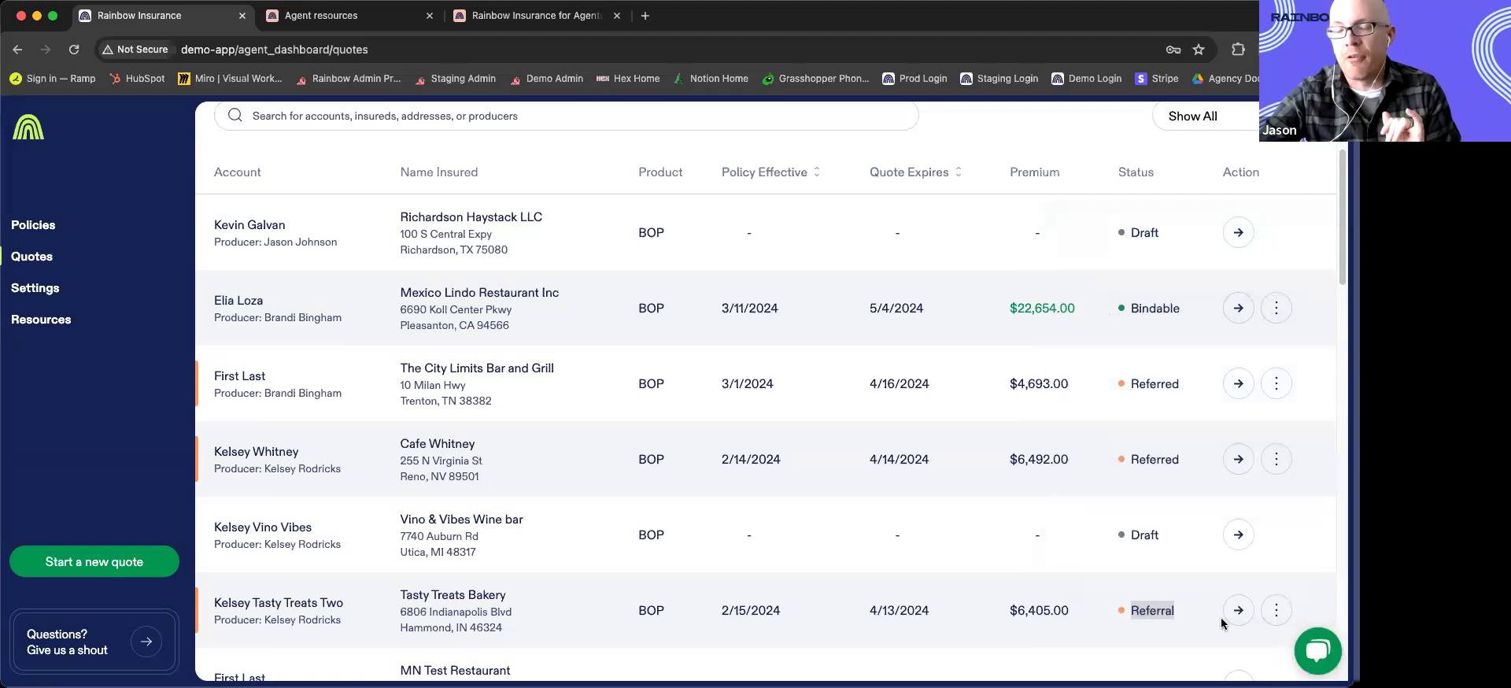
Step: Start a new quote from the Quotes overview
{"action": "scroll", "coordinate": [585, 515], "scroll_direction": "up", "scroll_amount": 3}
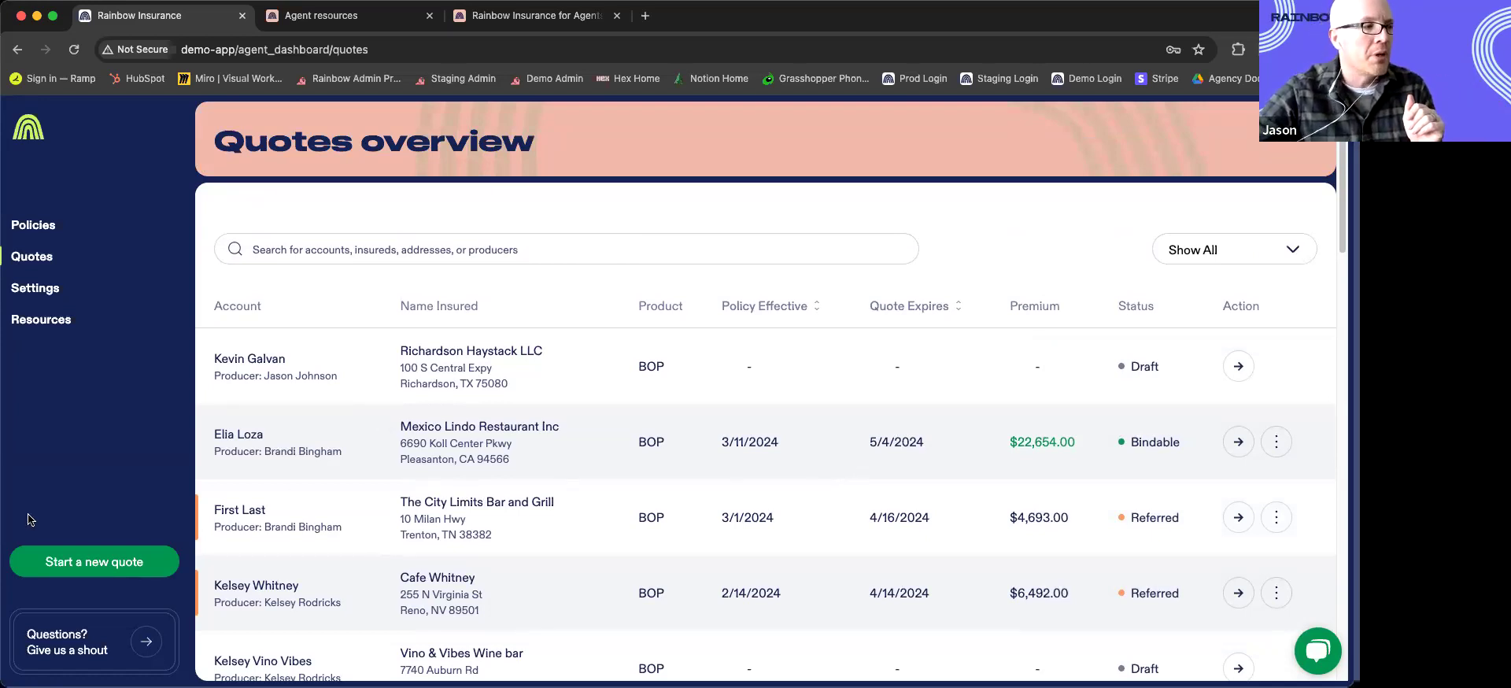
{"action": "left_click", "coordinate": [91, 573]}
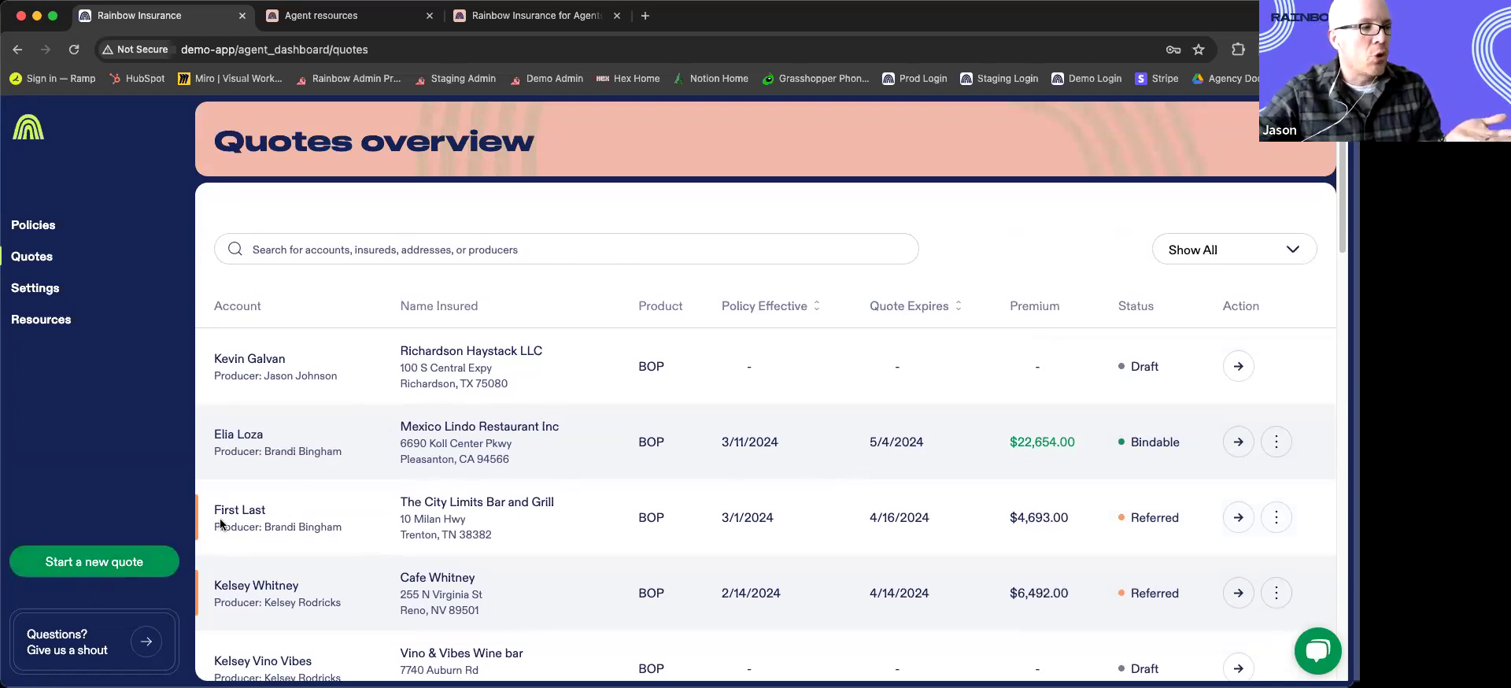
{"action": "left_click", "coordinate": [92, 569]}
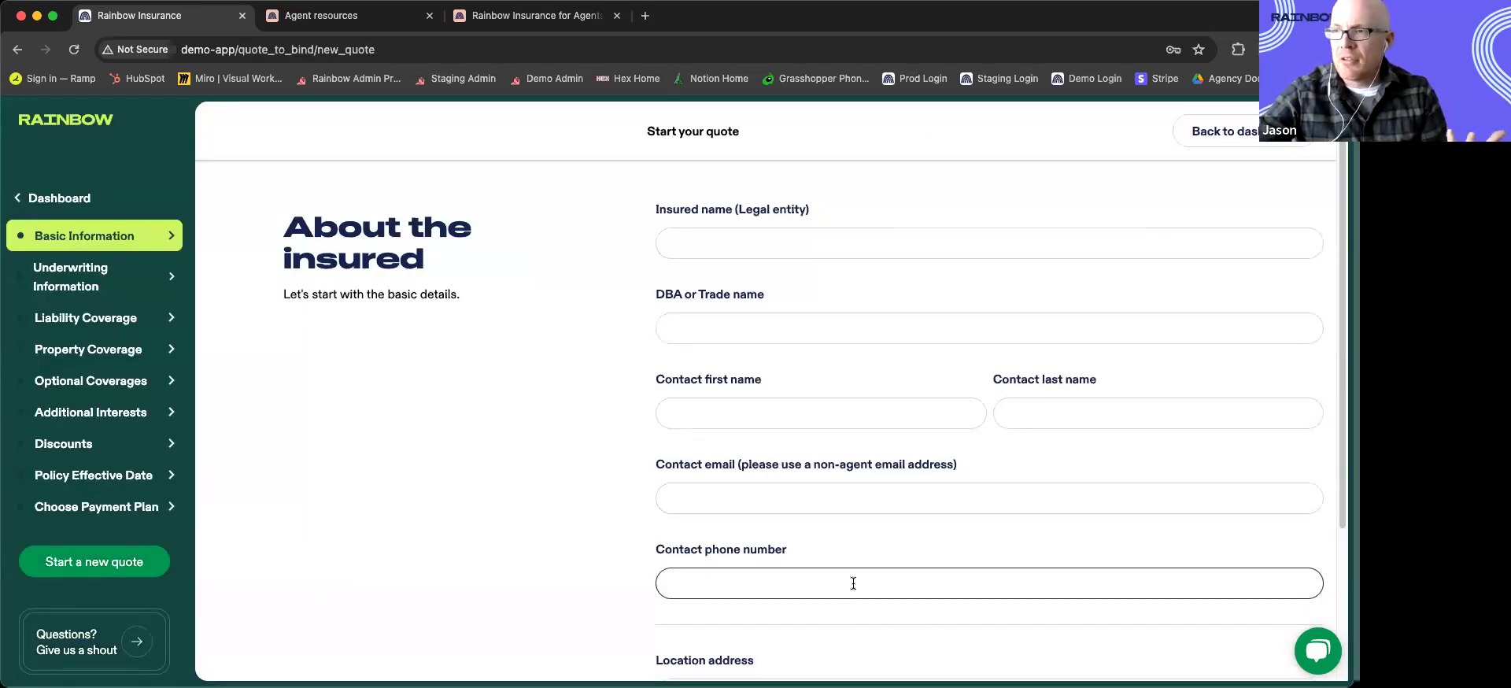
Step: Examine the About the insured form, from the insured, DBA and contact fields to the location and mailing address
{"action": "left_click", "coordinate": [699, 240]}
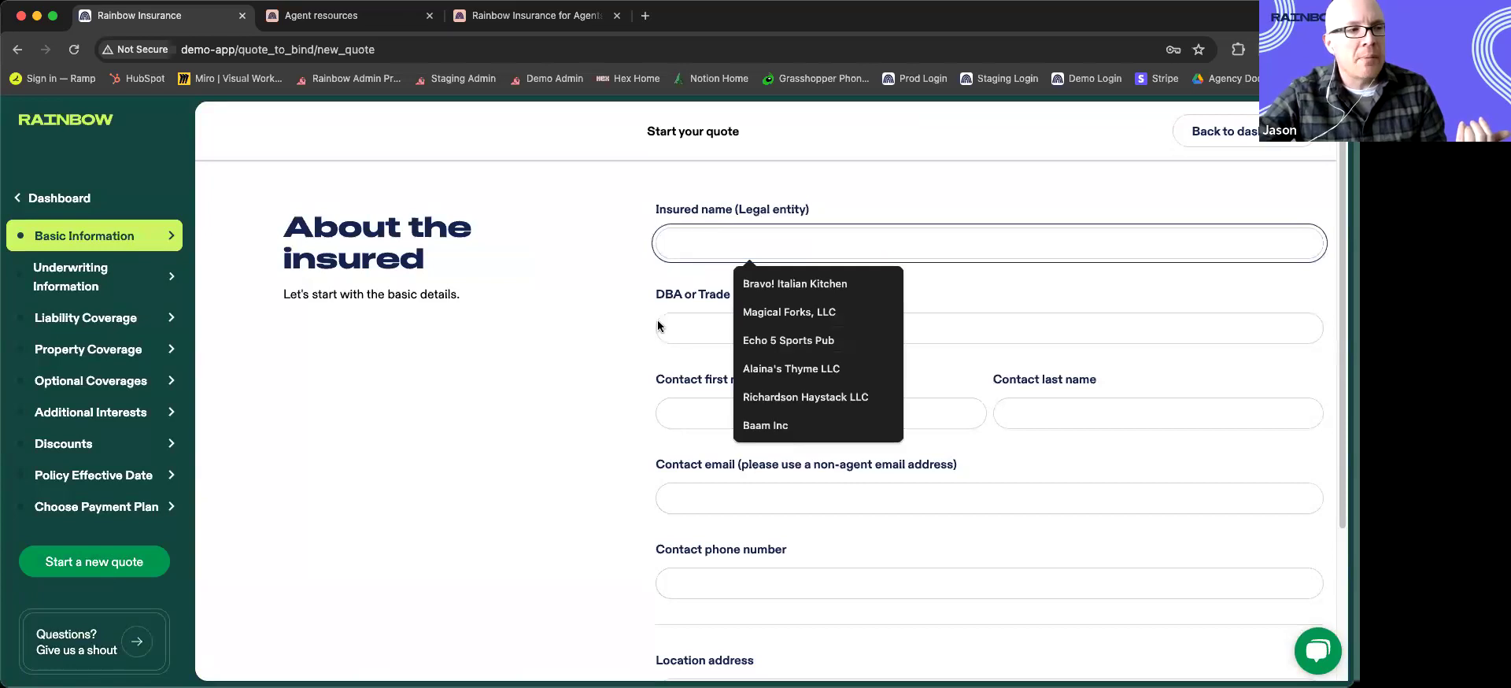
{"action": "left_click", "coordinate": [678, 333]}
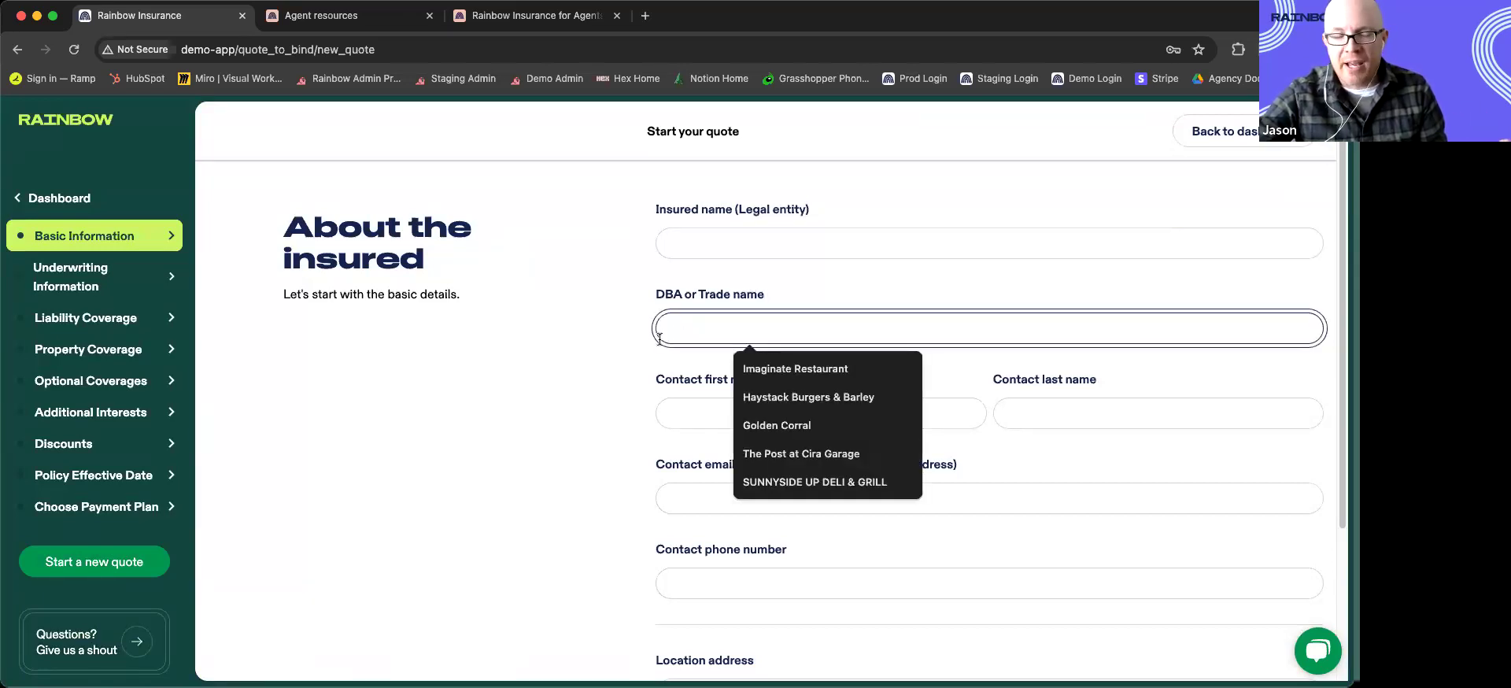
{"action": "left_click", "coordinate": [489, 404]}
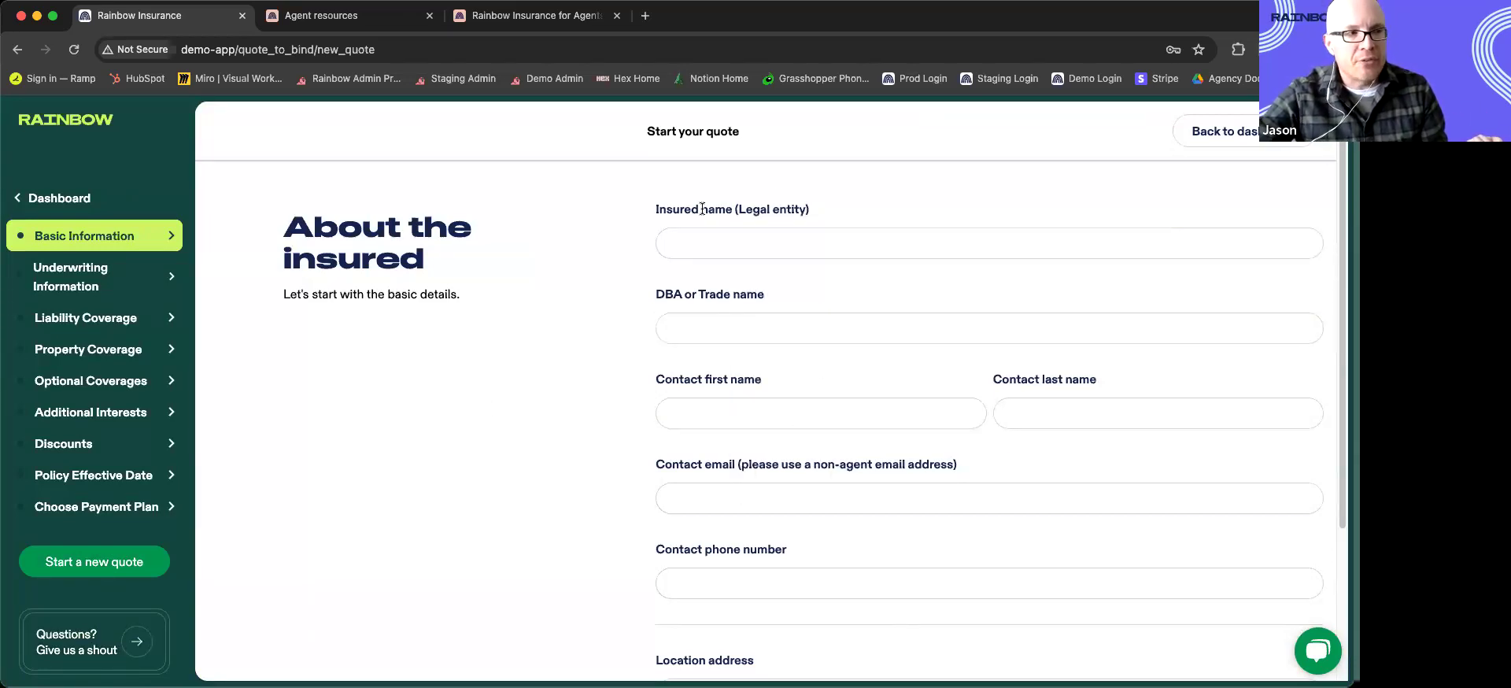
{"action": "left_click", "coordinate": [834, 412]}
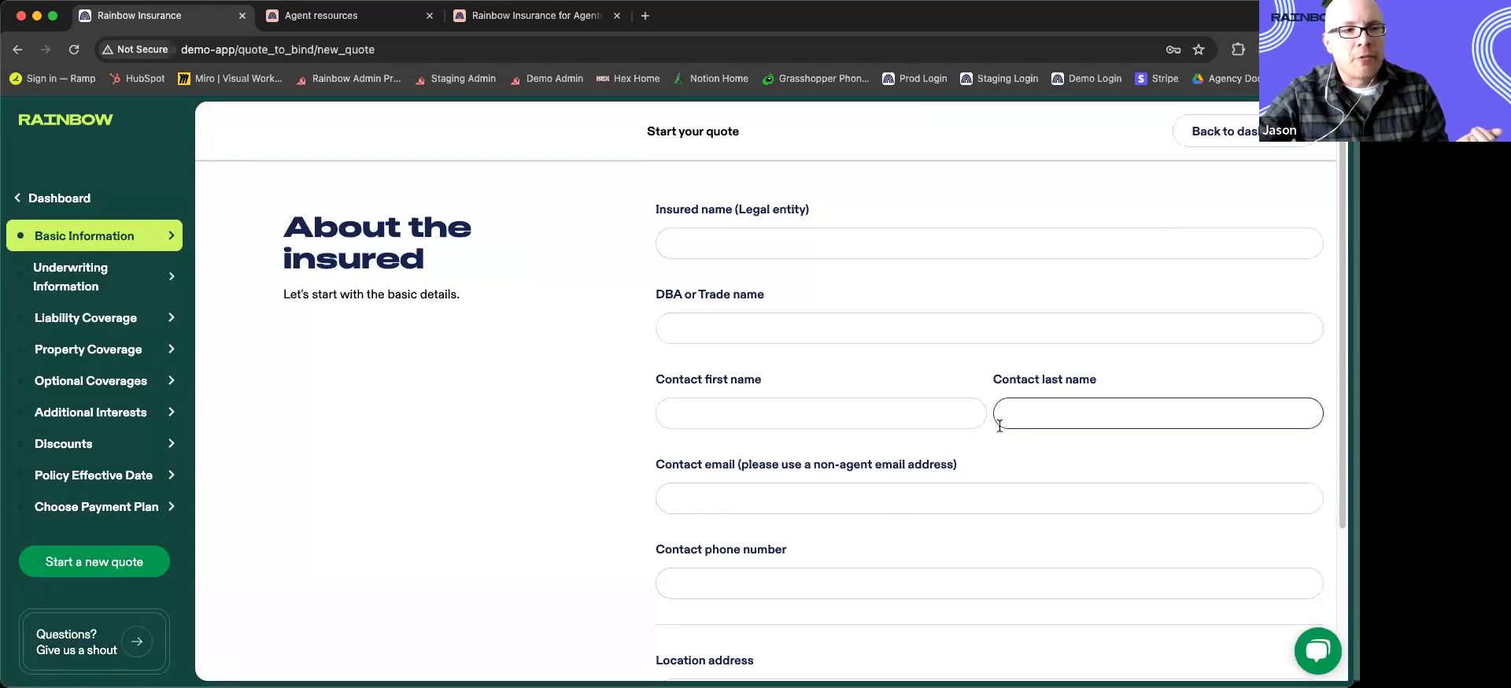
{"action": "scroll", "coordinate": [820, 535], "scroll_direction": "down", "scroll_amount": 1}
{"action": "left_click", "coordinate": [827, 472]}
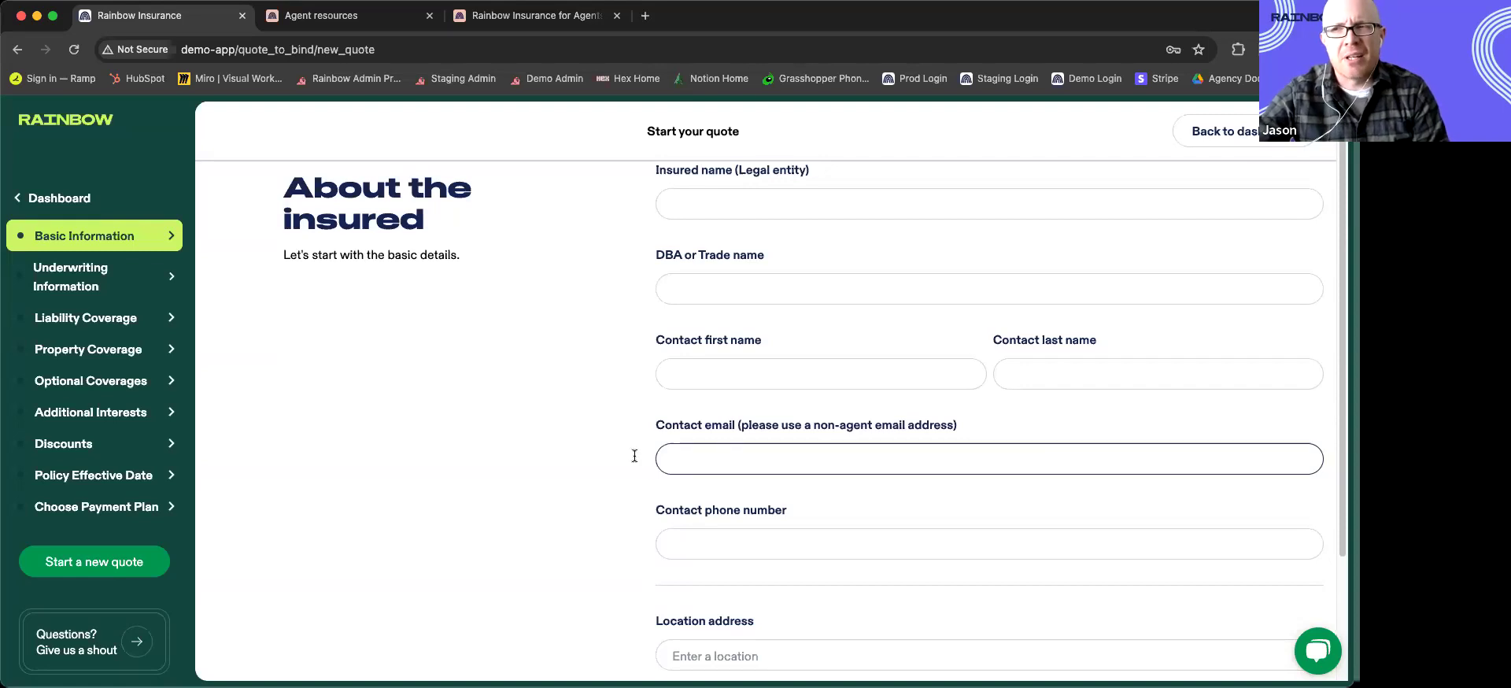
{"action": "scroll", "coordinate": [759, 502], "scroll_direction": "down", "scroll_amount": 3}
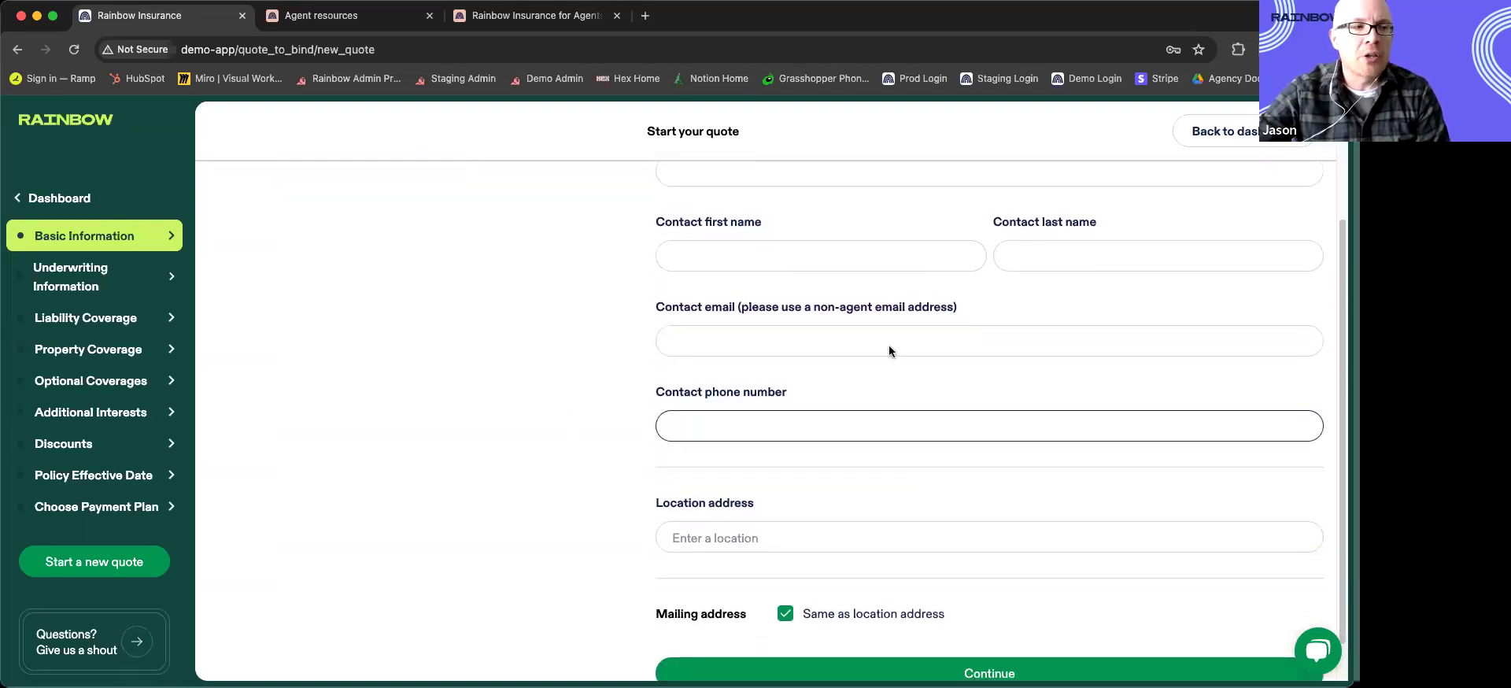
{"action": "scroll", "coordinate": [748, 469], "scroll_direction": "down", "scroll_amount": 1}
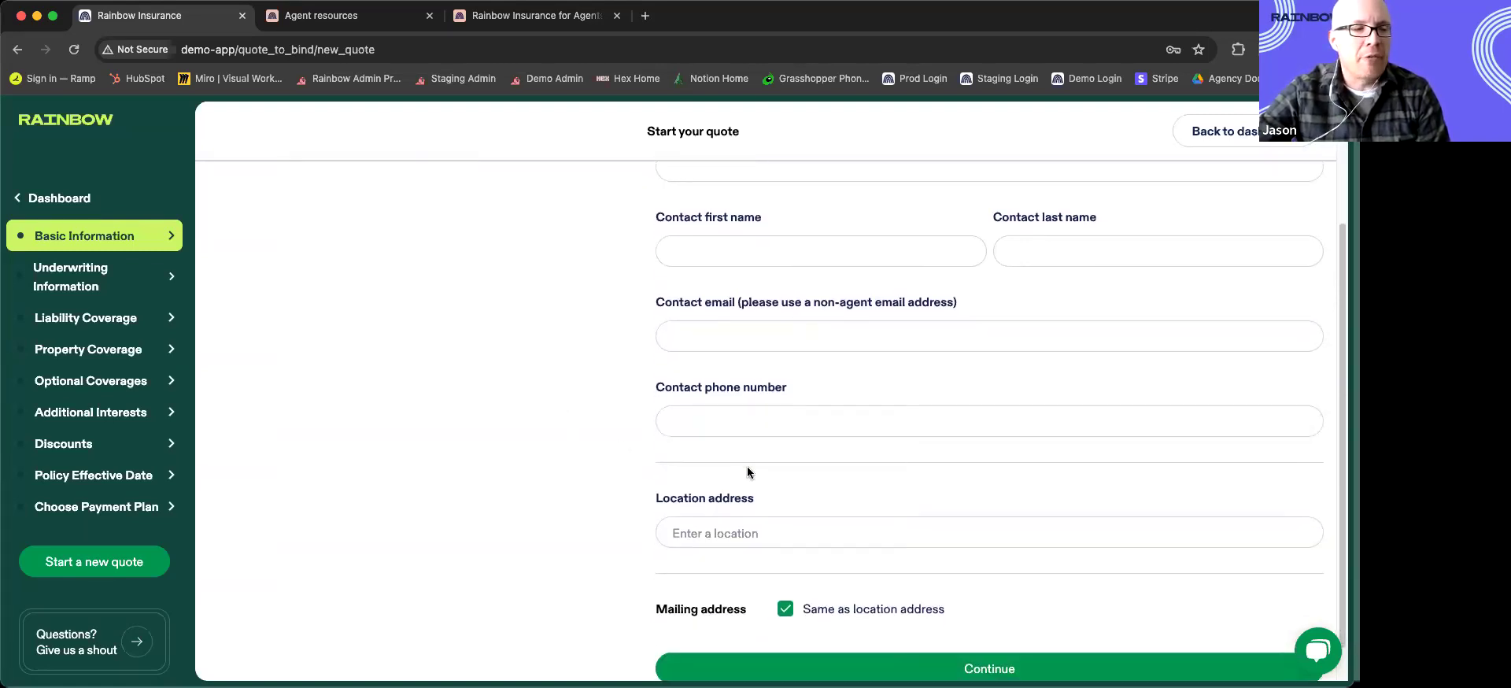
{"action": "scroll", "coordinate": [747, 471], "scroll_direction": "down", "scroll_amount": 1}
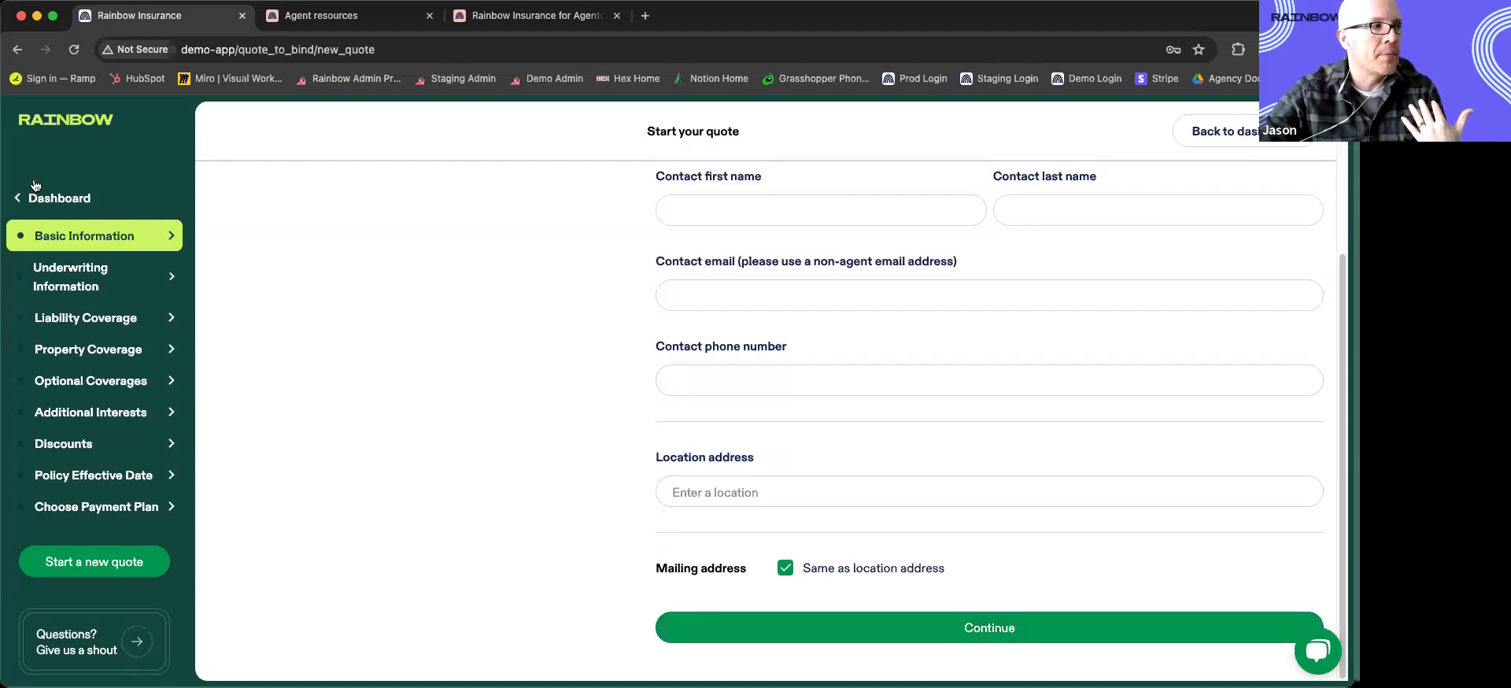
Step: Return to the Quotes overview and open the Bindable quote for Bravo! Italian Kitchen
{"action": "left_click", "coordinate": [52, 199]}
{"action": "left_click", "coordinate": [52, 266]}
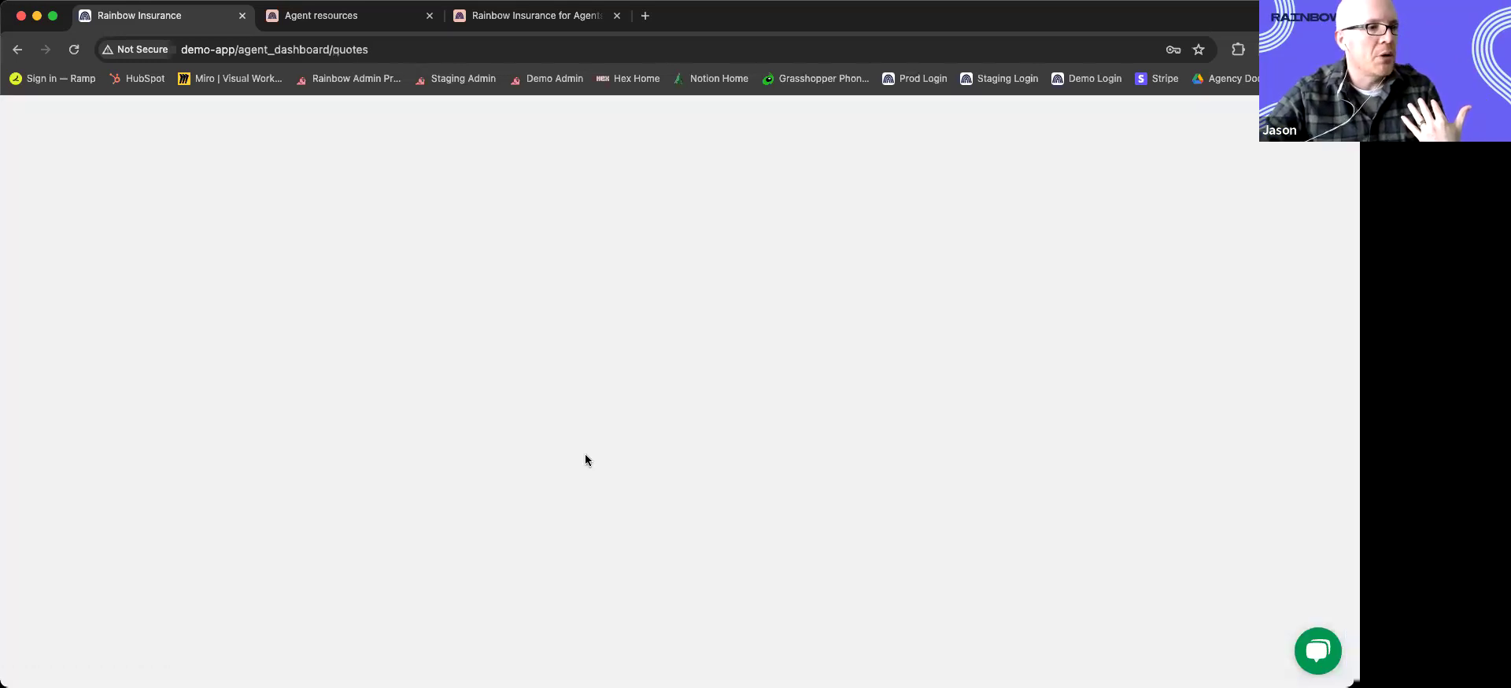
{"action": "scroll", "coordinate": [1103, 503], "scroll_direction": "down", "scroll_amount": 2}
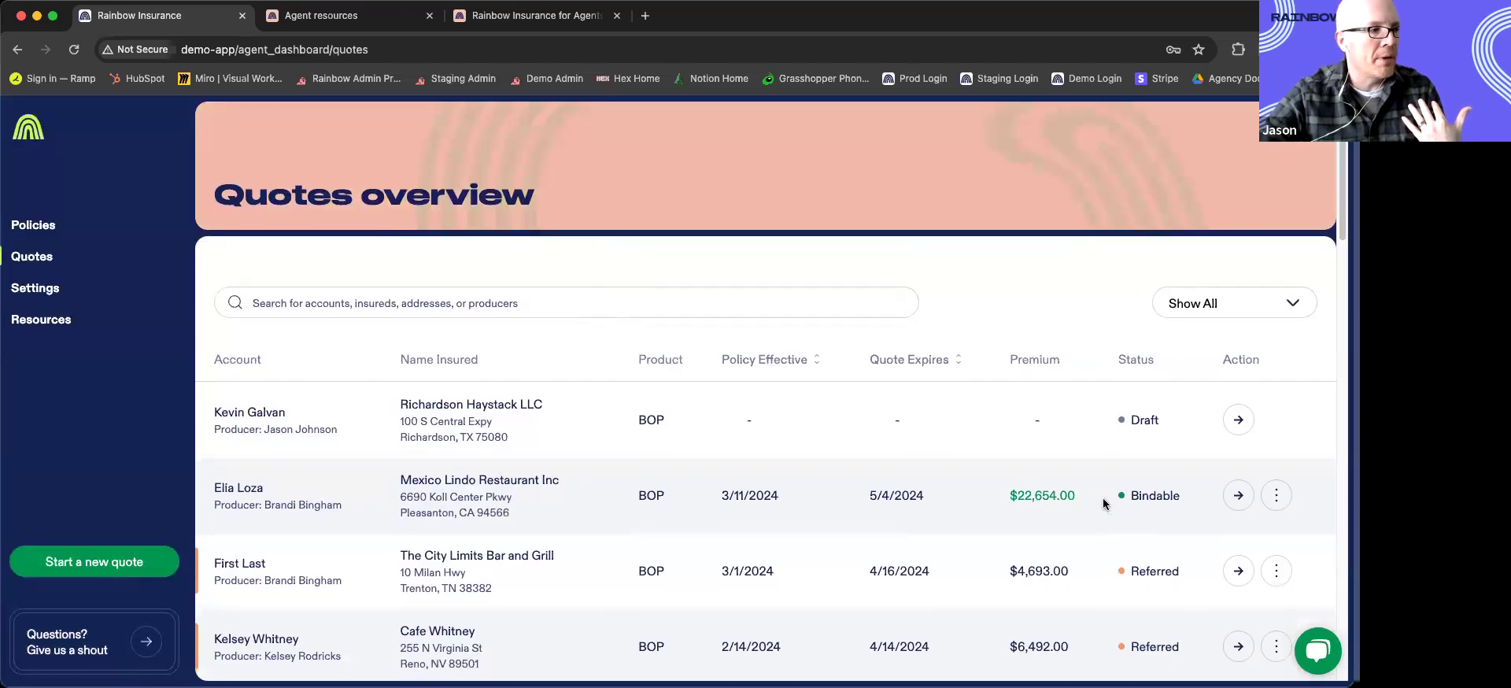
{"action": "scroll", "coordinate": [1104, 503], "scroll_direction": "down", "scroll_amount": 10}
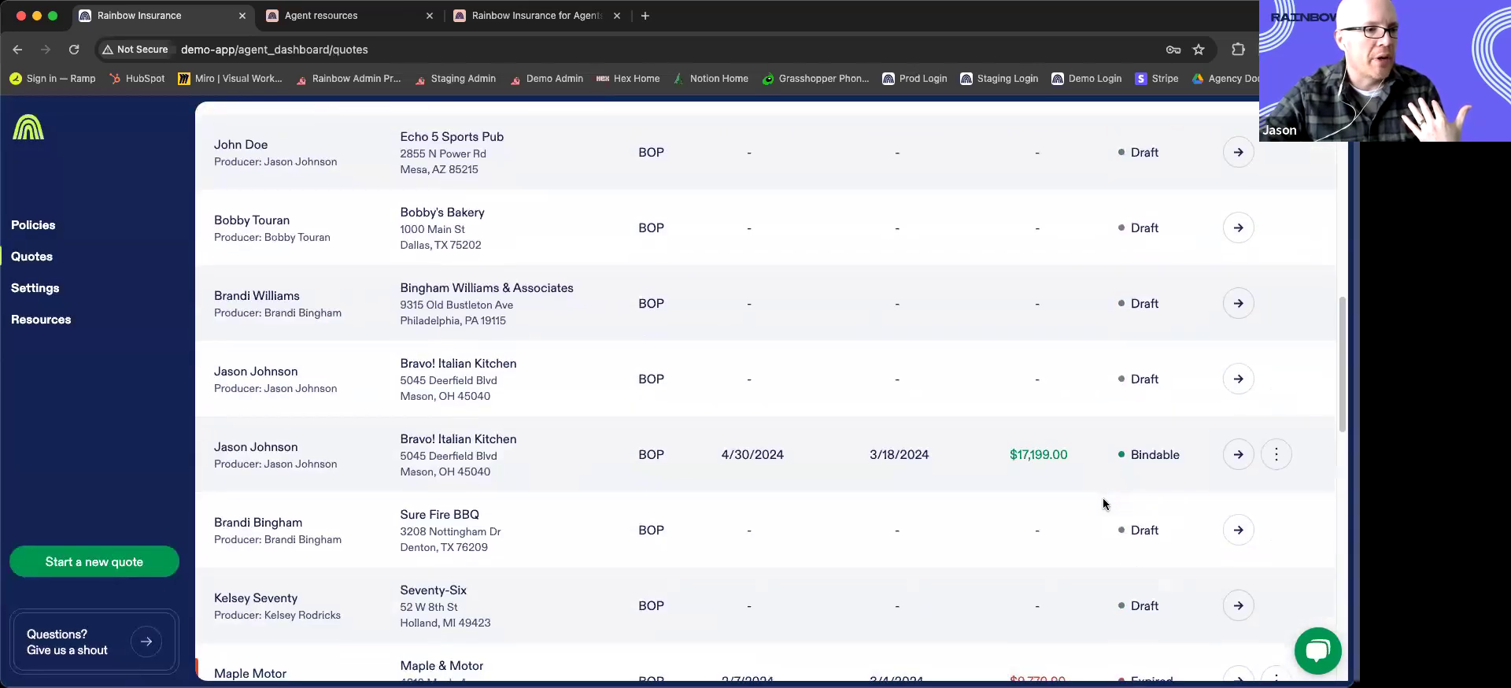
{"action": "left_click", "coordinate": [1229, 459]}
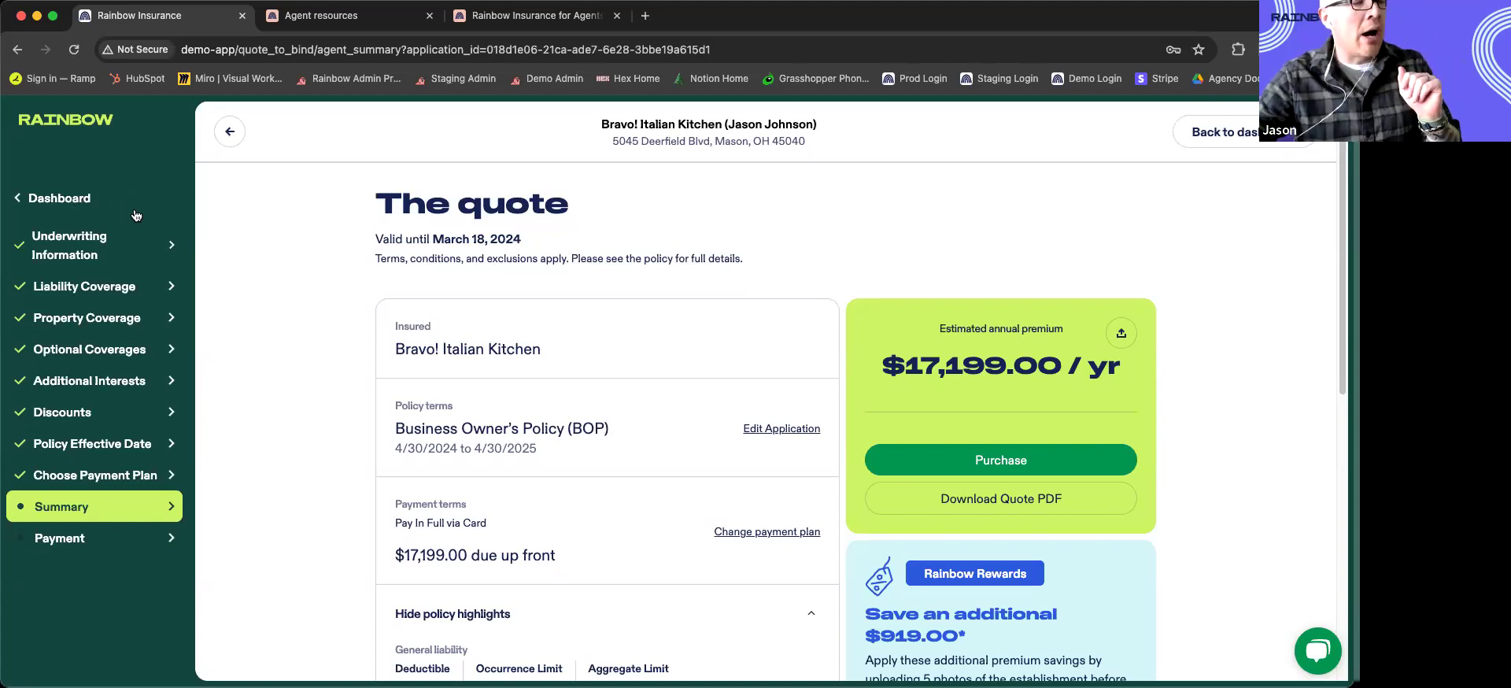
Step: Step back from the quote summary through the application's earlier sections to Underwriting Information
{"action": "left_click", "coordinate": [229, 134]}
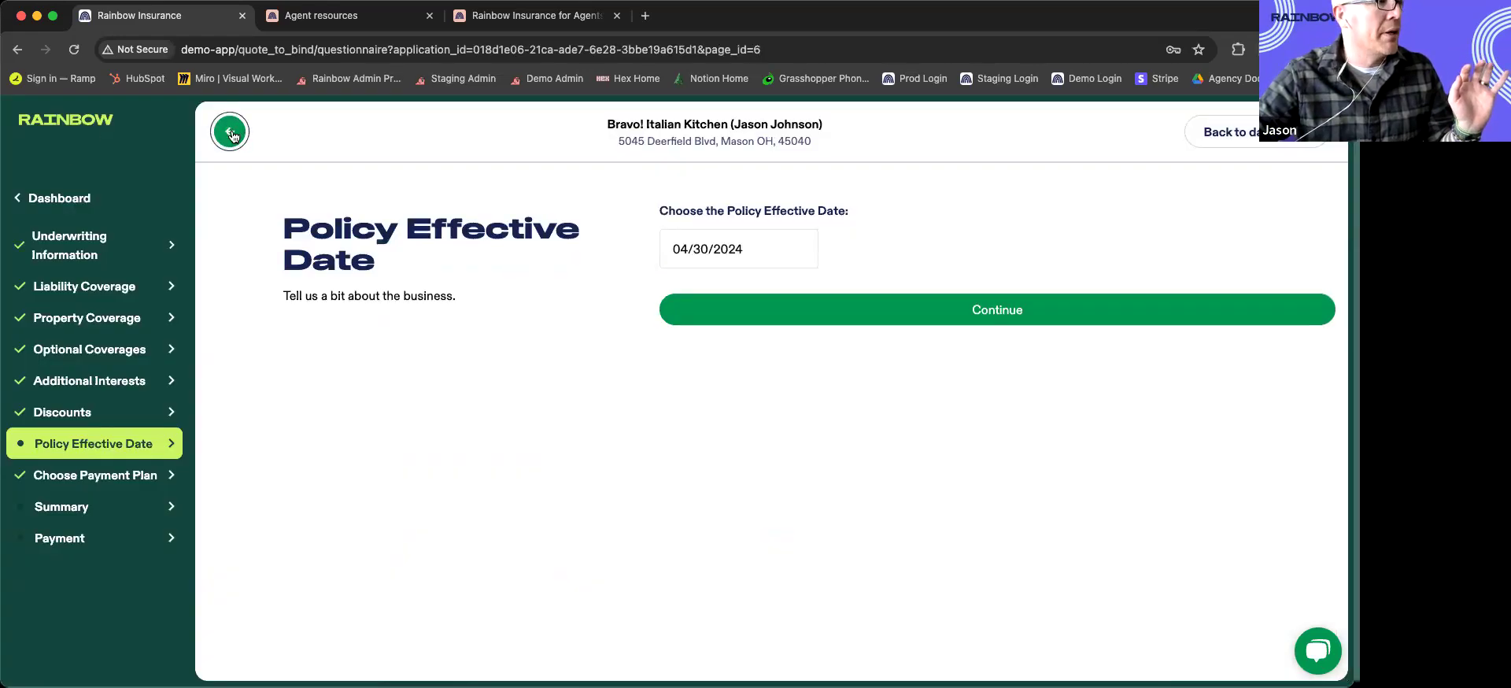
{"action": "left_click", "coordinate": [232, 134]}
{"action": "left_click", "coordinate": [230, 134]}
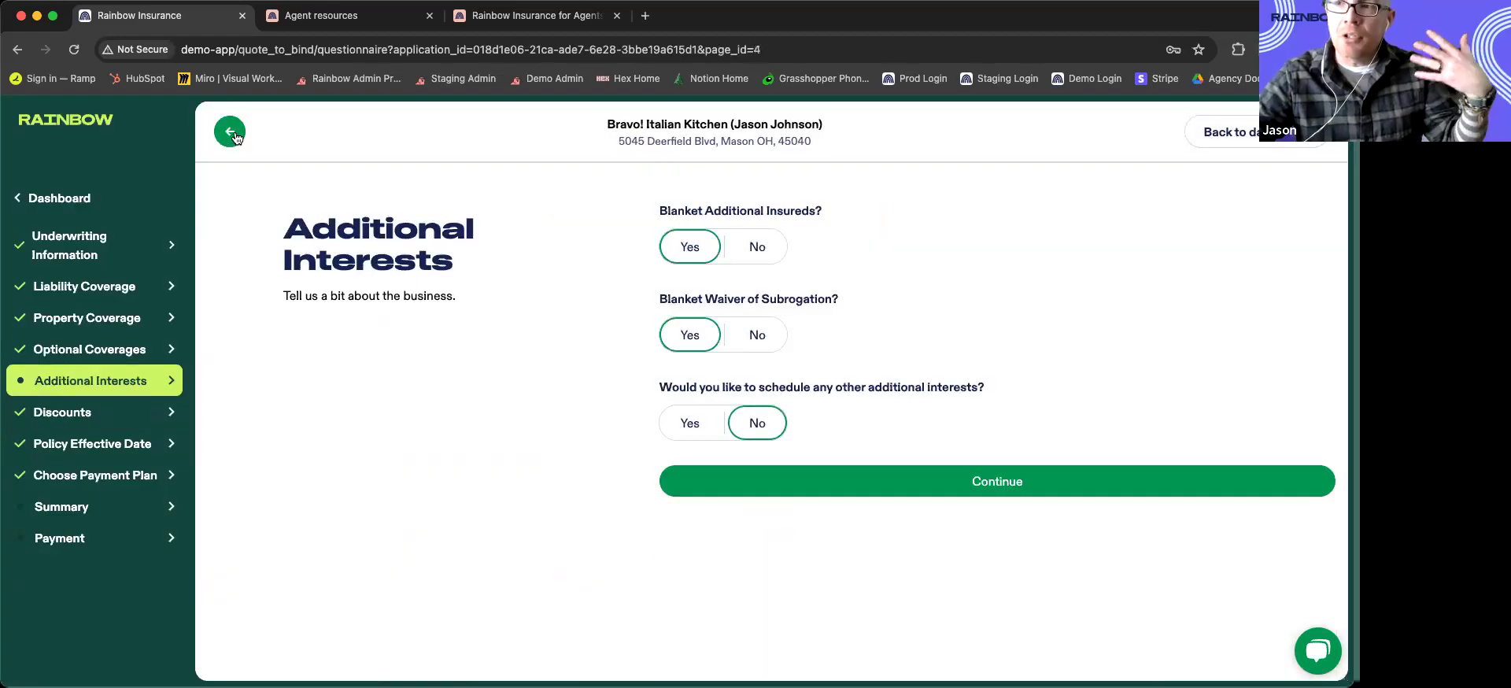
{"action": "left_click", "coordinate": [238, 135]}
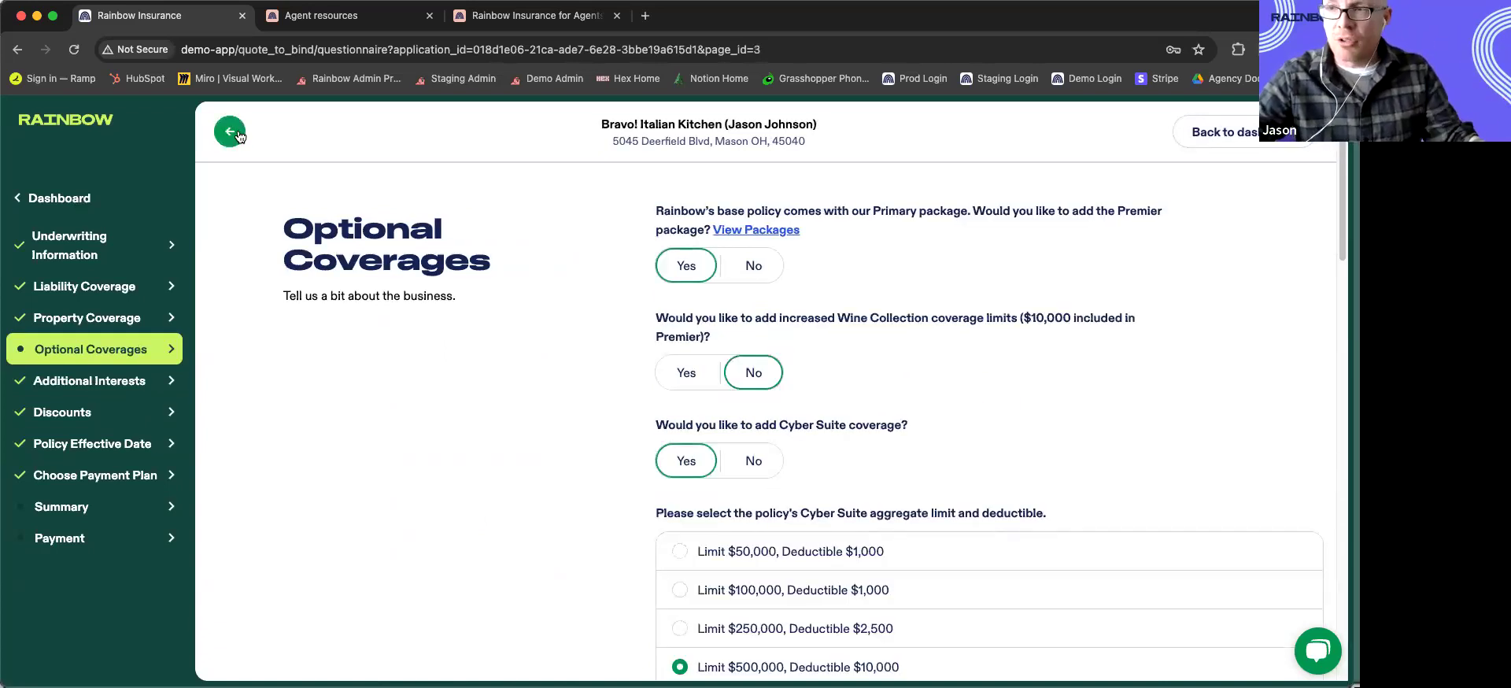
{"action": "left_click", "coordinate": [239, 136]}
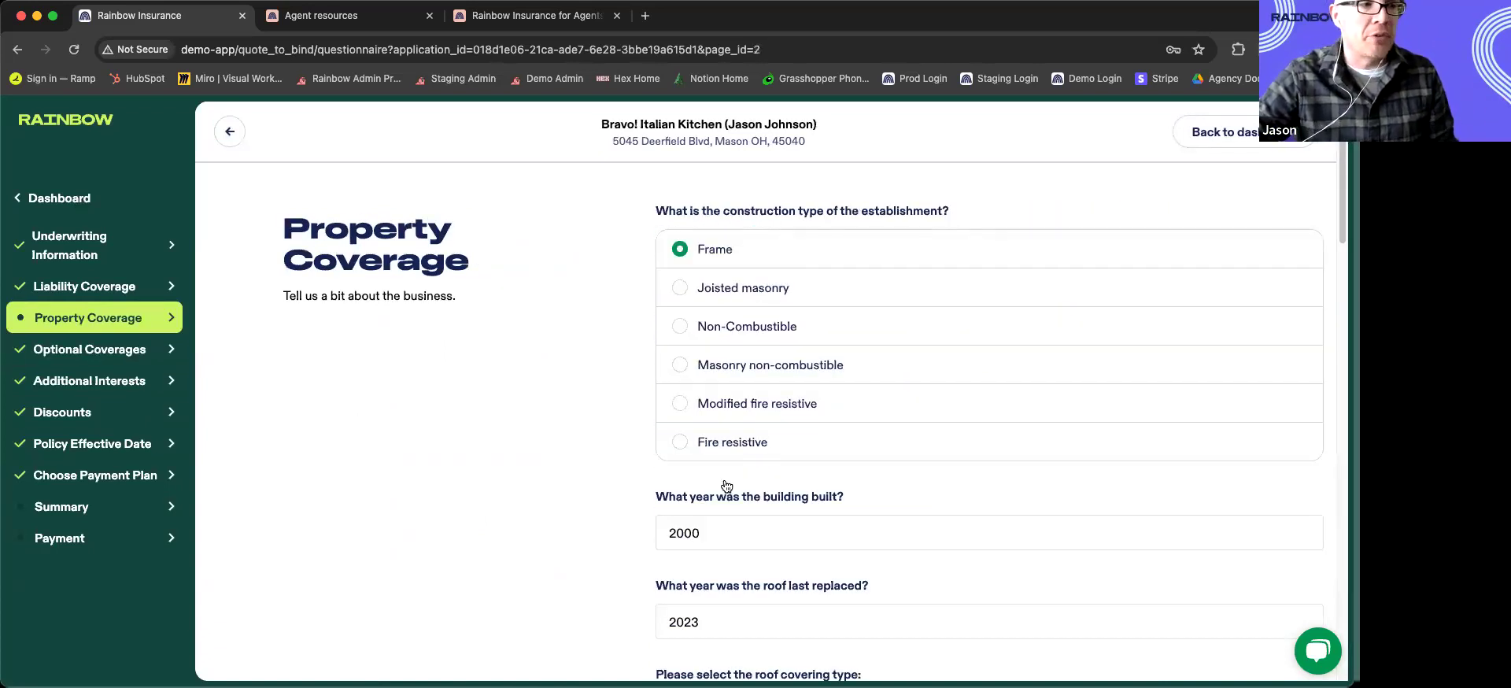
{"action": "left_click", "coordinate": [230, 132]}
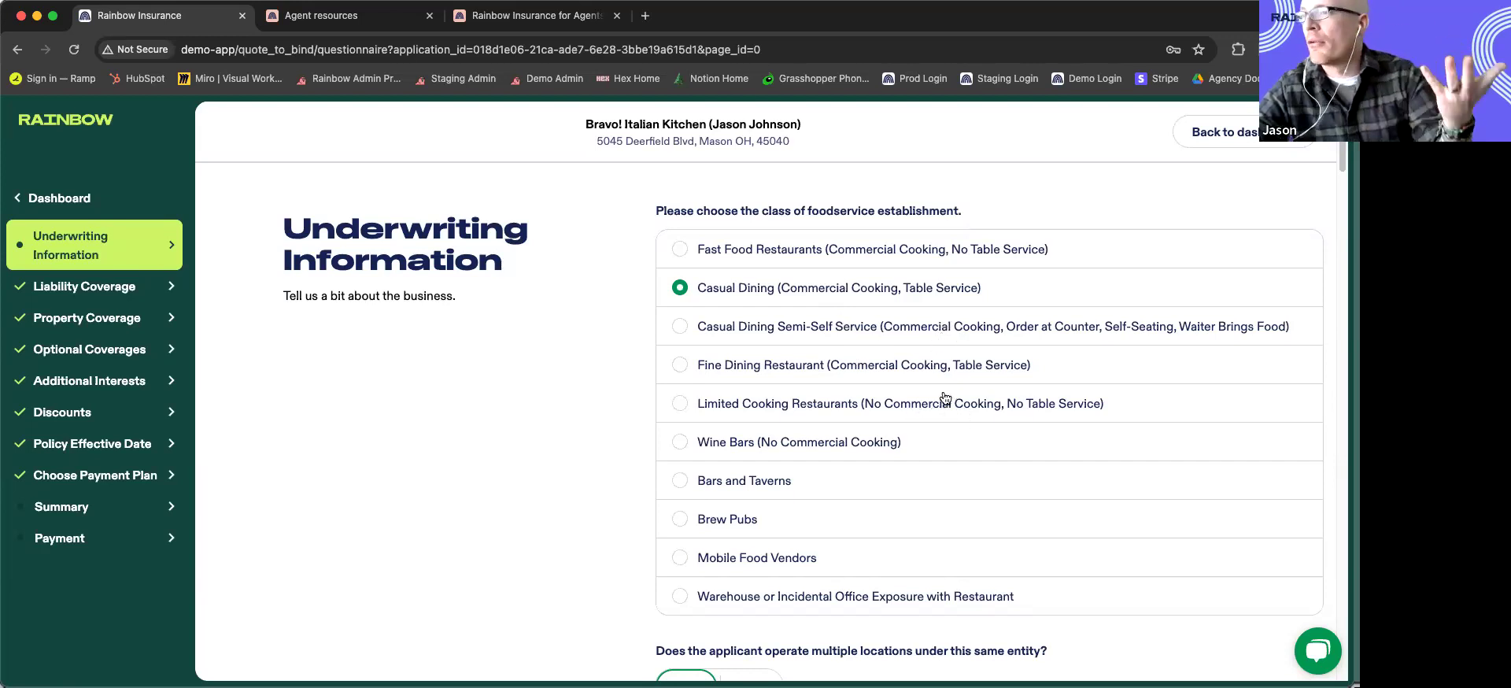
Step: Switch the answer about operating multiple locations under the same entity to No and back to Yes
{"action": "scroll", "coordinate": [934, 402], "scroll_direction": "down", "scroll_amount": 3}
{"action": "scroll", "coordinate": [935, 403], "scroll_direction": "down", "scroll_amount": 5}
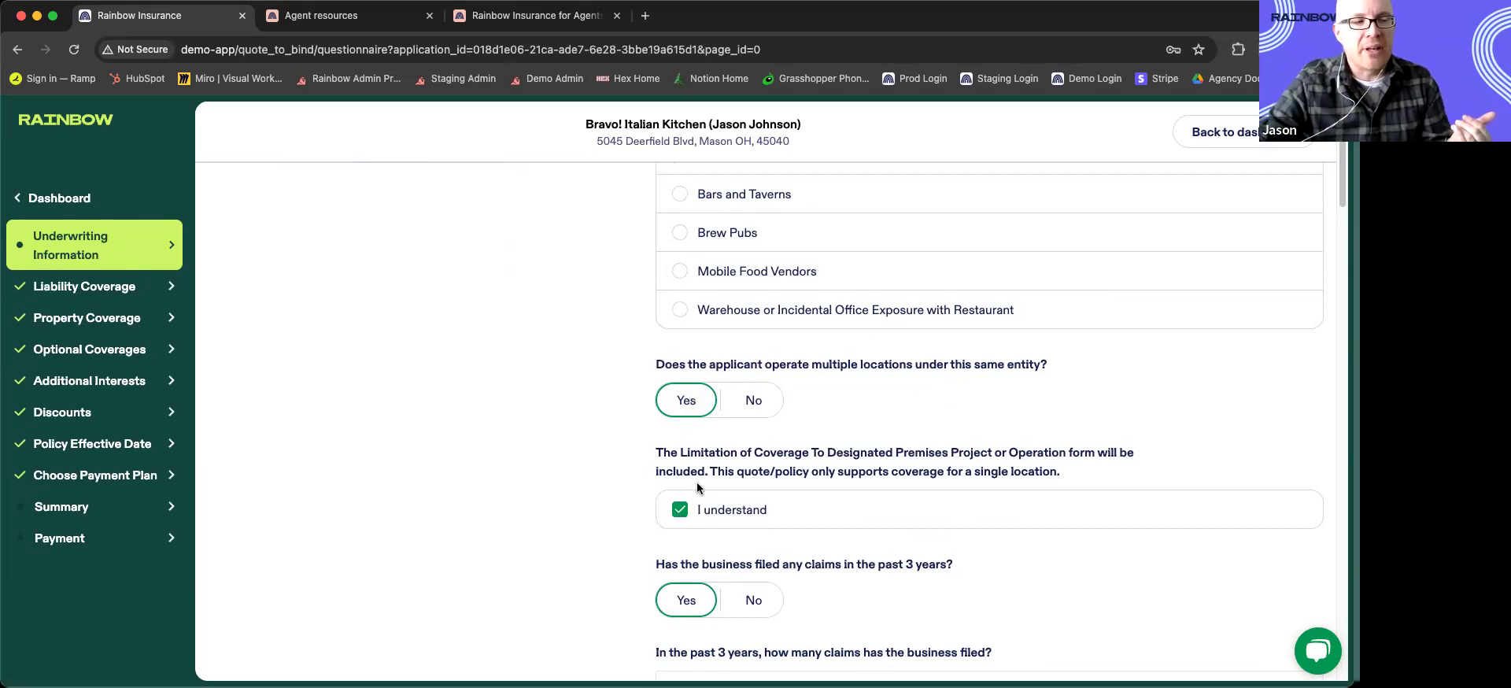
{"action": "left_click", "coordinate": [756, 403]}
{"action": "left_click", "coordinate": [687, 400]}
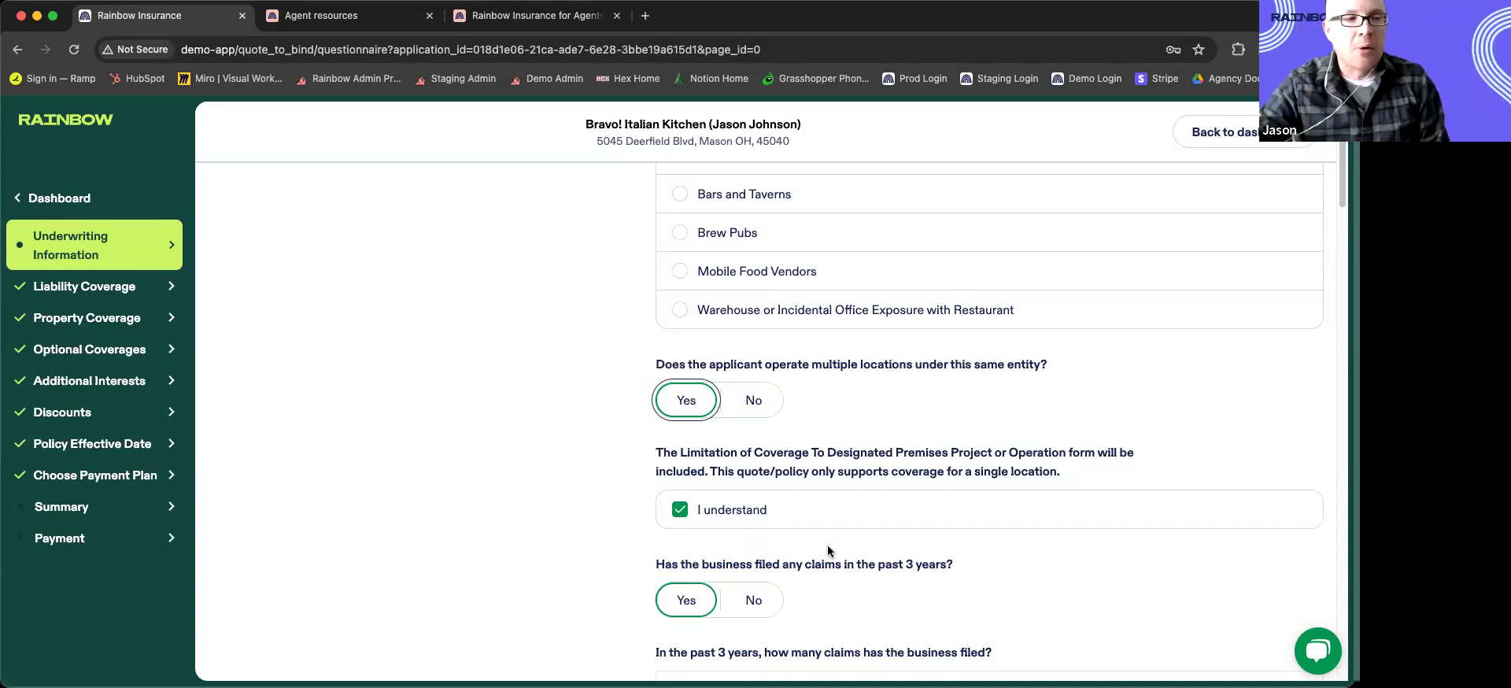
Step: Examine the underwriting questions on claims in the past 3 years and on the business's officers, owners or partners
{"action": "scroll", "coordinate": [754, 560], "scroll_direction": "down", "scroll_amount": 1}
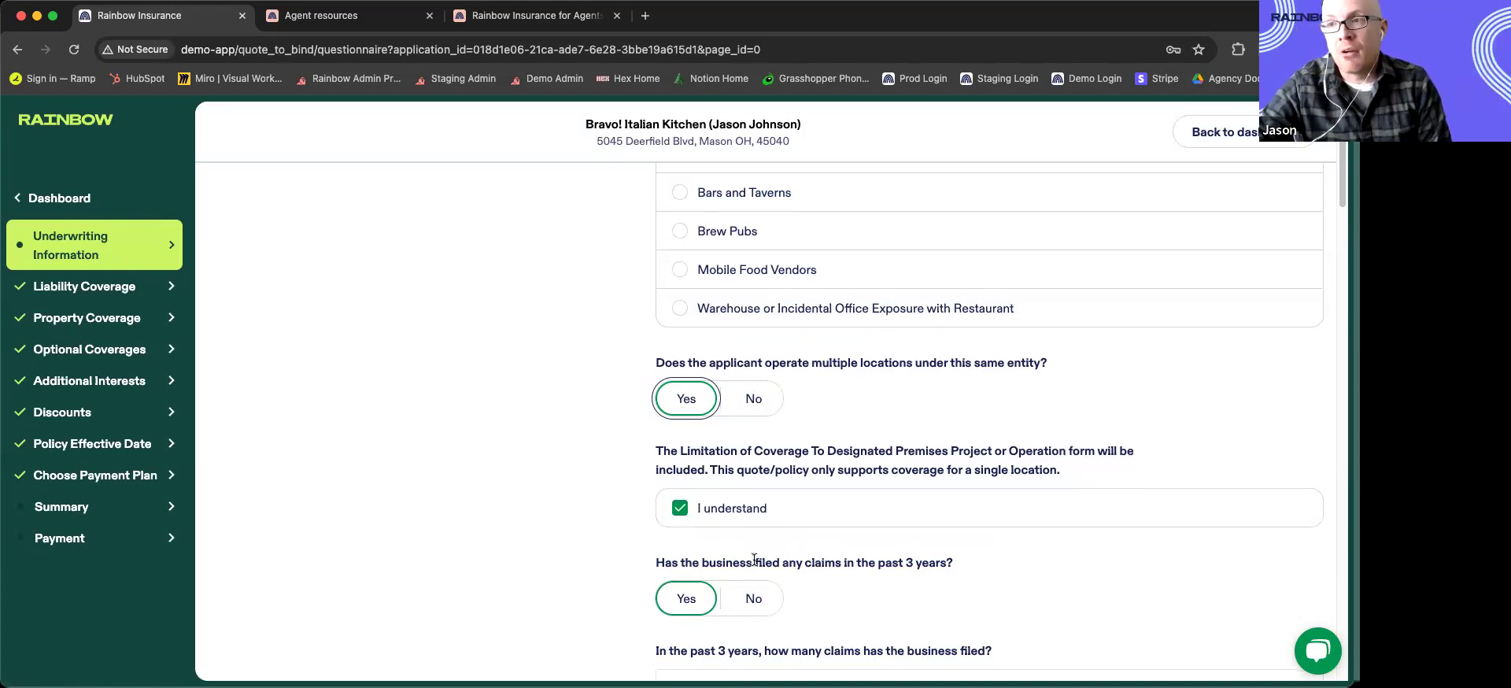
{"action": "scroll", "coordinate": [754, 559], "scroll_direction": "down", "scroll_amount": 3}
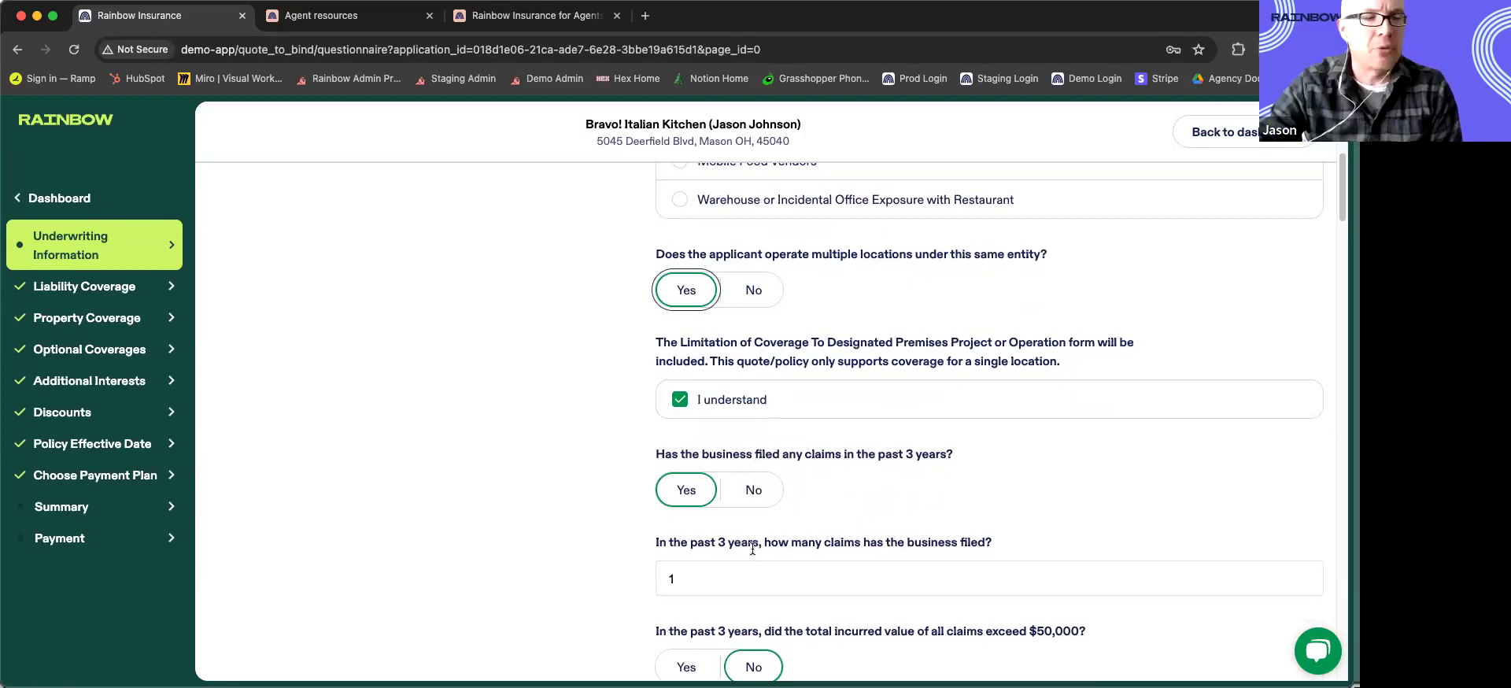
{"action": "scroll", "coordinate": [757, 410], "scroll_direction": "down", "scroll_amount": 1}
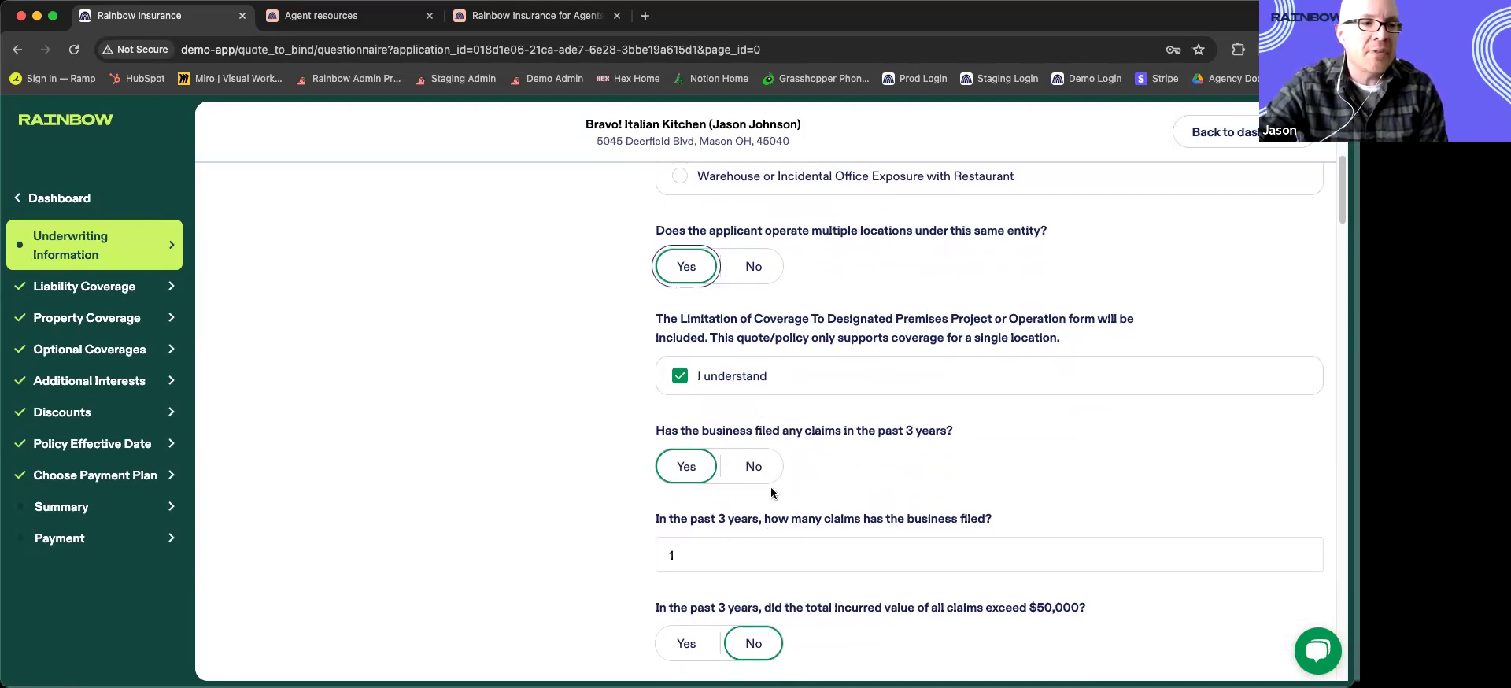
{"action": "scroll", "coordinate": [682, 468], "scroll_direction": "down", "scroll_amount": 1}
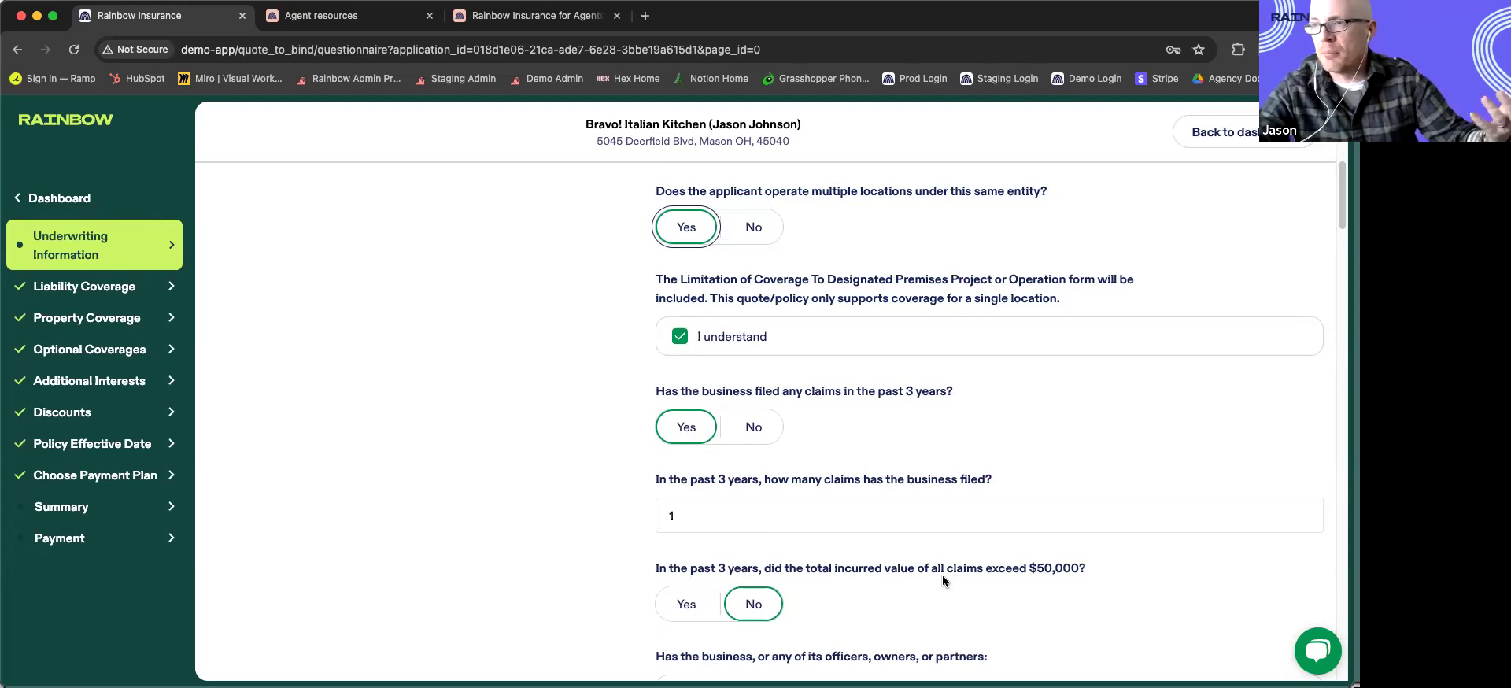
{"action": "scroll", "coordinate": [864, 474], "scroll_direction": "down", "scroll_amount": 2}
{"action": "scroll", "coordinate": [864, 474], "scroll_direction": "down", "scroll_amount": 5}
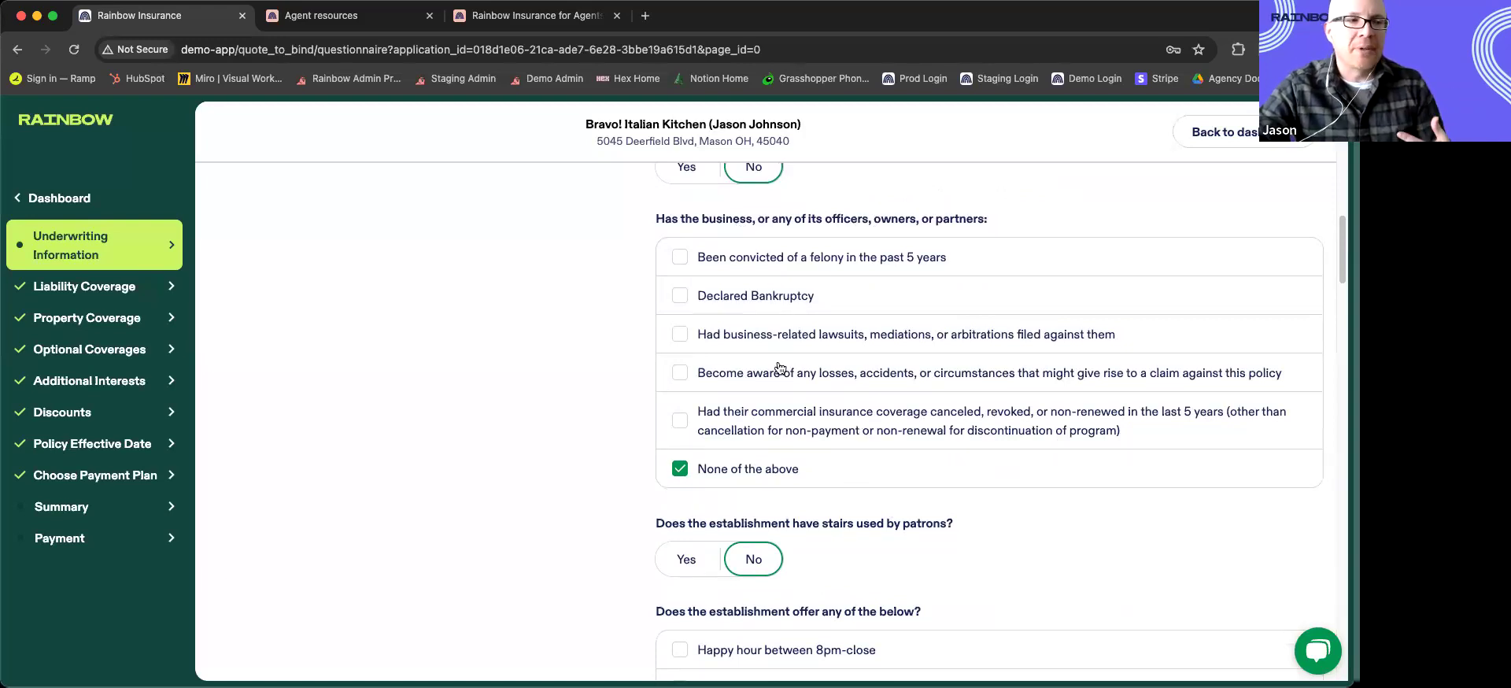
Step: Answer Yes to stairs used by patrons to view the review criteria, and set it back to No
{"action": "scroll", "coordinate": [816, 438], "scroll_direction": "down", "scroll_amount": 2}
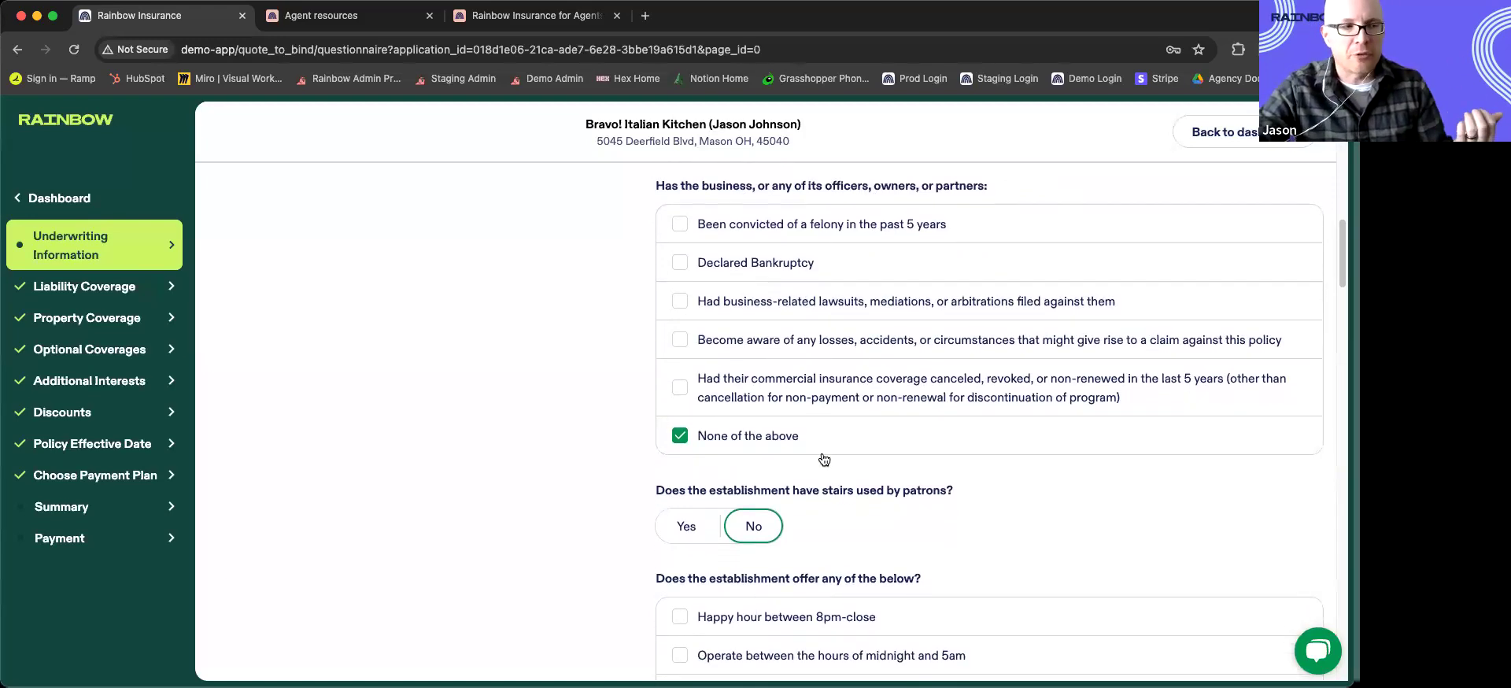
{"action": "scroll", "coordinate": [821, 454], "scroll_direction": "down", "scroll_amount": 2}
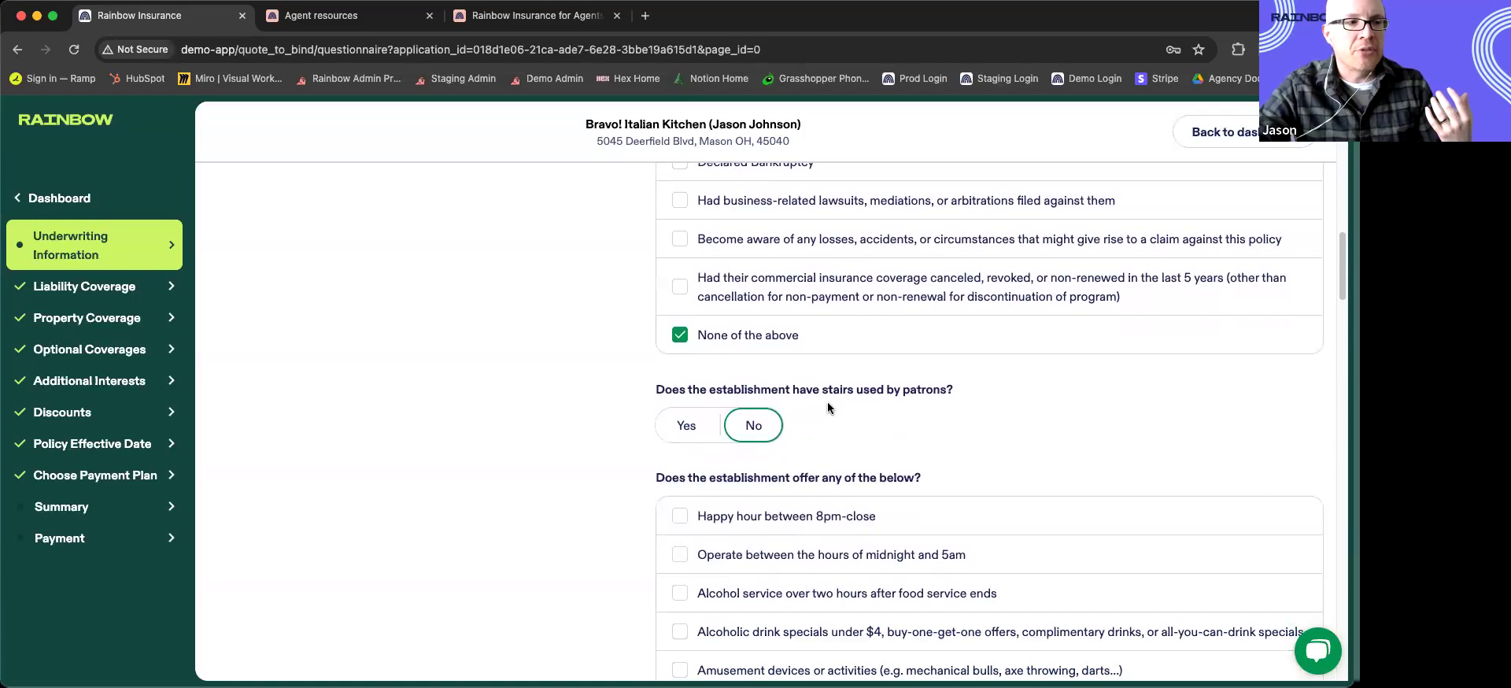
{"action": "left_click", "coordinate": [692, 435]}
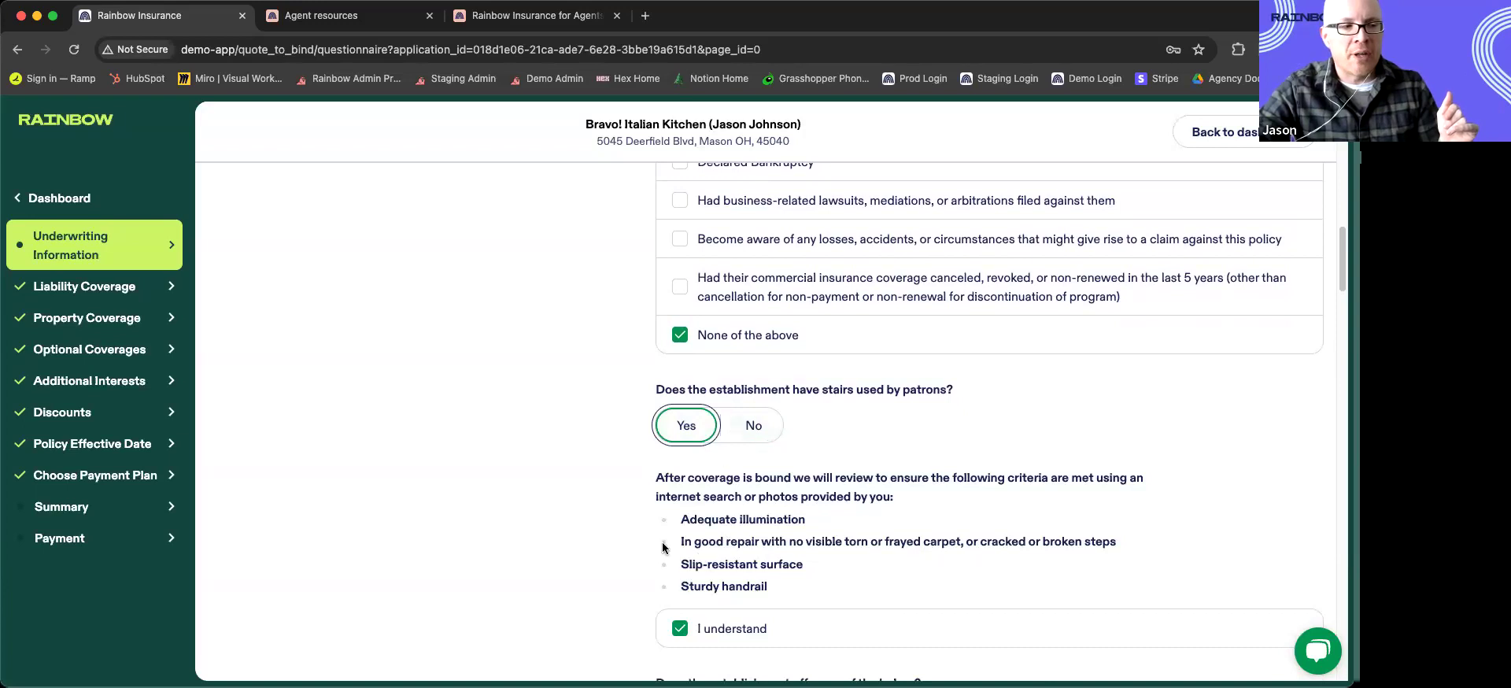
{"action": "left_click", "coordinate": [754, 434]}
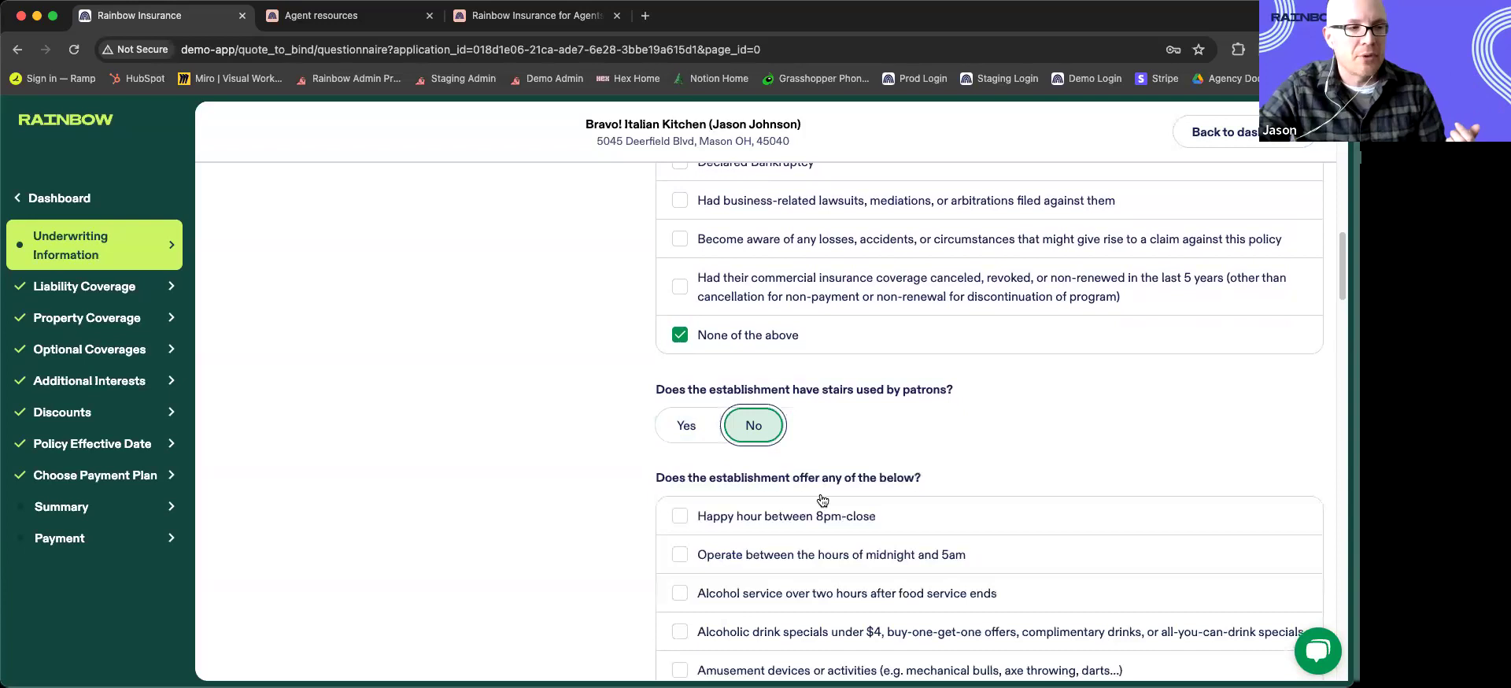
Step: Examine the underwriting questions on activities the establishment offers, a playground on the premises, and other exposures
{"action": "scroll", "coordinate": [820, 507], "scroll_direction": "down", "scroll_amount": 2}
{"action": "scroll", "coordinate": [820, 508], "scroll_direction": "down", "scroll_amount": 2}
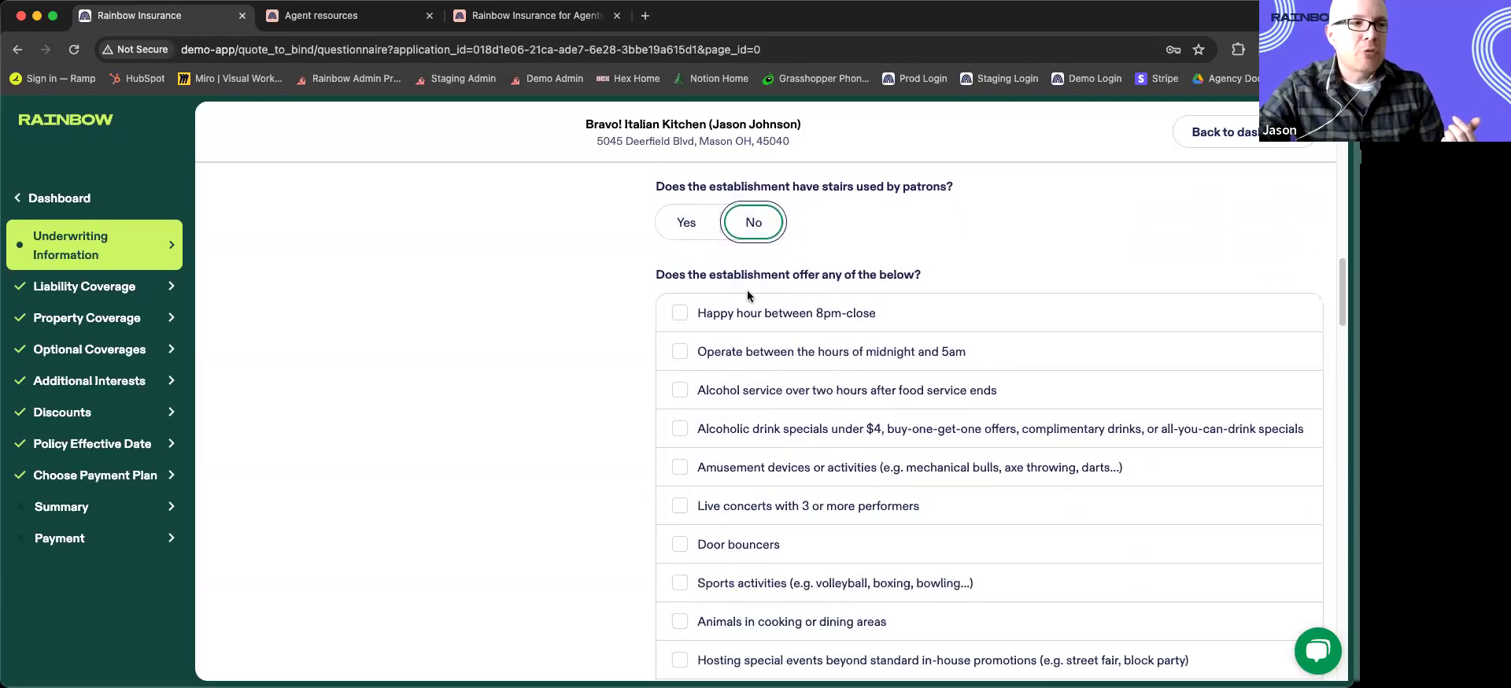
{"action": "scroll", "coordinate": [840, 383], "scroll_direction": "down", "scroll_amount": 1}
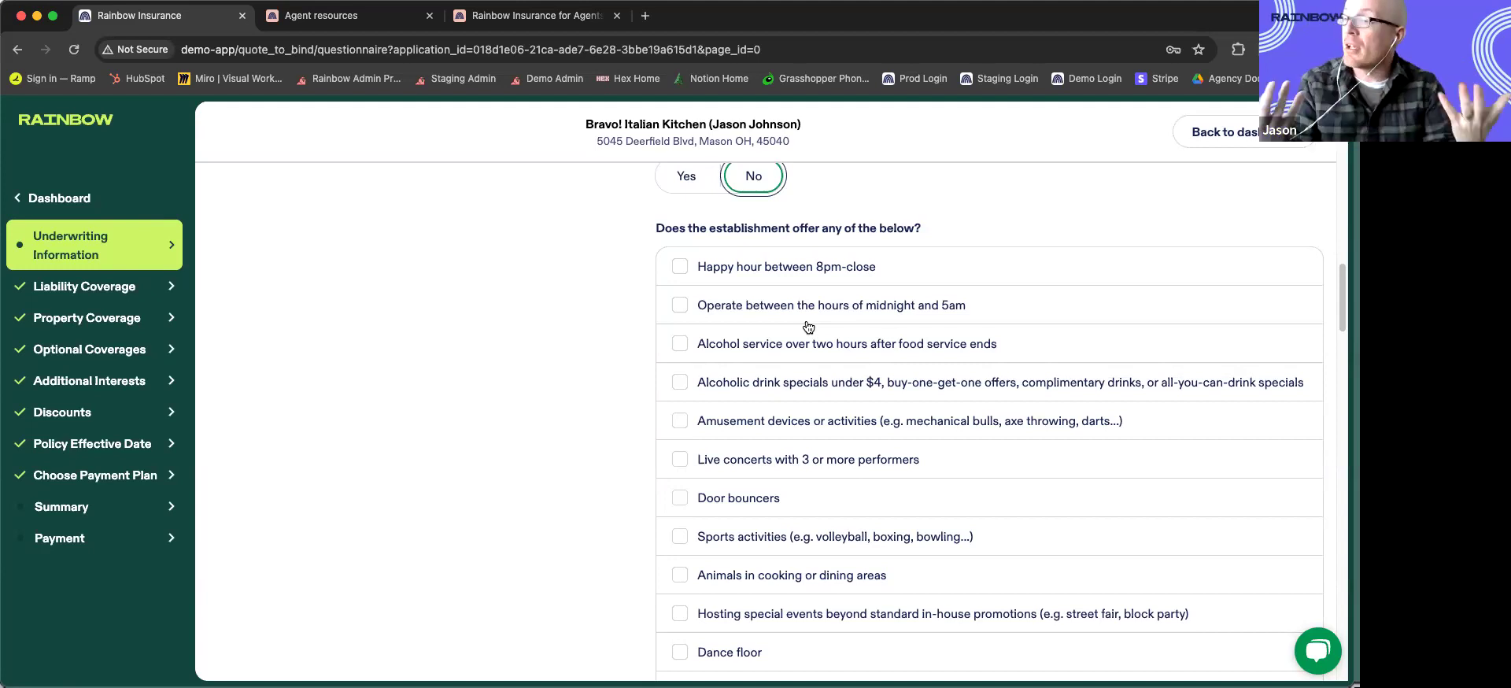
{"action": "scroll", "coordinate": [798, 372], "scroll_direction": "down", "scroll_amount": 5}
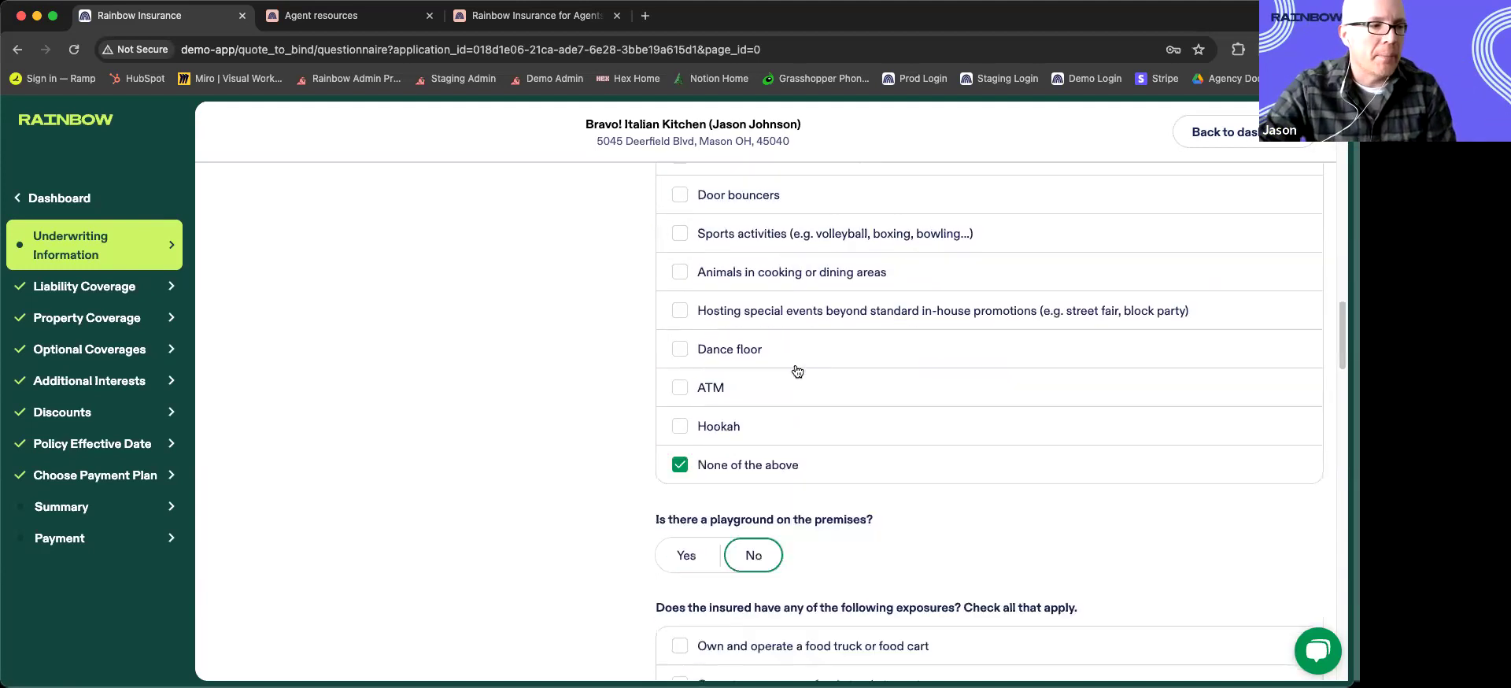
{"action": "scroll", "coordinate": [709, 417], "scroll_direction": "down", "scroll_amount": 3}
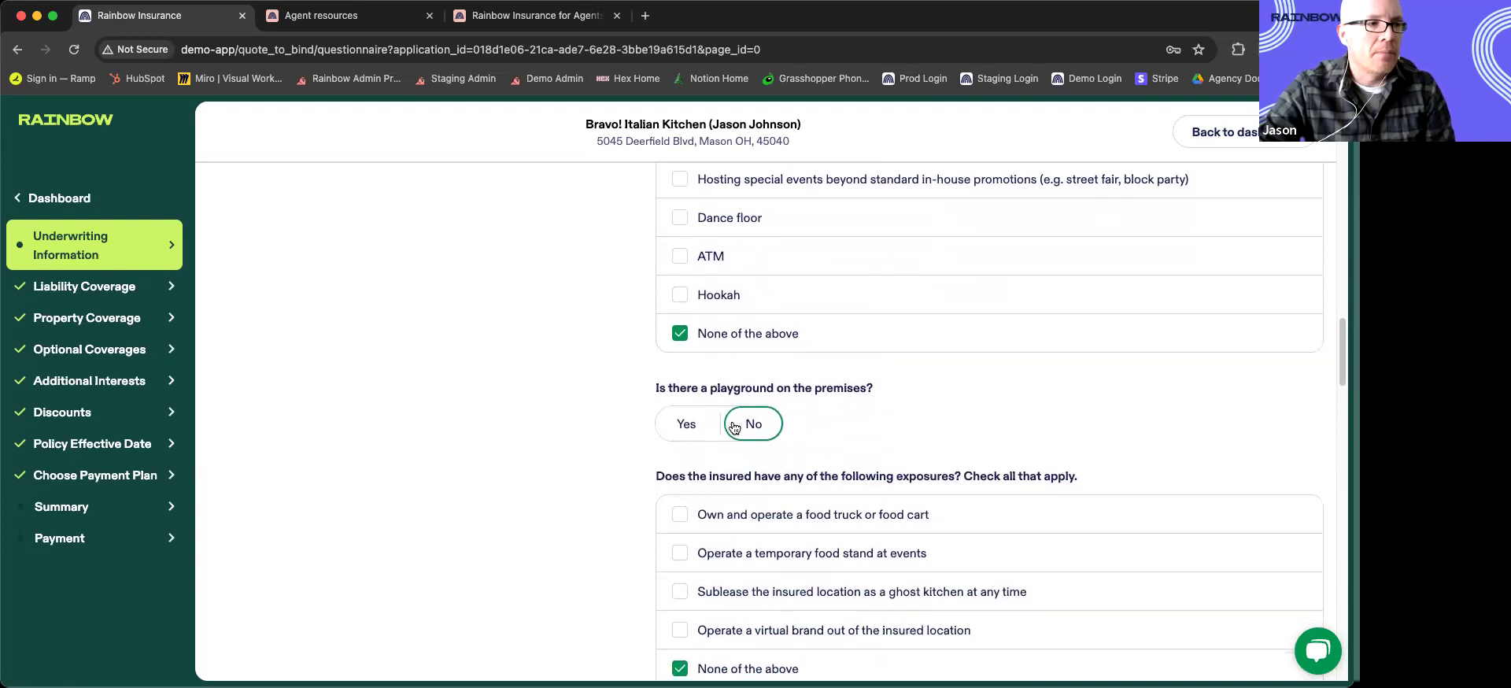
Step: Answer Yes to a playground on the premises to view its review criteria, and set the answer back to No
{"action": "left_click", "coordinate": [696, 331]}
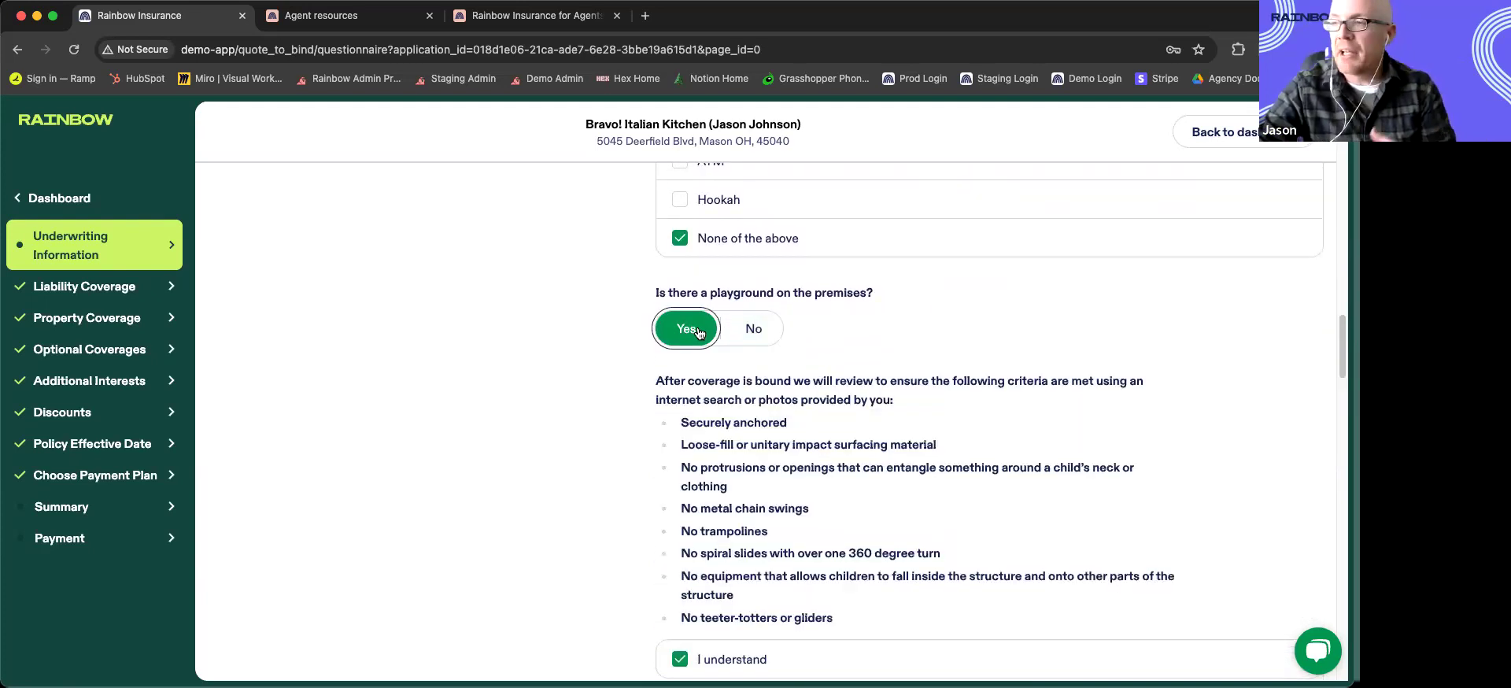
{"action": "left_click", "coordinate": [754, 330]}
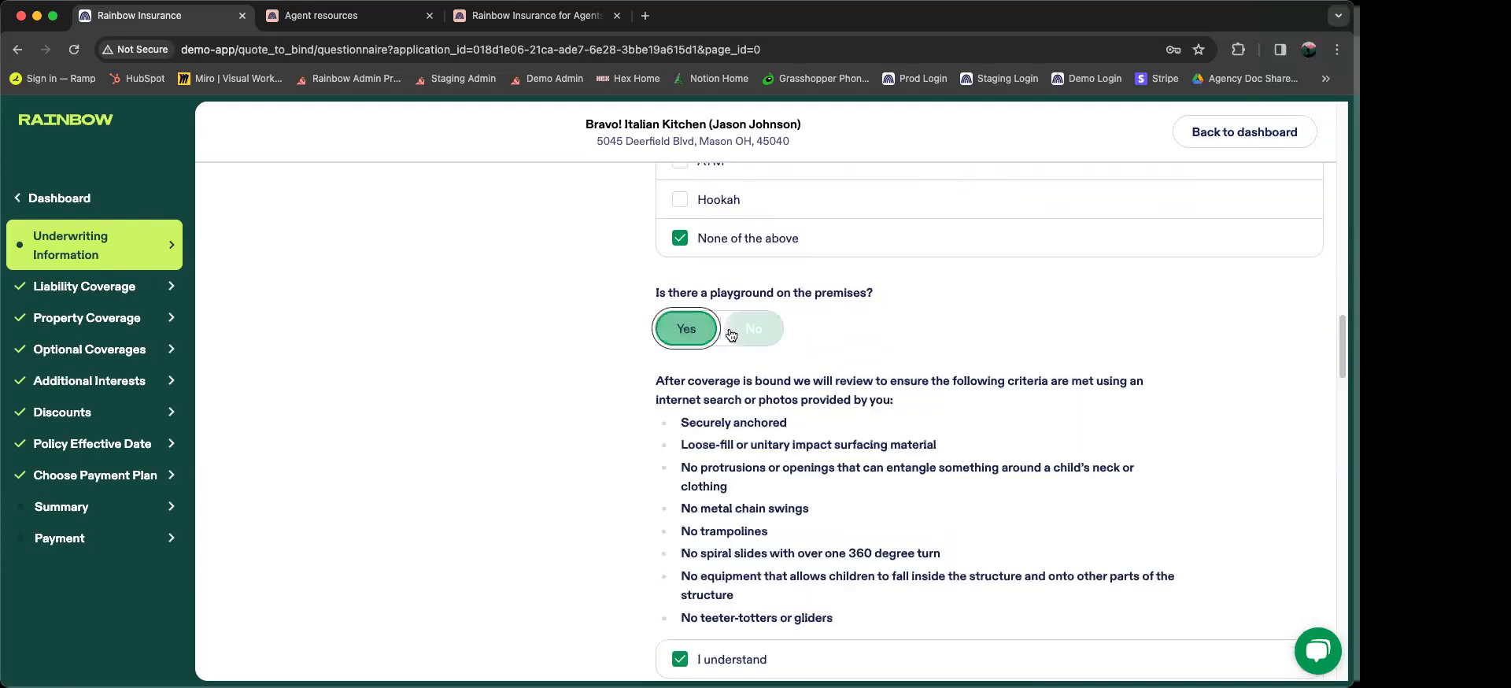
{"action": "scroll", "coordinate": [759, 327], "scroll_direction": "up", "scroll_amount": 3}
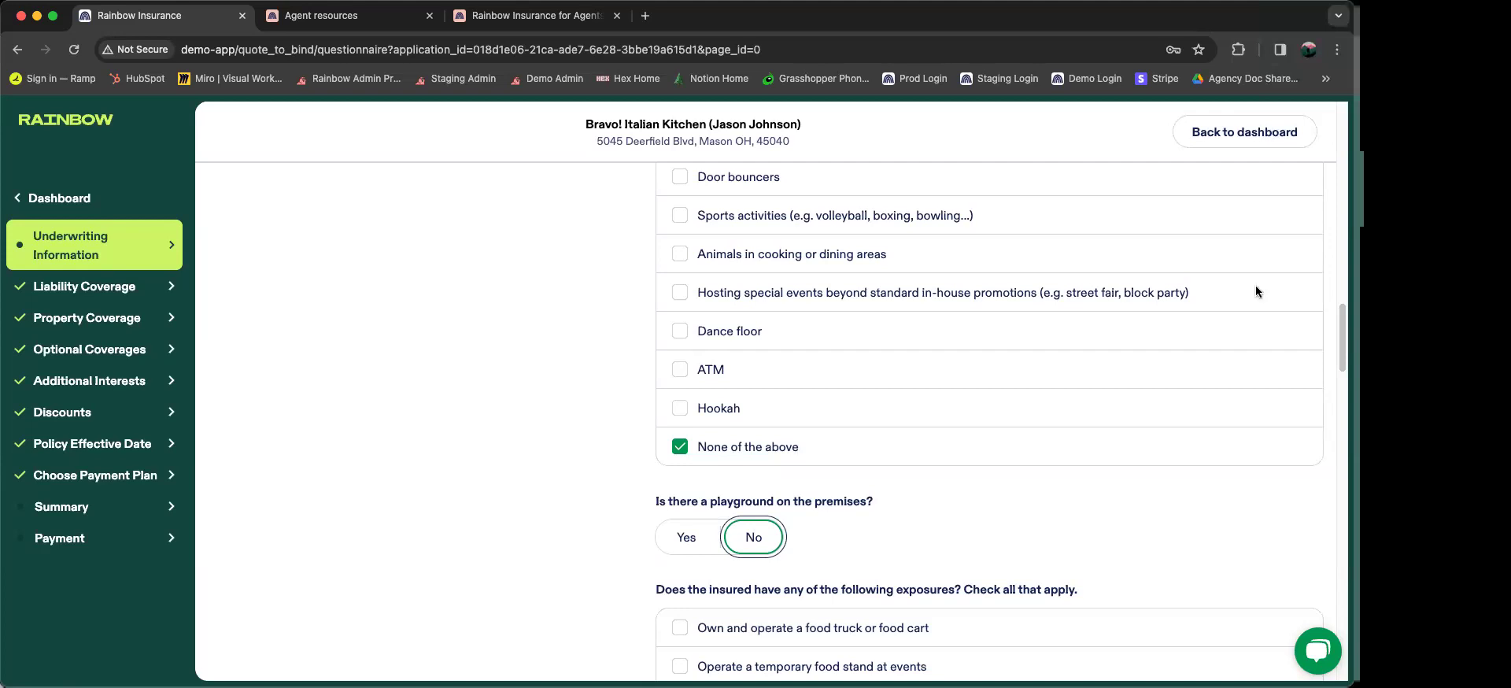
Step: Re-examine the underwriting questions from the class of foodservice establishment through claims, officers, stairs and the activities the establishment offers
{"action": "scroll", "coordinate": [1016, 321], "scroll_direction": "up", "scroll_amount": 15}
{"action": "scroll", "coordinate": [1019, 324], "scroll_direction": "up", "scroll_amount": 8}
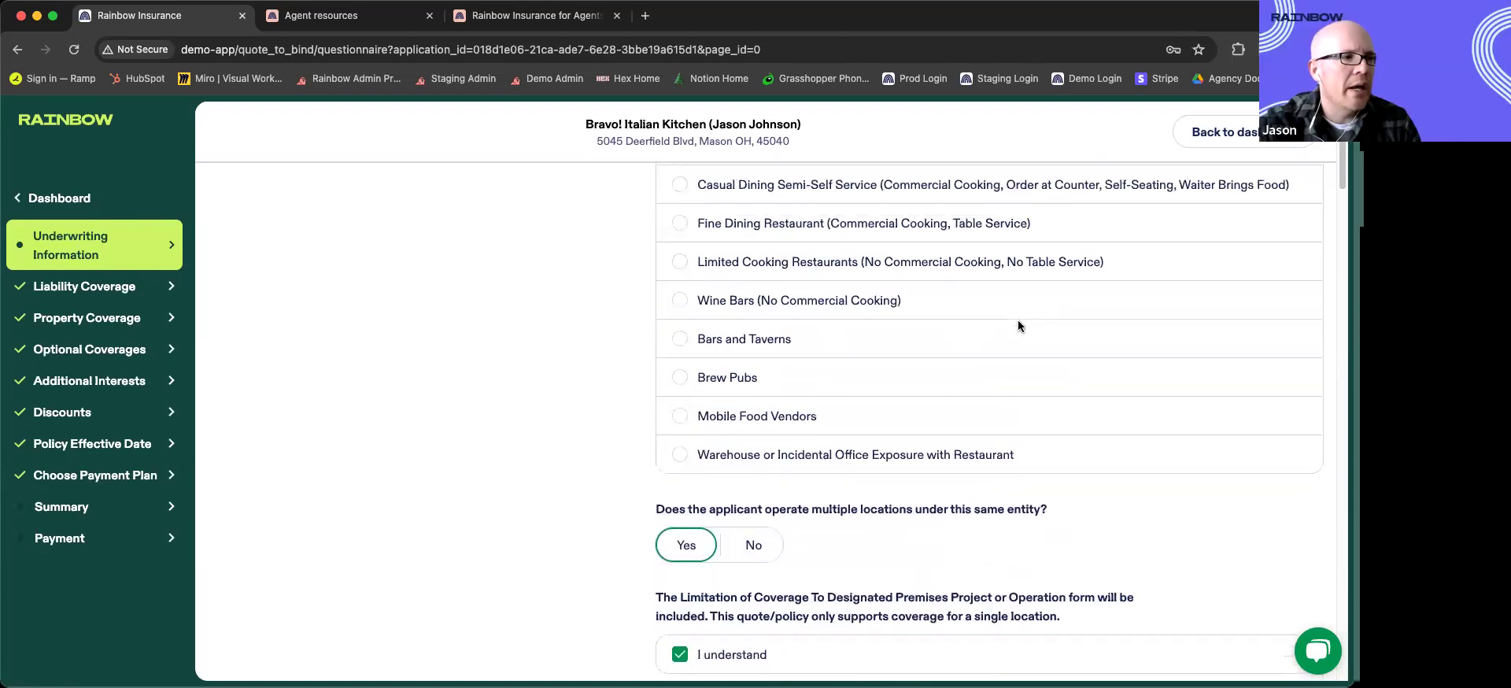
{"action": "scroll", "coordinate": [1017, 319], "scroll_direction": "up", "scroll_amount": 1}
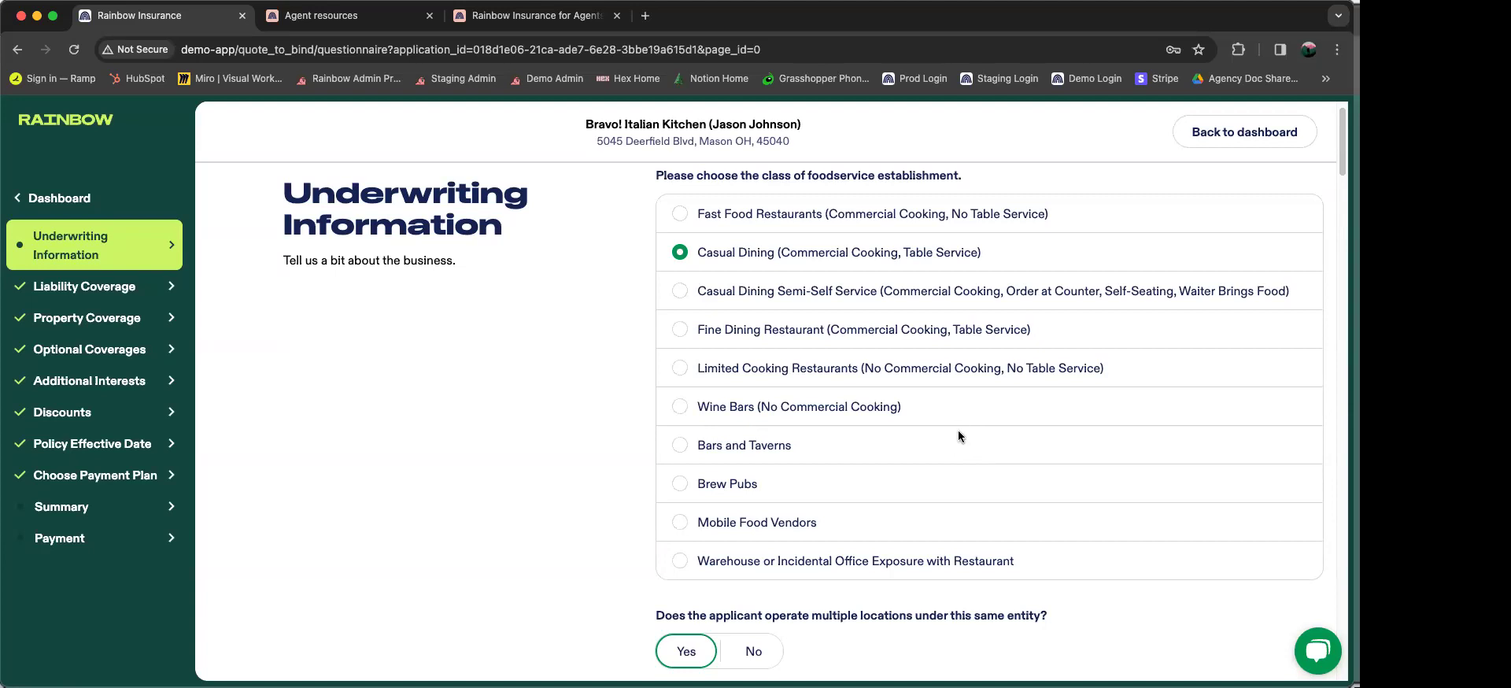
{"action": "scroll", "coordinate": [955, 434], "scroll_direction": "down", "scroll_amount": 5}
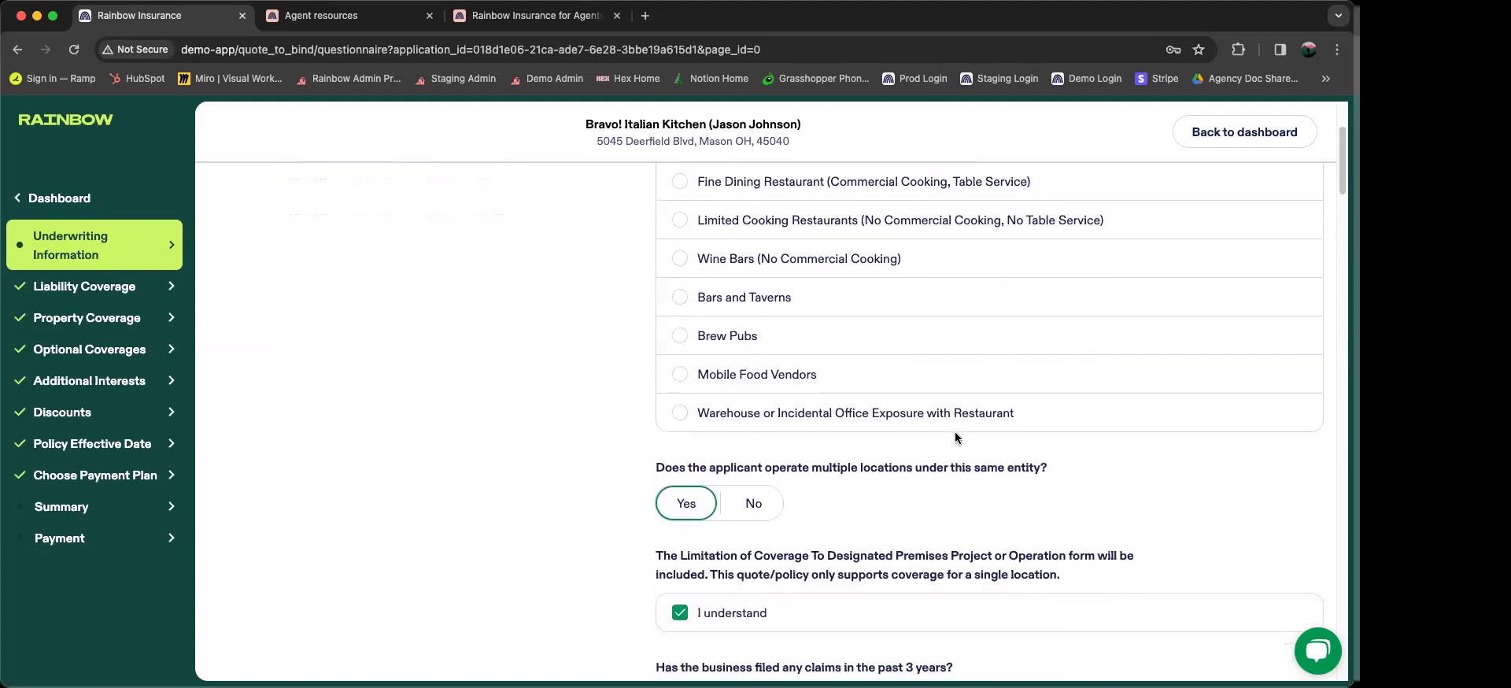
{"action": "scroll", "coordinate": [956, 437], "scroll_direction": "down", "scroll_amount": 5}
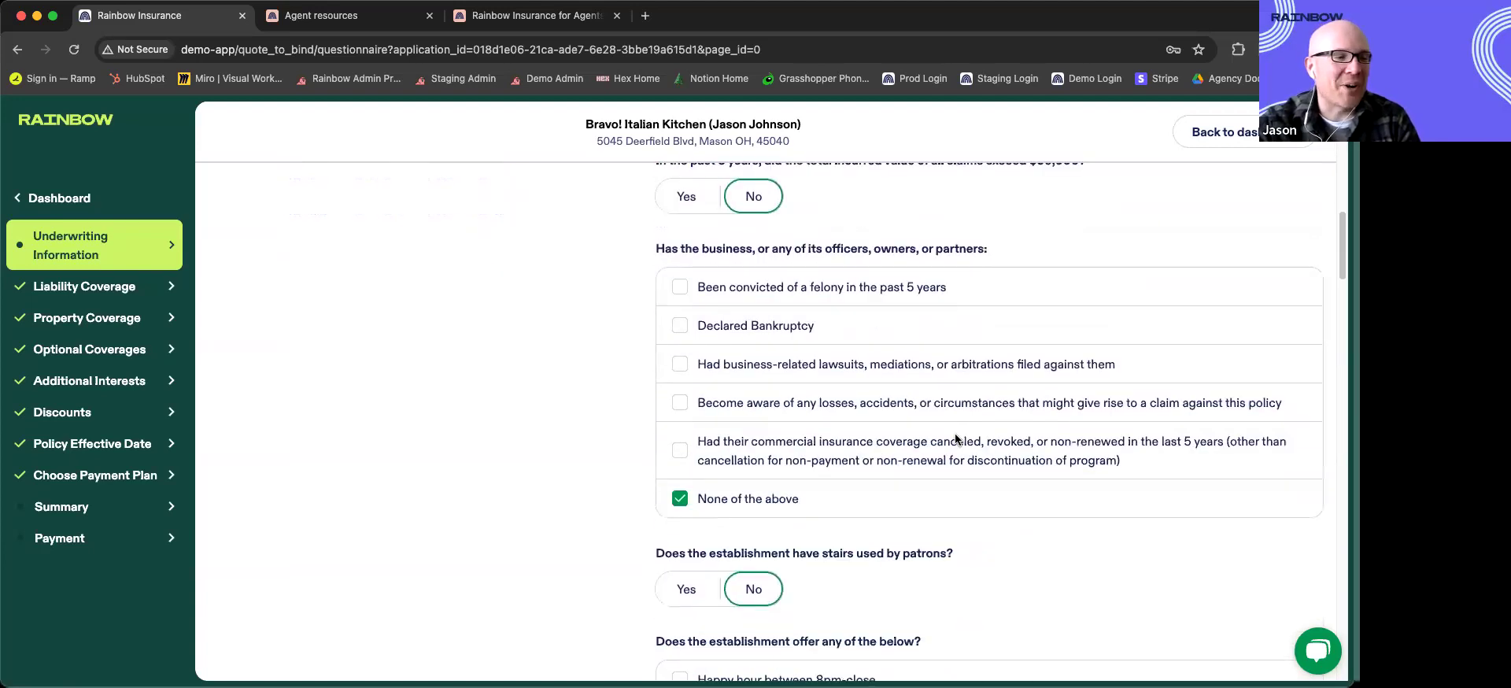
{"action": "scroll", "coordinate": [956, 438], "scroll_direction": "down", "scroll_amount": 4}
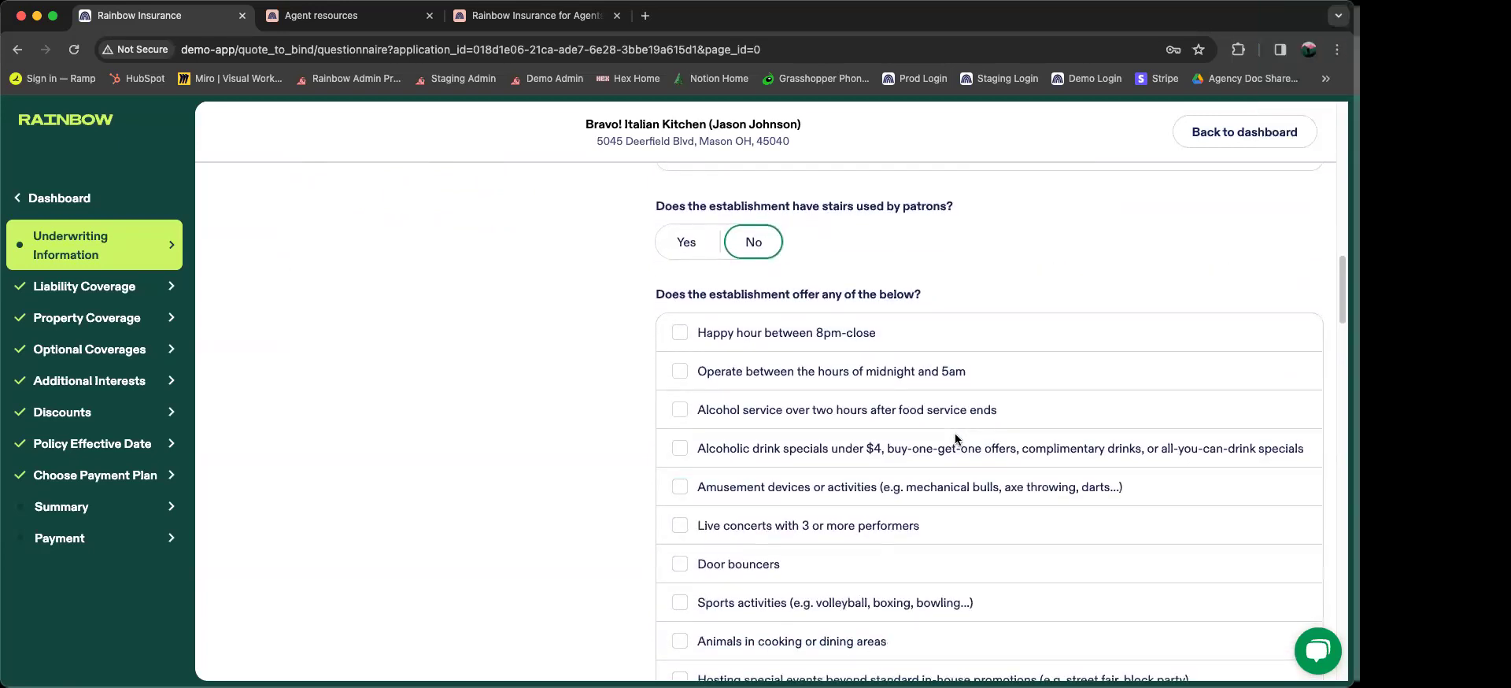
{"action": "scroll", "coordinate": [955, 438], "scroll_direction": "down", "scroll_amount": 4}
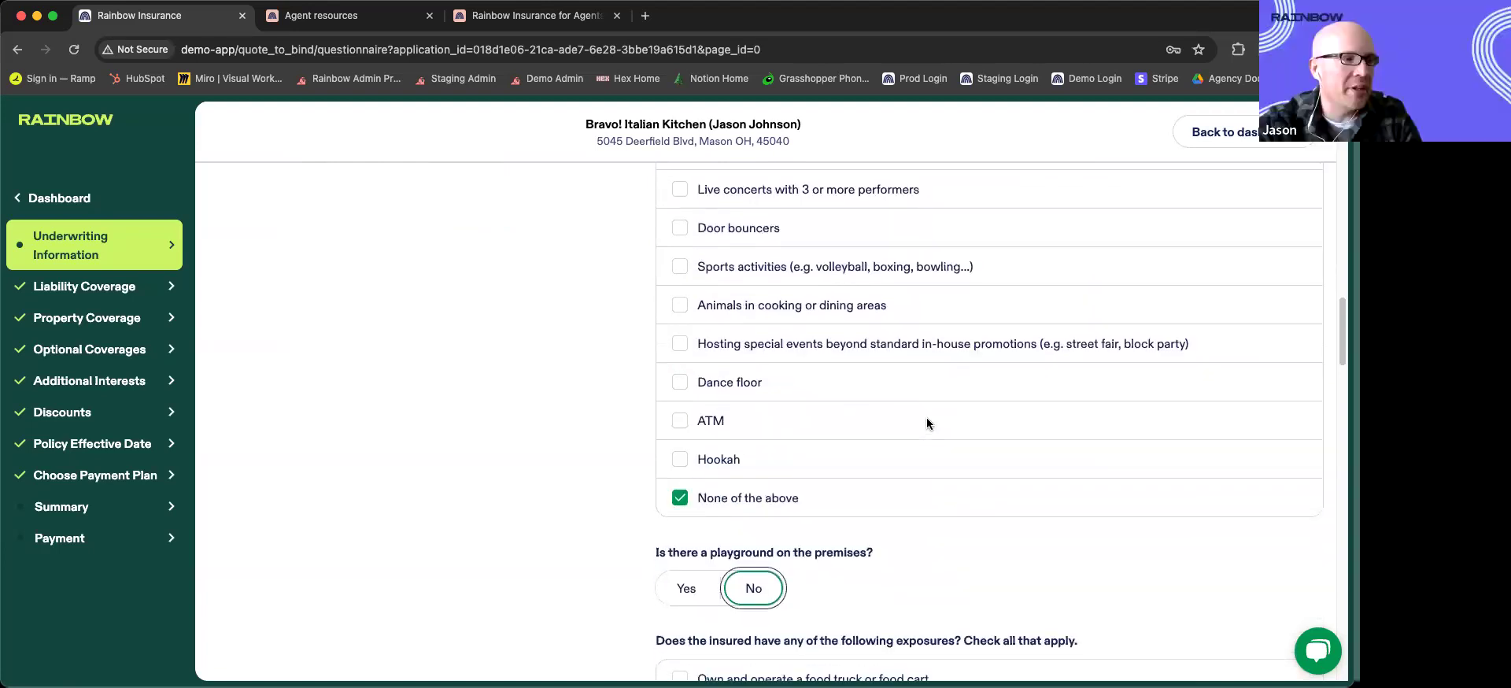
{"action": "scroll", "coordinate": [927, 423], "scroll_direction": "down", "scroll_amount": 3}
Step: Set the playground answer to Yes, read through the full list of playground safety criteria, and return the answer to No
{"action": "left_click", "coordinate": [699, 400]}
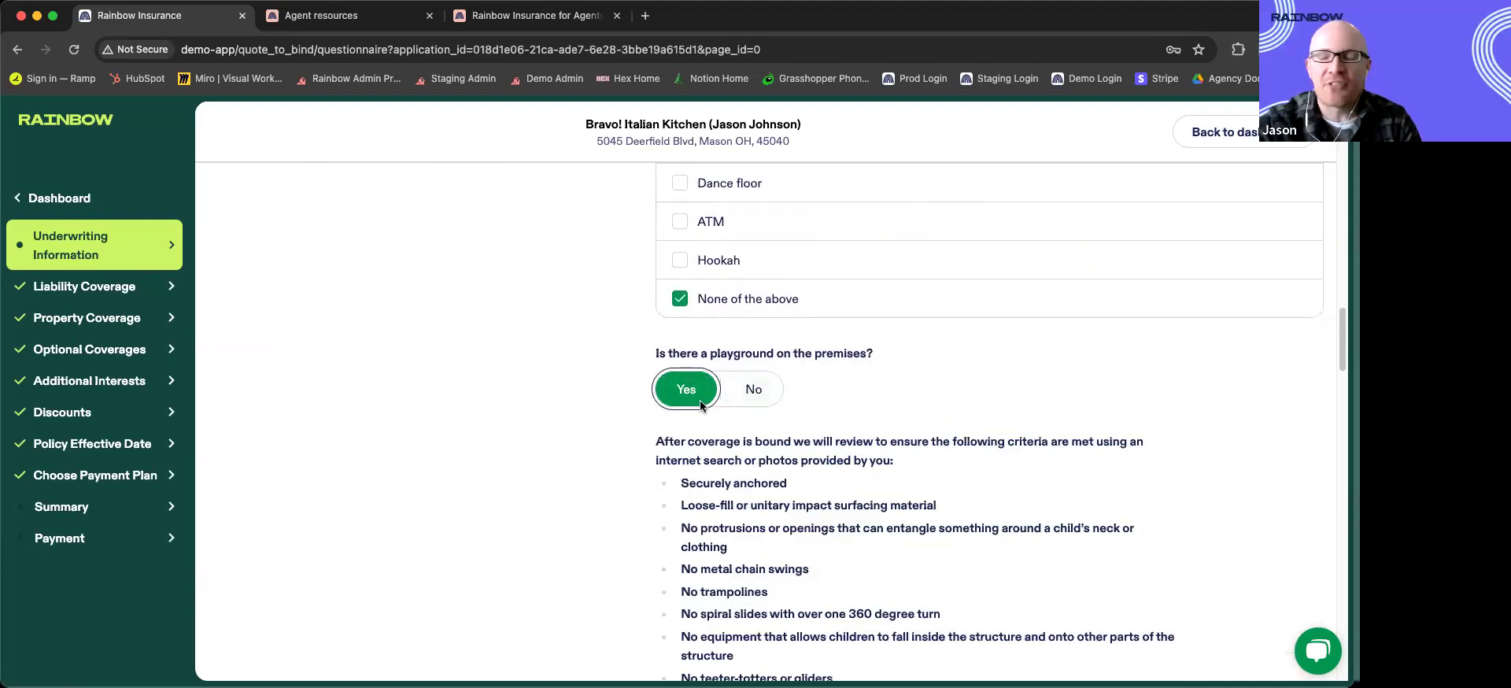
{"action": "scroll", "coordinate": [741, 406], "scroll_direction": "down", "scroll_amount": 4}
{"action": "scroll", "coordinate": [787, 370], "scroll_direction": "up", "scroll_amount": 1}
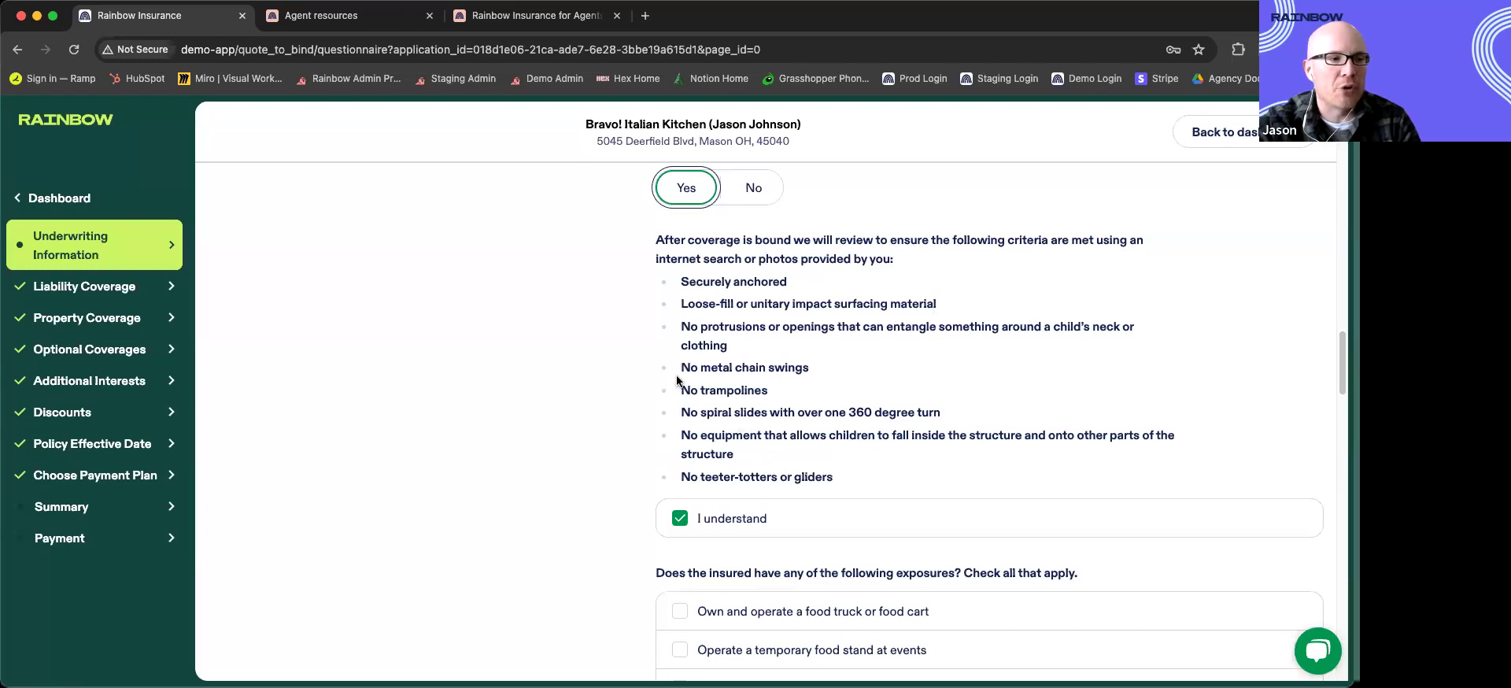
{"action": "left_click", "coordinate": [752, 189]}
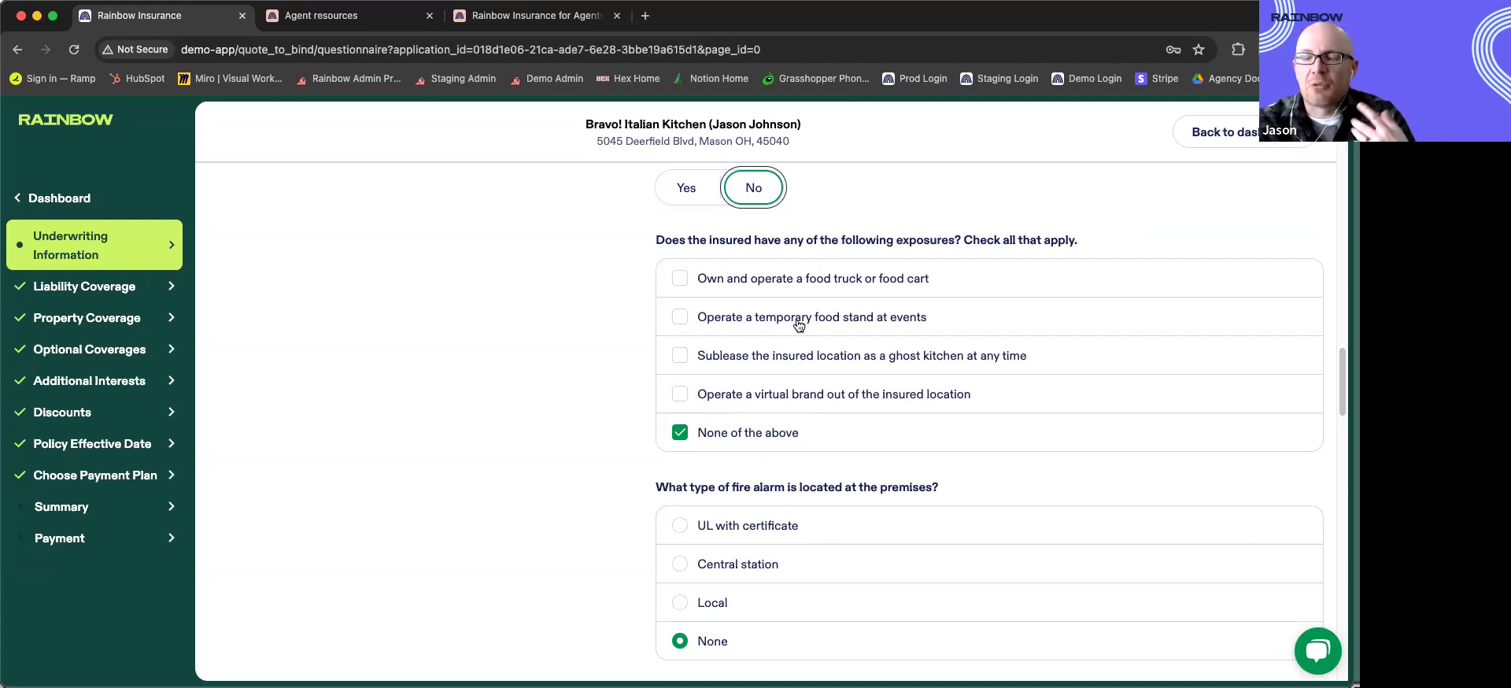
Step: Examine the underwriting questions on other exposures, fire and burglar alarms, security cameras, deep fat fryer units and parking lot responsibility
{"action": "scroll", "coordinate": [787, 375], "scroll_direction": "down", "scroll_amount": 1}
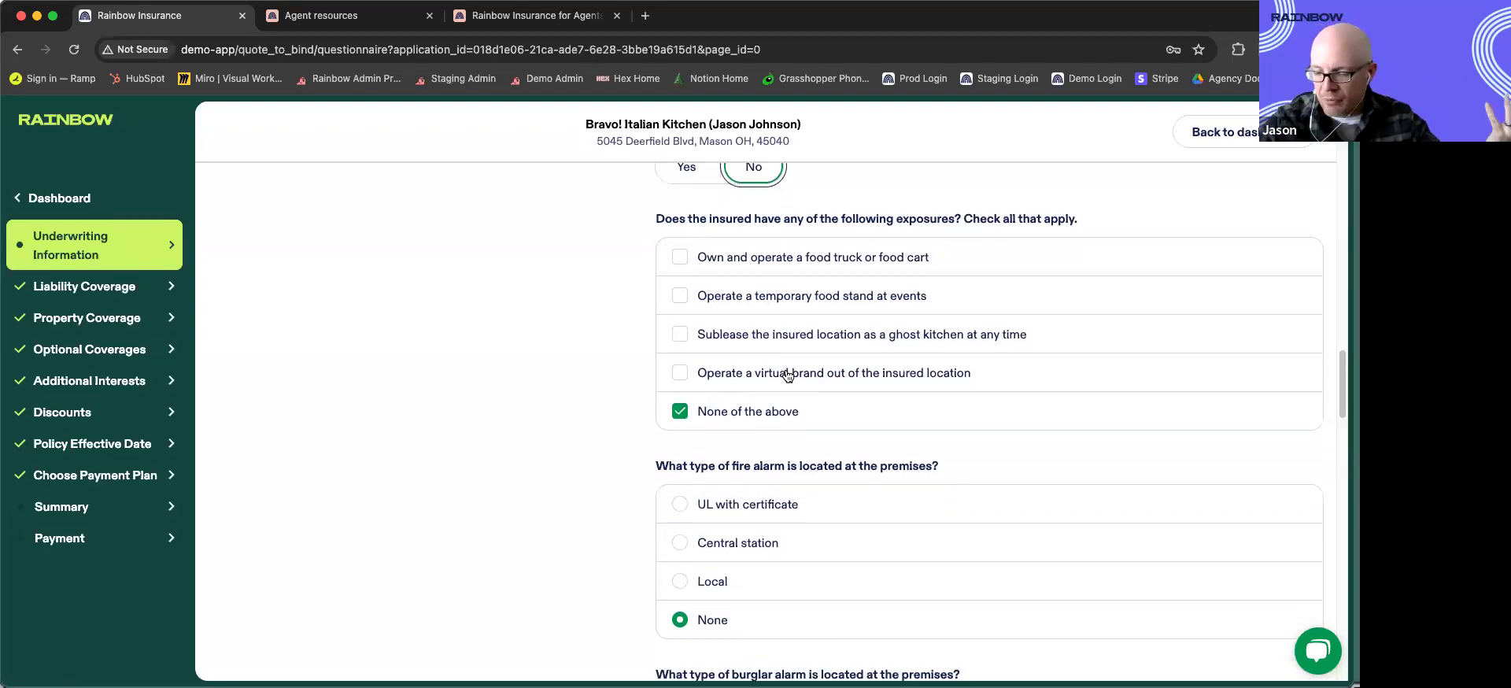
{"action": "scroll", "coordinate": [791, 409], "scroll_direction": "down", "scroll_amount": 5}
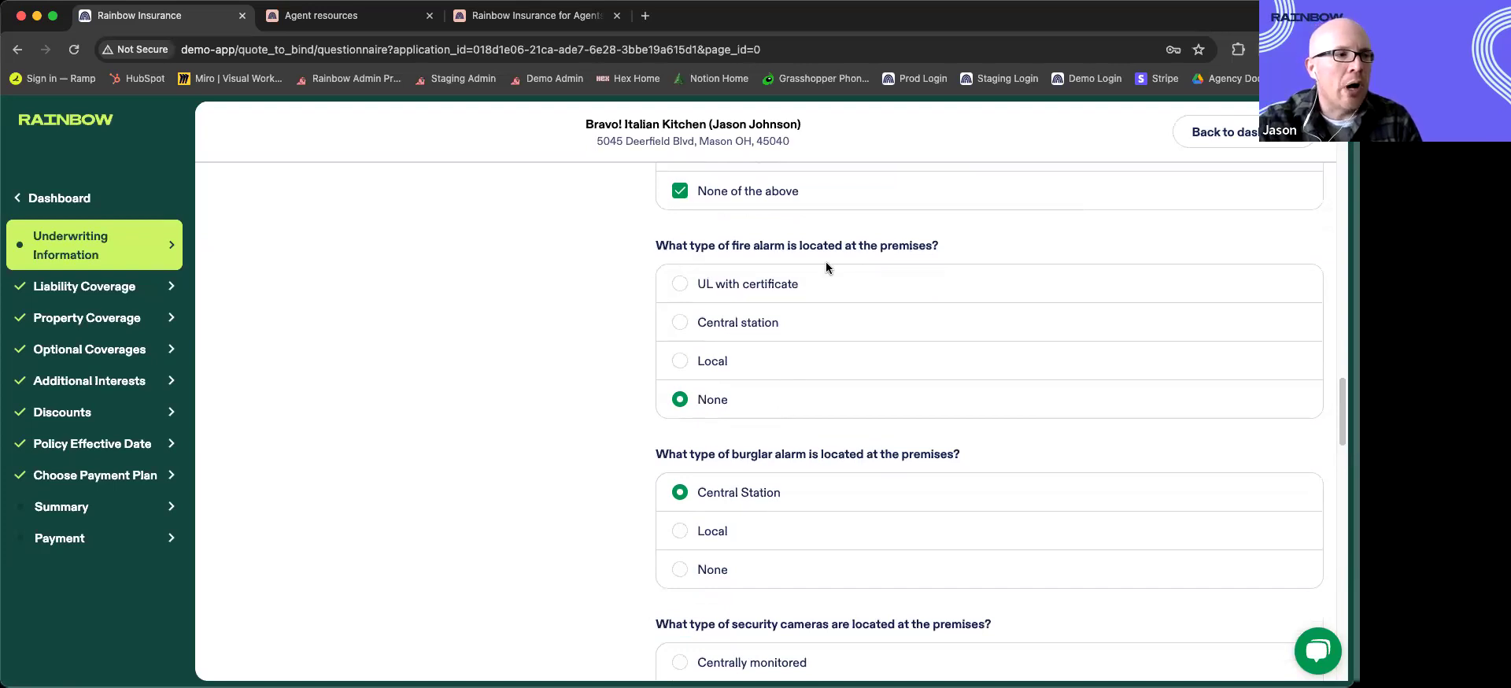
{"action": "scroll", "coordinate": [791, 515], "scroll_direction": "down", "scroll_amount": 1}
{"action": "scroll", "coordinate": [791, 515], "scroll_direction": "down", "scroll_amount": 4}
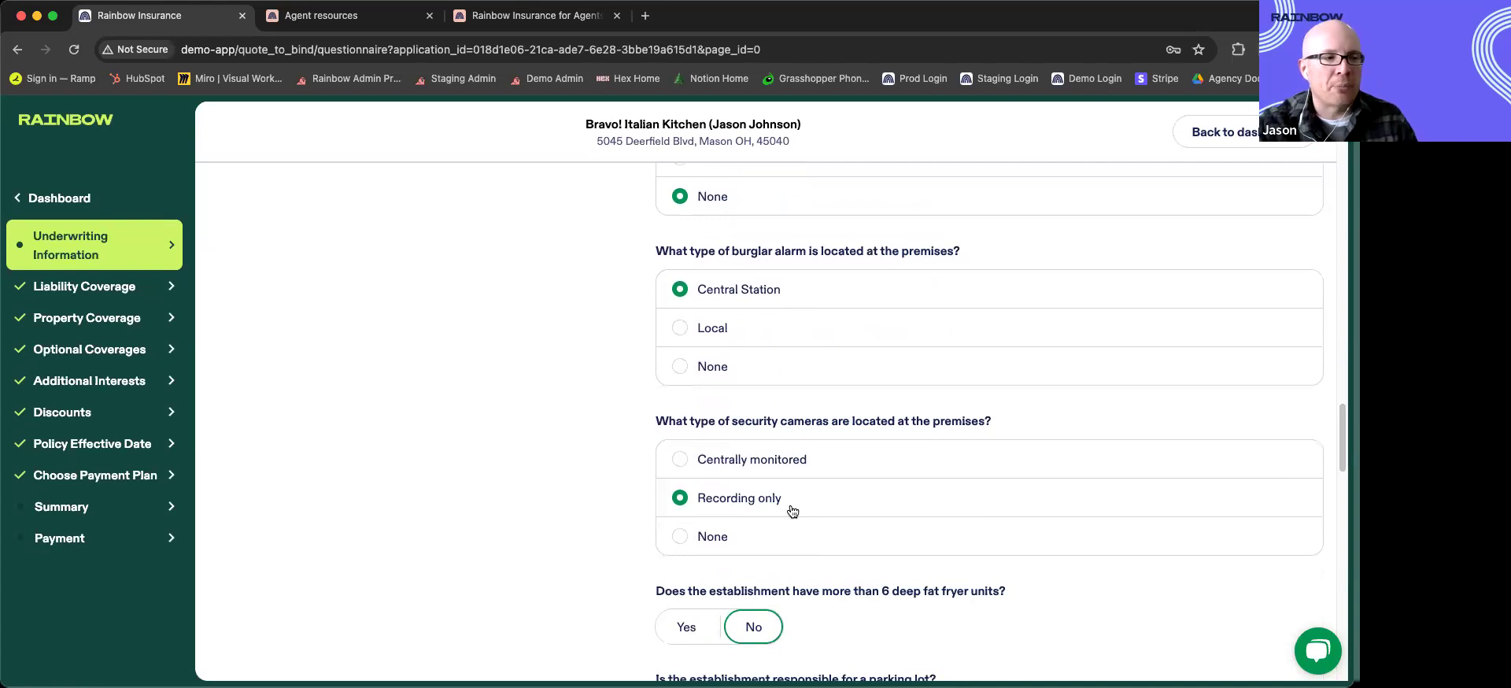
{"action": "scroll", "coordinate": [792, 512], "scroll_direction": "down", "scroll_amount": 3}
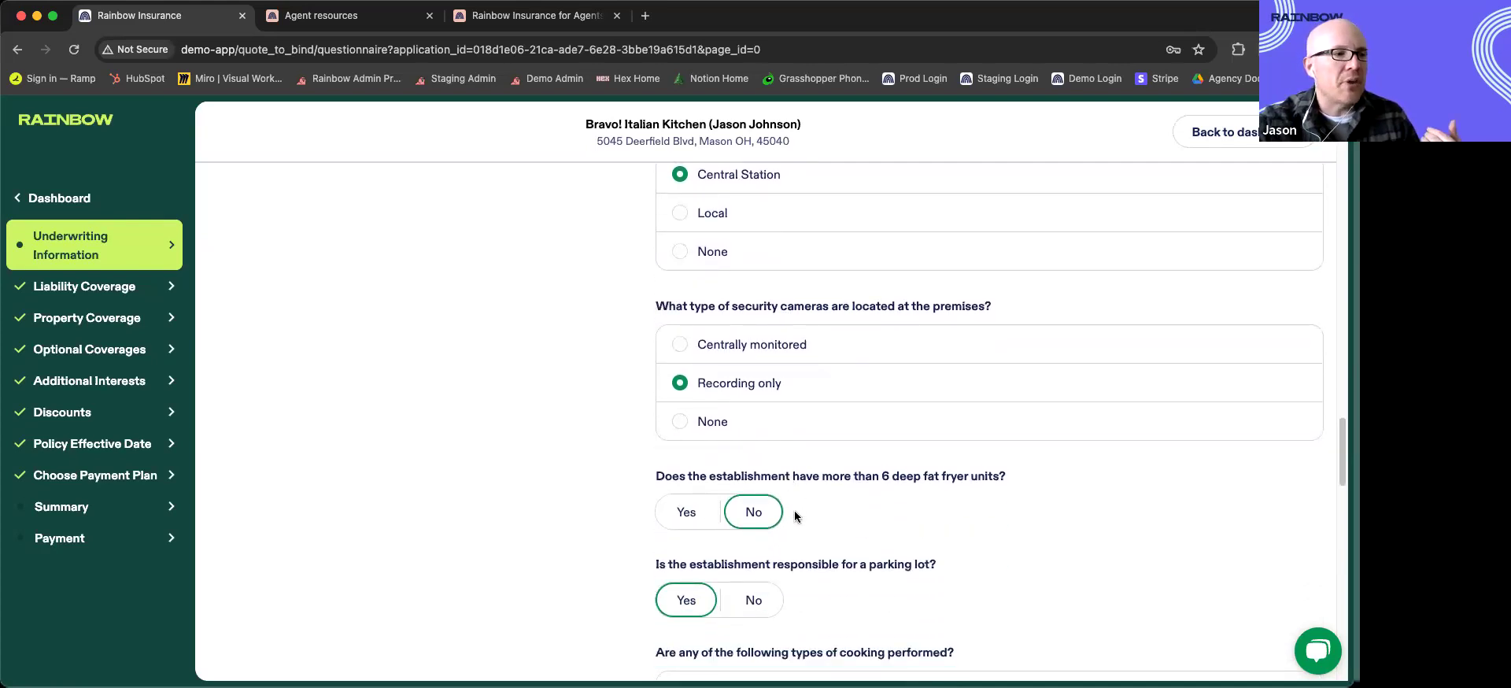
{"action": "left_click", "coordinate": [775, 518]}
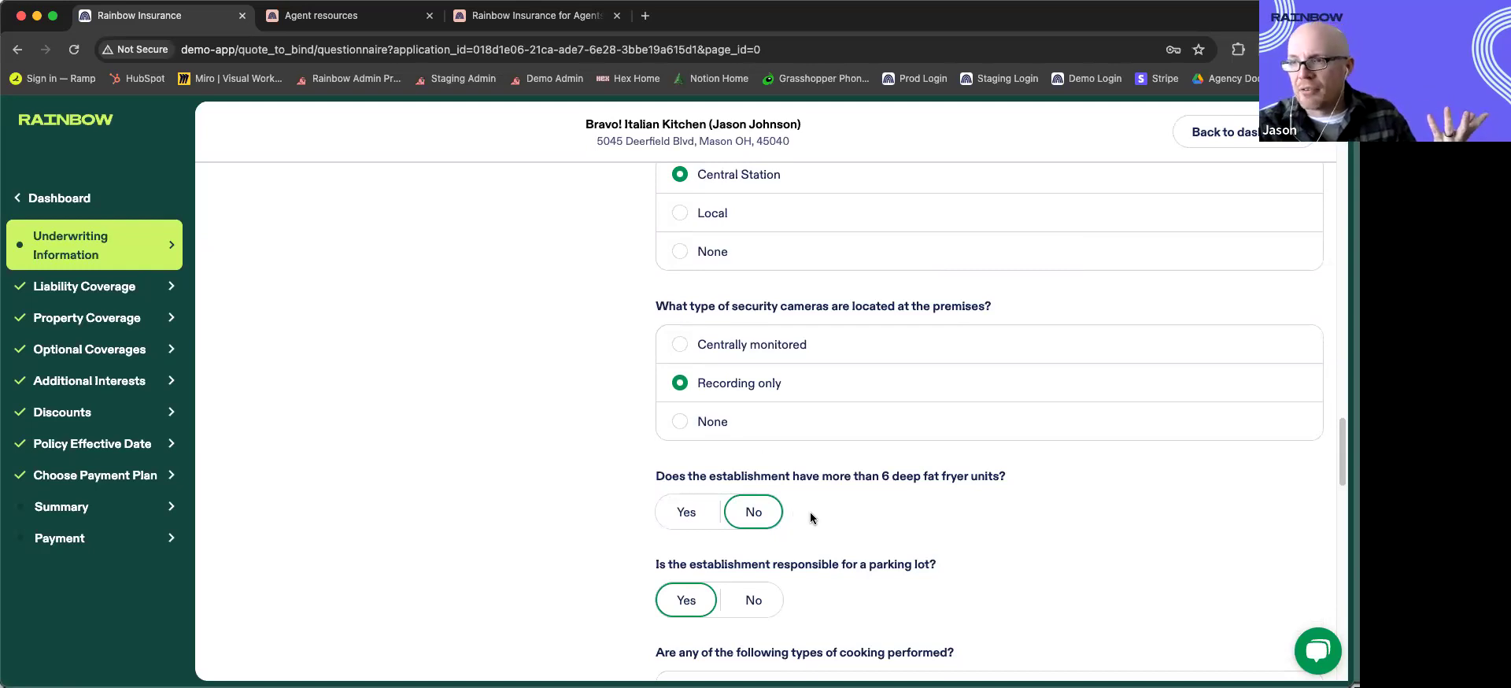
{"action": "scroll", "coordinate": [811, 517], "scroll_direction": "down", "scroll_amount": 2}
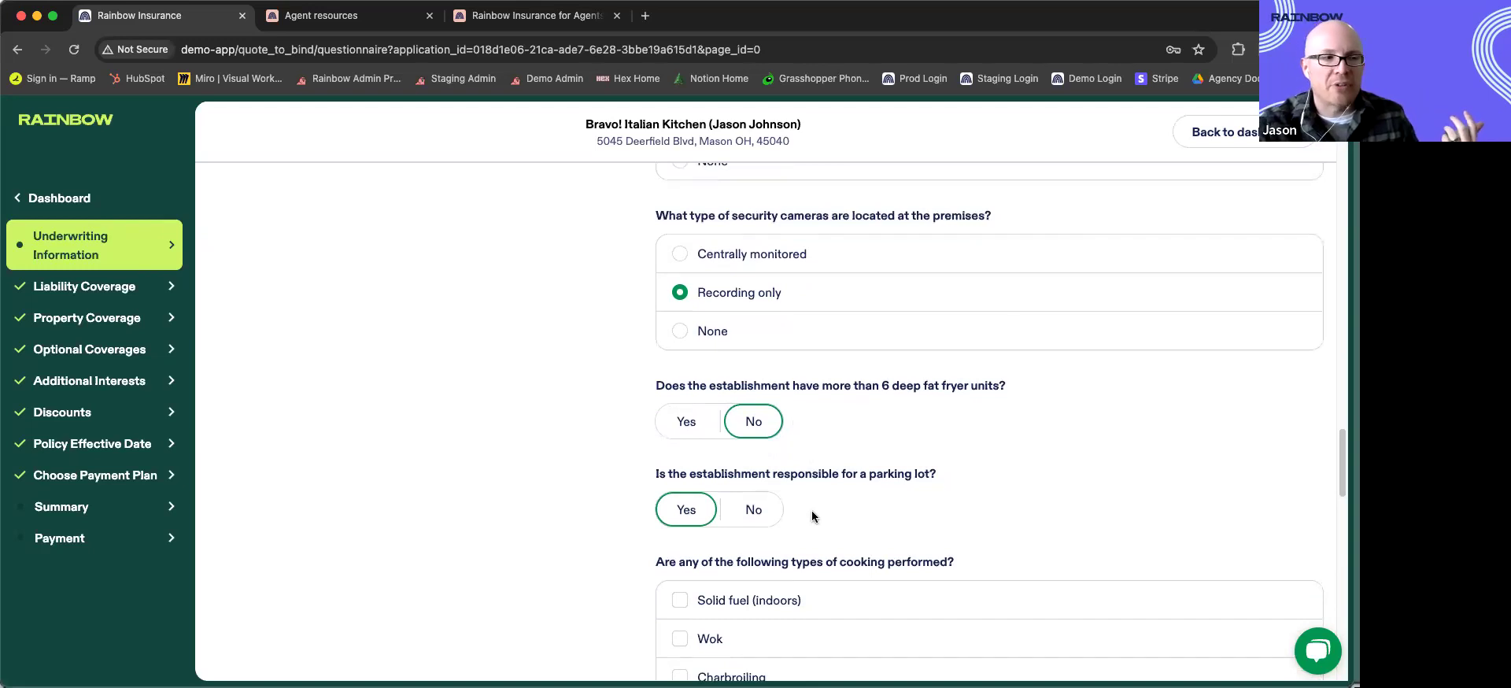
{"action": "scroll", "coordinate": [813, 516], "scroll_direction": "down", "scroll_amount": 1}
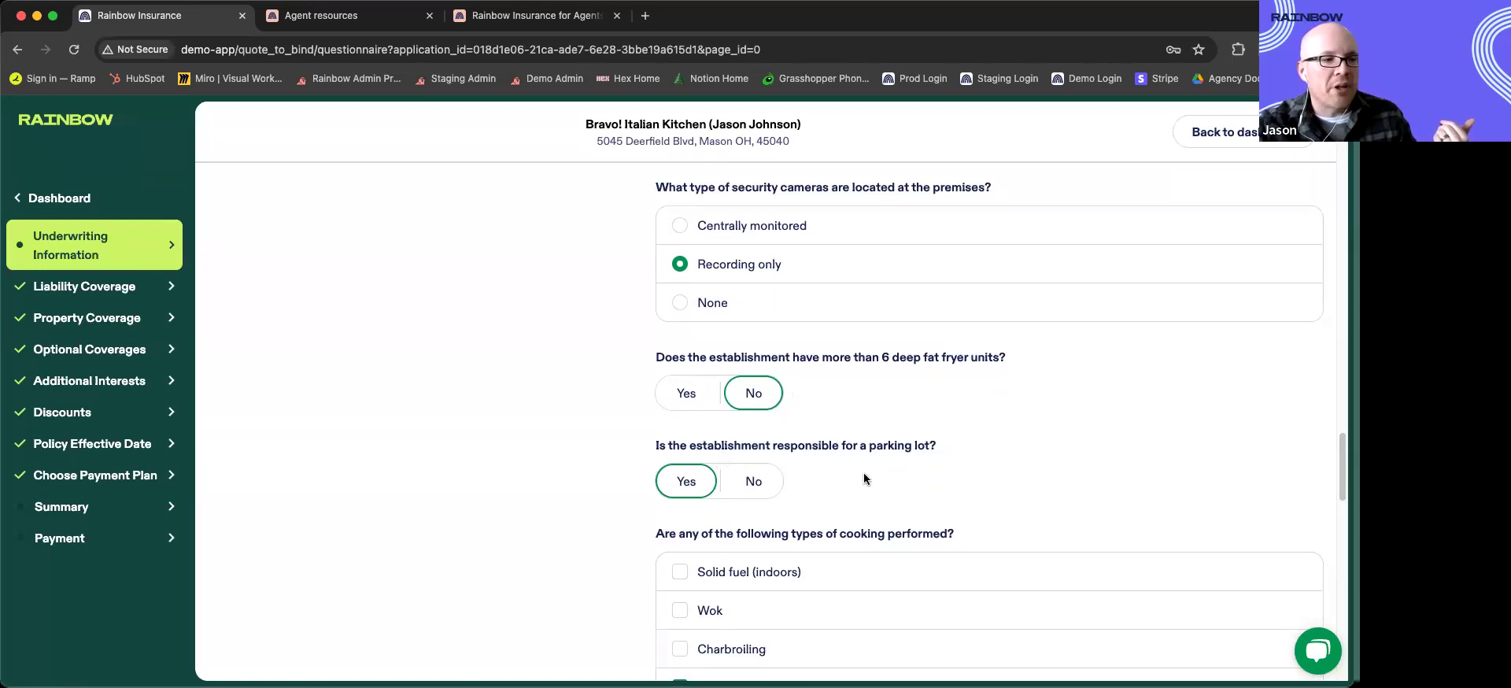
{"action": "scroll", "coordinate": [863, 472], "scroll_direction": "down", "scroll_amount": 2}
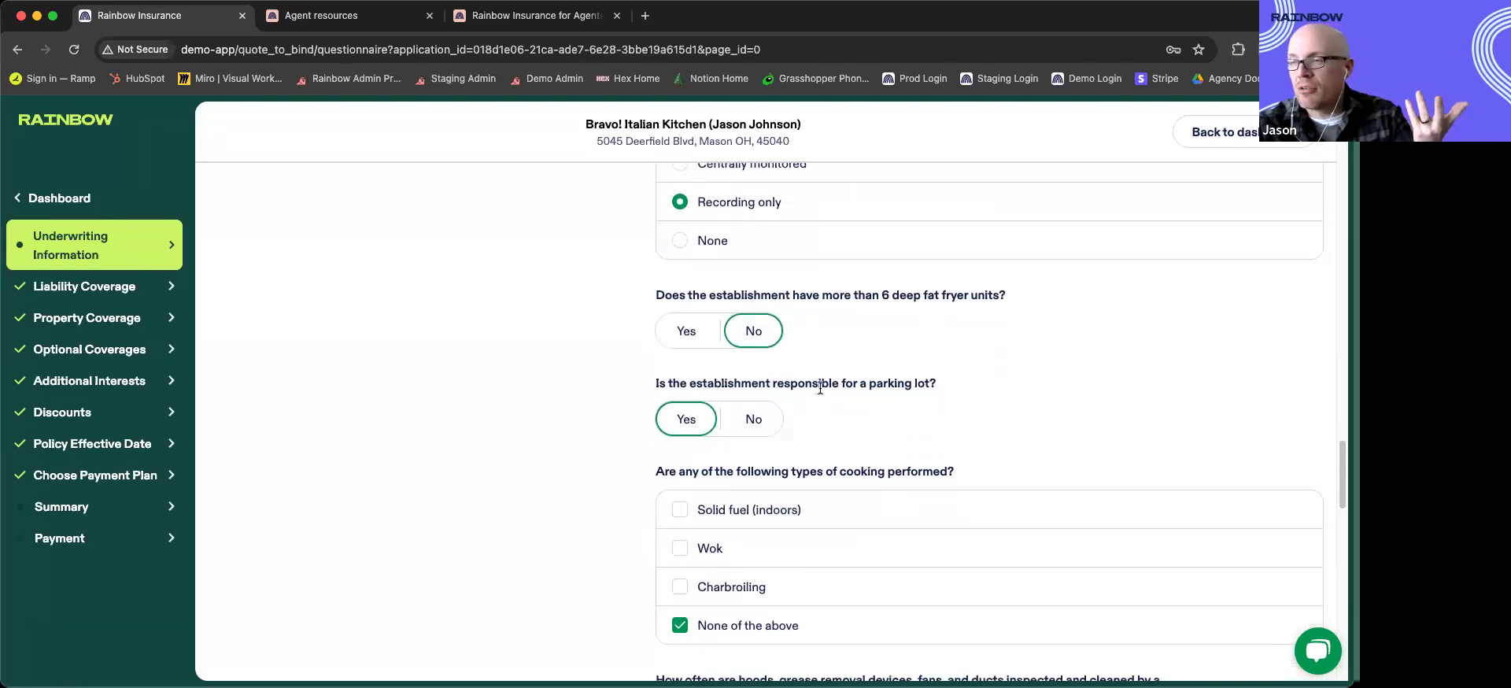
Step: Examine the questions on types of cooking performed and how often hoods, grease removal devices, fans and ducts are inspected and cleaned
{"action": "scroll", "coordinate": [838, 417], "scroll_direction": "down", "scroll_amount": 3}
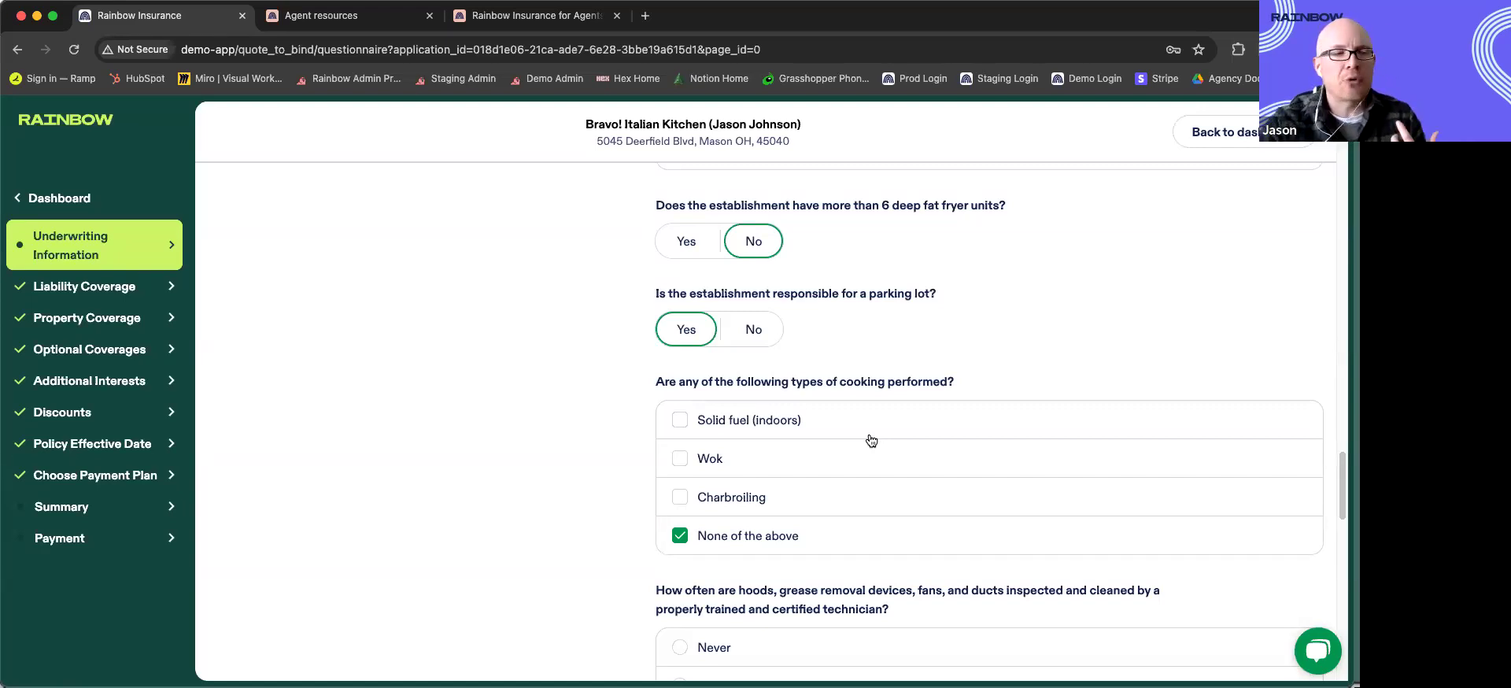
{"action": "scroll", "coordinate": [865, 444], "scroll_direction": "down", "scroll_amount": 1}
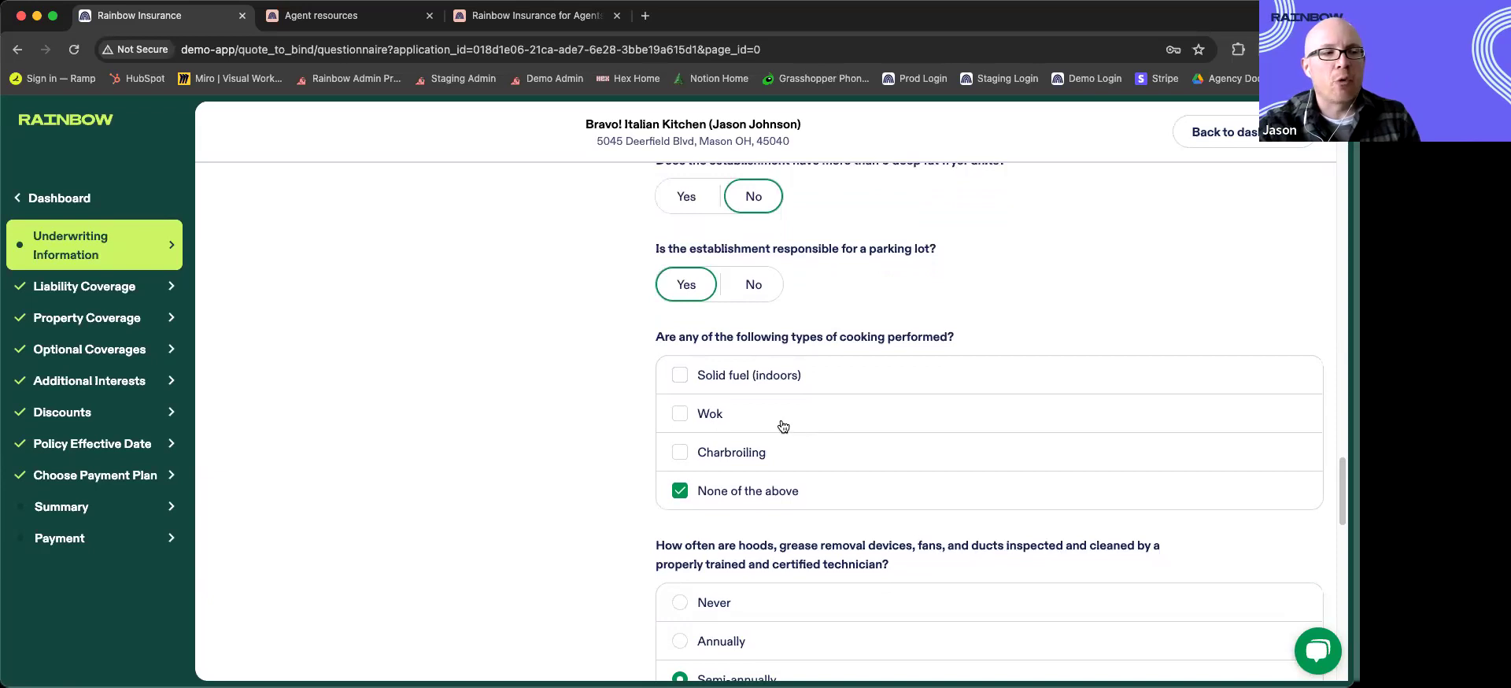
{"action": "scroll", "coordinate": [781, 426], "scroll_direction": "down", "scroll_amount": 1}
{"action": "scroll", "coordinate": [847, 420], "scroll_direction": "down", "scroll_amount": 4}
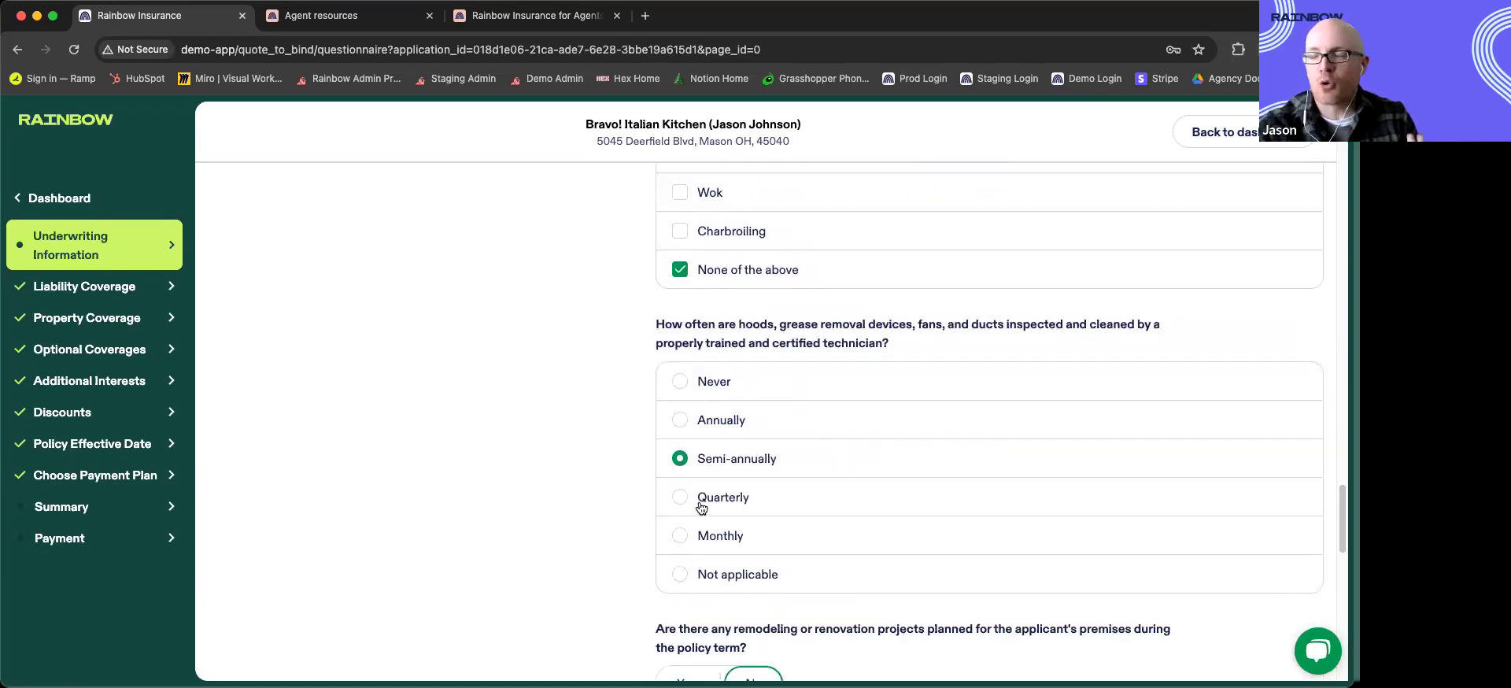
{"action": "scroll", "coordinate": [699, 495], "scroll_direction": "up", "scroll_amount": 2}
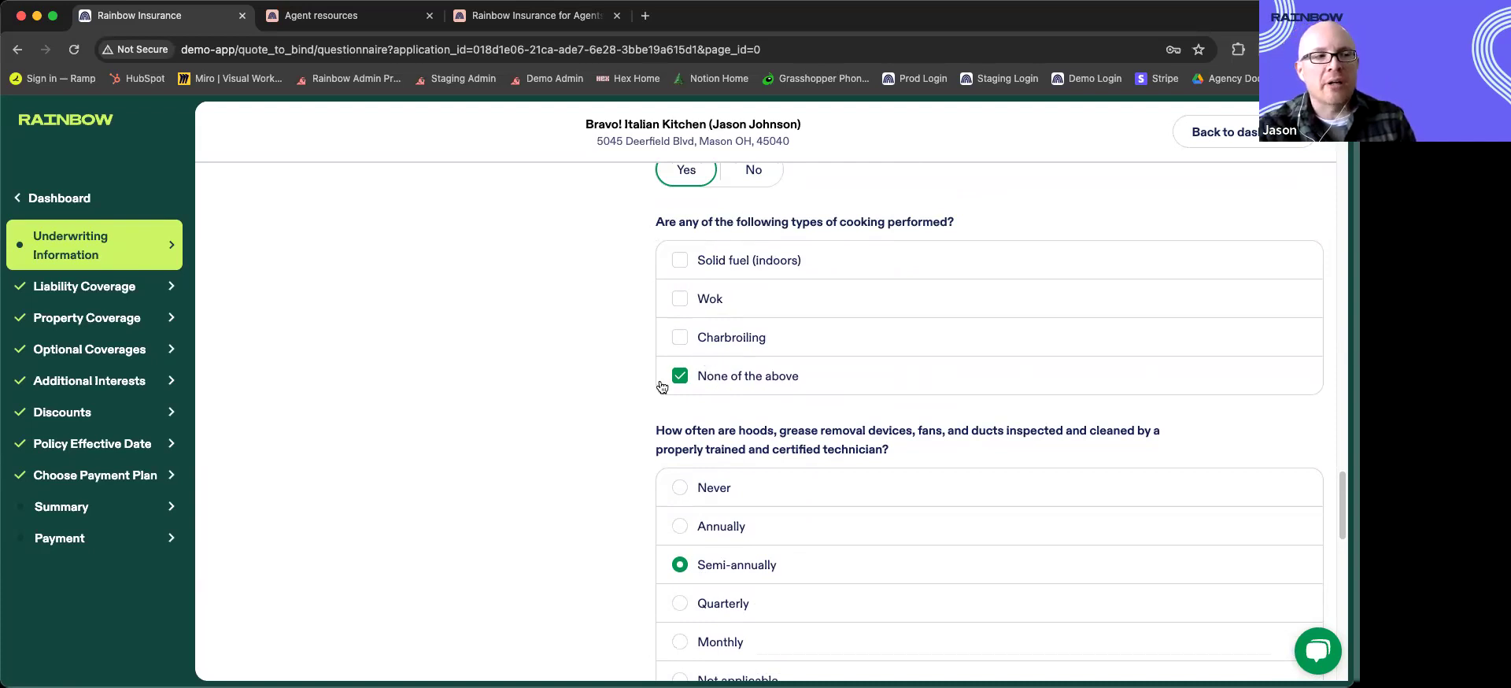
{"action": "scroll", "coordinate": [740, 425], "scroll_direction": "down", "scroll_amount": 2}
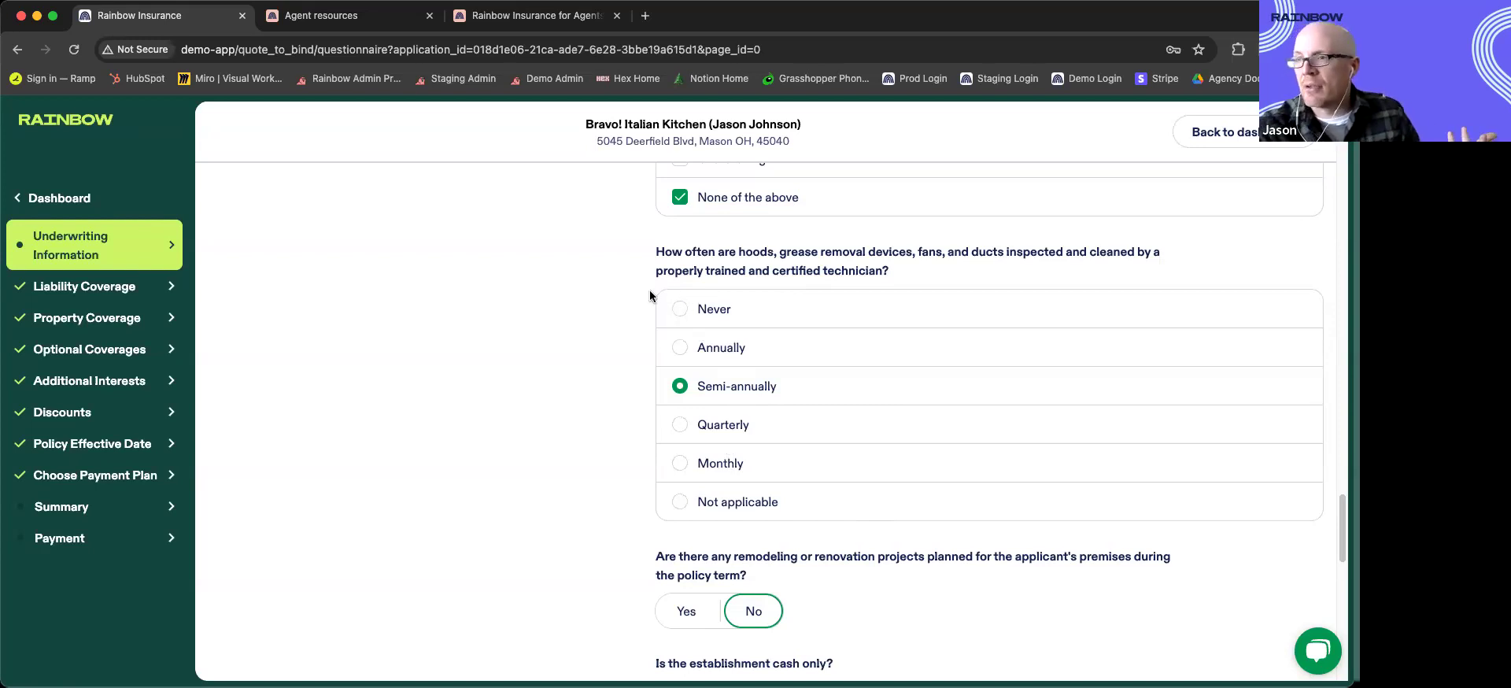
{"action": "scroll", "coordinate": [724, 304], "scroll_direction": "up", "scroll_amount": 3}
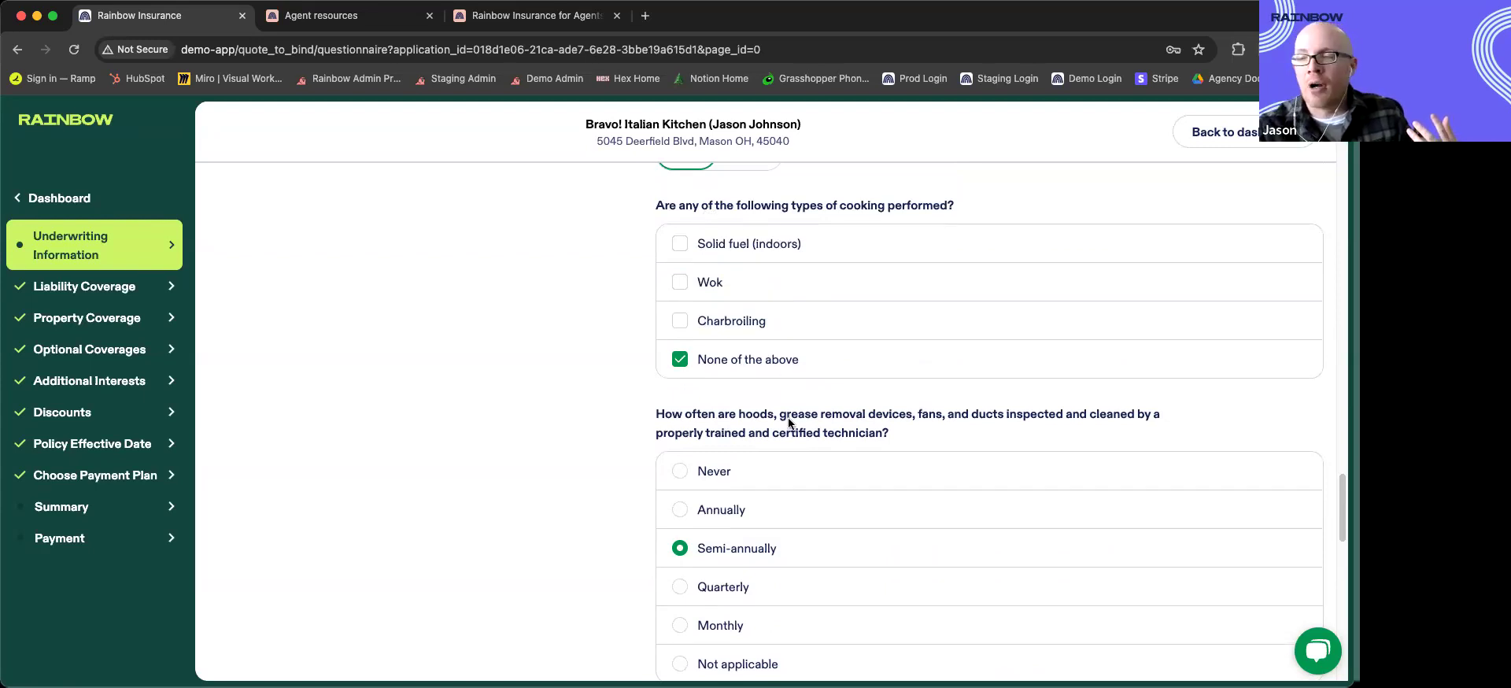
{"action": "scroll", "coordinate": [796, 480], "scroll_direction": "down", "scroll_amount": 1}
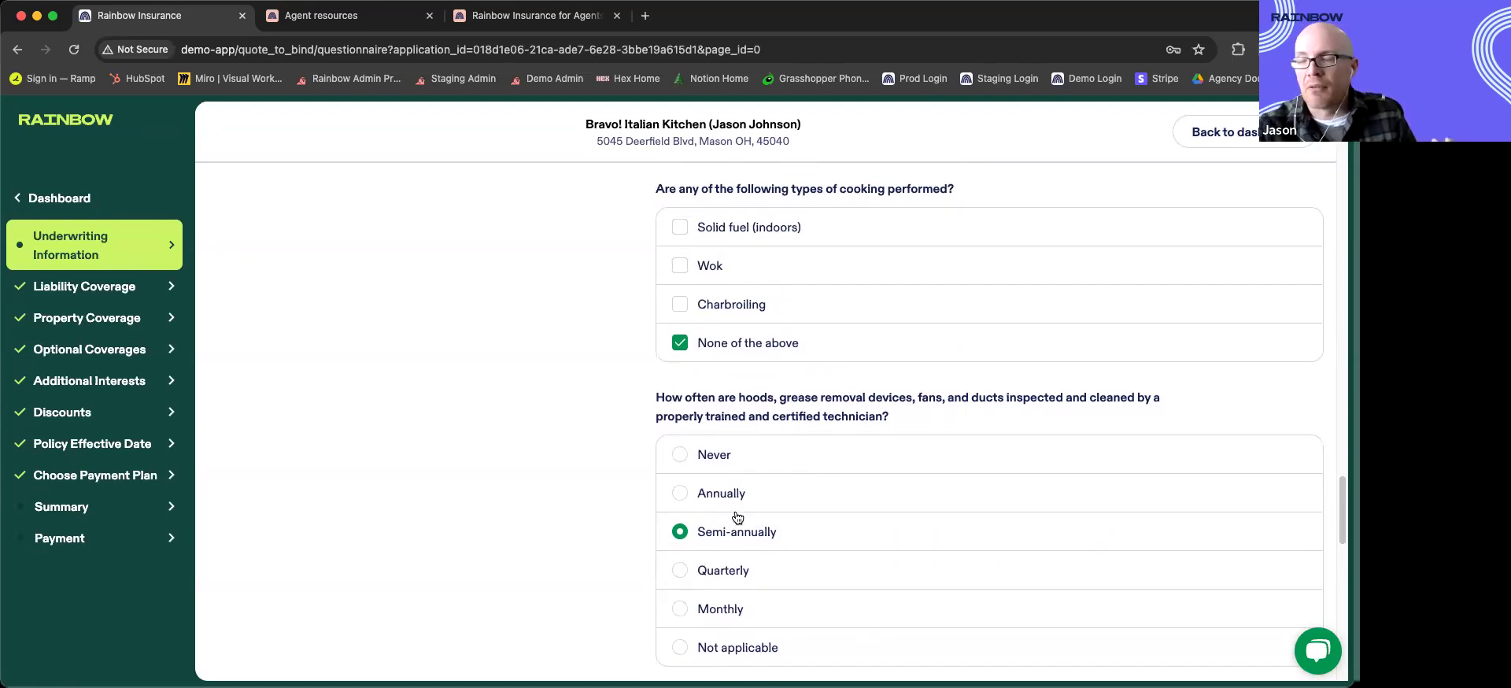
{"action": "scroll", "coordinate": [737, 517], "scroll_direction": "down", "scroll_amount": 1}
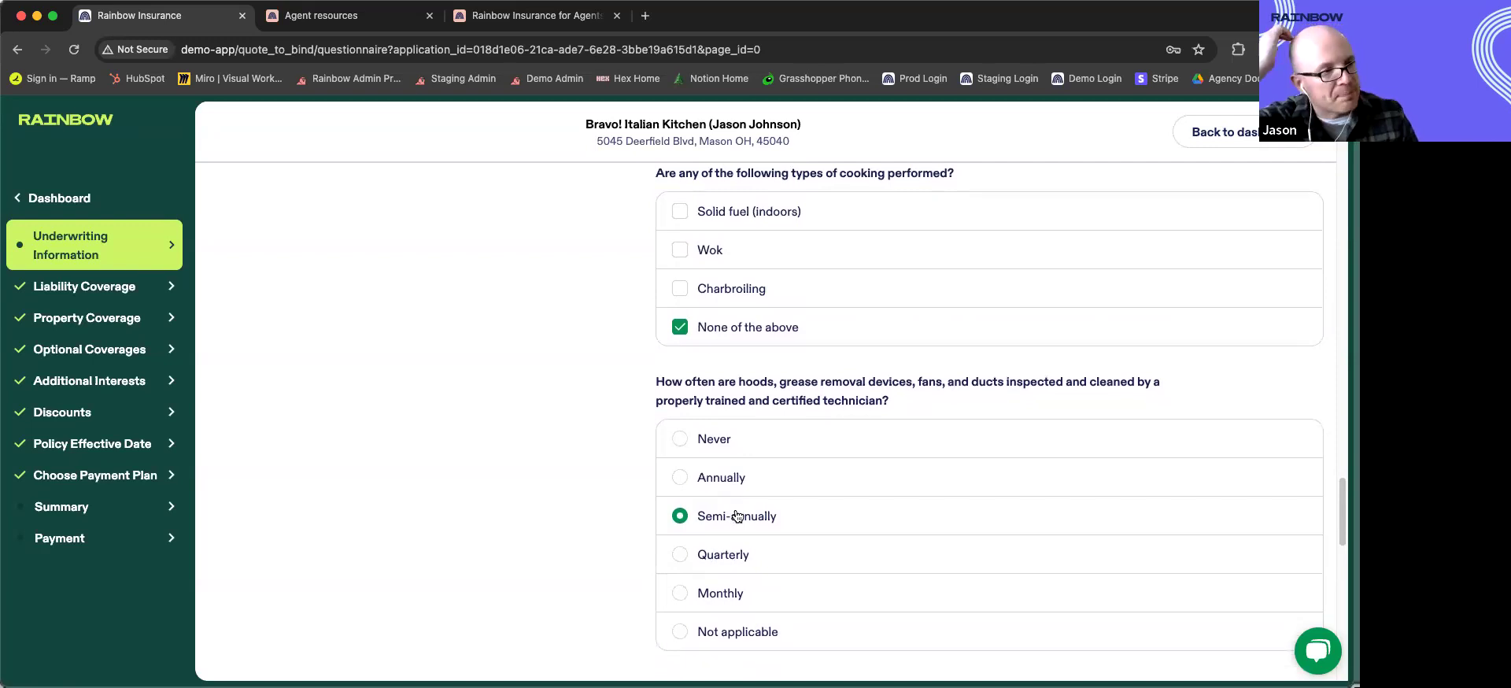
Step: Switch the answer about remodeling or renovation projects planned during the policy term to Yes and back to No
{"action": "scroll", "coordinate": [744, 518], "scroll_direction": "down", "scroll_amount": 5}
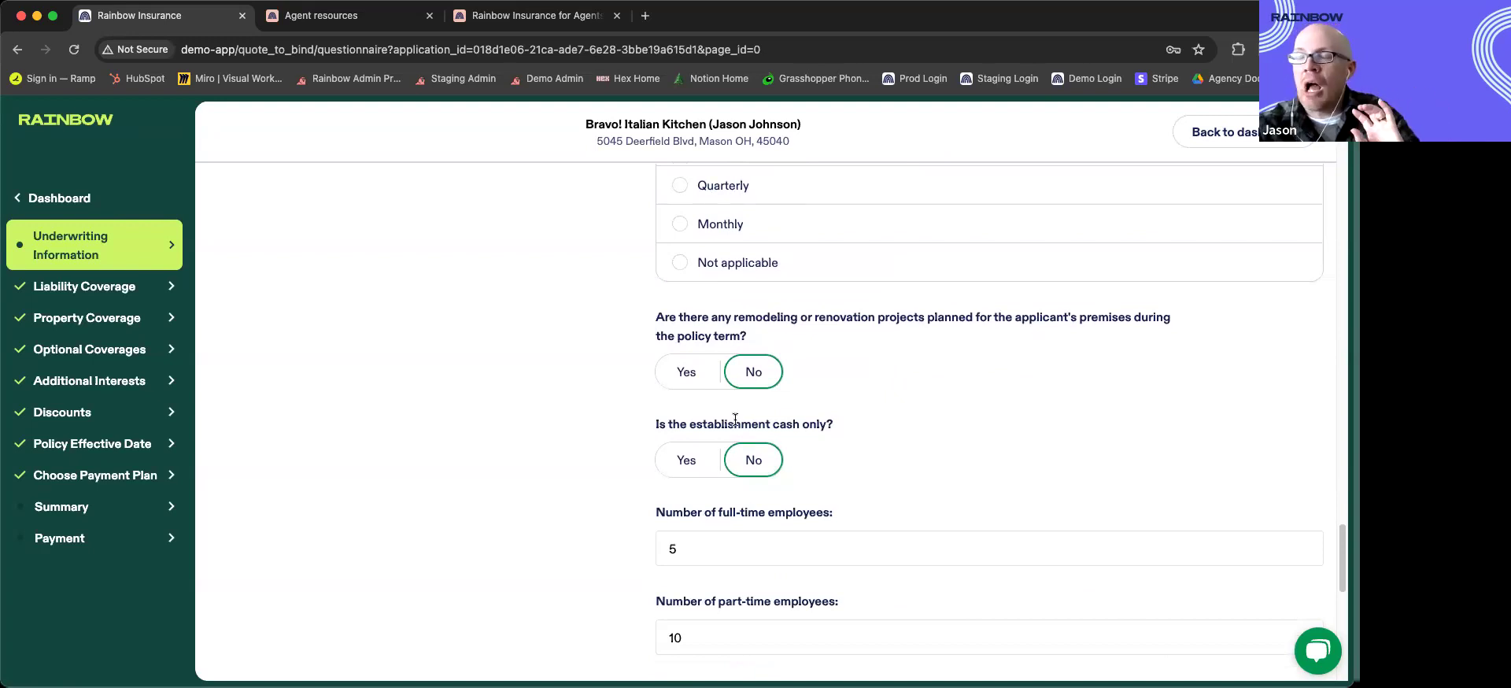
{"action": "left_click", "coordinate": [686, 371]}
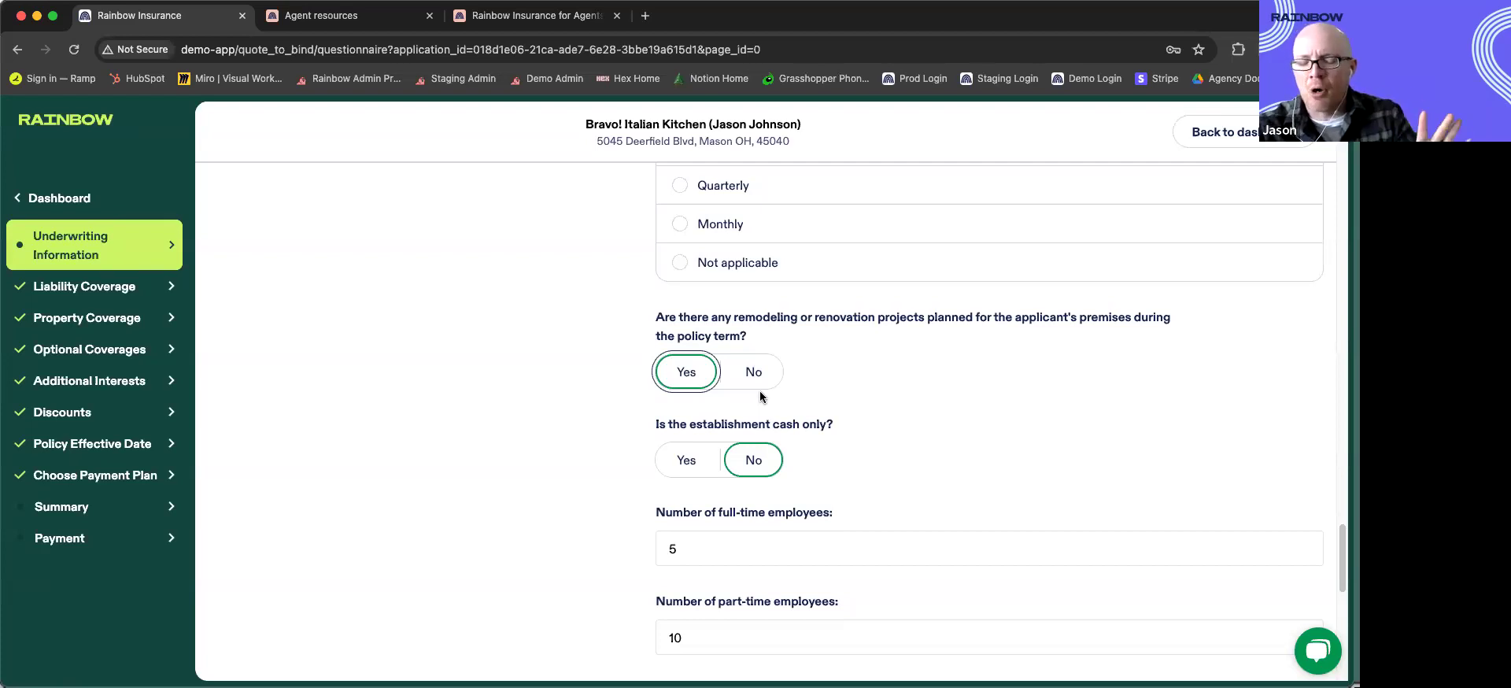
{"action": "left_click", "coordinate": [756, 386]}
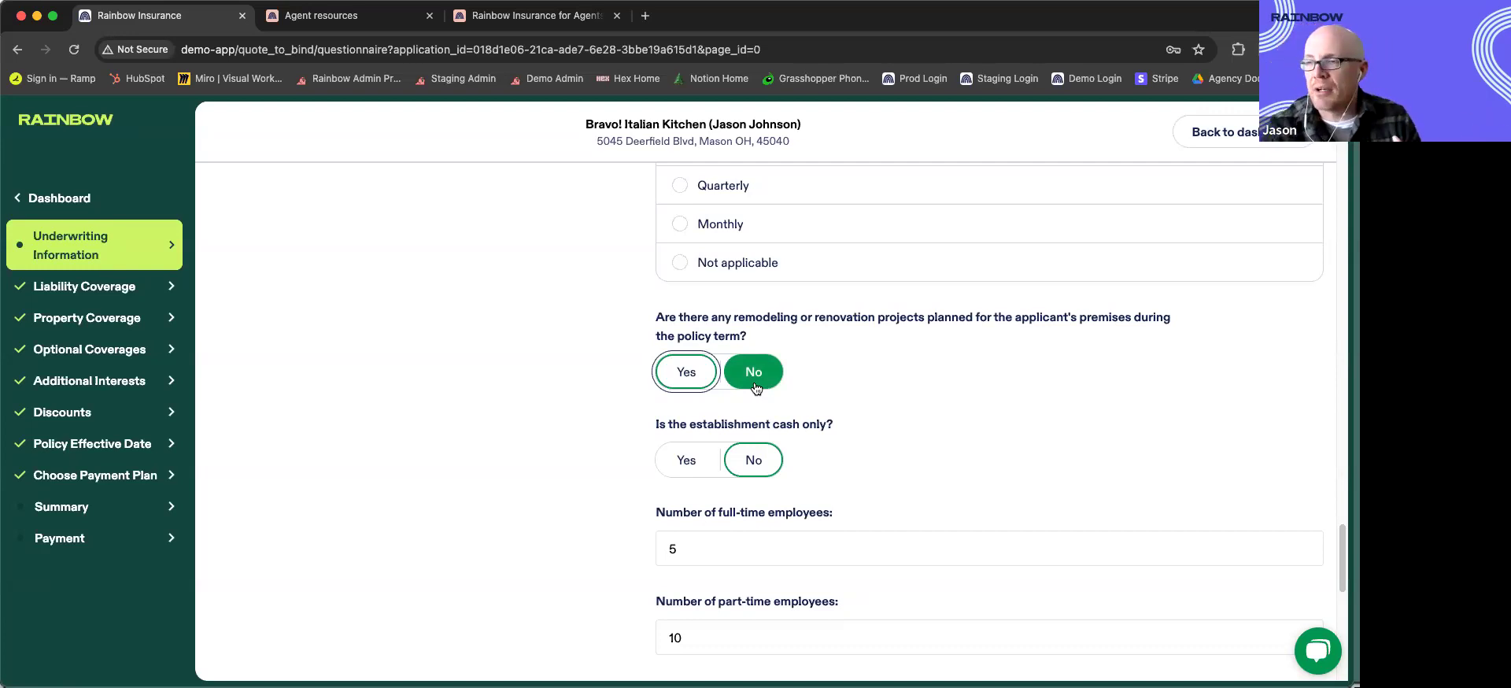
{"action": "left_click", "coordinate": [756, 386]}
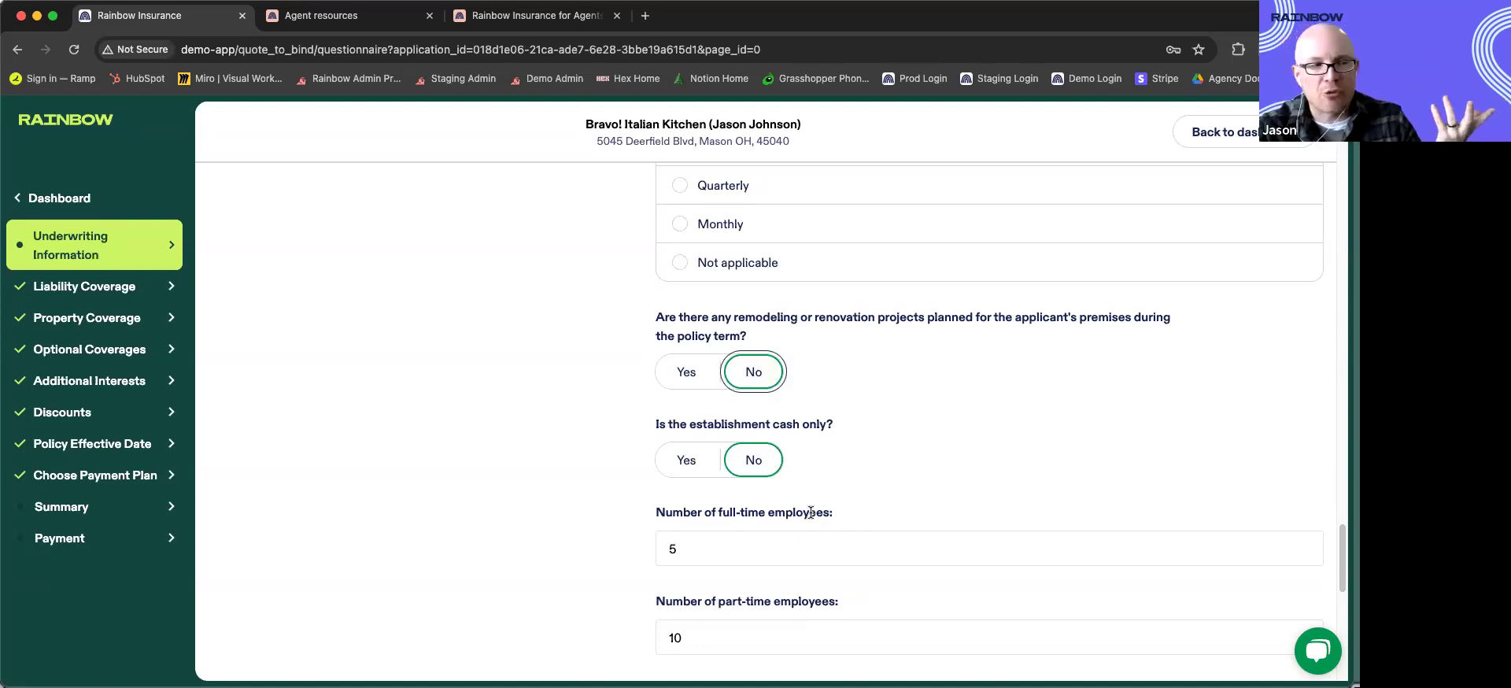
Step: Examine the questions on employee numbers, opening hours and opening year, and highlight the one on management's 3 years' foodservice experience
{"action": "scroll", "coordinate": [810, 512], "scroll_direction": "down", "scroll_amount": 5}
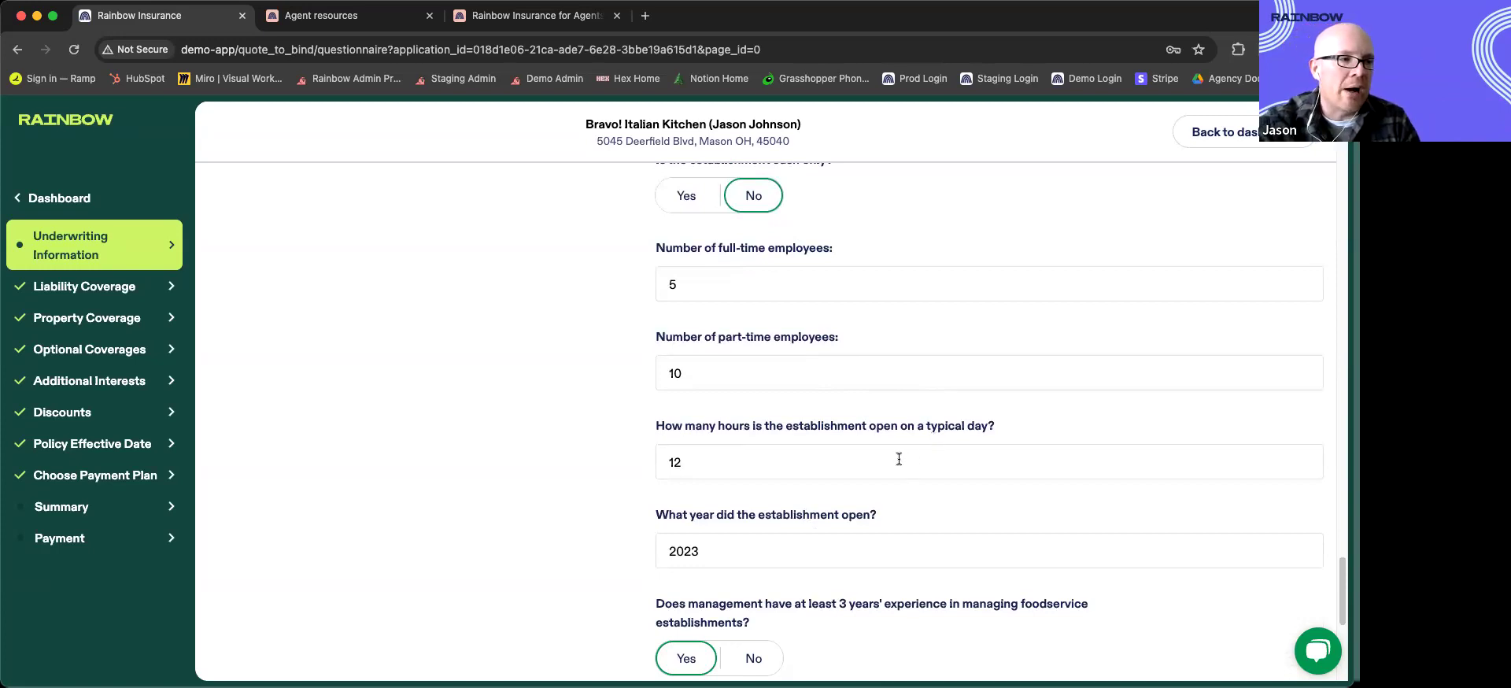
{"action": "scroll", "coordinate": [898, 459], "scroll_direction": "down", "scroll_amount": 3}
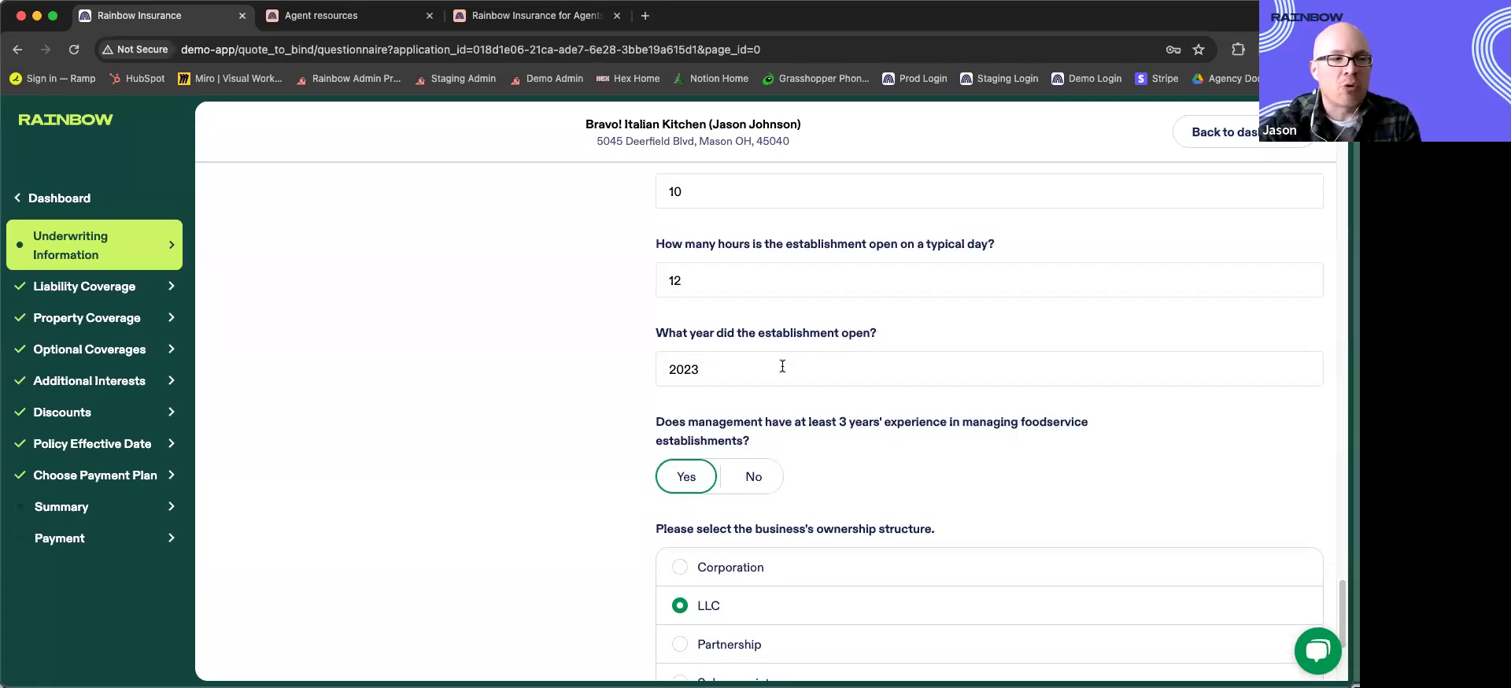
{"action": "left_click_drag", "start_coordinate": [713, 428], "coordinate": [1031, 432]}
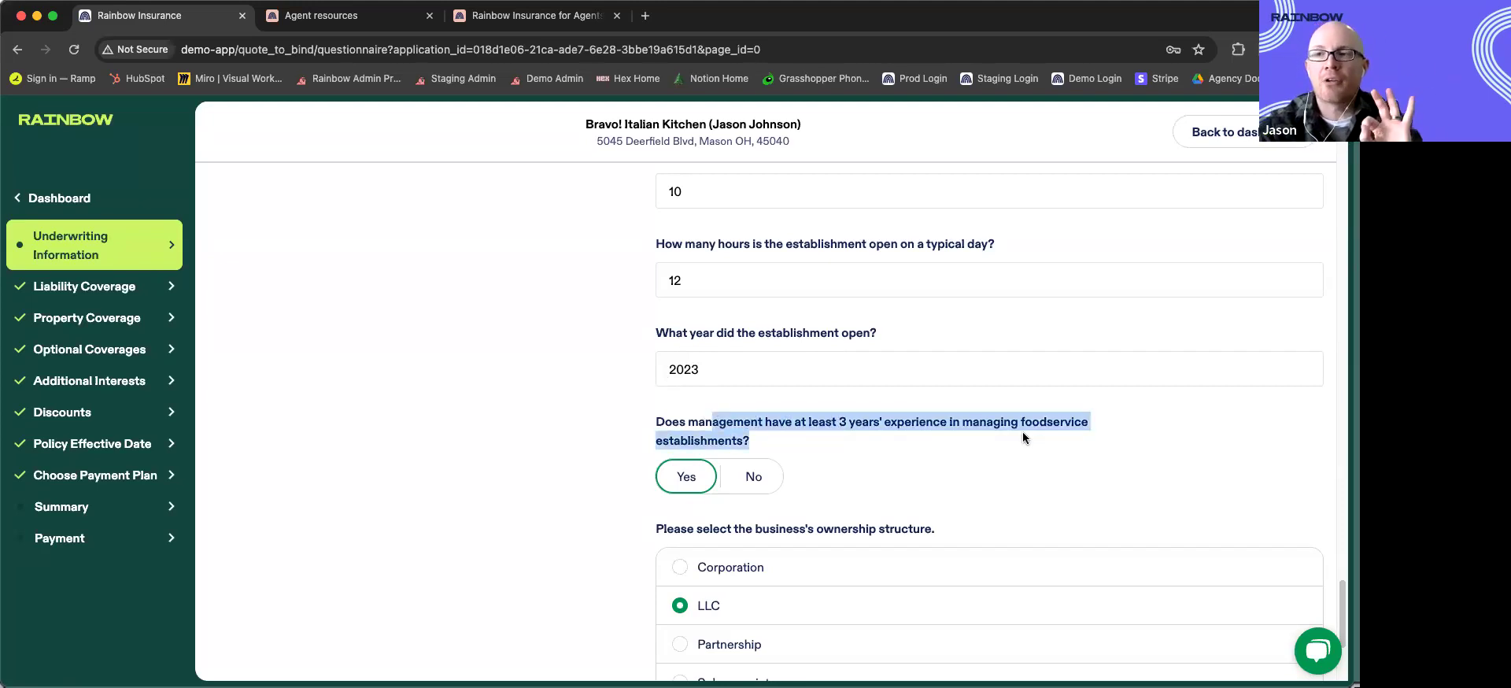
Step: Review the questions on ownership structure and maximum occupancy, and continue to the Liability Coverage section
{"action": "scroll", "coordinate": [975, 445], "scroll_direction": "down", "scroll_amount": 2}
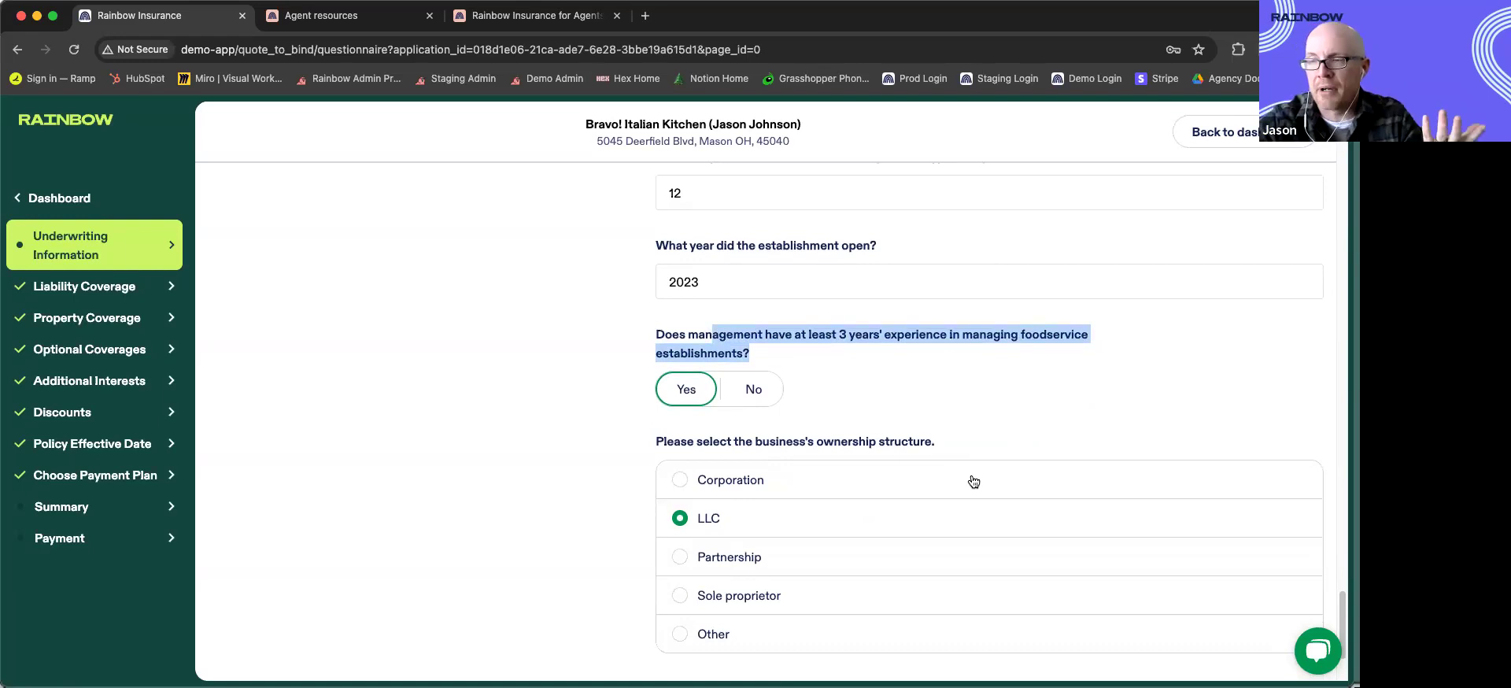
{"action": "scroll", "coordinate": [972, 484], "scroll_direction": "down", "scroll_amount": 3}
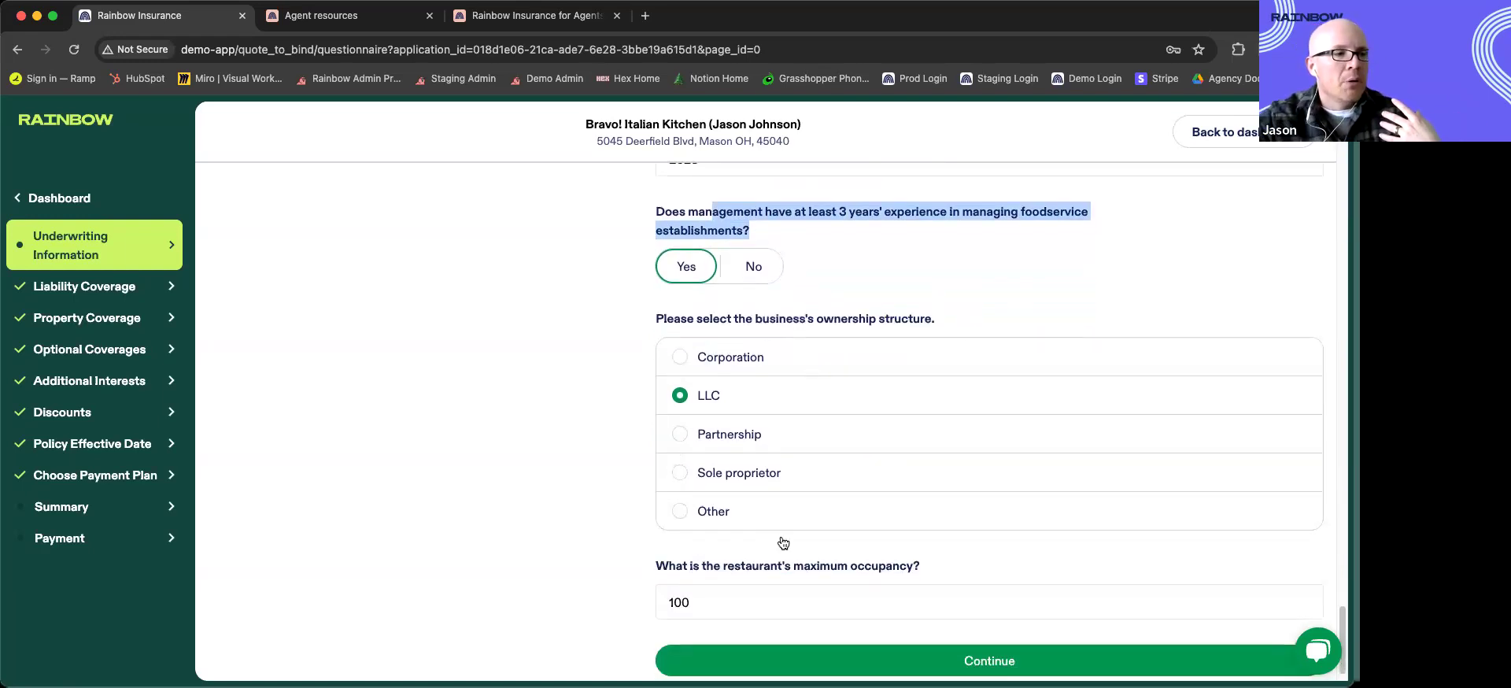
{"action": "scroll", "coordinate": [827, 566], "scroll_direction": "down", "scroll_amount": 1}
{"action": "left_click", "coordinate": [907, 641]}
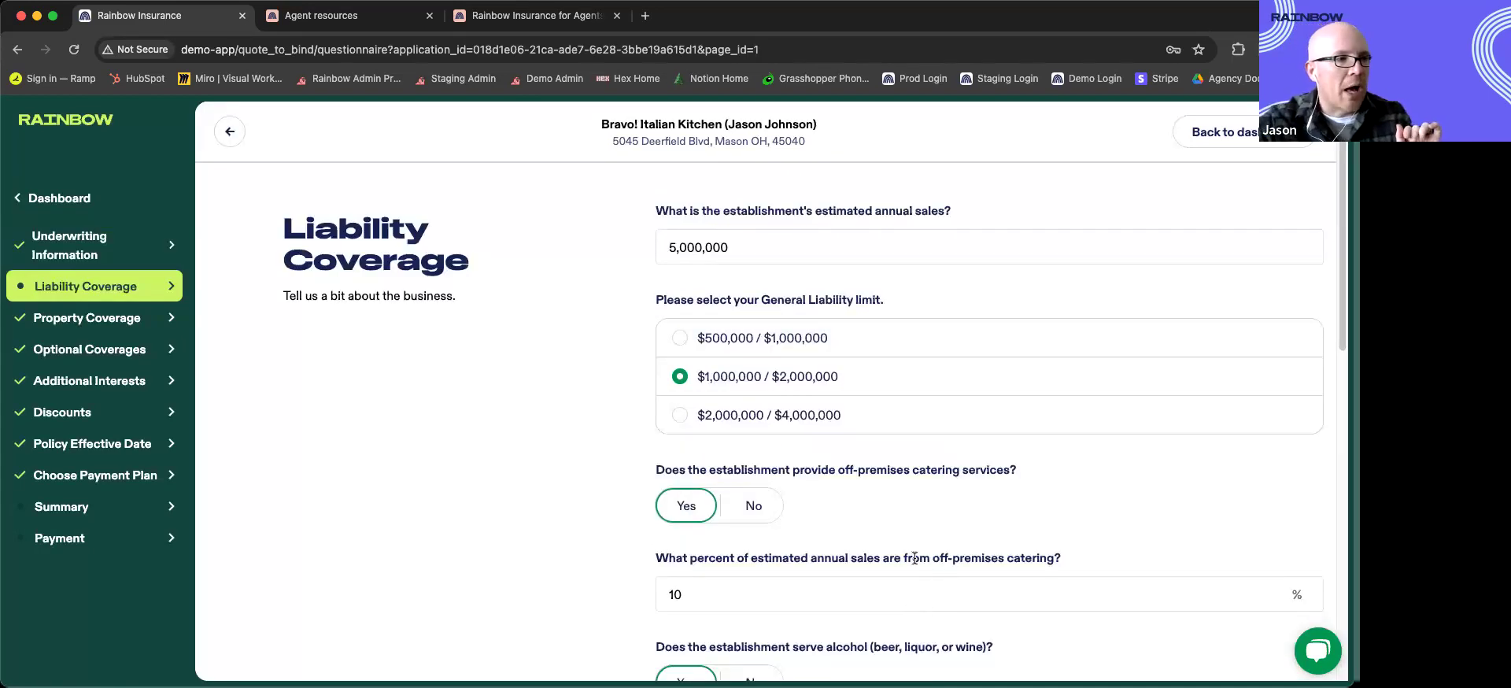
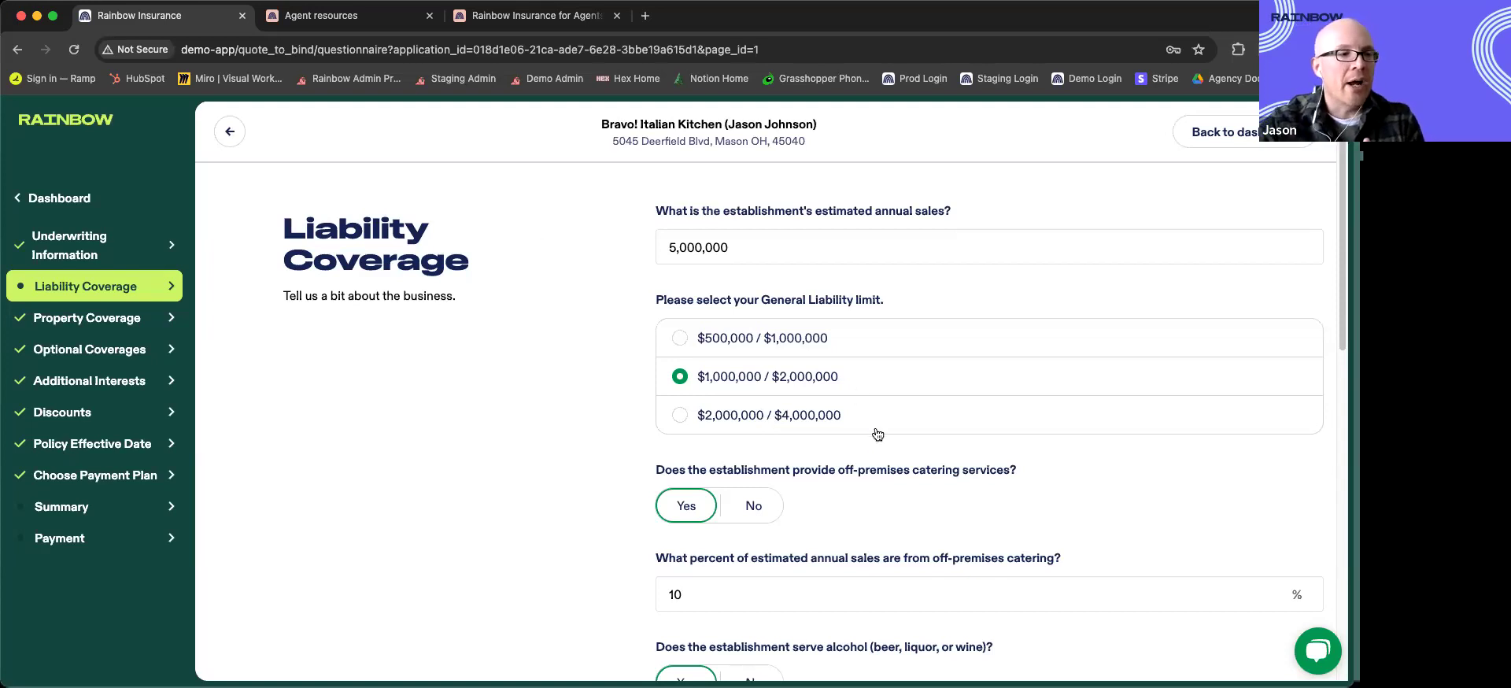
Step: Review the General Liability, catering, alcohol, Liquor Liability, hired auto and third-party delivery questions, and continue to the Property Coverage section
{"action": "scroll", "coordinate": [866, 445], "scroll_direction": "down", "scroll_amount": 2}
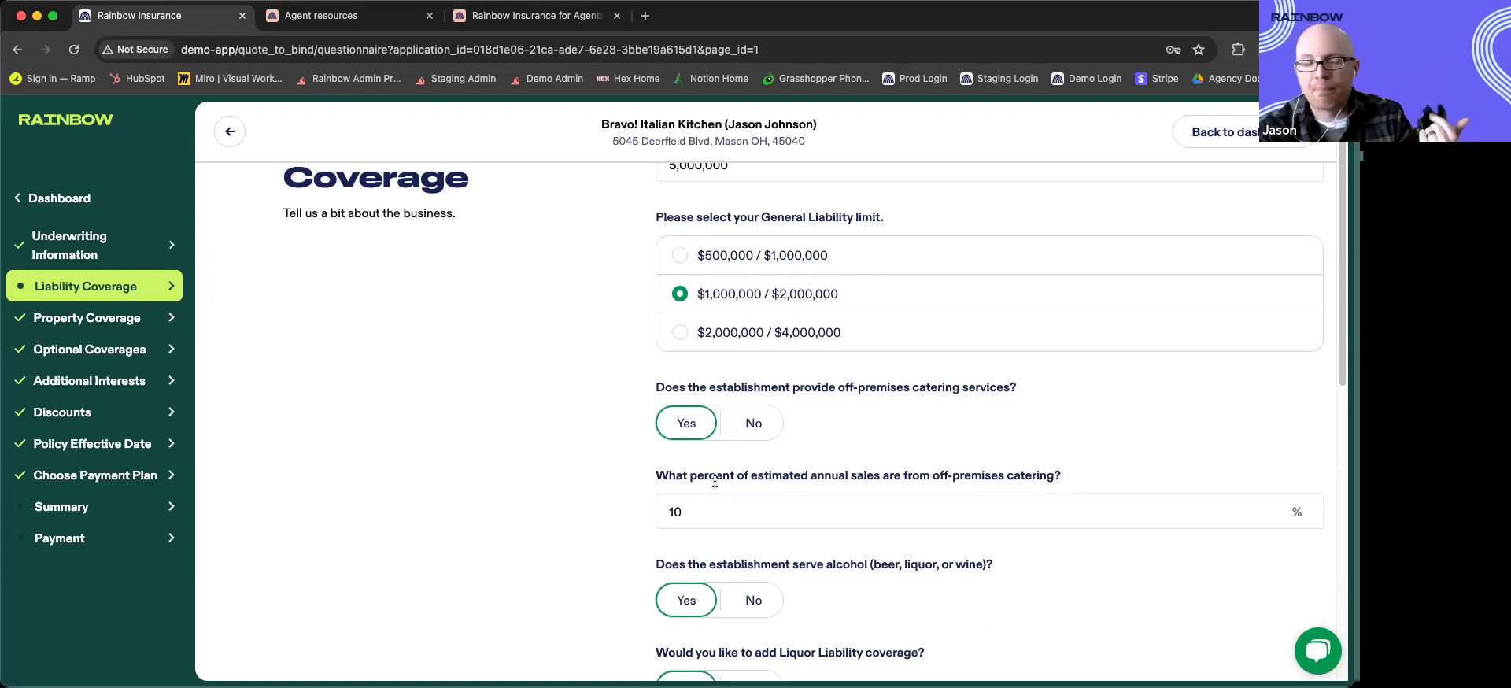
{"action": "scroll", "coordinate": [714, 482], "scroll_direction": "down", "scroll_amount": 3}
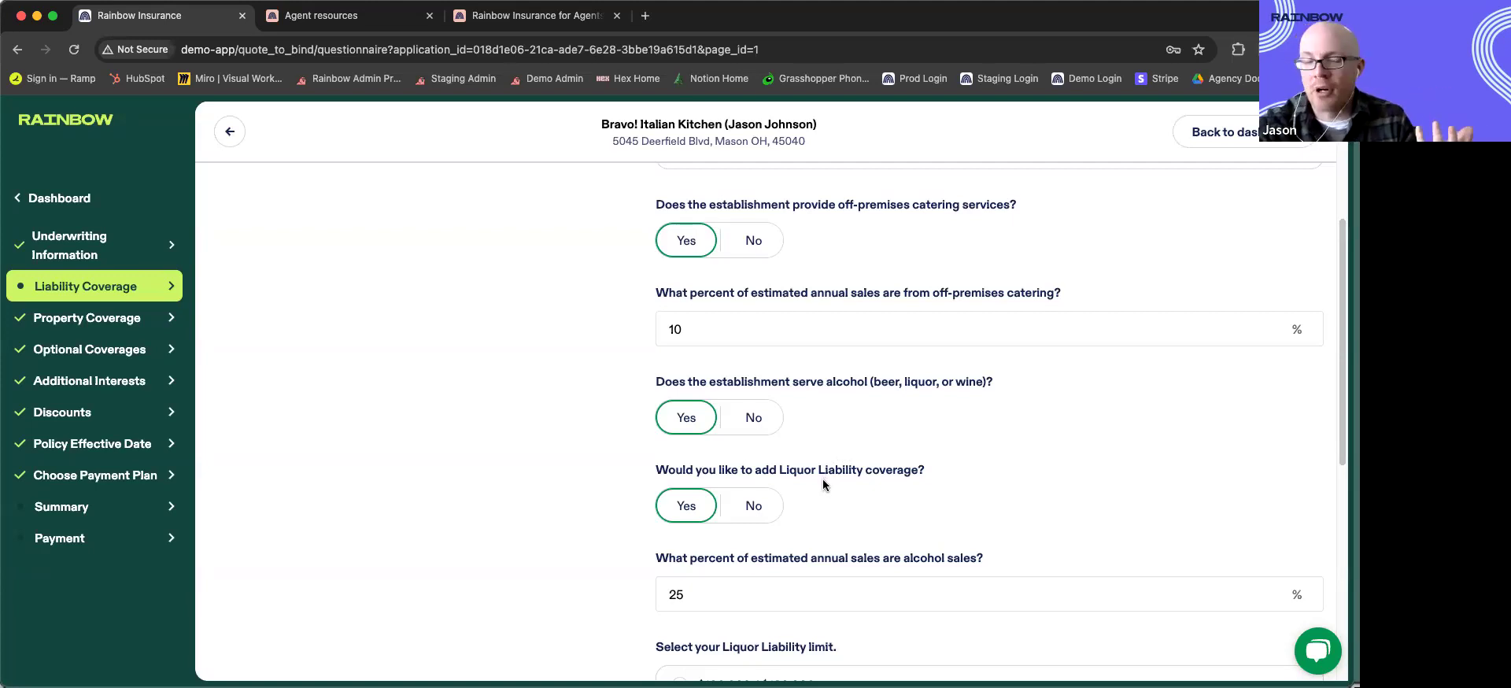
{"action": "scroll", "coordinate": [814, 347], "scroll_direction": "down", "scroll_amount": 3}
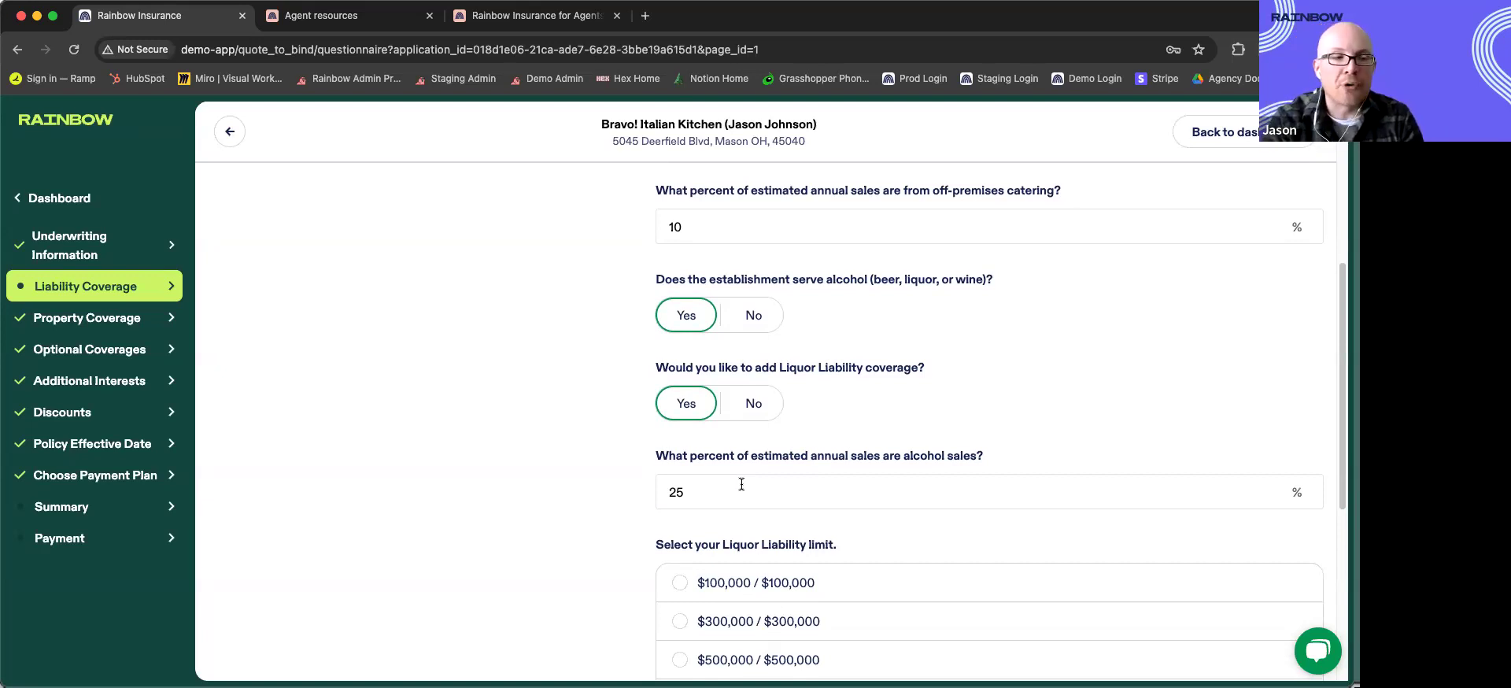
{"action": "scroll", "coordinate": [846, 419], "scroll_direction": "down", "scroll_amount": 3}
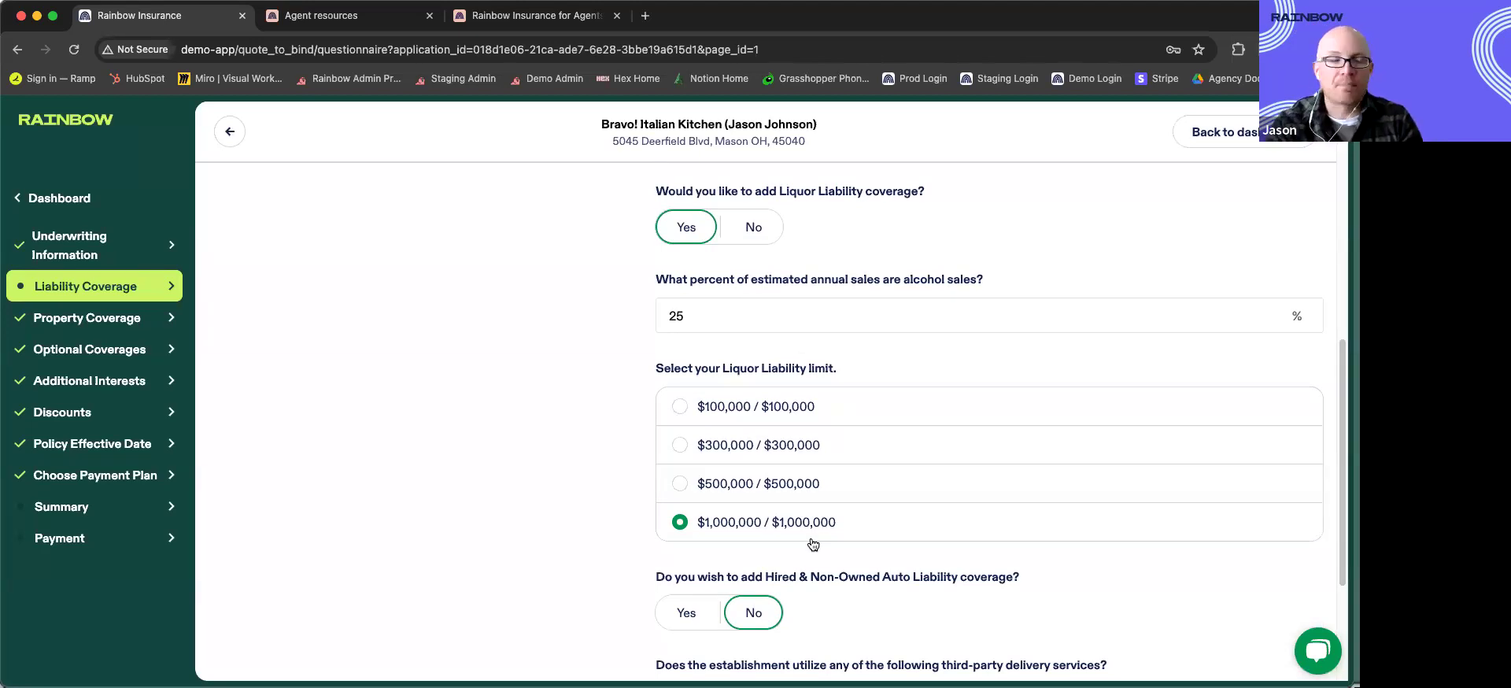
{"action": "scroll", "coordinate": [907, 480], "scroll_direction": "down", "scroll_amount": 5}
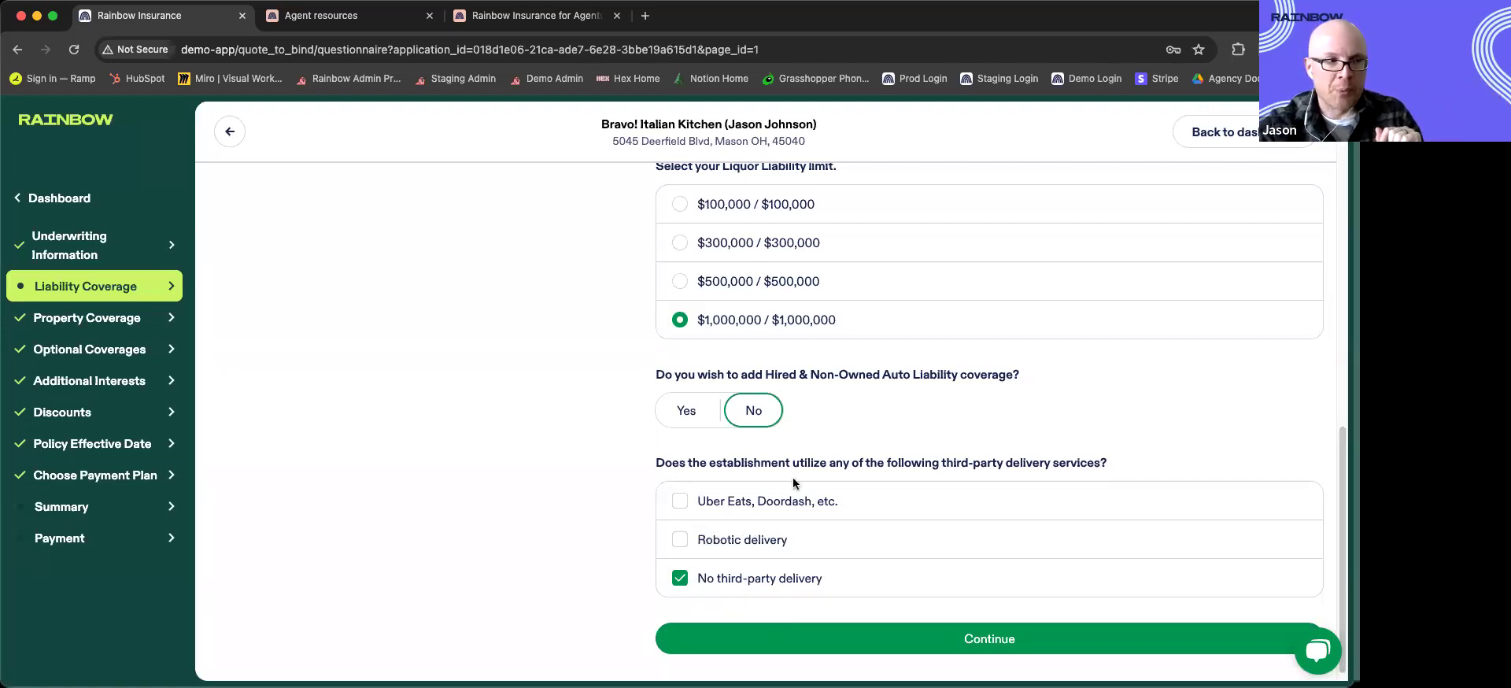
{"action": "left_click", "coordinate": [935, 651]}
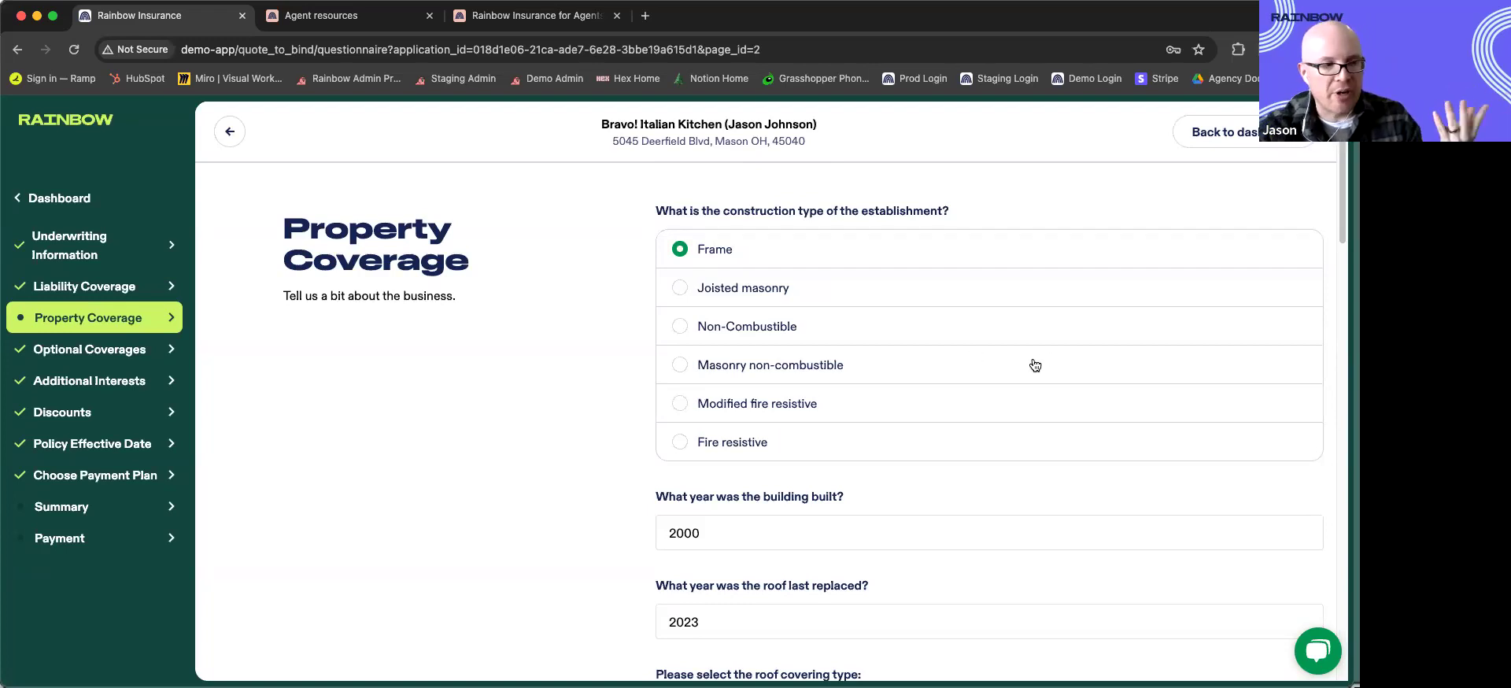
Step: Examine the property questions on construction type, building and roof age, roof covering, sprinklers, occupied area and Business Personal Property limit
{"action": "scroll", "coordinate": [1031, 366], "scroll_direction": "down", "scroll_amount": 3}
{"action": "scroll", "coordinate": [1031, 362], "scroll_direction": "down", "scroll_amount": 1}
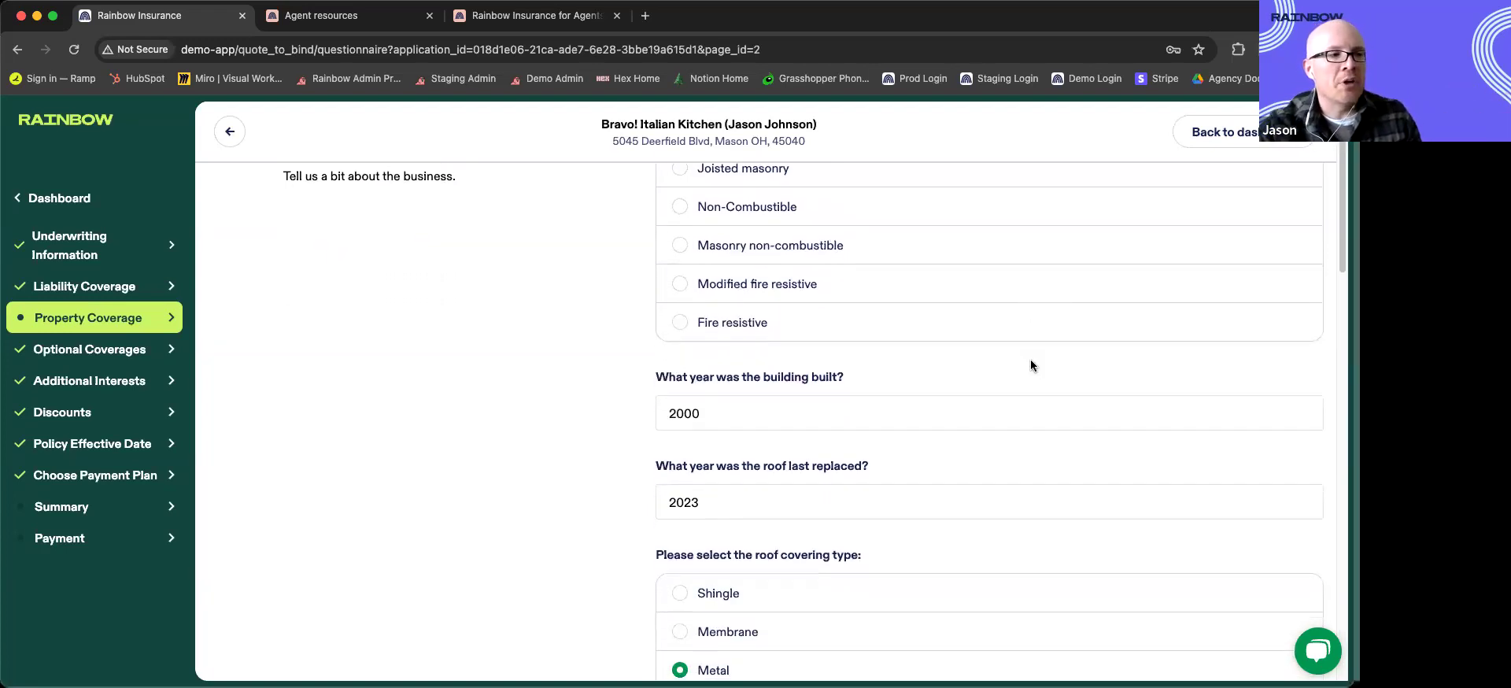
{"action": "scroll", "coordinate": [918, 406], "scroll_direction": "down", "scroll_amount": 5}
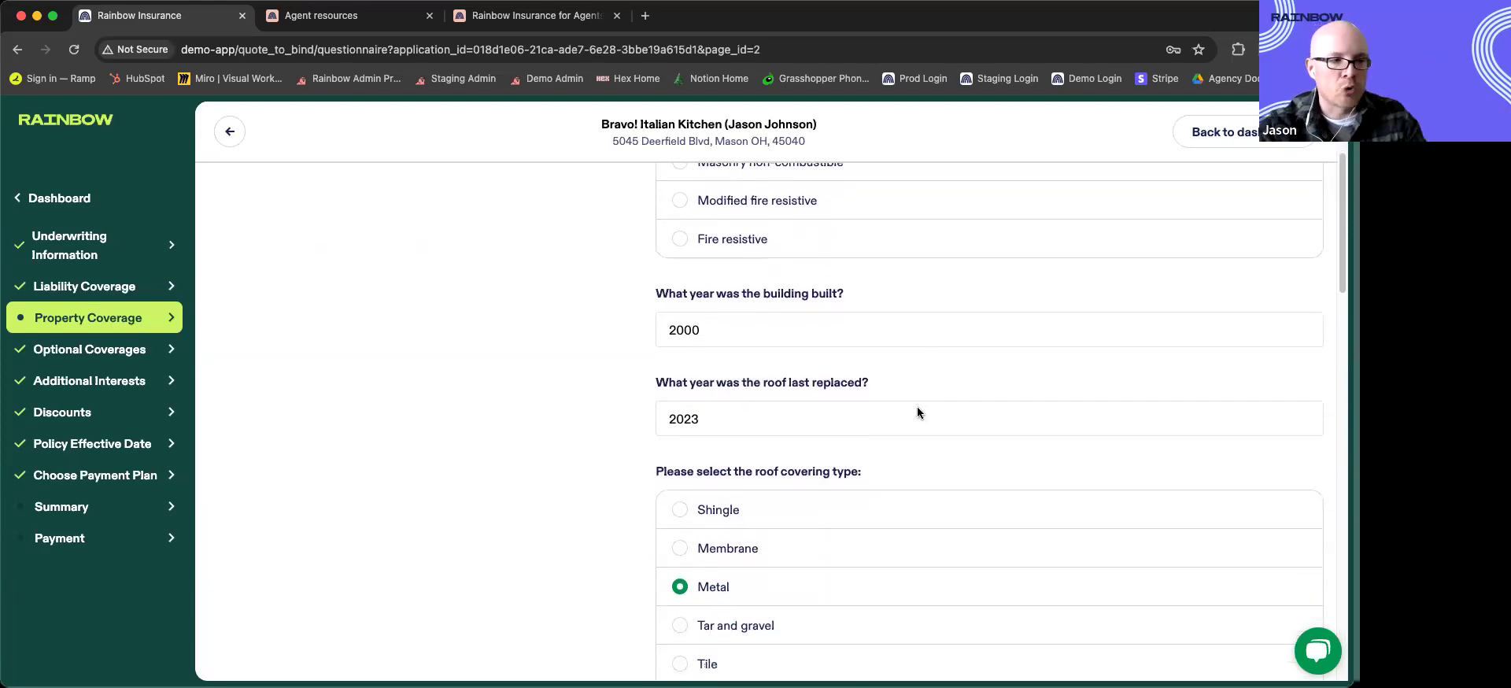
{"action": "scroll", "coordinate": [916, 410], "scroll_direction": "down", "scroll_amount": 3}
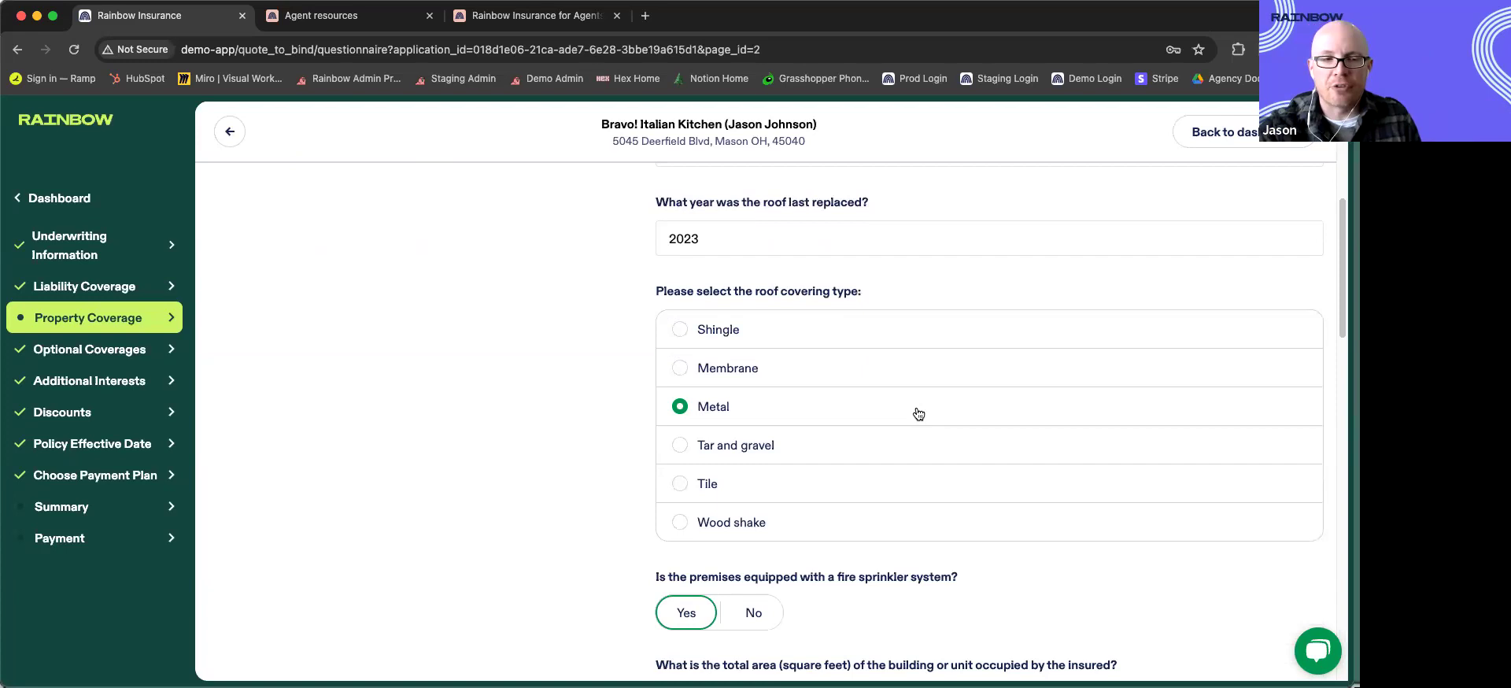
{"action": "scroll", "coordinate": [917, 413], "scroll_direction": "down", "scroll_amount": 7}
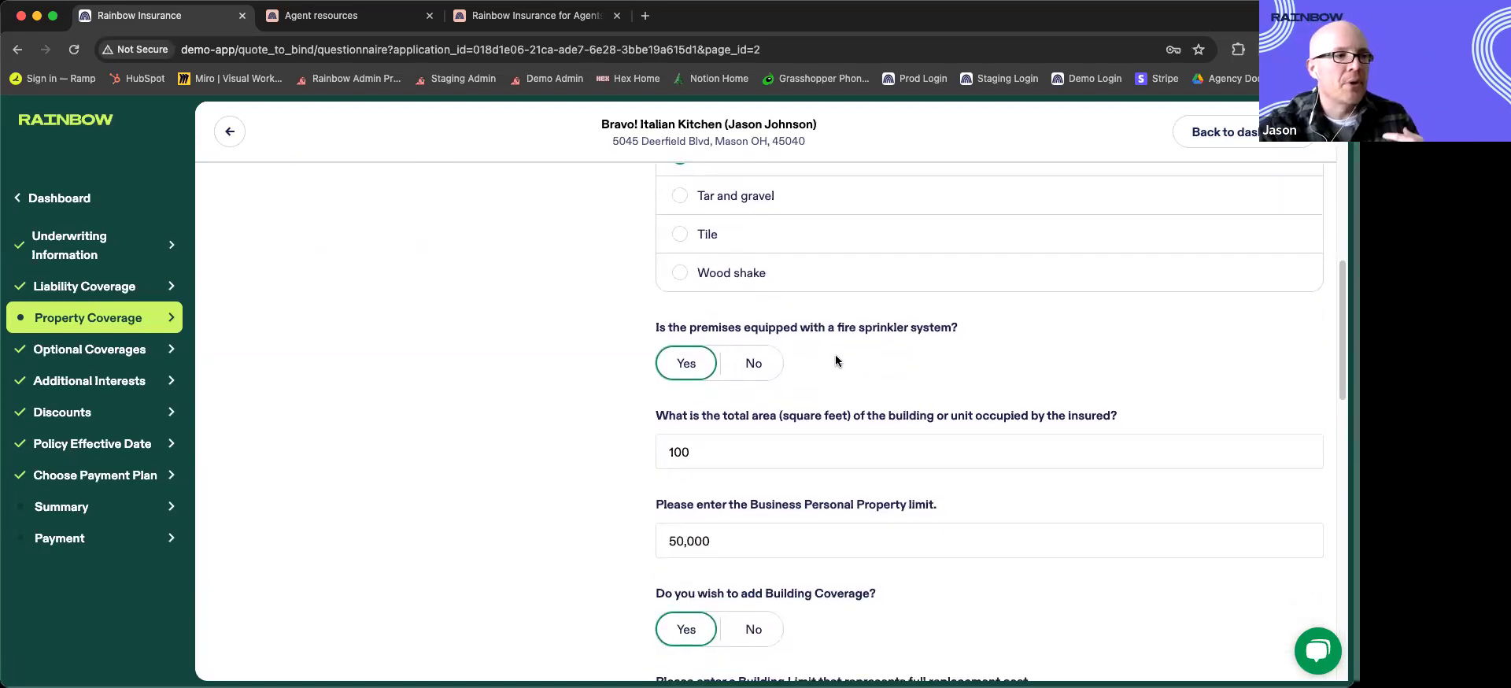
{"action": "scroll", "coordinate": [834, 358], "scroll_direction": "down", "scroll_amount": 3}
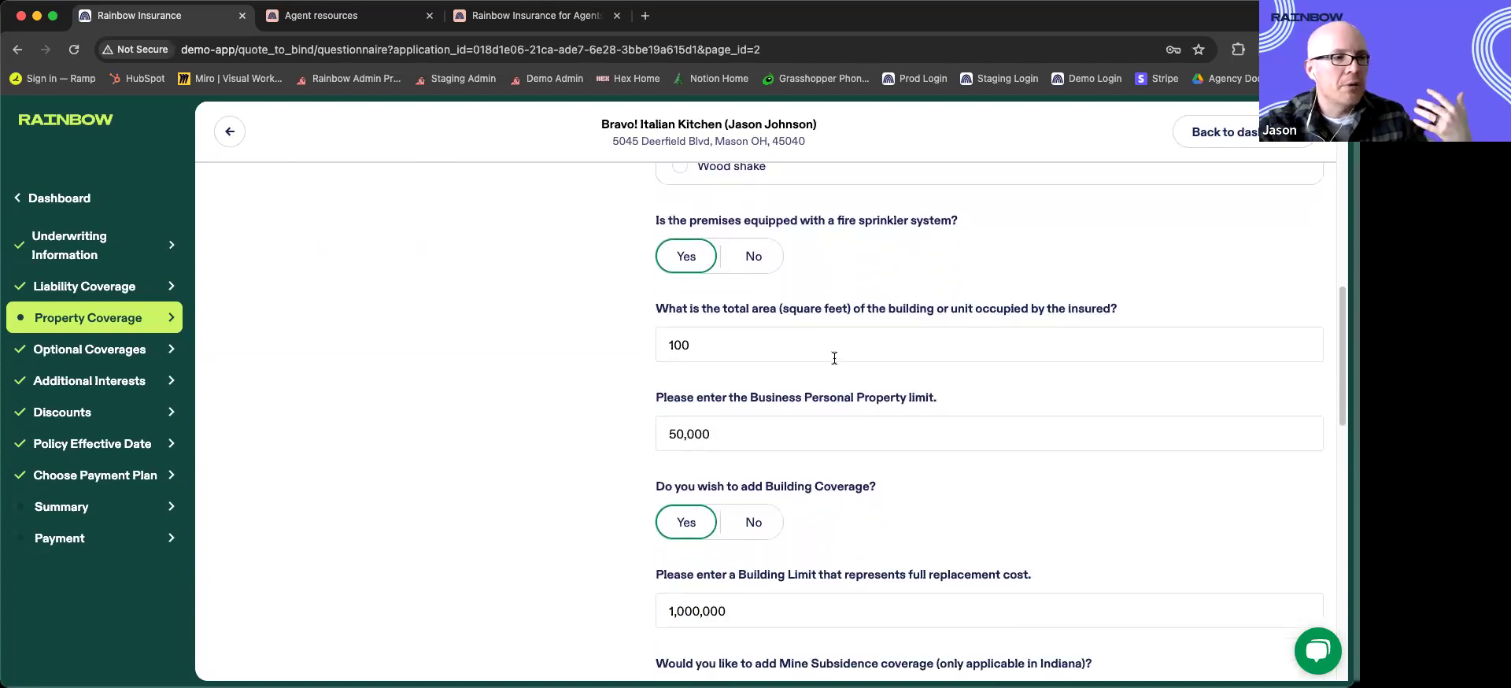
Step: Switch the Building Coverage answer to No to view the Tenants Improvements and Betterments limit question, and back to Yes
{"action": "scroll", "coordinate": [834, 358], "scroll_direction": "down", "scroll_amount": 2}
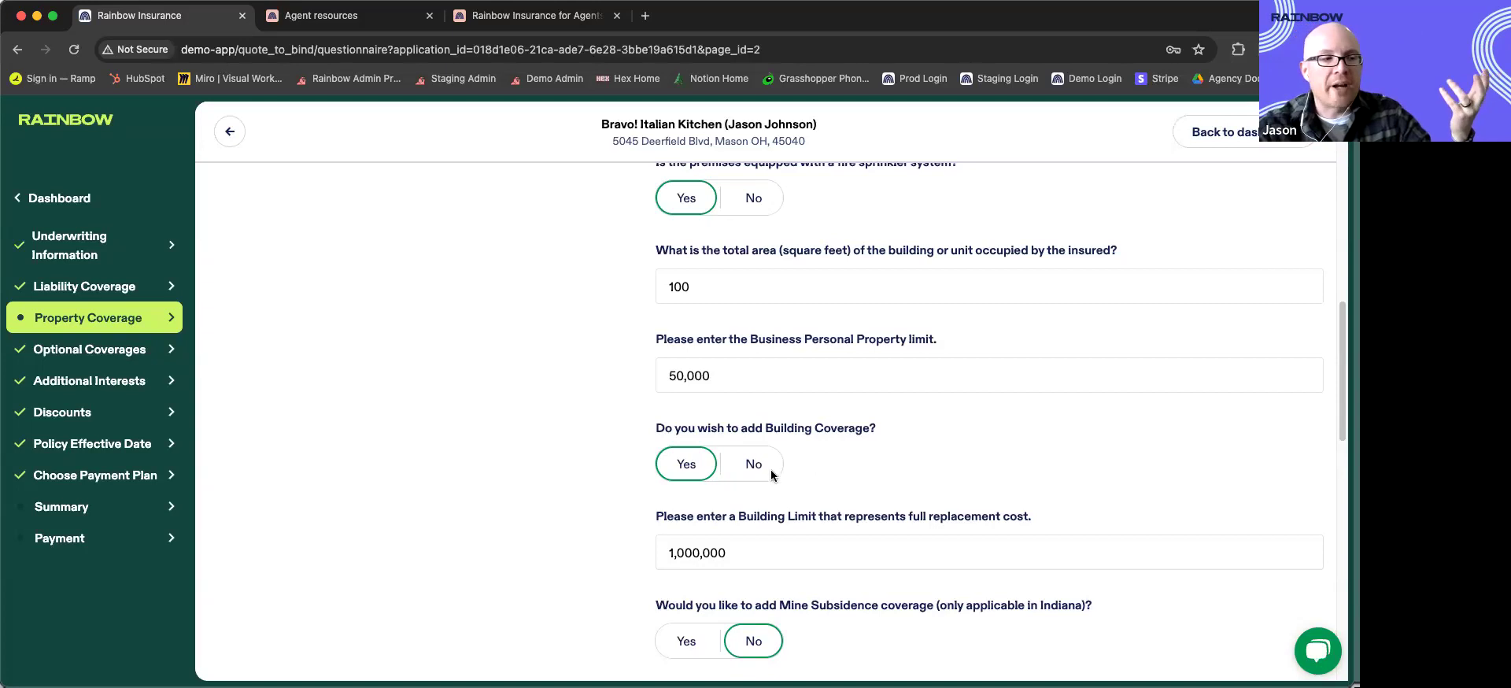
{"action": "scroll", "coordinate": [950, 437], "scroll_direction": "down", "scroll_amount": 1}
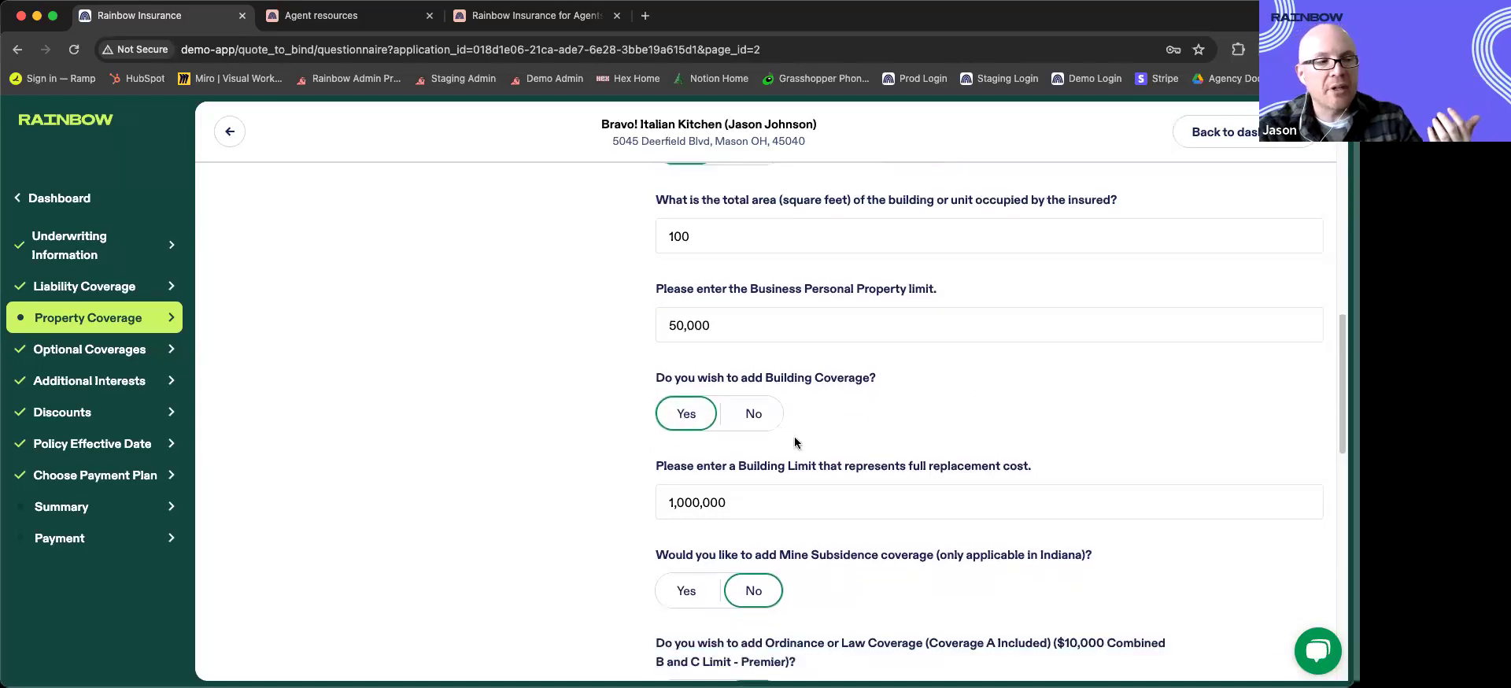
{"action": "left_click", "coordinate": [753, 409]}
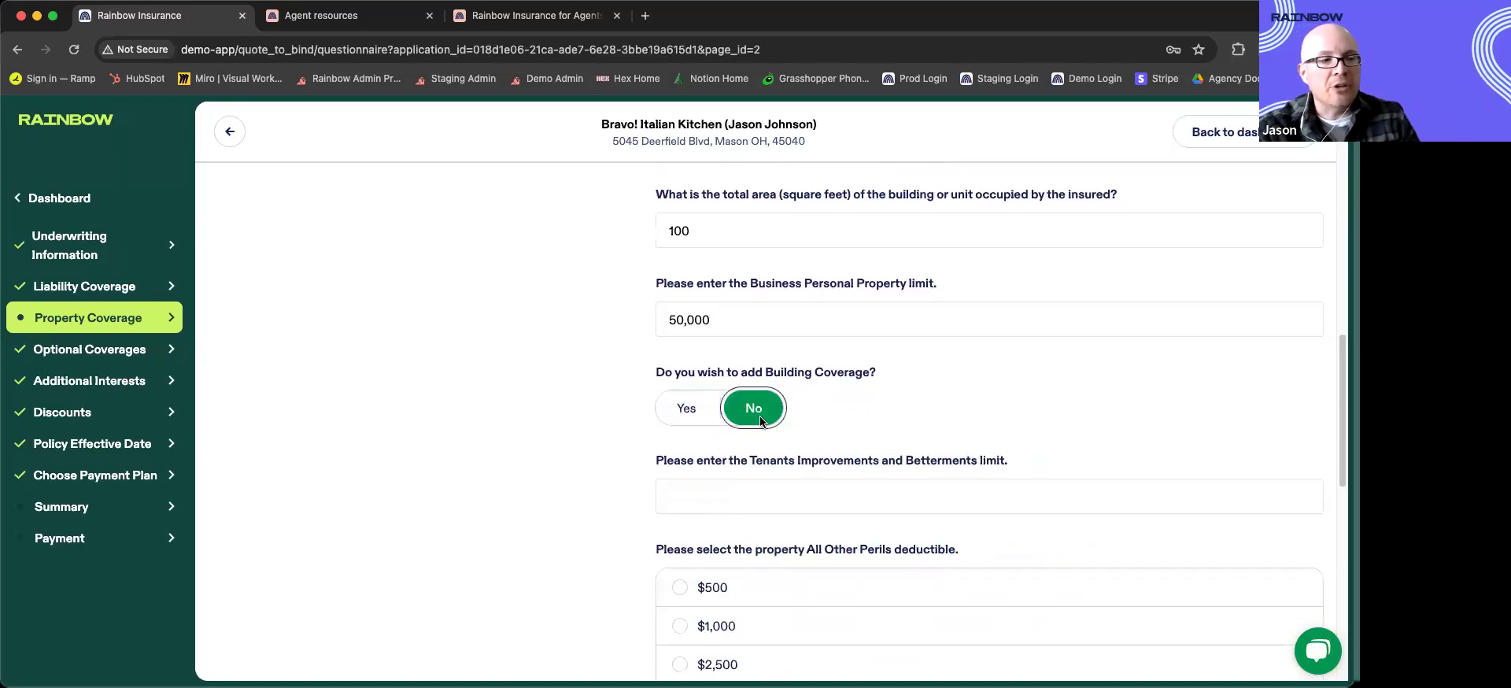
{"action": "scroll", "coordinate": [772, 428], "scroll_direction": "down", "scroll_amount": 1}
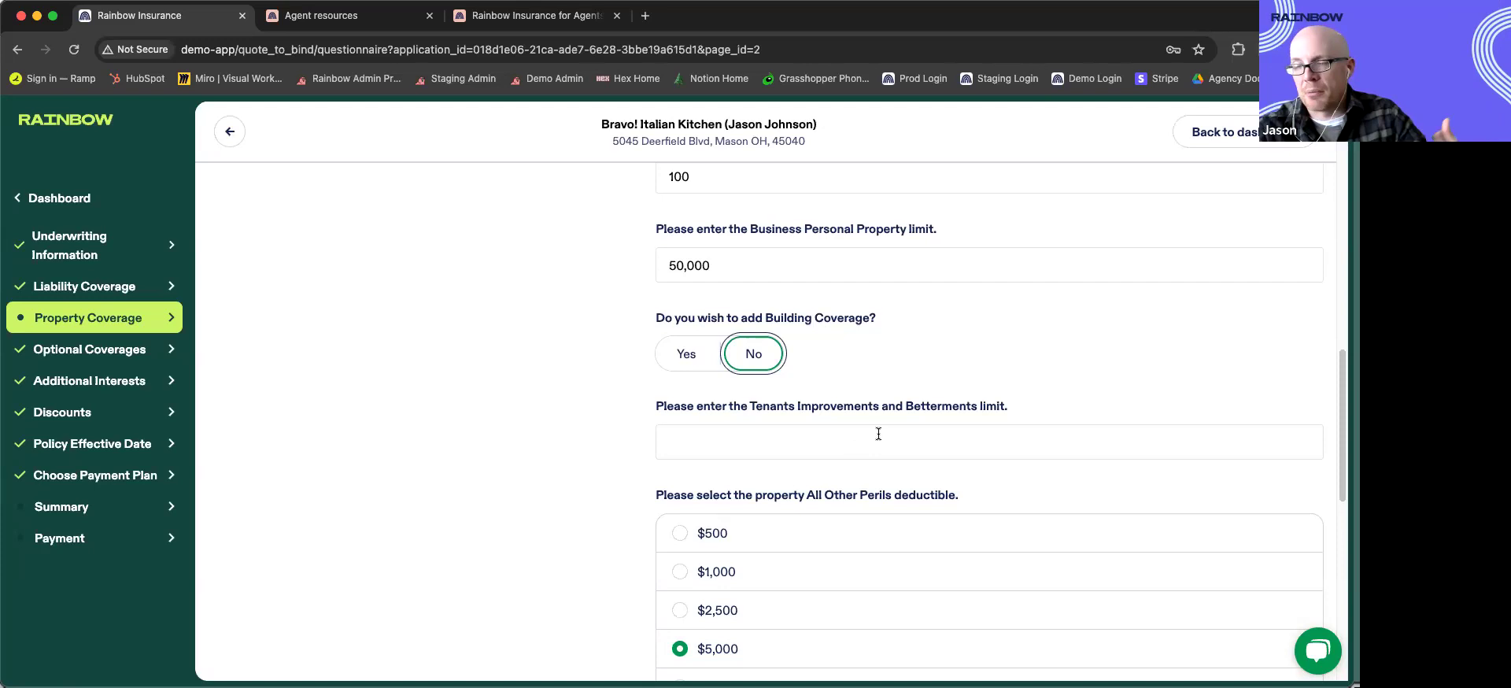
{"action": "left_click", "coordinate": [698, 361]}
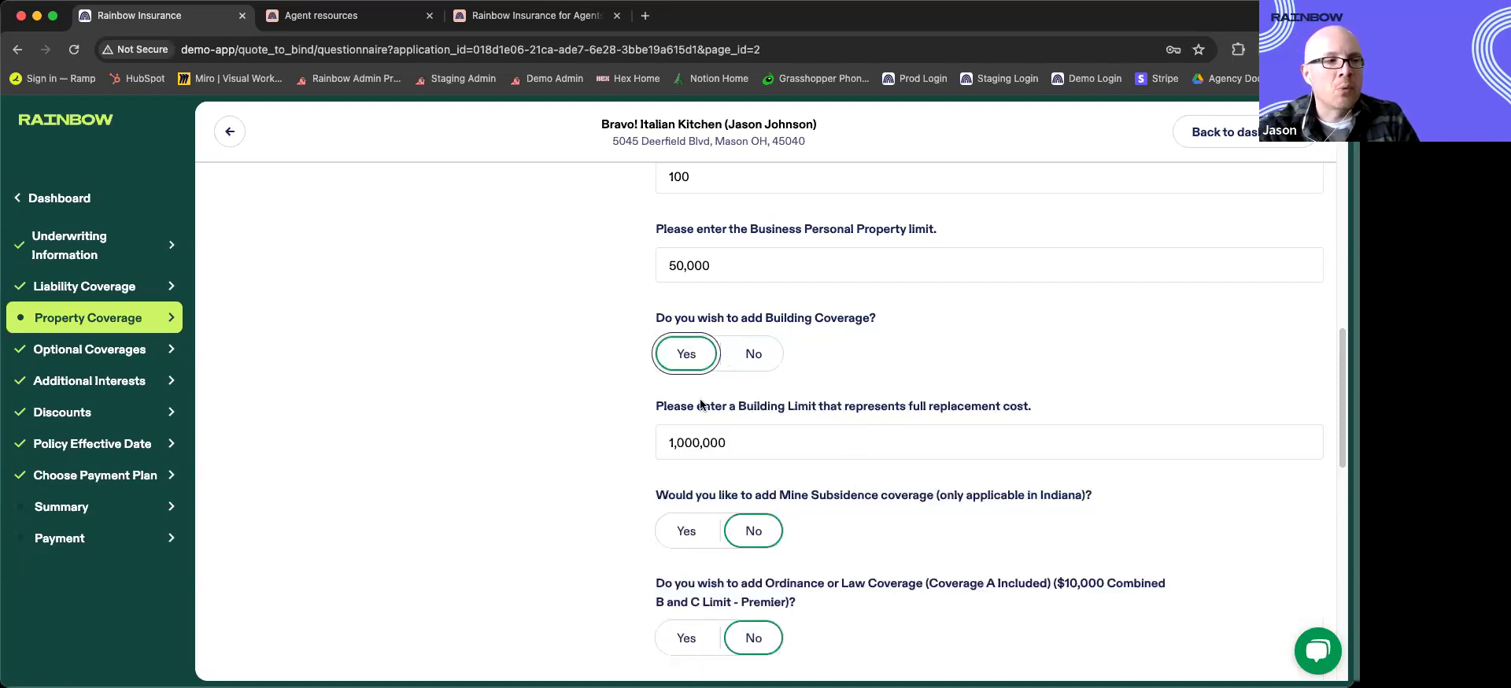
Step: Examine the questions on Mine Subsidence coverage, Ordinance or Law Coverage and the All Other Perils deductible
{"action": "scroll", "coordinate": [753, 411], "scroll_direction": "down", "scroll_amount": 2}
{"action": "scroll", "coordinate": [753, 411], "scroll_direction": "down", "scroll_amount": 2}
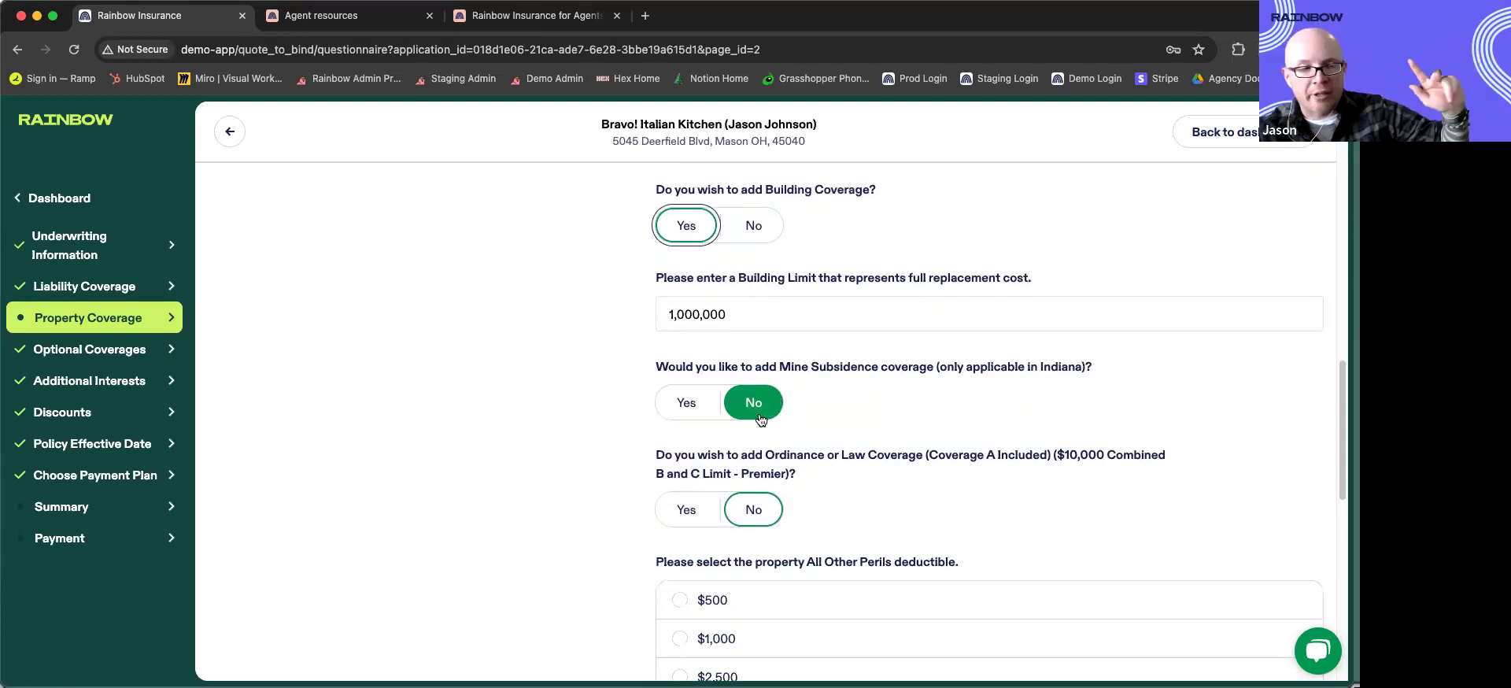
{"action": "scroll", "coordinate": [958, 446], "scroll_direction": "down", "scroll_amount": 3}
{"action": "scroll", "coordinate": [957, 449], "scroll_direction": "down", "scroll_amount": 2}
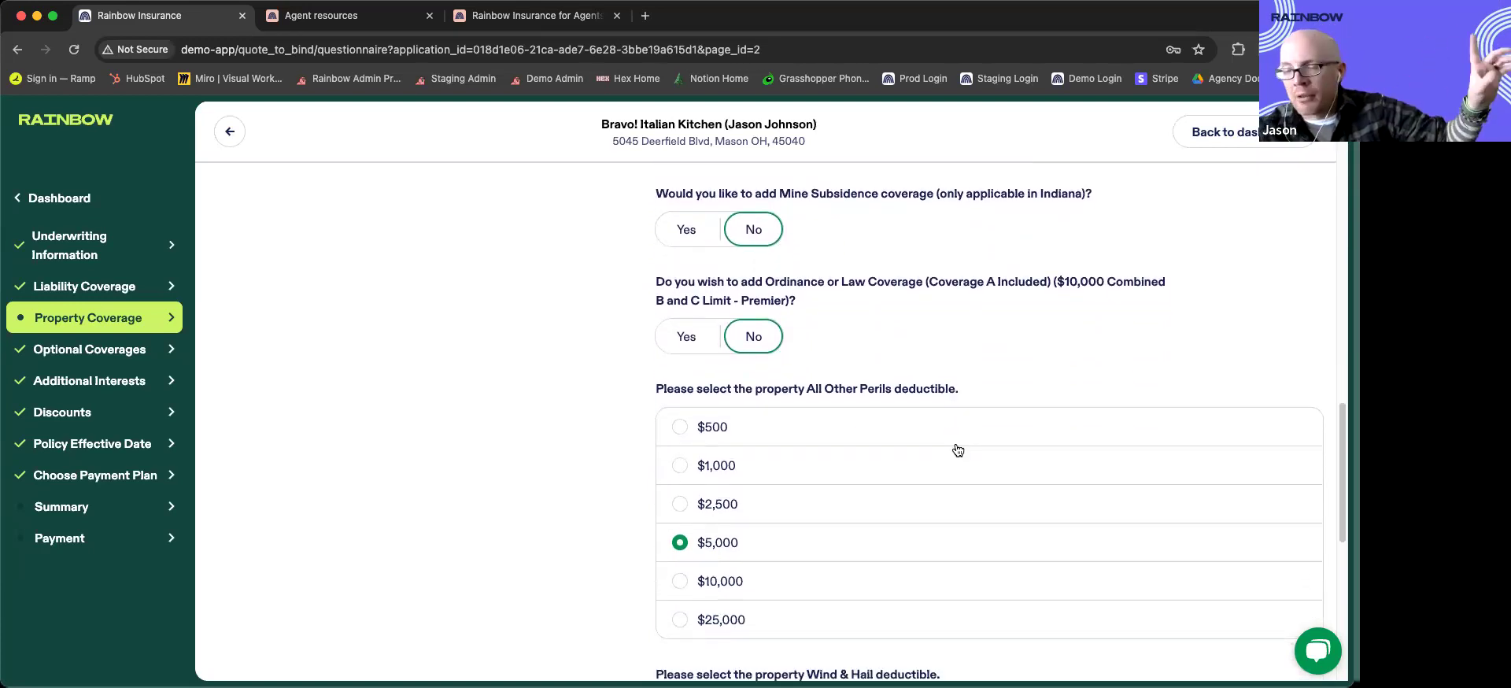
Step: Review the Wind & Hail deductible options and the establishment location types, and continue to the Optional Coverages section
{"action": "scroll", "coordinate": [957, 450], "scroll_direction": "down", "scroll_amount": 8}
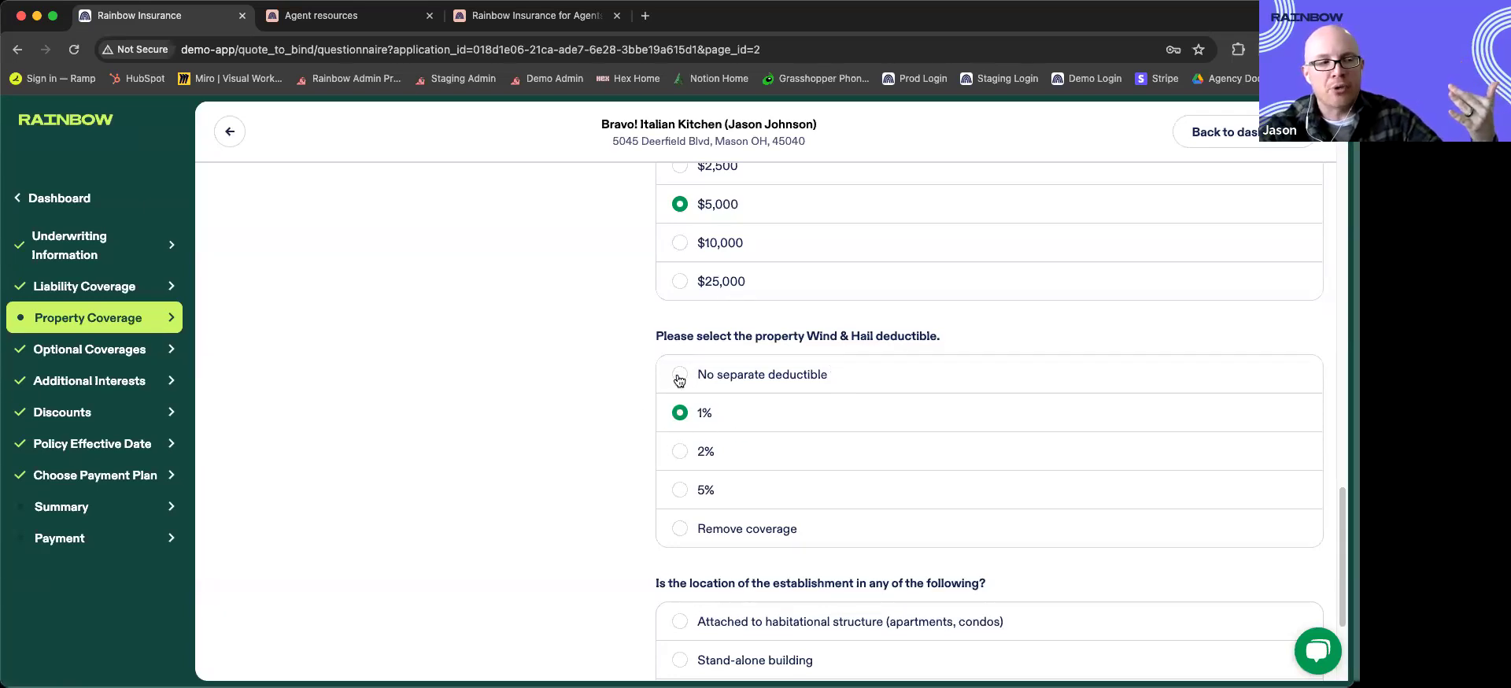
{"action": "scroll", "coordinate": [832, 398], "scroll_direction": "down", "scroll_amount": 5}
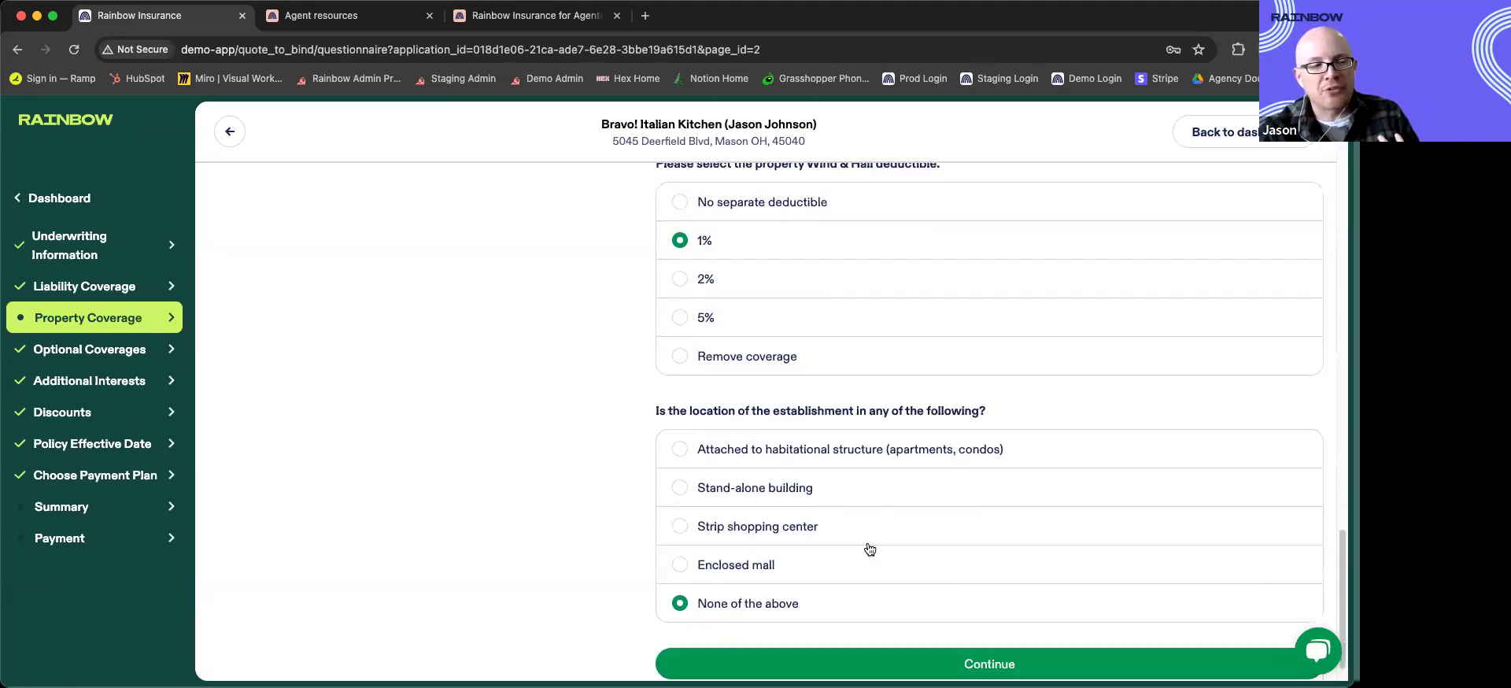
{"action": "scroll", "coordinate": [889, 432], "scroll_direction": "up", "scroll_amount": 5}
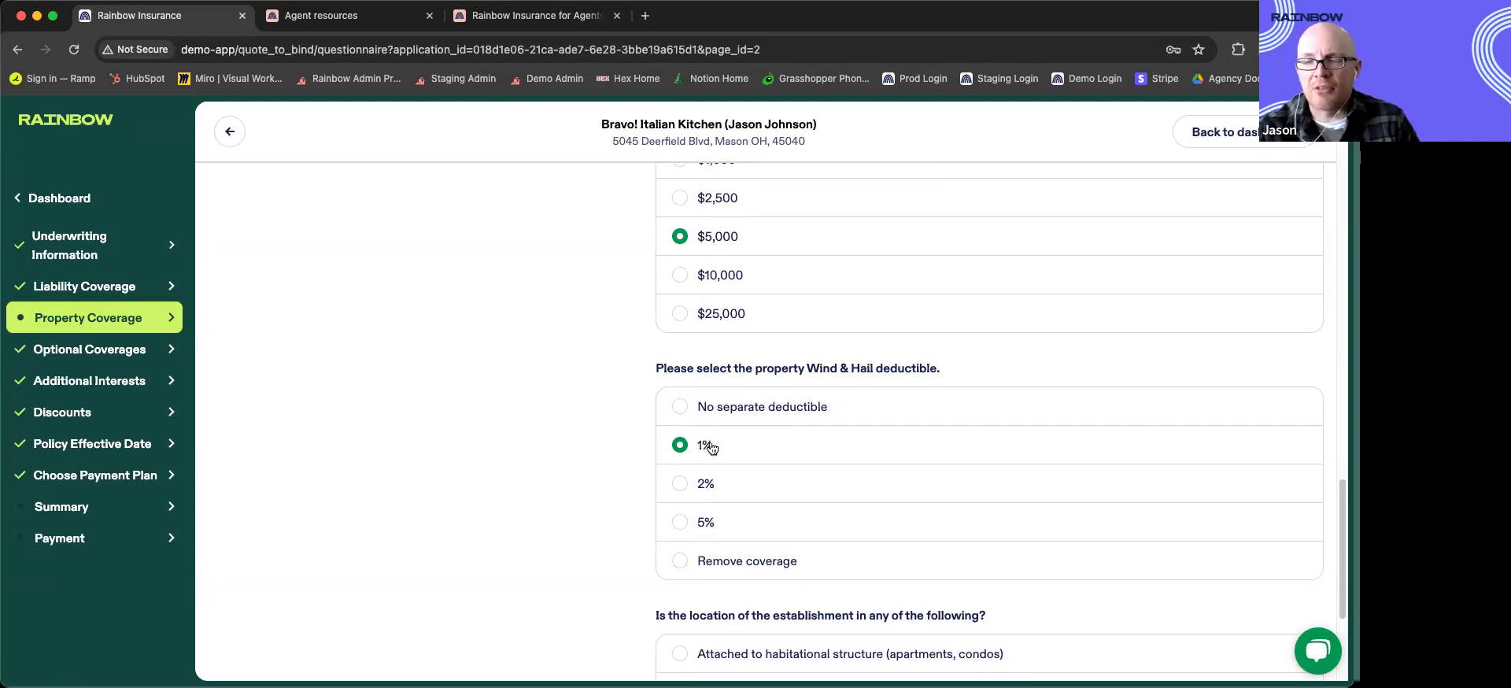
{"action": "scroll", "coordinate": [720, 450], "scroll_direction": "down", "scroll_amount": 3}
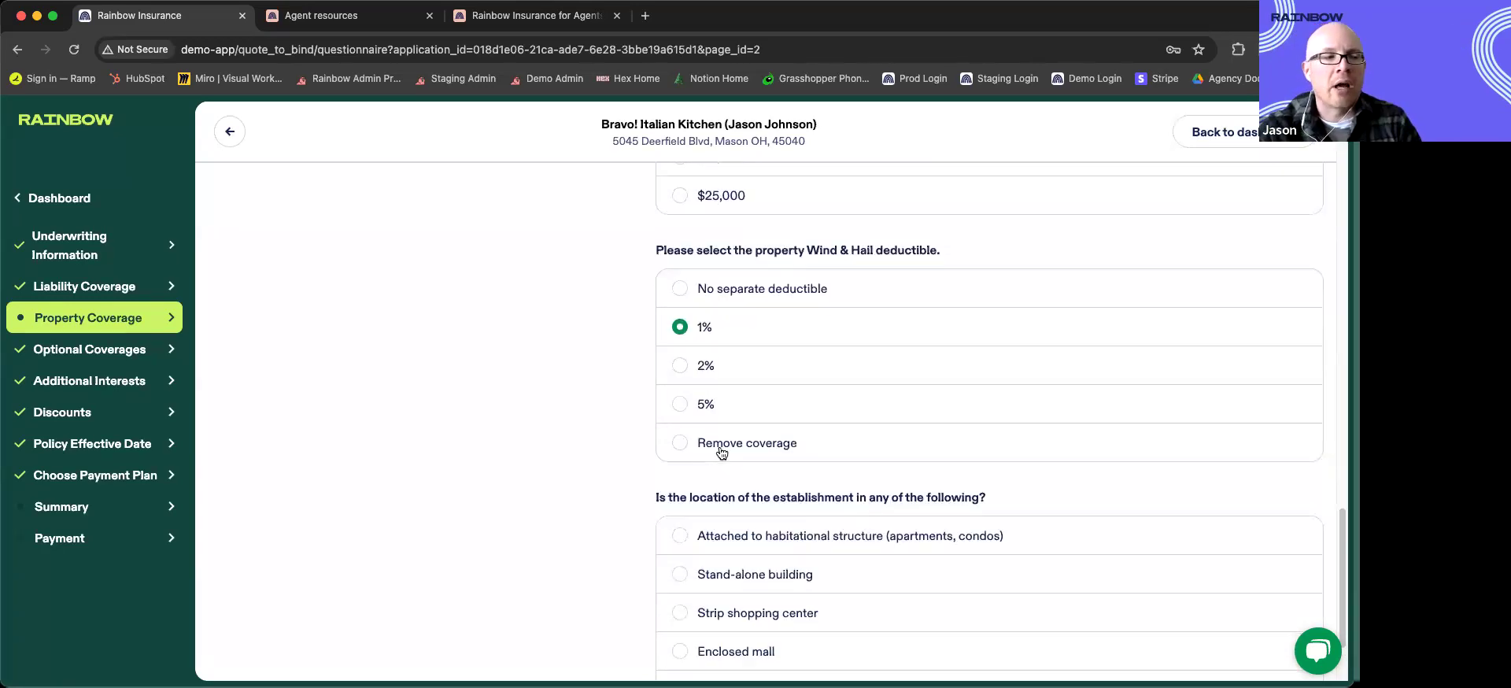
{"action": "scroll", "coordinate": [720, 450], "scroll_direction": "down", "scroll_amount": 2}
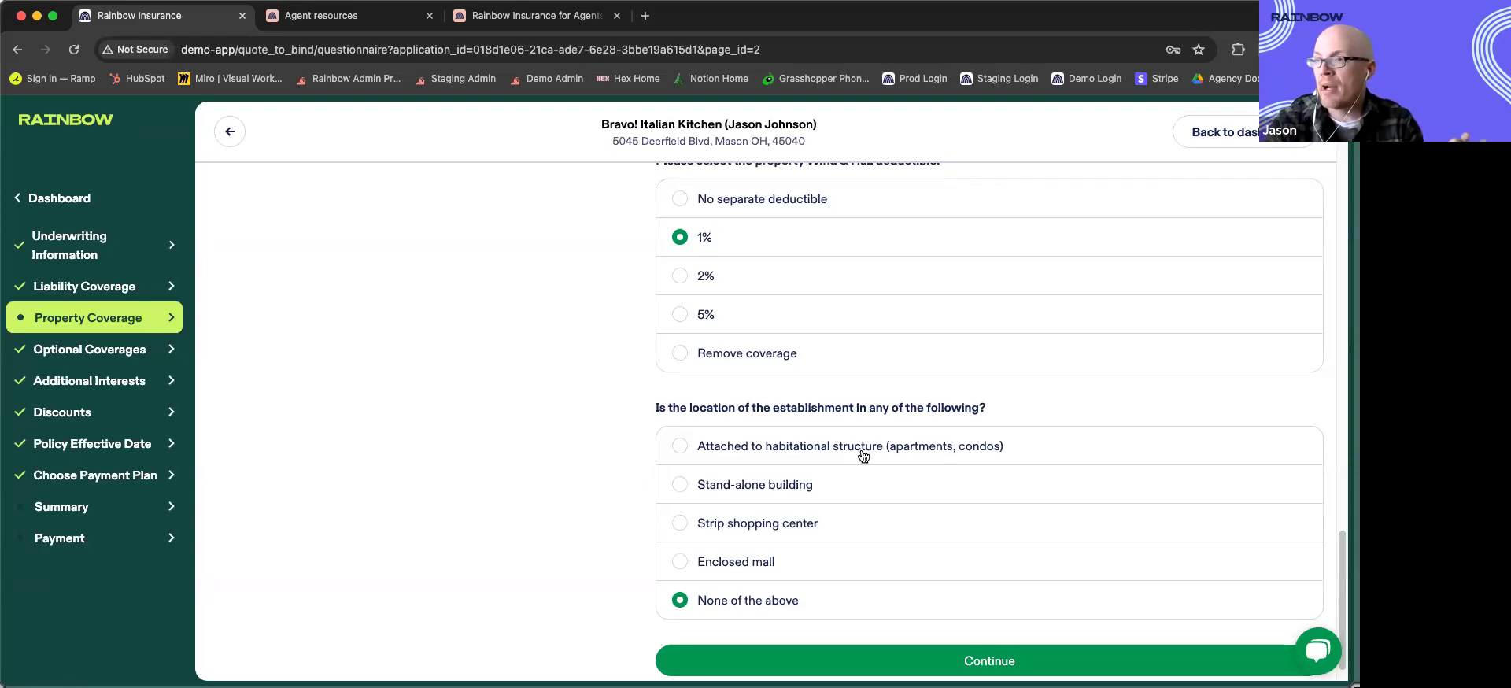
{"action": "scroll", "coordinate": [1134, 543], "scroll_direction": "down", "scroll_amount": 1}
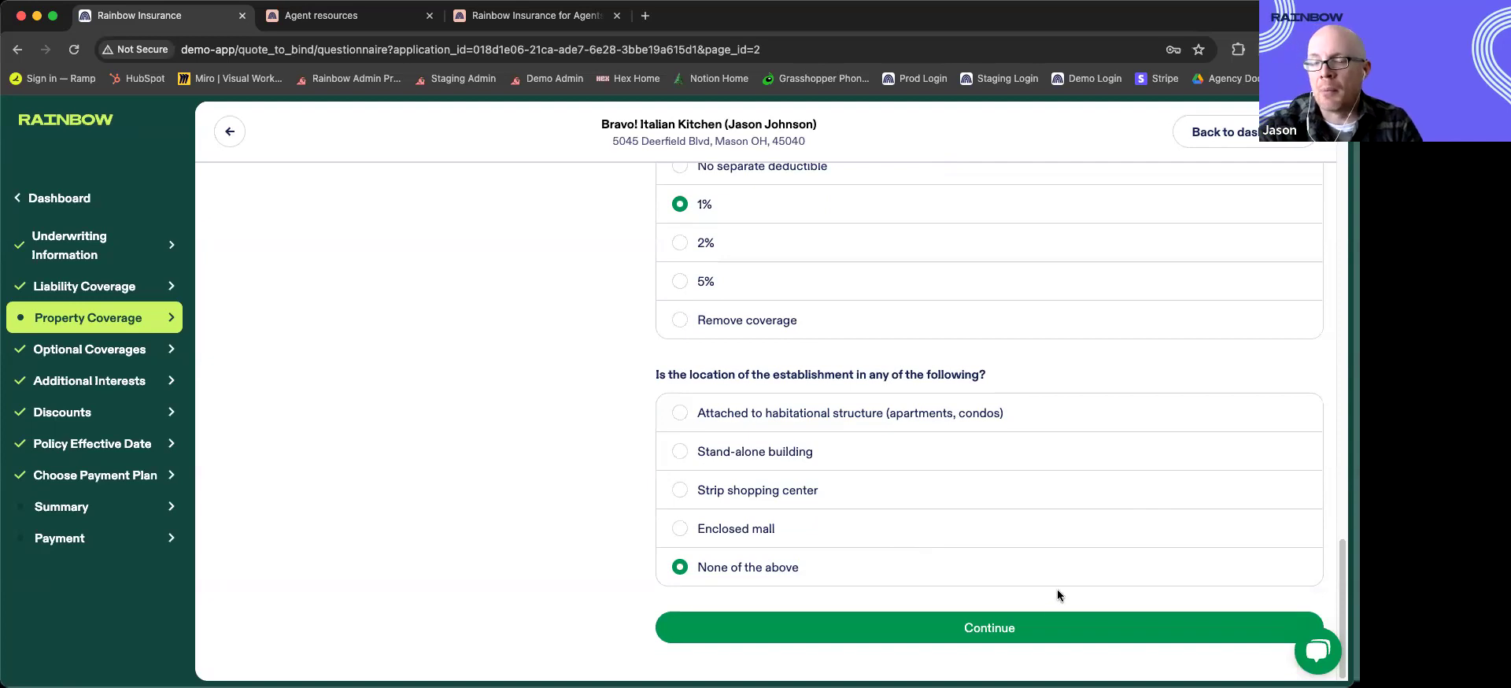
{"action": "left_click", "coordinate": [905, 632]}
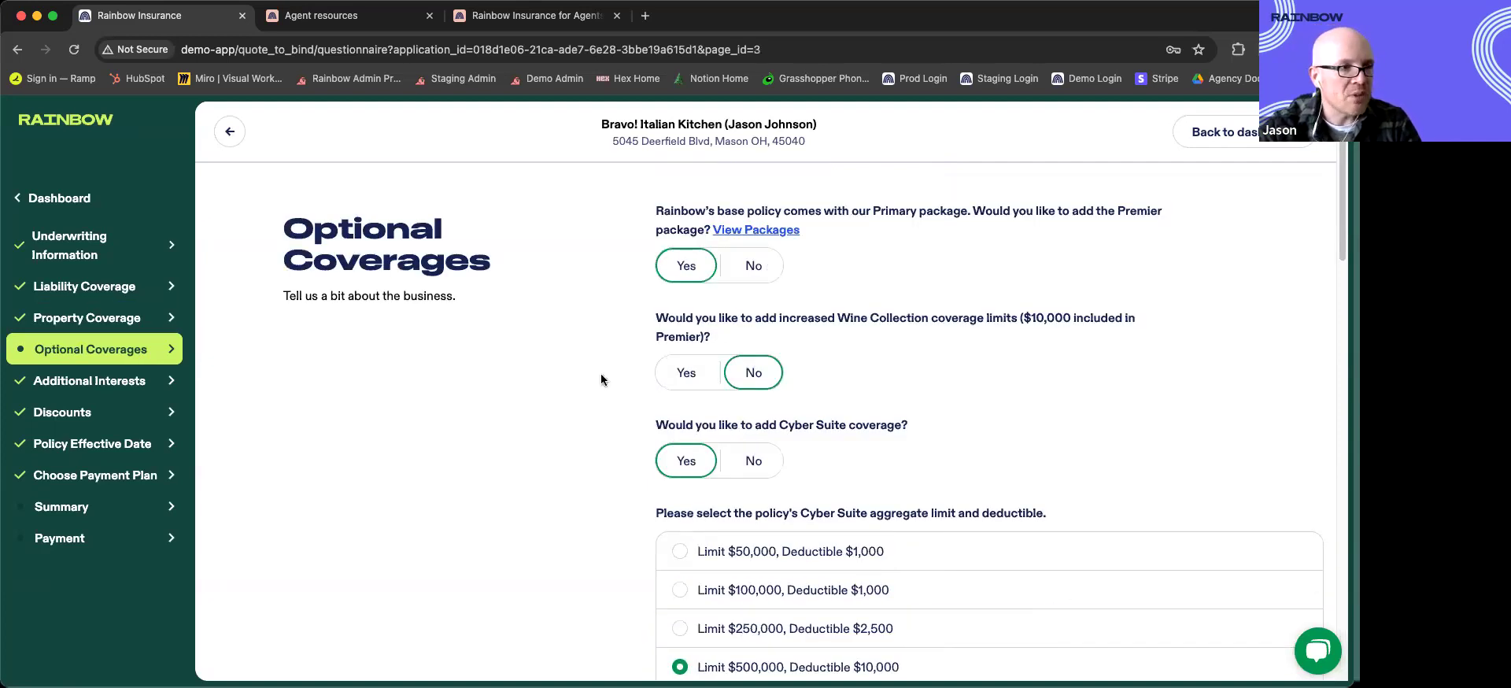
Step: Open the package comparison page and examine the Primary and Premier coverage limits and the optional add-ons
{"action": "left_click", "coordinate": [772, 230]}
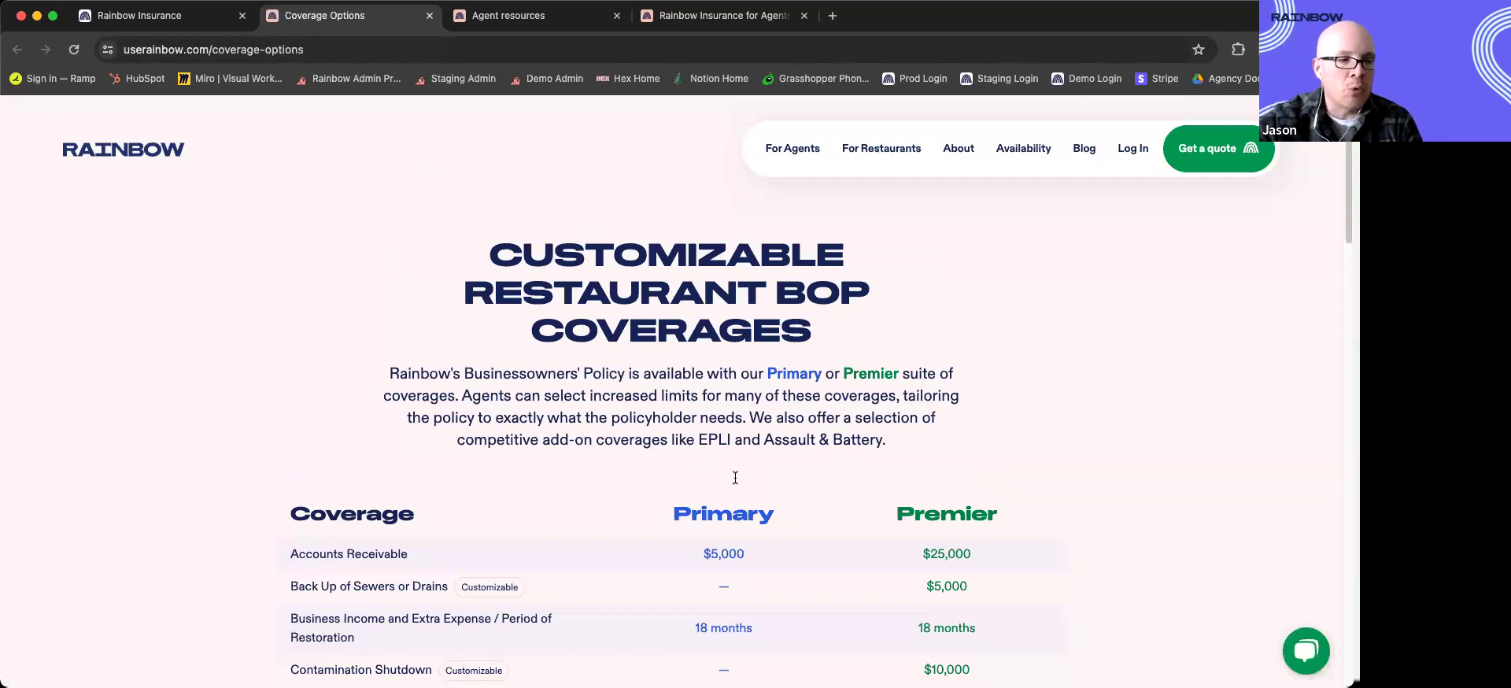
{"action": "scroll", "coordinate": [866, 551], "scroll_direction": "down", "scroll_amount": 8}
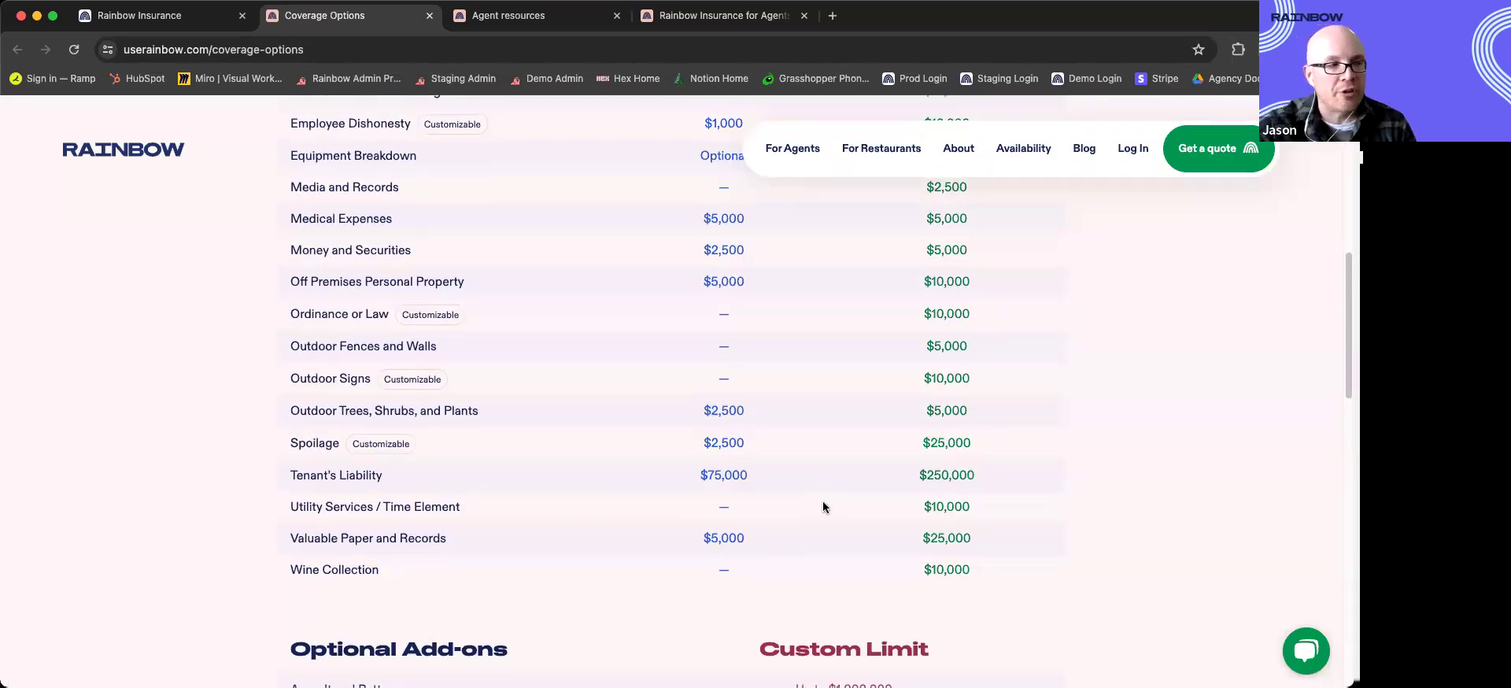
{"action": "scroll", "coordinate": [823, 500], "scroll_direction": "up", "scroll_amount": 1}
{"action": "scroll", "coordinate": [762, 510], "scroll_direction": "down", "scroll_amount": 4}
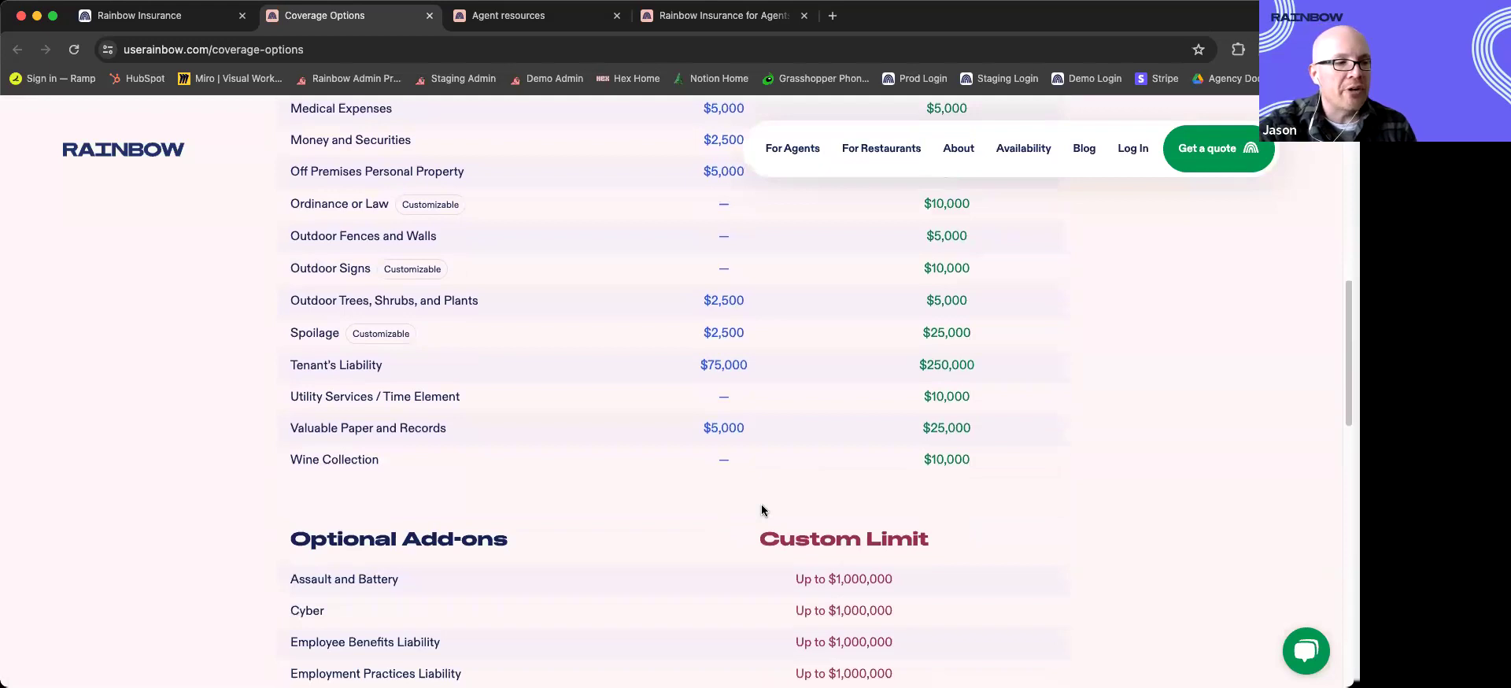
{"action": "scroll", "coordinate": [630, 527], "scroll_direction": "down", "scroll_amount": 2}
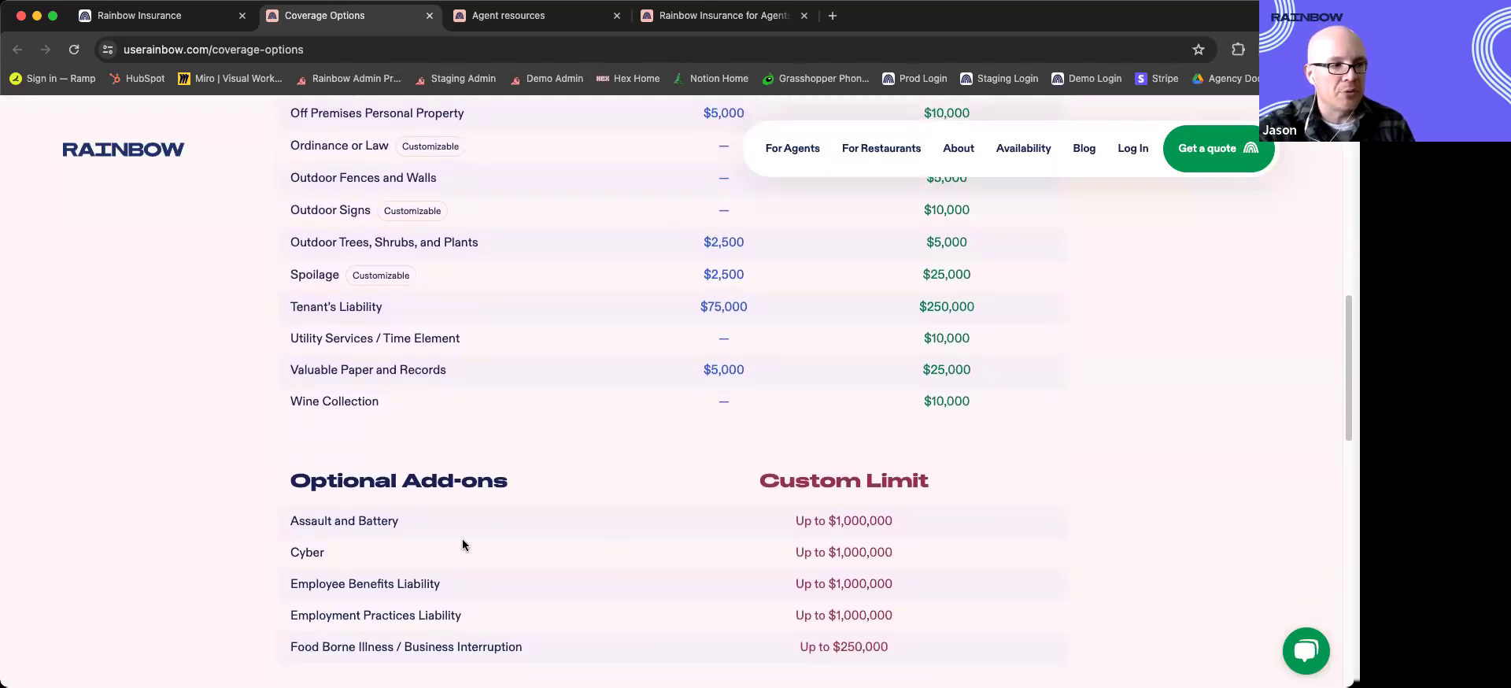
{"action": "scroll", "coordinate": [513, 560], "scroll_direction": "up", "scroll_amount": 9}
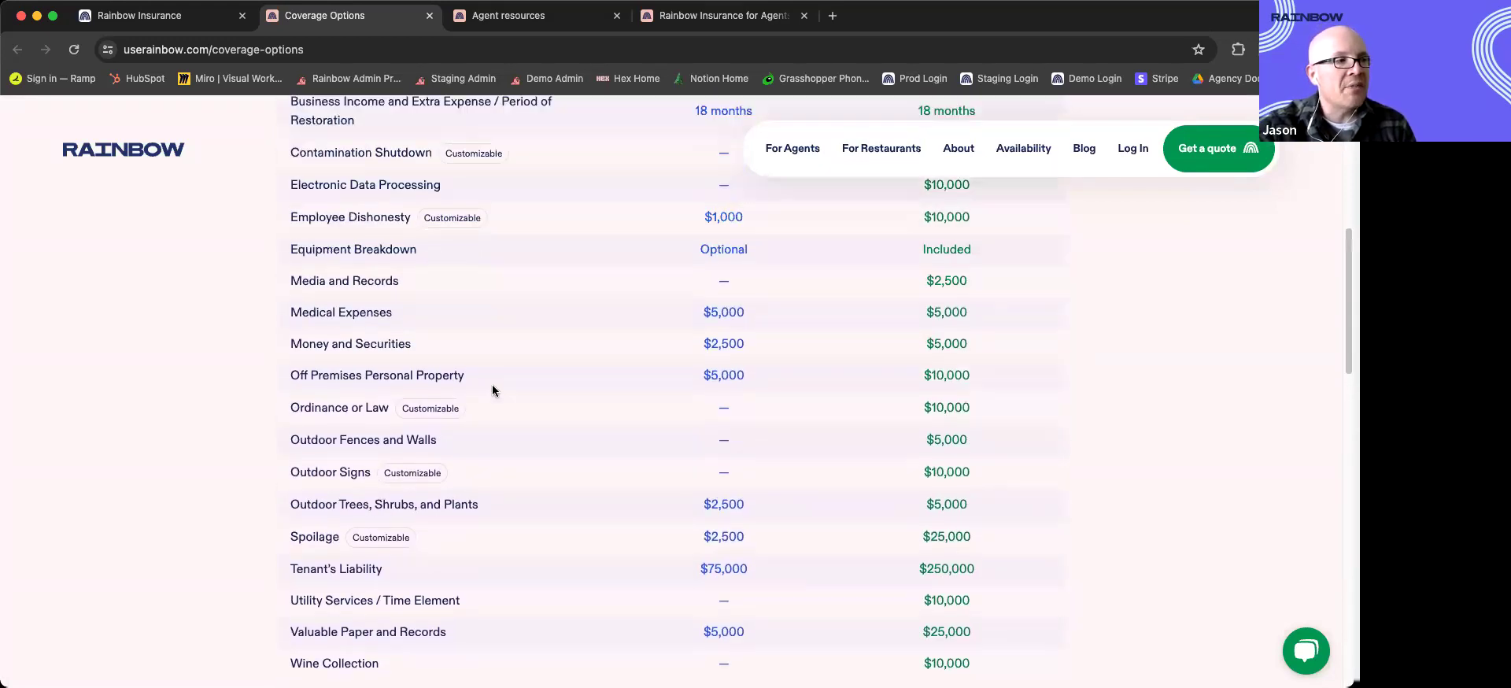
{"action": "scroll", "coordinate": [590, 354], "scroll_direction": "up", "scroll_amount": 4}
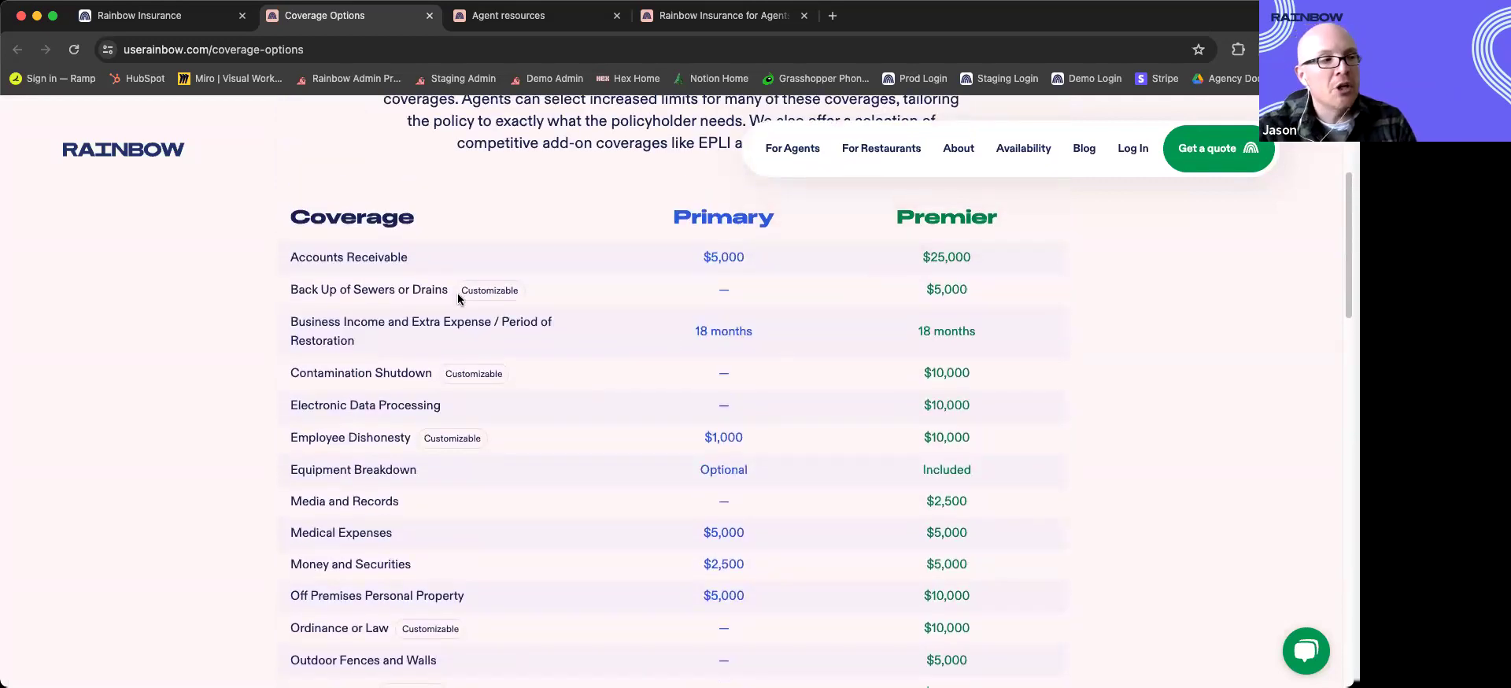
Step: Highlight the customizable Back Up of Sewers or Drains, Contamination Shutdown and Employee Dishonesty coverages, and return to the application's Optional Coverages section
{"action": "left_click_drag", "start_coordinate": [276, 288], "coordinate": [473, 311]}
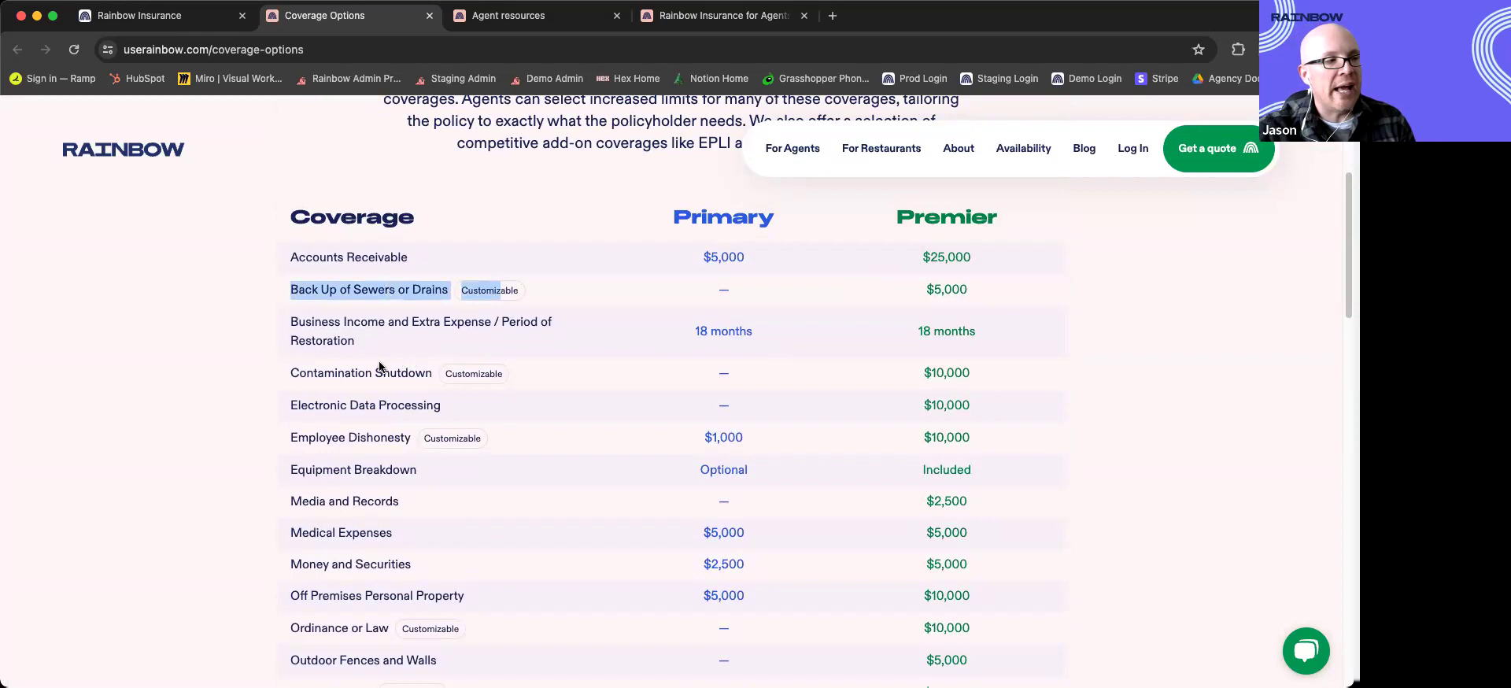
{"action": "left_click_drag", "start_coordinate": [298, 373], "coordinate": [533, 376]}
{"action": "left_click_drag", "start_coordinate": [296, 433], "coordinate": [482, 437]}
{"action": "scroll", "coordinate": [489, 493], "scroll_direction": "down", "scroll_amount": 1}
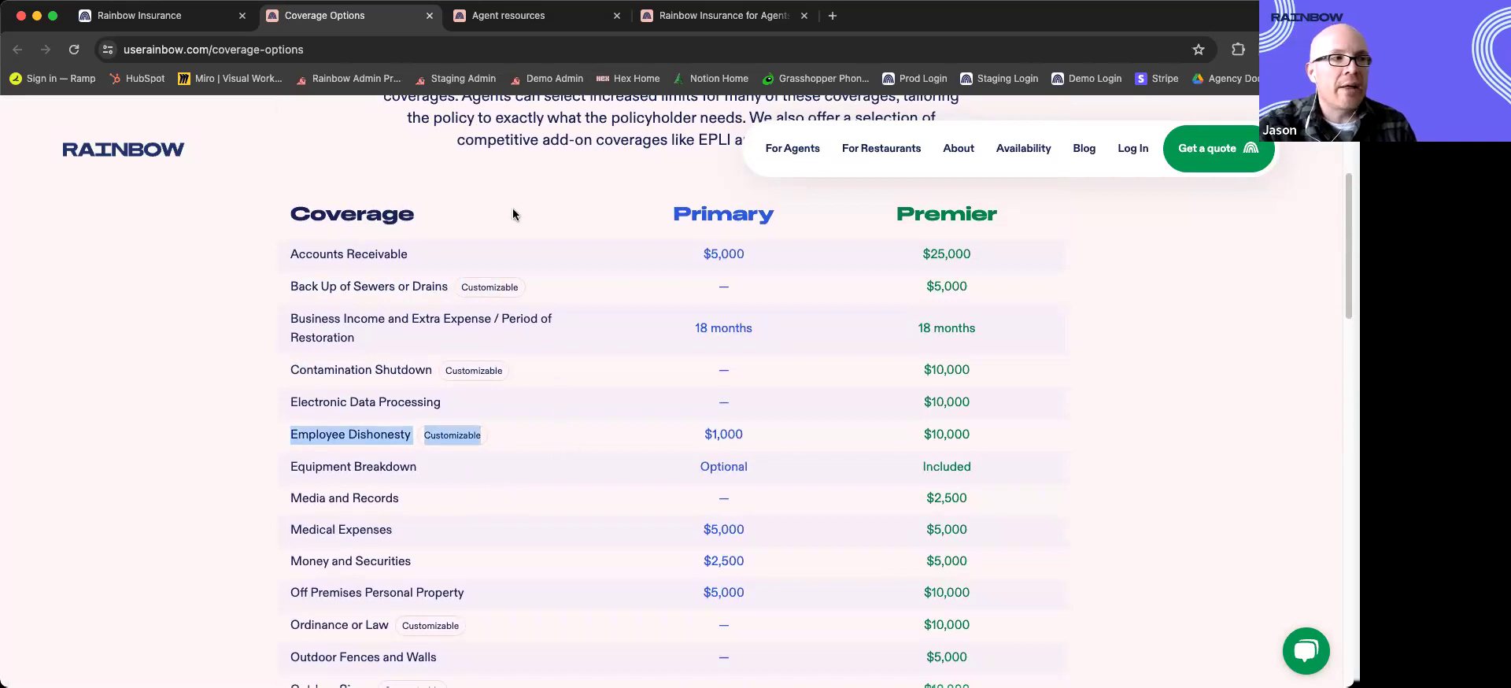
{"action": "left_click", "coordinate": [163, 27]}
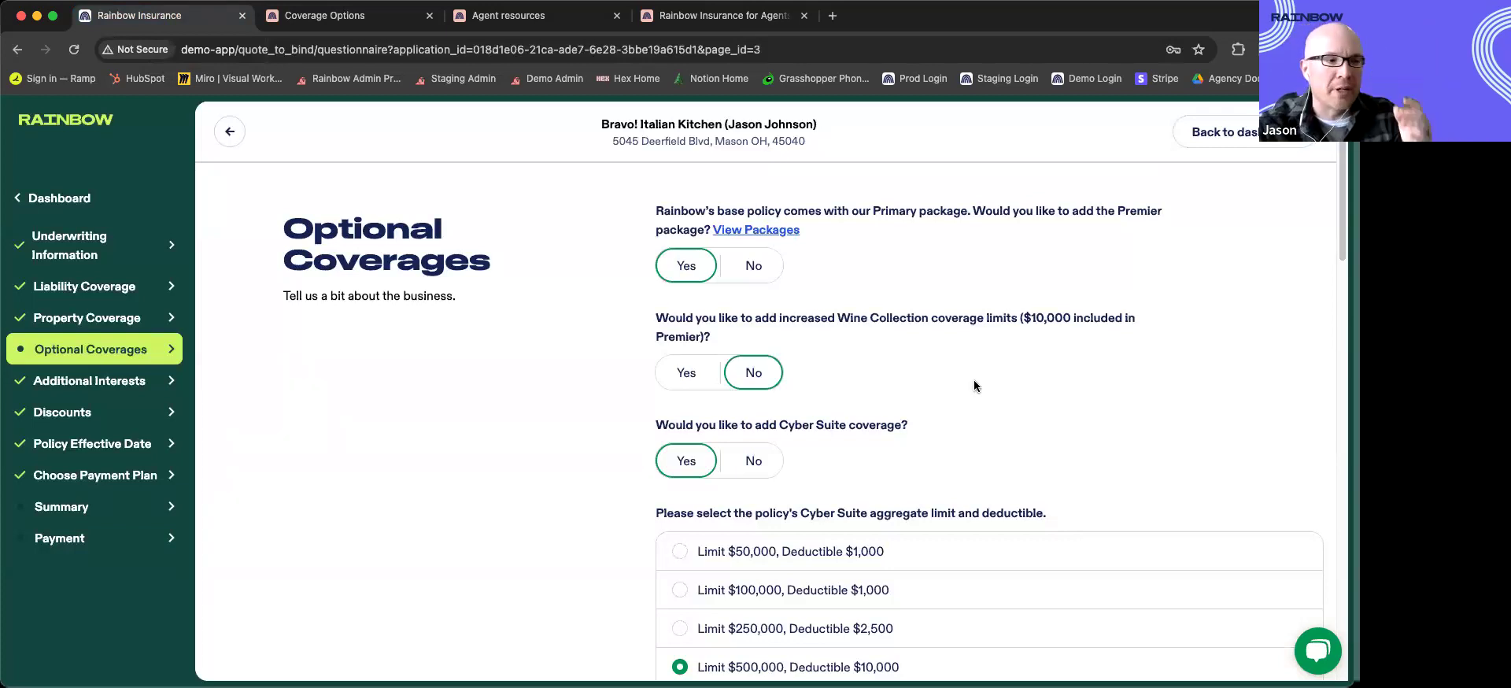
Step: Examine the Cyber Suite coverage question, its aggregate limit and deductible options, and the cyber incident and IT security questions
{"action": "scroll", "coordinate": [1012, 391], "scroll_direction": "down", "scroll_amount": 1}
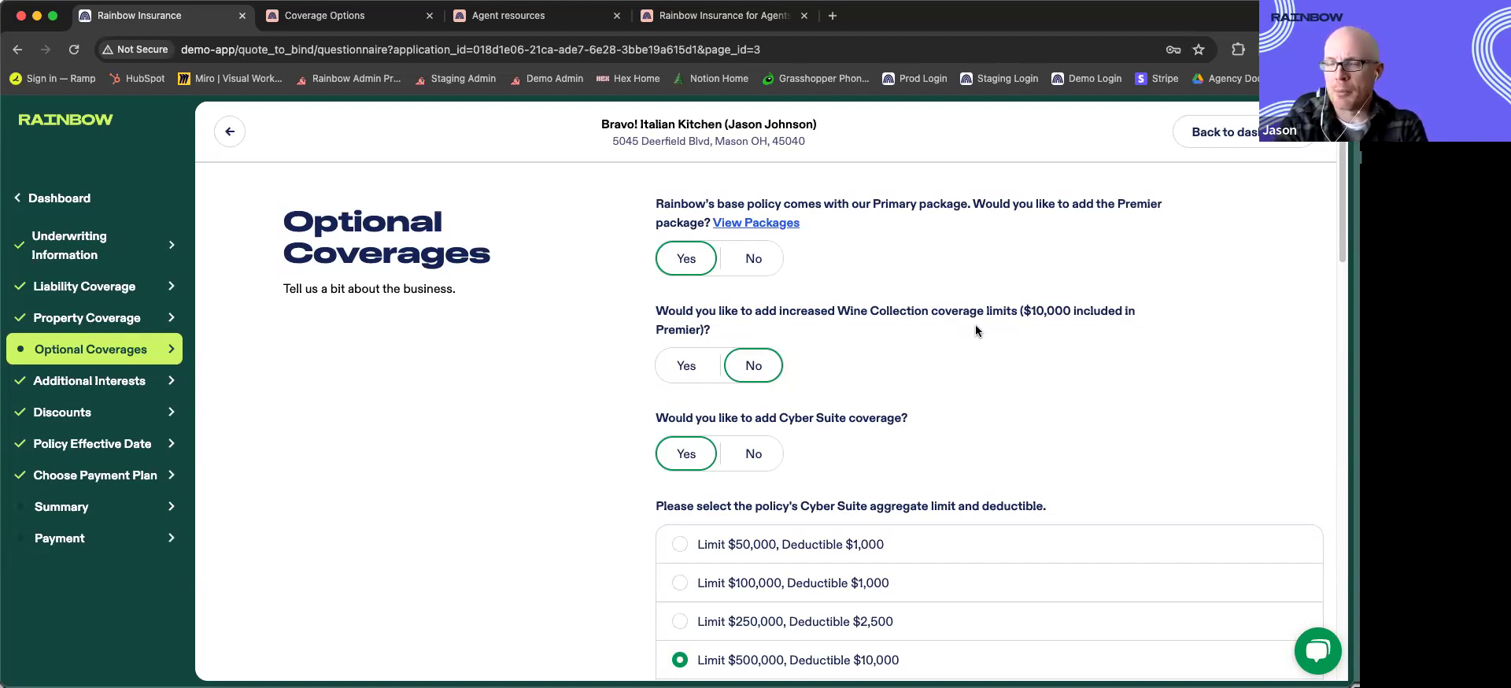
{"action": "left_click", "coordinate": [764, 463]}
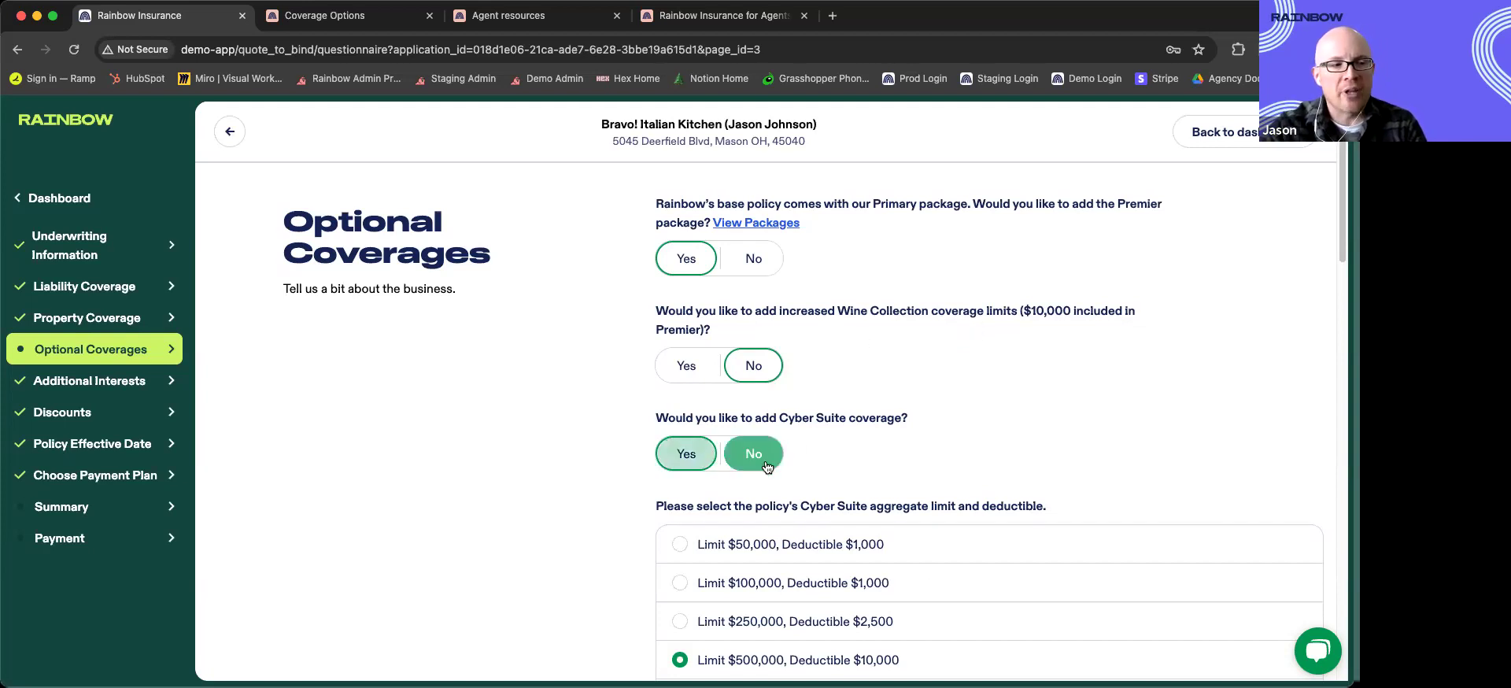
{"action": "scroll", "coordinate": [767, 466], "scroll_direction": "down", "scroll_amount": 2}
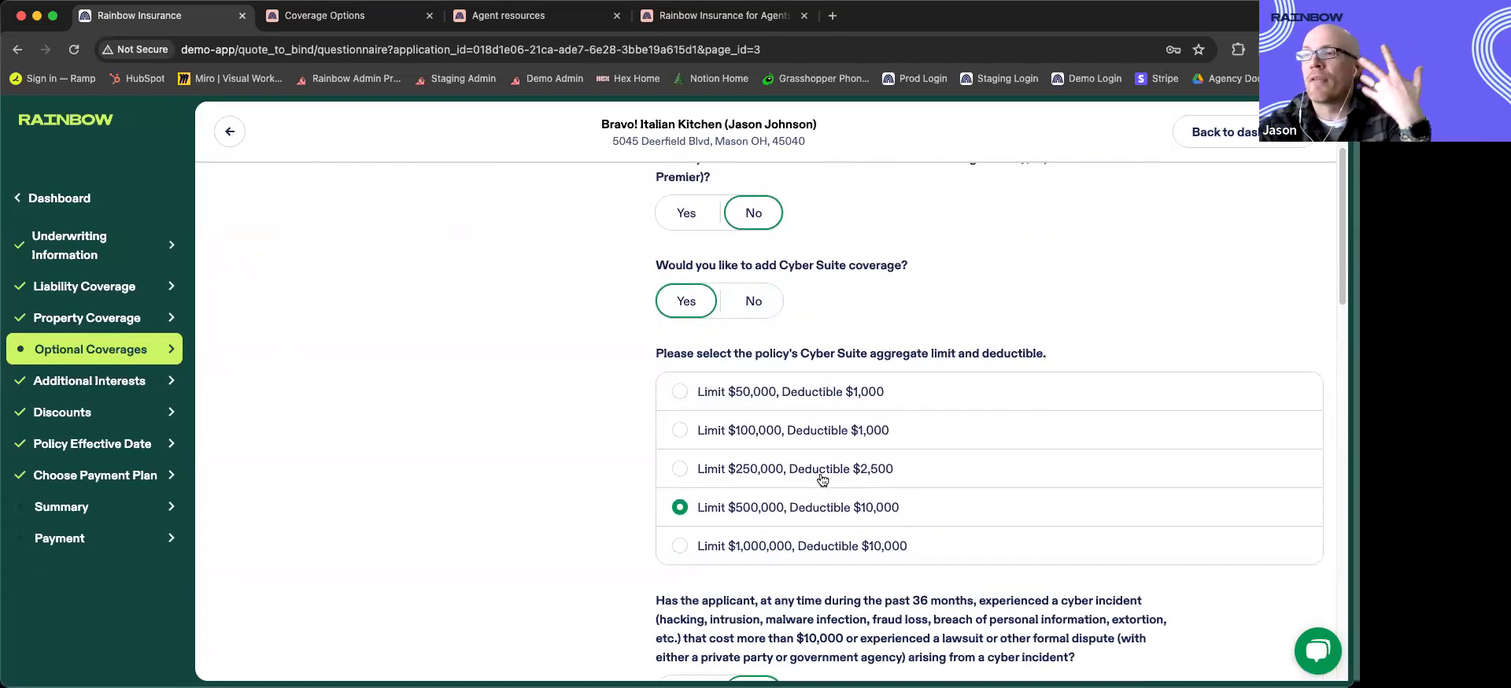
{"action": "scroll", "coordinate": [829, 630], "scroll_direction": "down", "scroll_amount": 1}
{"action": "scroll", "coordinate": [829, 629], "scroll_direction": "down", "scroll_amount": 5}
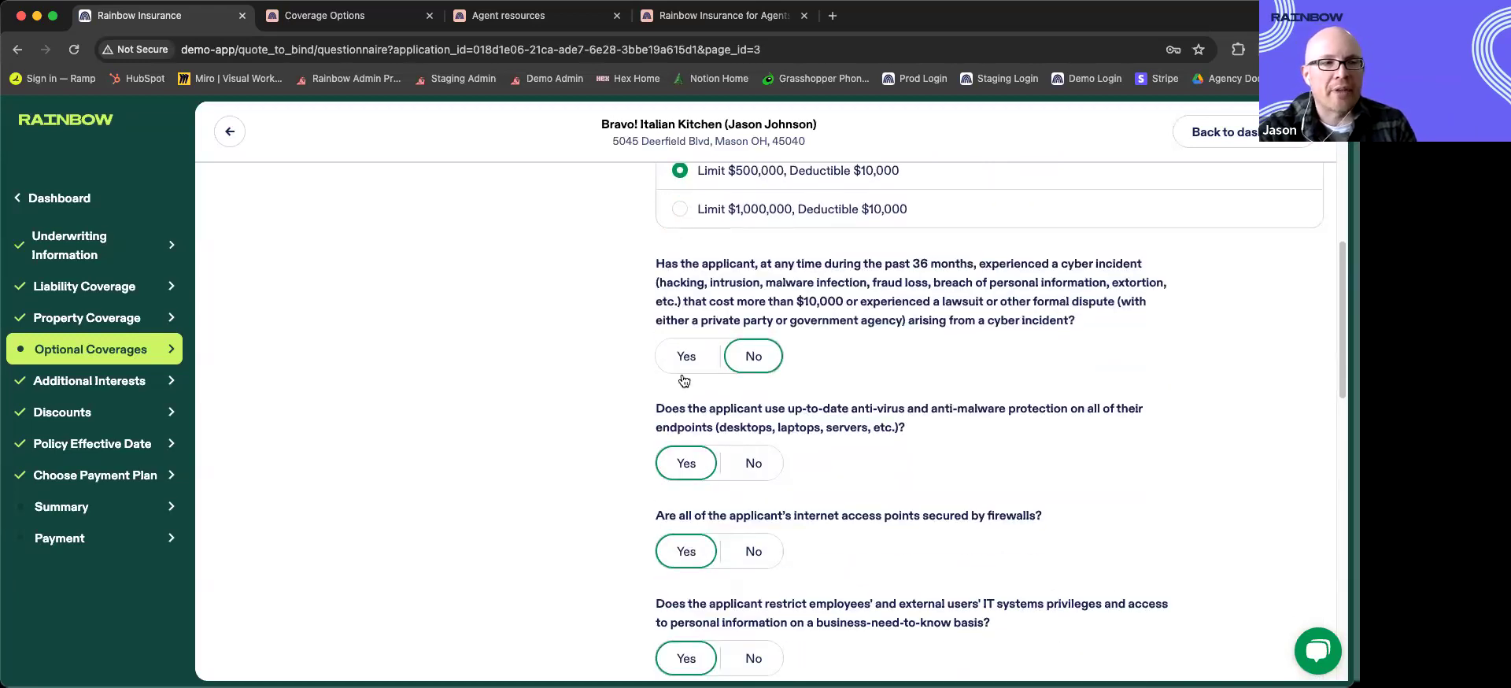
{"action": "scroll", "coordinate": [819, 433], "scroll_direction": "down", "scroll_amount": 1}
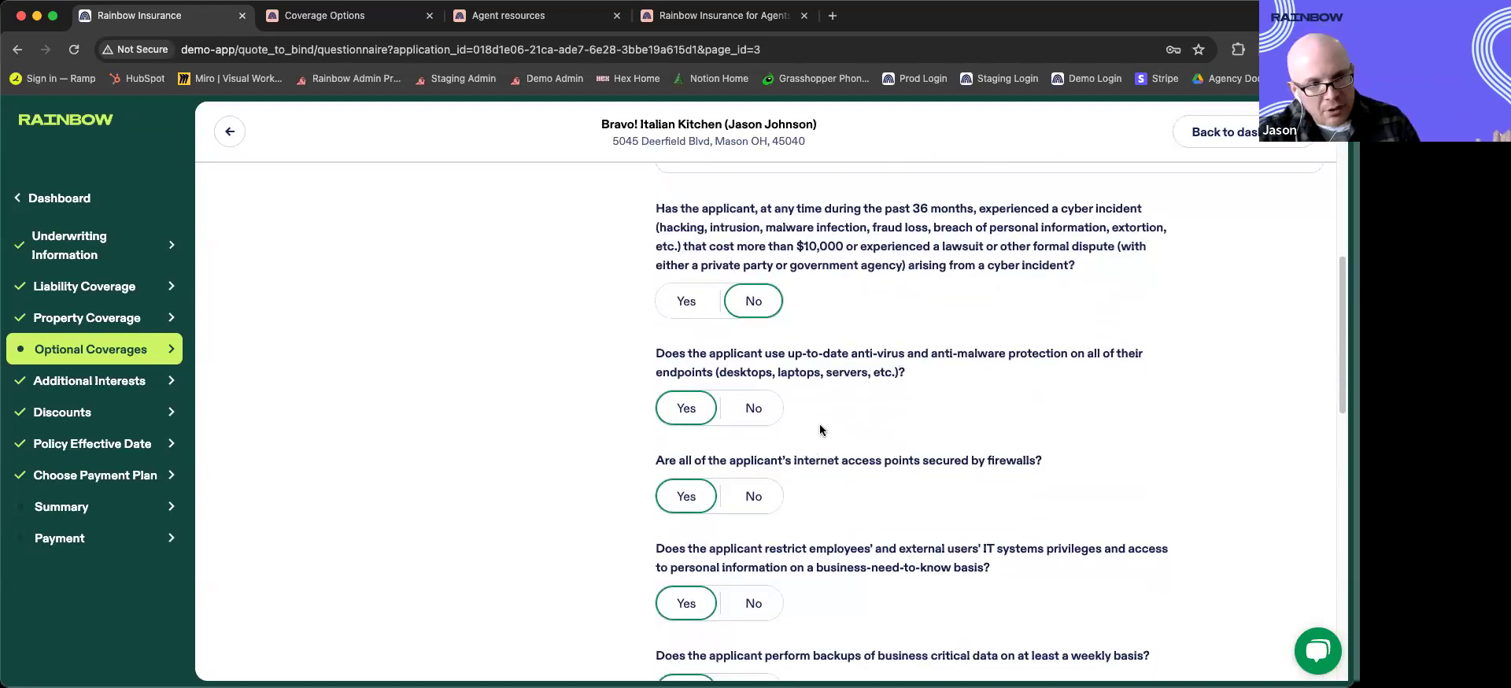
{"action": "scroll", "coordinate": [835, 508], "scroll_direction": "down", "scroll_amount": 1}
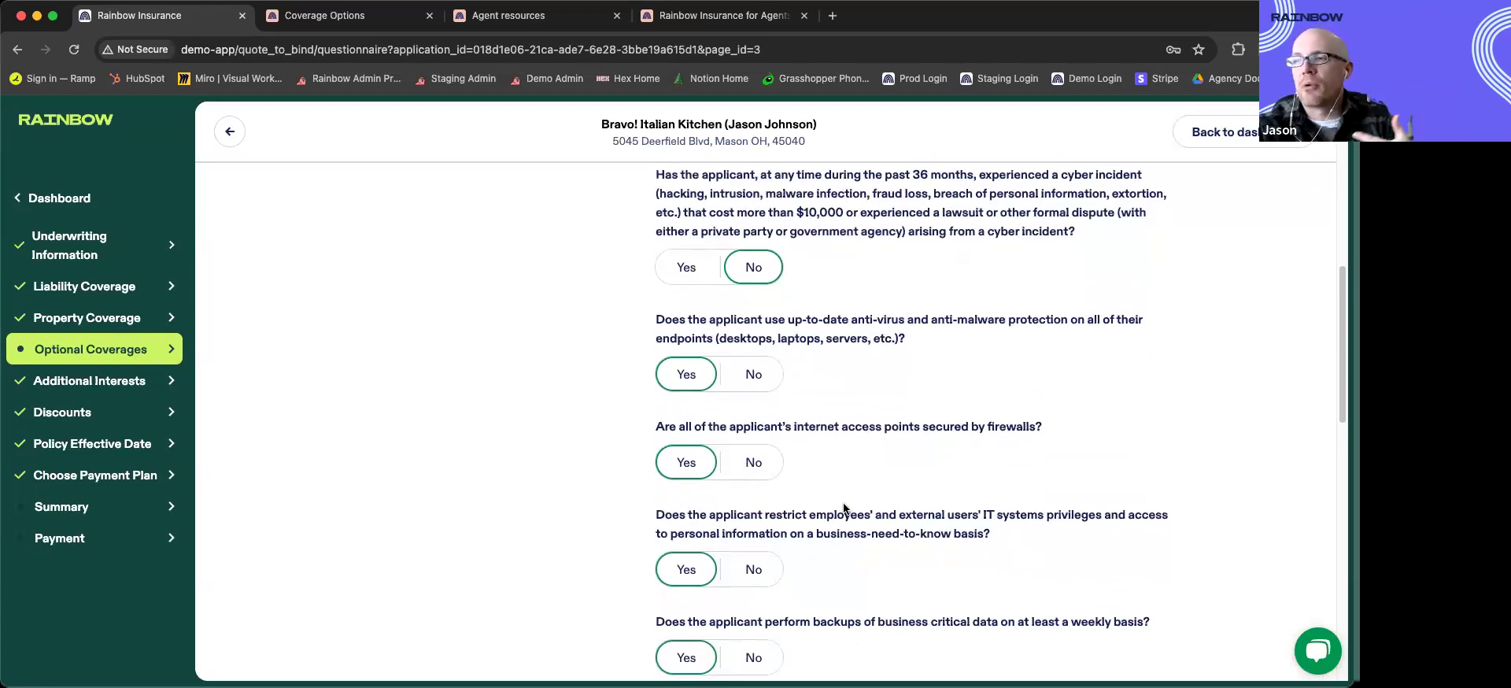
{"action": "scroll", "coordinate": [843, 508], "scroll_direction": "down", "scroll_amount": 5}
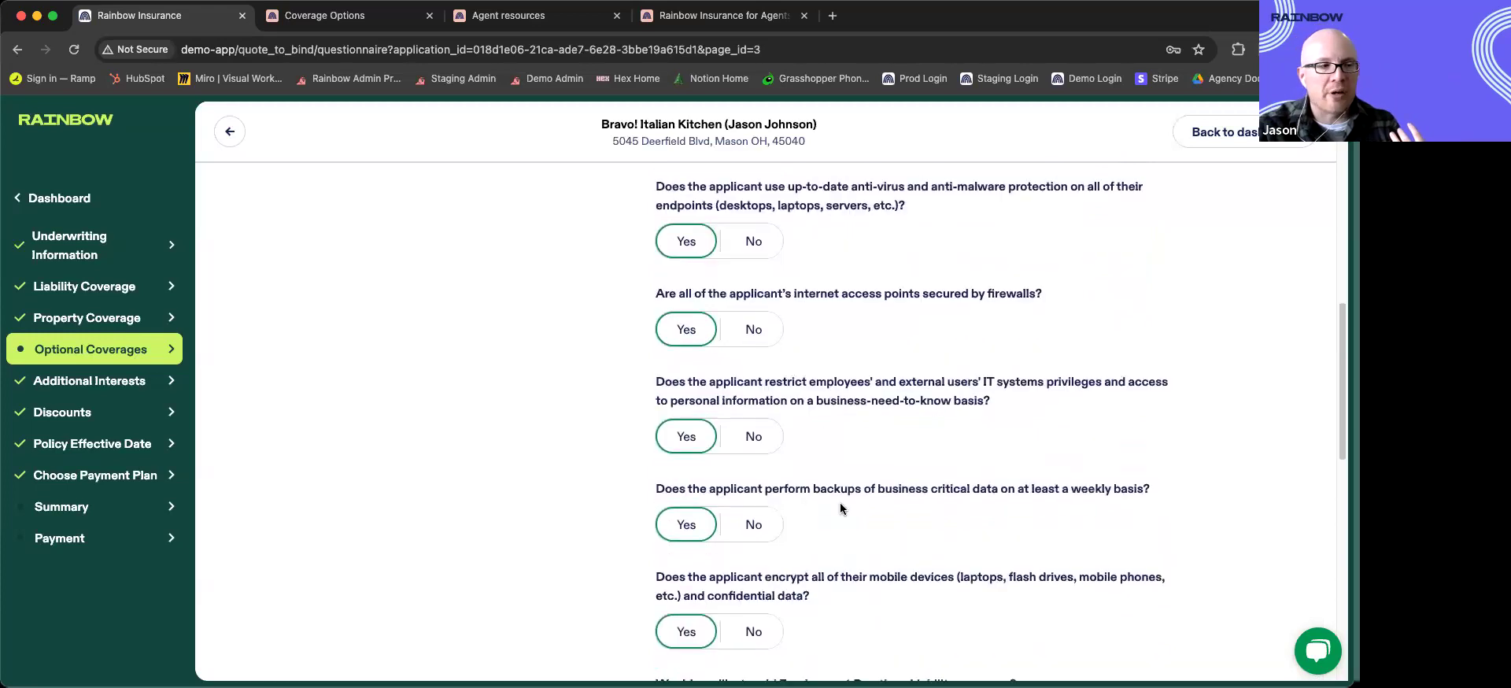
{"action": "scroll", "coordinate": [839, 507], "scroll_direction": "down", "scroll_amount": 4}
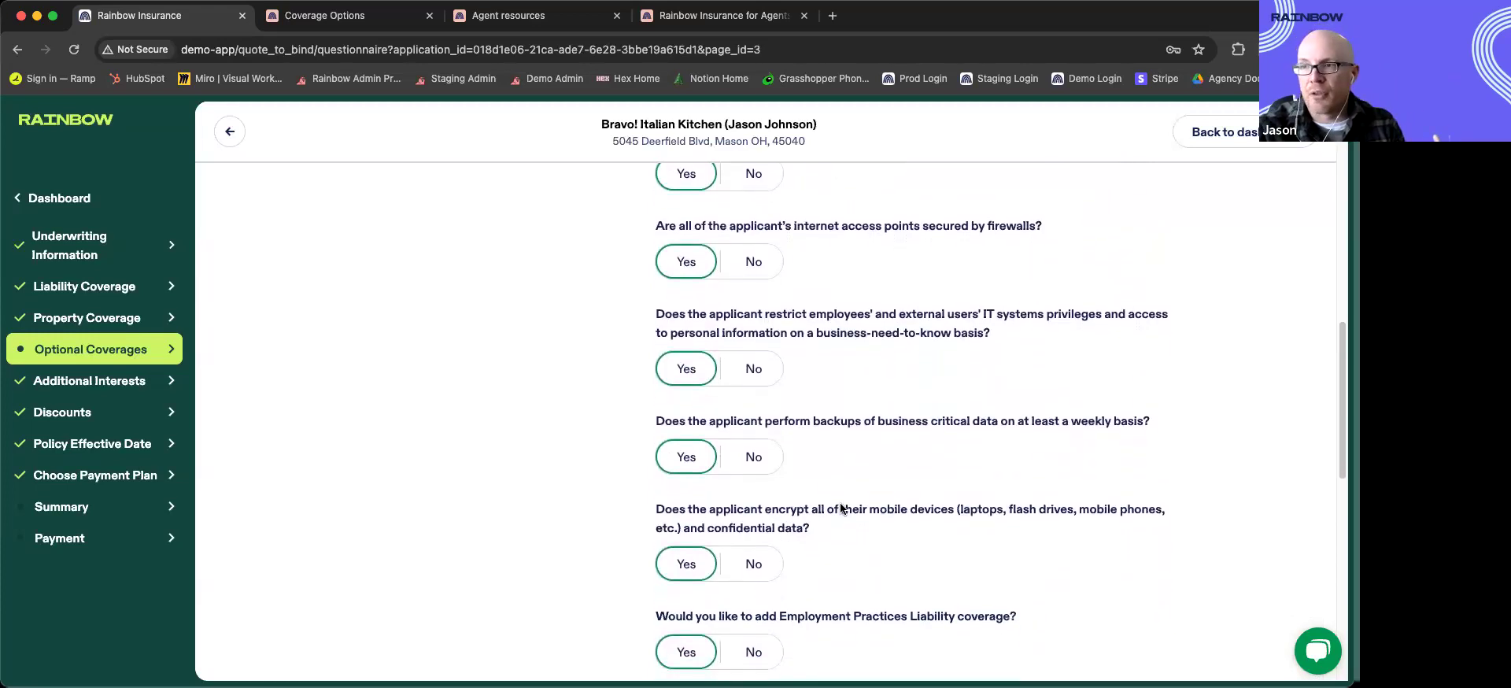
{"action": "scroll", "coordinate": [837, 506], "scroll_direction": "down", "scroll_amount": 1}
Step: Highlight the Employment Practices Liability coverage question and examine its limit and deductible options
{"action": "left_click_drag", "start_coordinate": [656, 470], "coordinate": [808, 470]}
{"action": "scroll", "coordinate": [750, 486], "scroll_direction": "down", "scroll_amount": 2}
{"action": "scroll", "coordinate": [960, 535], "scroll_direction": "down", "scroll_amount": 13}
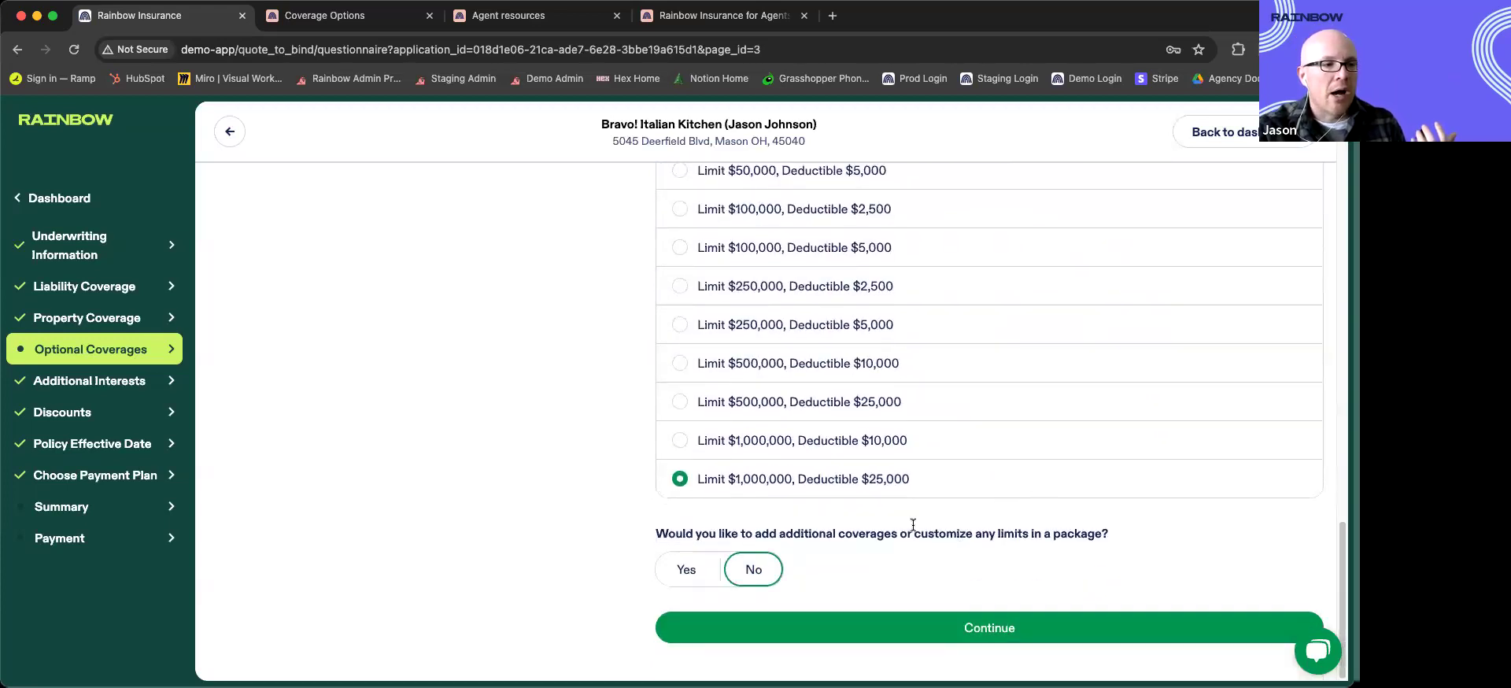
Step: Switch the additional coverages and custom limits answer to Yes to view the listed coverages, and back to No
{"action": "left_click_drag", "start_coordinate": [716, 534], "coordinate": [1040, 536]}
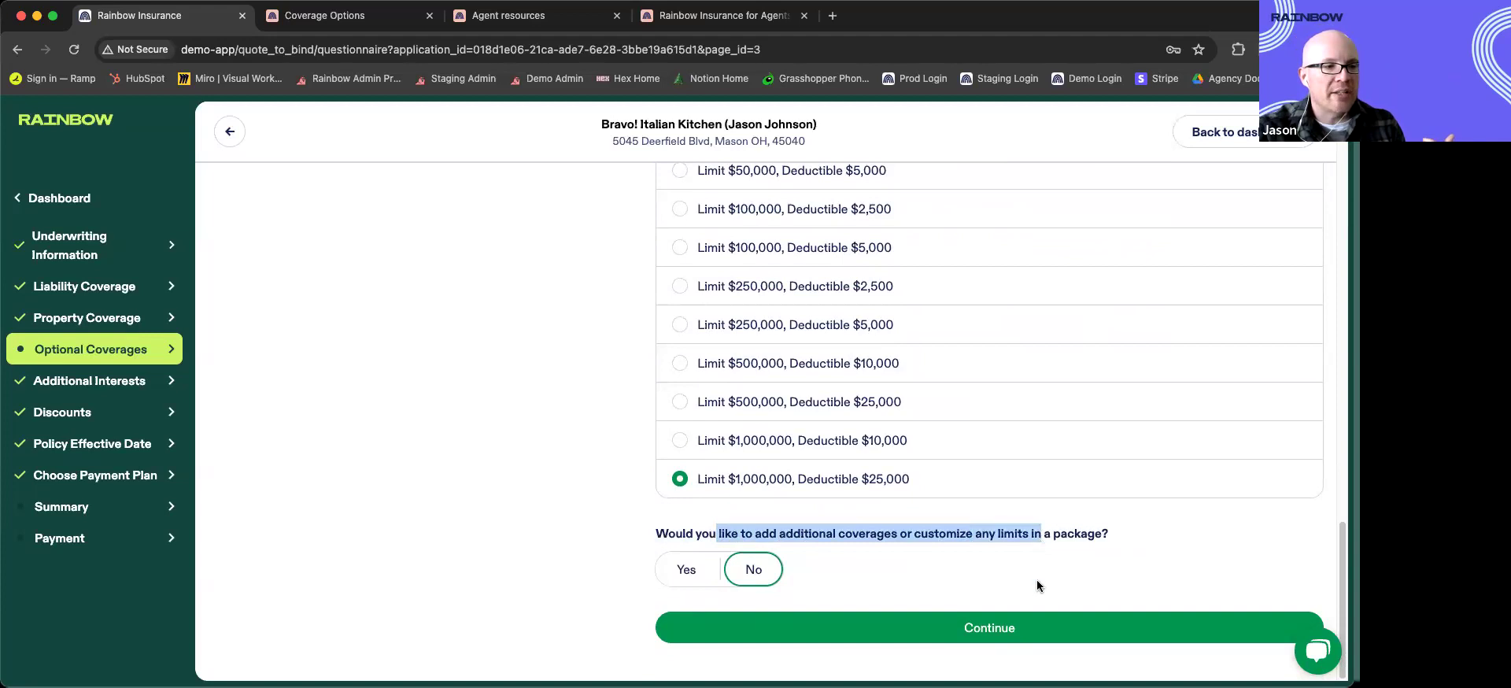
{"action": "left_click", "coordinate": [699, 575]}
{"action": "scroll", "coordinate": [952, 546], "scroll_direction": "down", "scroll_amount": 4}
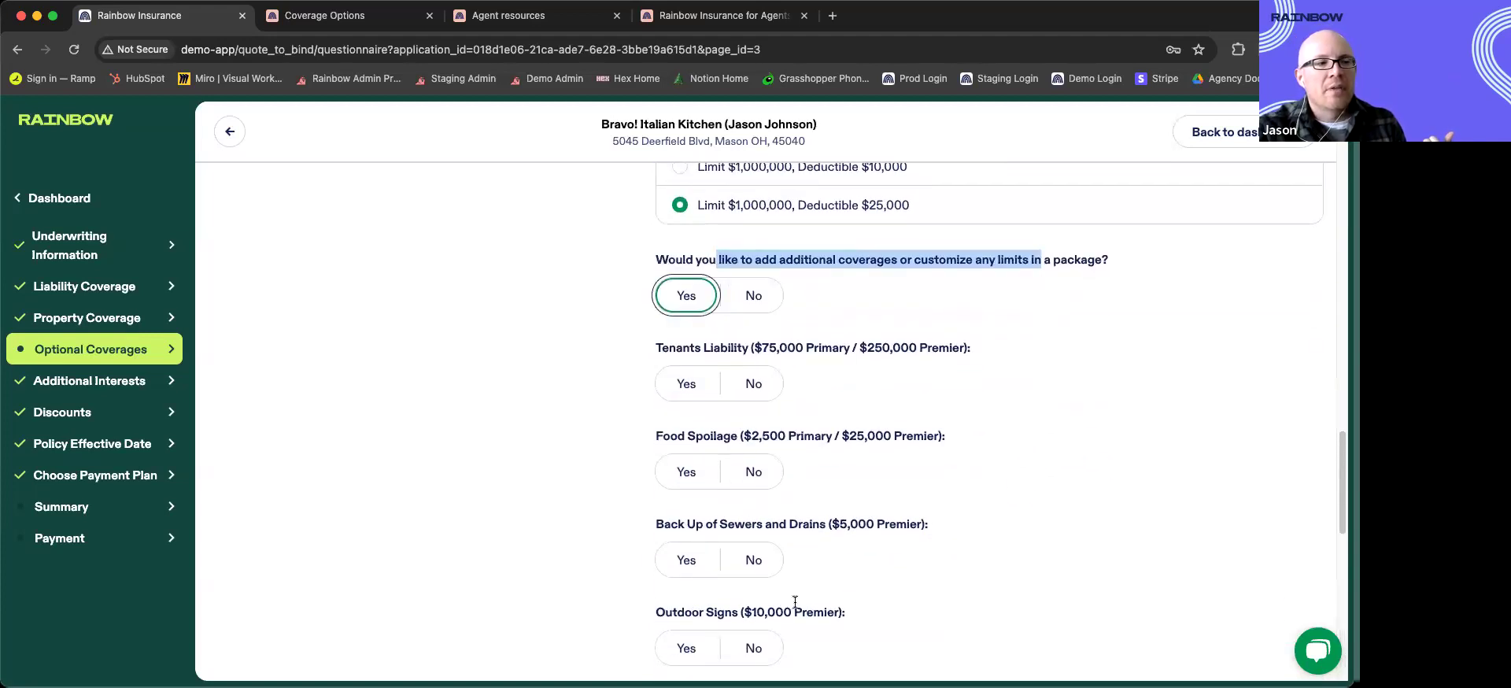
{"action": "scroll", "coordinate": [692, 457], "scroll_direction": "down", "scroll_amount": 10}
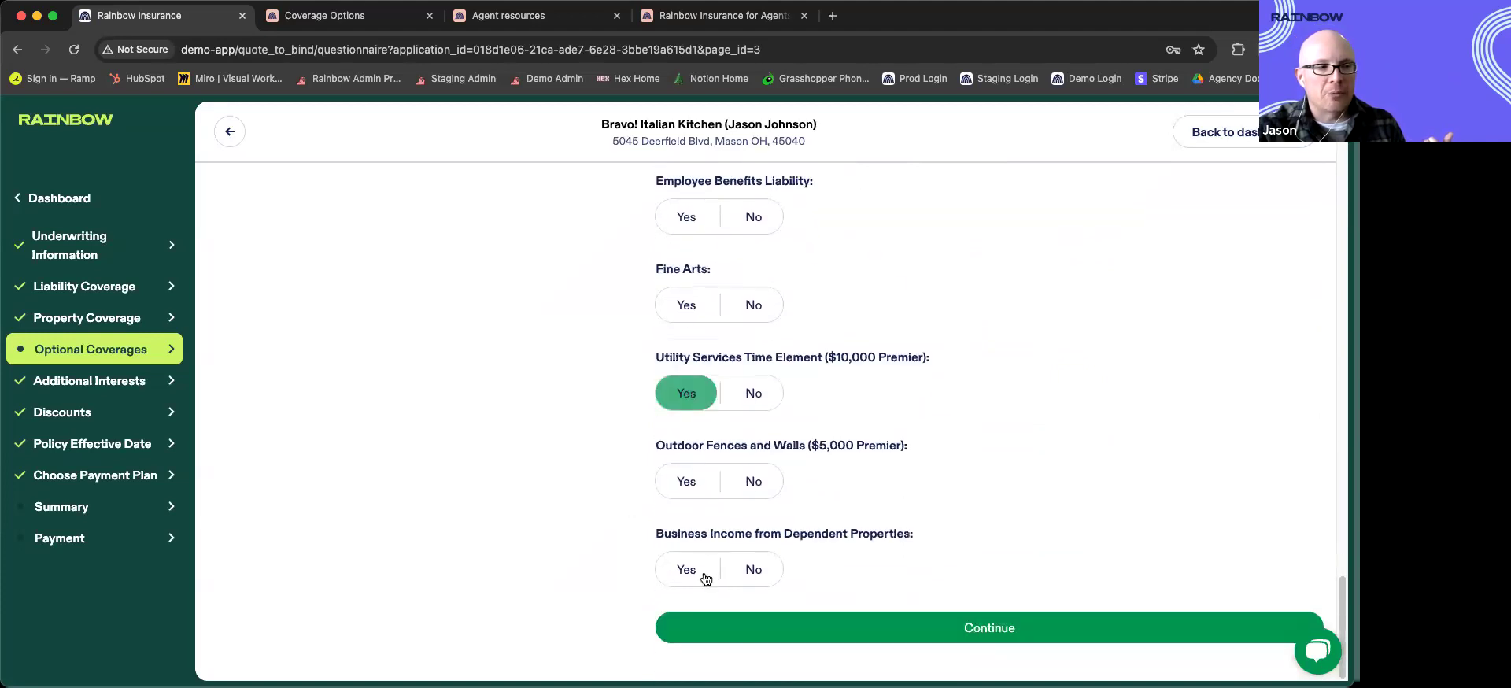
{"action": "scroll", "coordinate": [733, 354], "scroll_direction": "up", "scroll_amount": 10}
{"action": "left_click", "coordinate": [753, 409]}
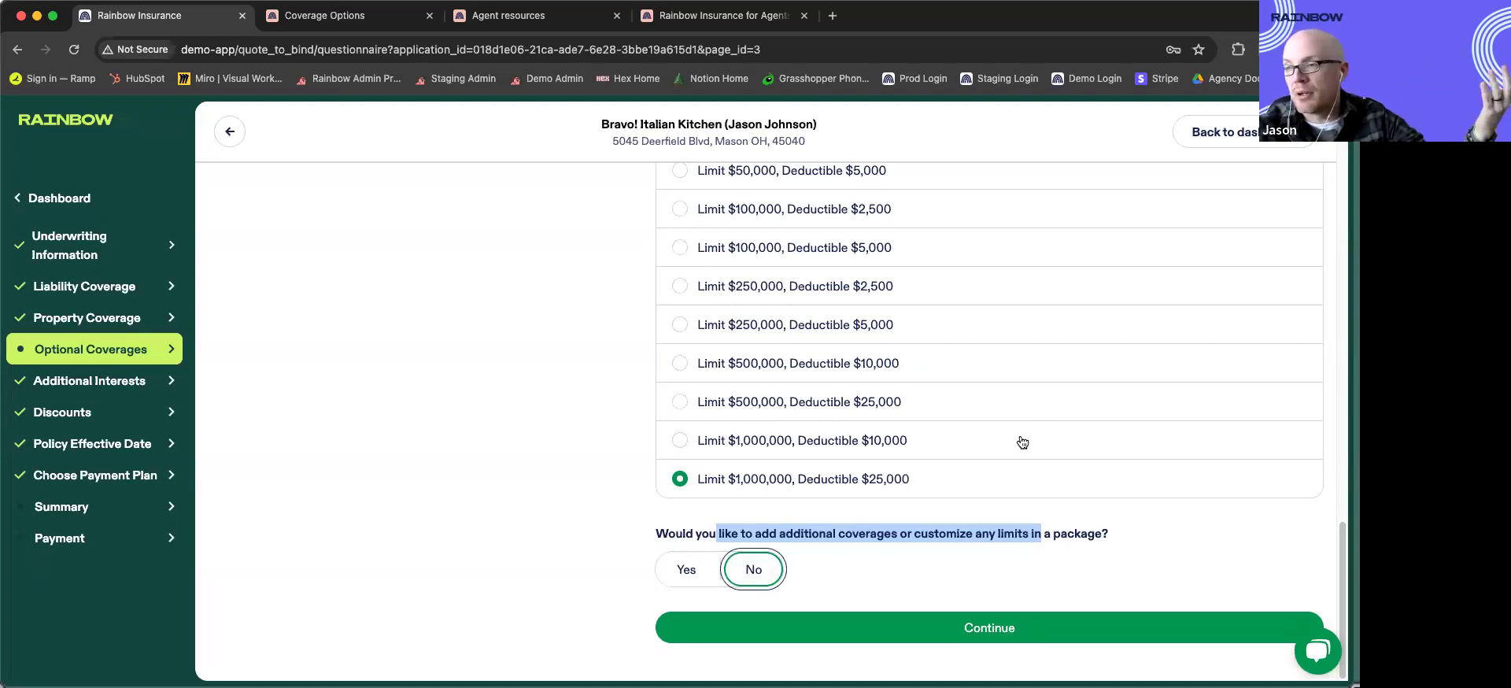
Step: Continue through the Additional Interests section, reviewing its blanket insured and waiver questions, to the Discounts section
{"action": "left_click", "coordinate": [1074, 643]}
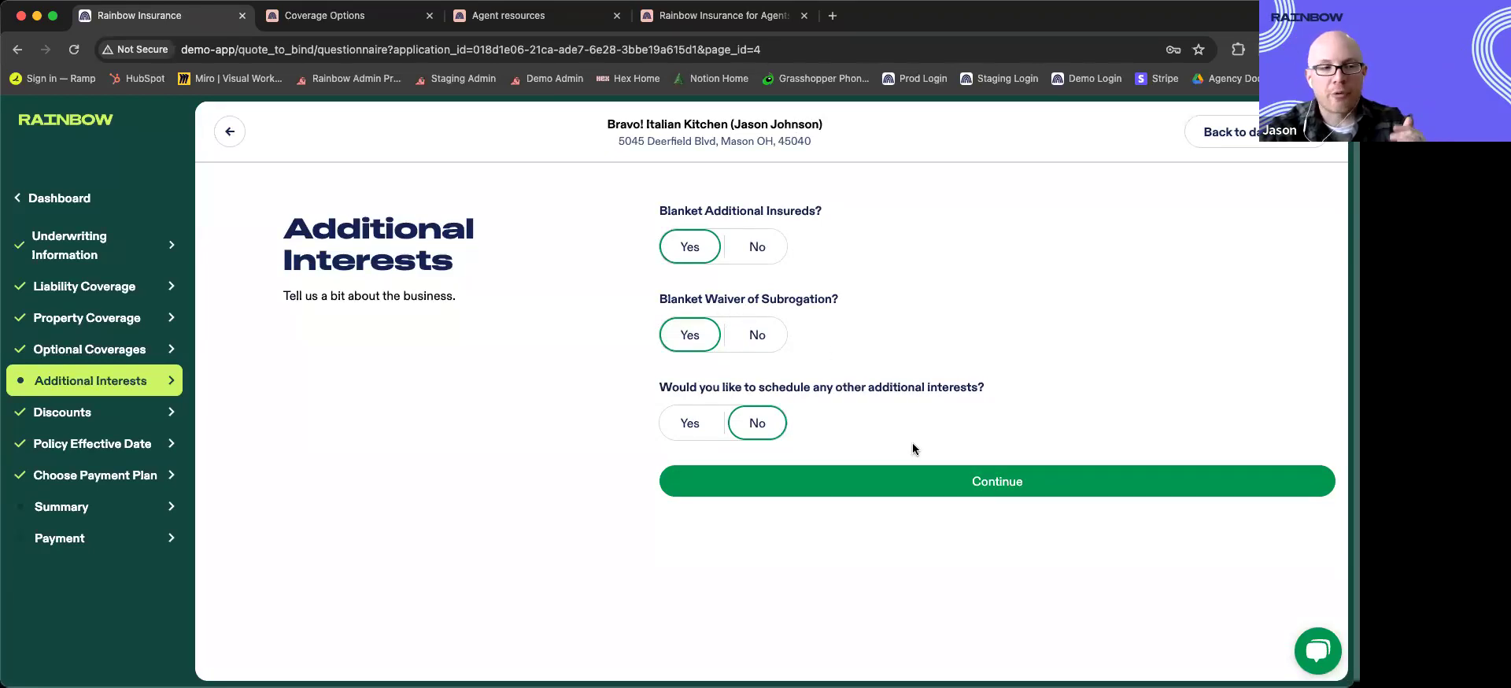
{"action": "left_click", "coordinate": [826, 484]}
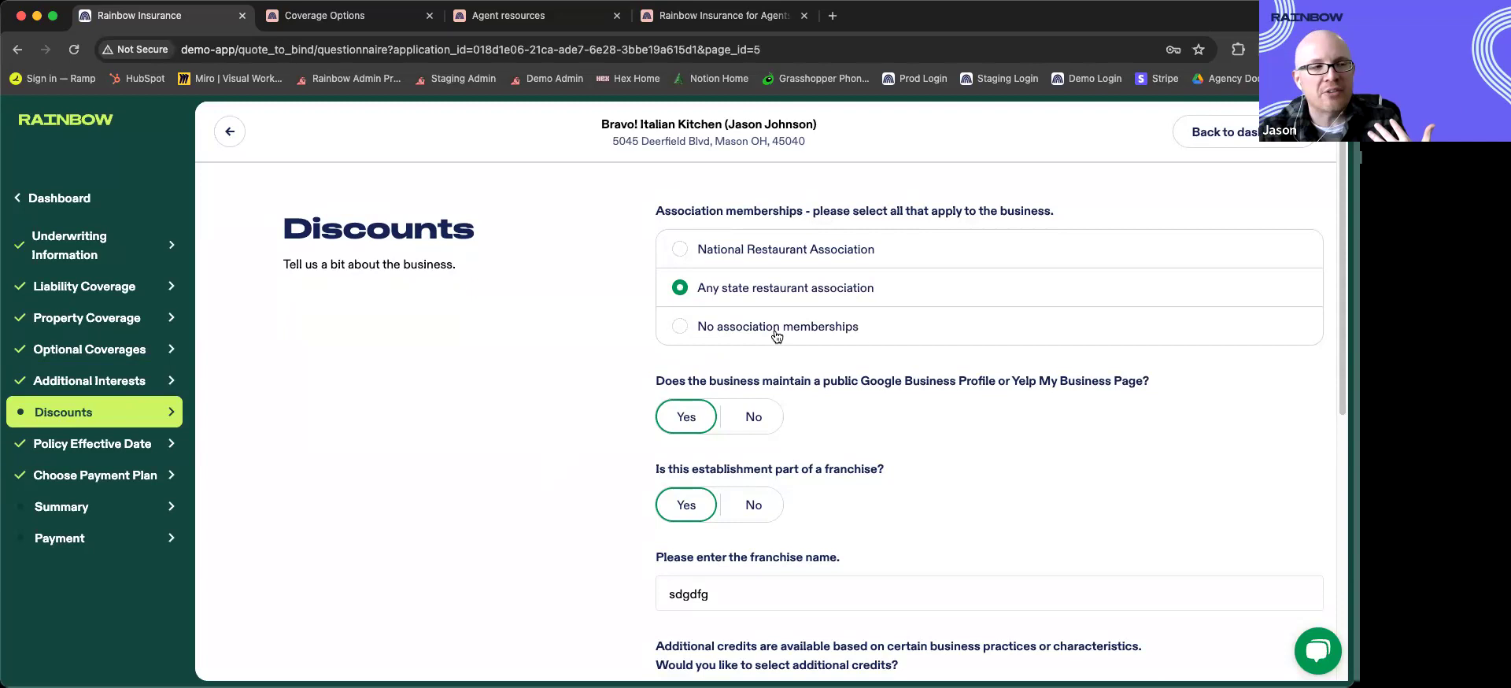
Step: Review the association, business profile and franchise questions, and deselect the under-50% full-time employee turnover criterion in the additional credits
{"action": "scroll", "coordinate": [819, 409], "scroll_direction": "down", "scroll_amount": 1}
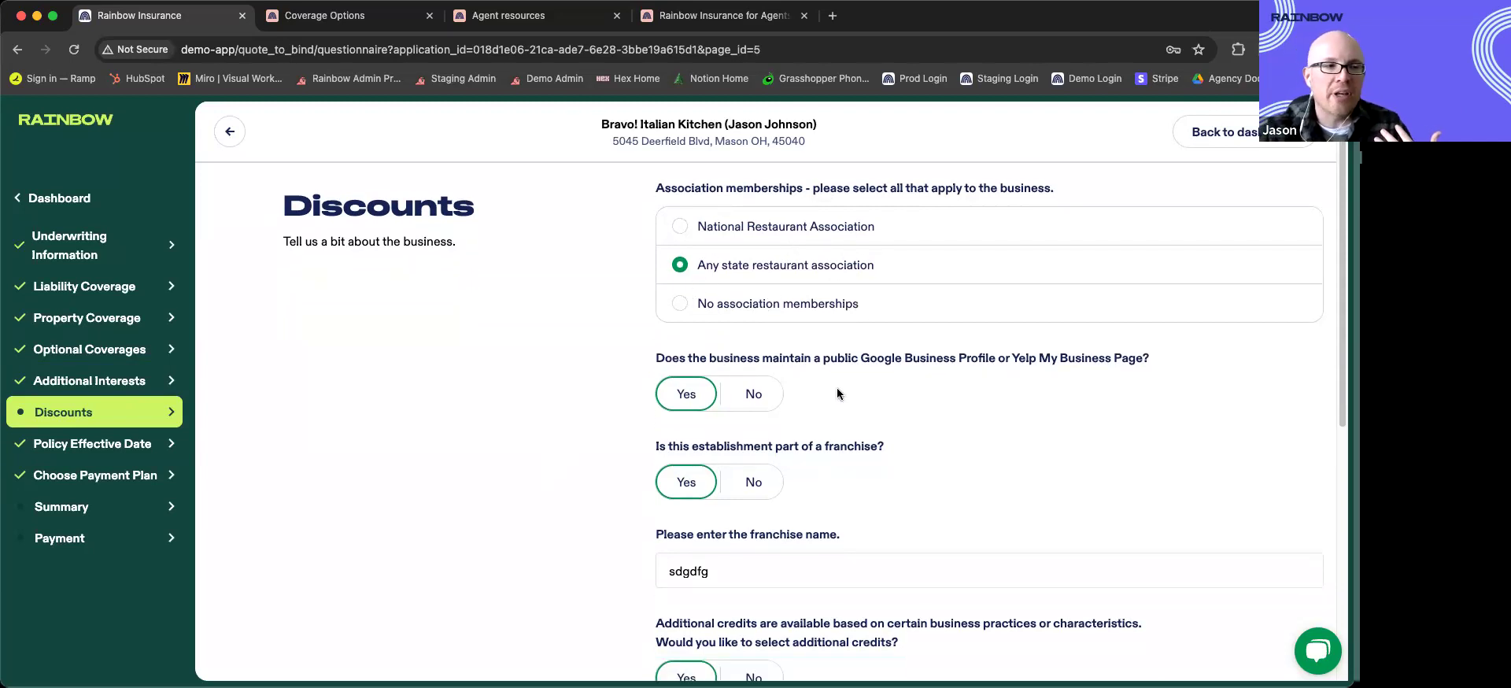
{"action": "scroll", "coordinate": [944, 444], "scroll_direction": "down", "scroll_amount": 1}
{"action": "scroll", "coordinate": [942, 449], "scroll_direction": "down", "scroll_amount": 2}
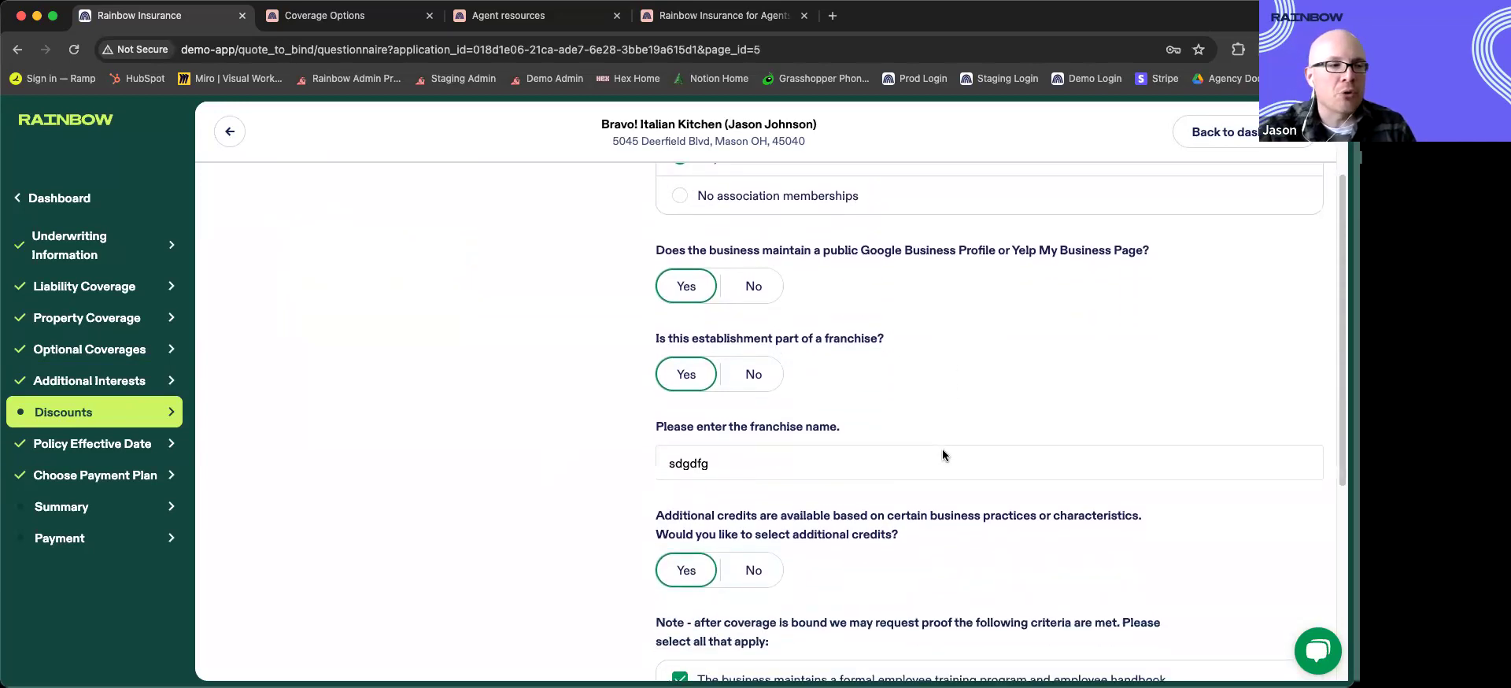
{"action": "scroll", "coordinate": [878, 444], "scroll_direction": "down", "scroll_amount": 1}
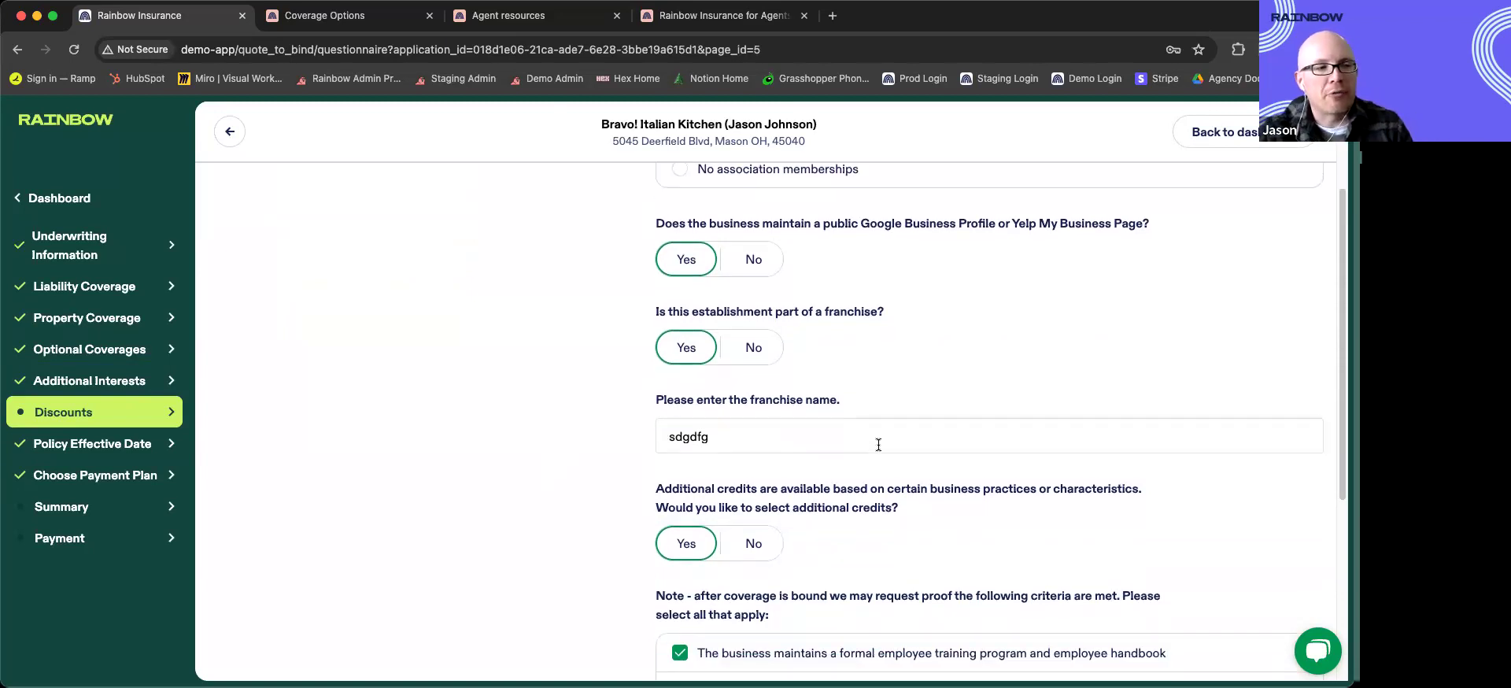
{"action": "scroll", "coordinate": [748, 457], "scroll_direction": "down", "scroll_amount": 3}
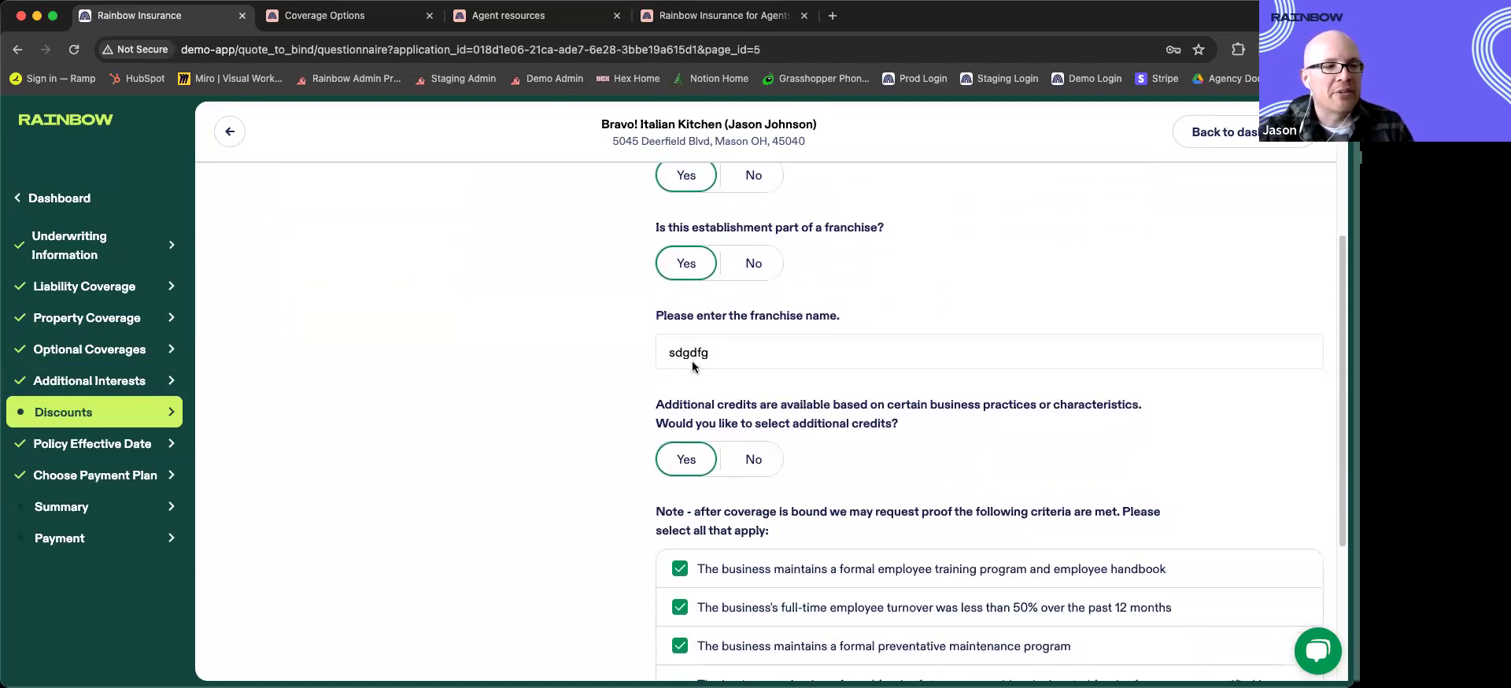
{"action": "scroll", "coordinate": [866, 480], "scroll_direction": "down", "scroll_amount": 1}
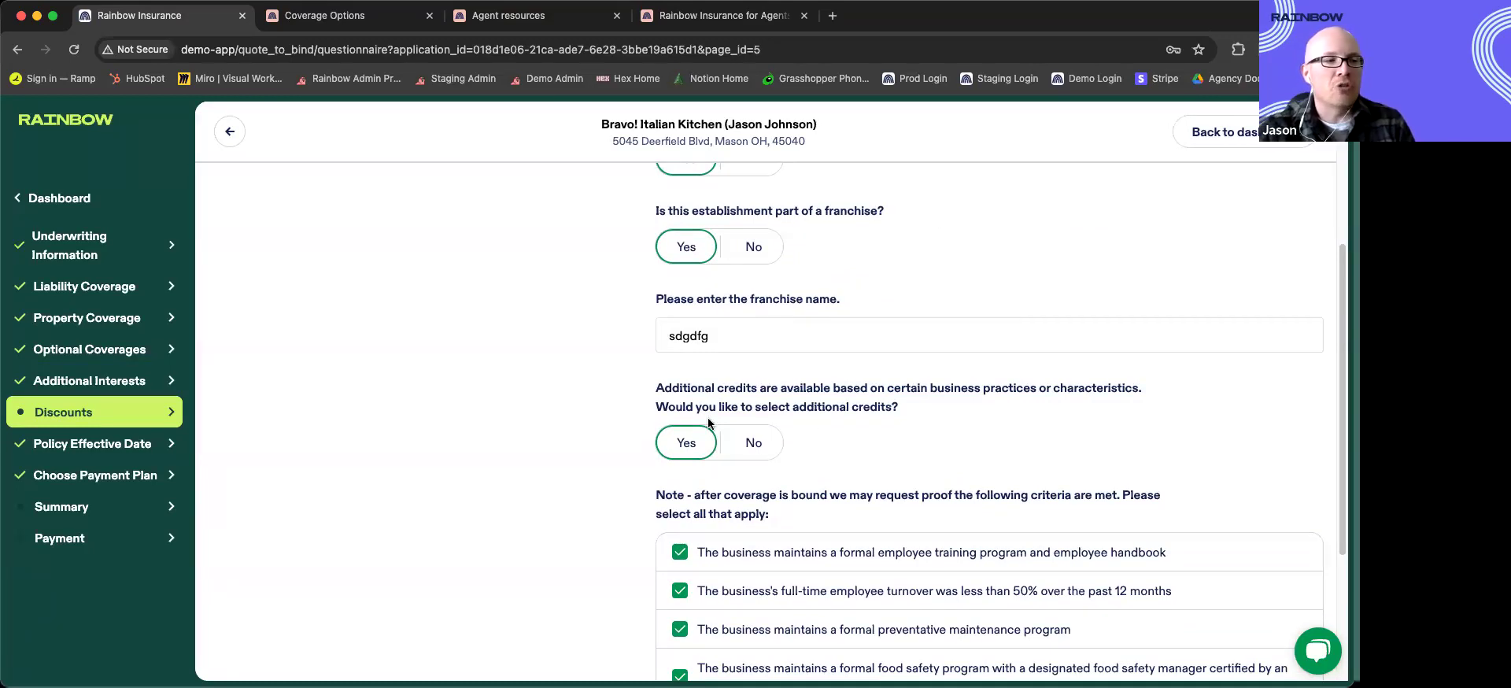
{"action": "scroll", "coordinate": [890, 510], "scroll_direction": "down", "scroll_amount": 5}
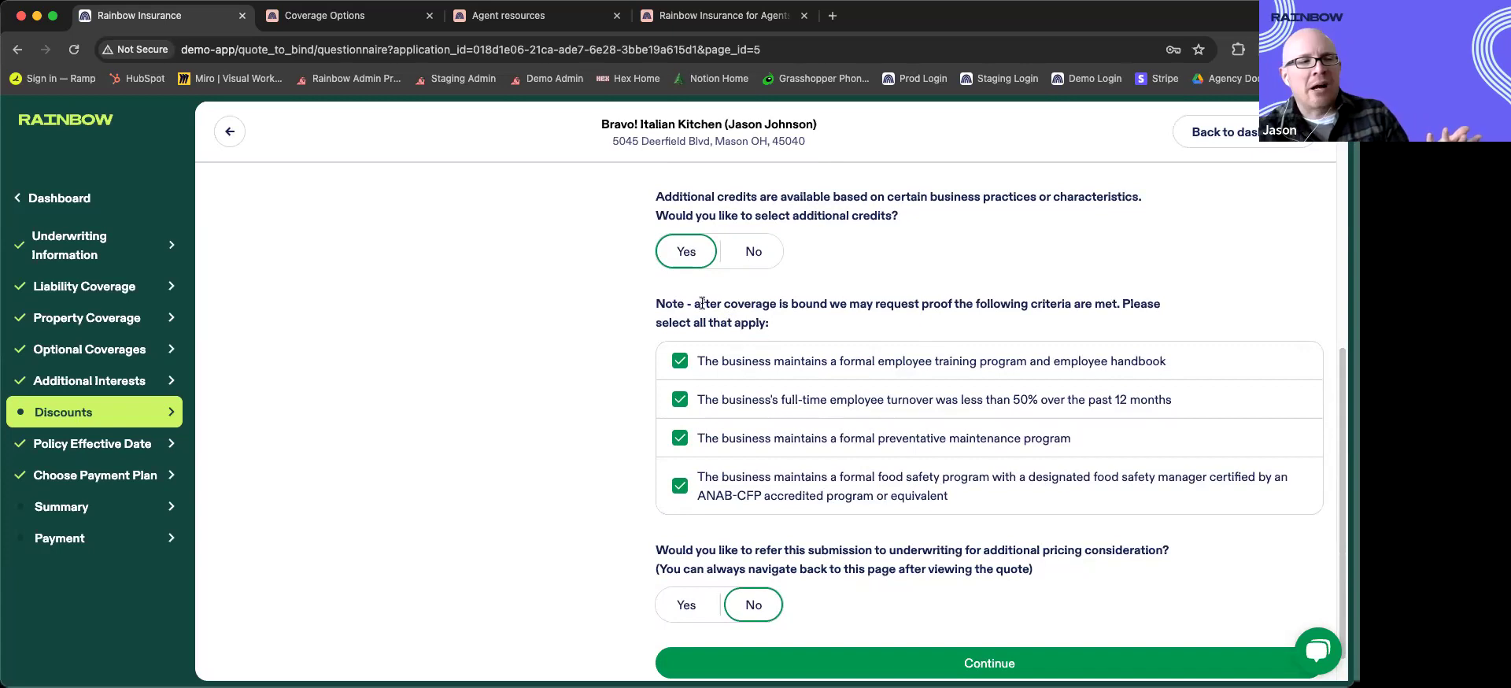
{"action": "left_click", "coordinate": [680, 403]}
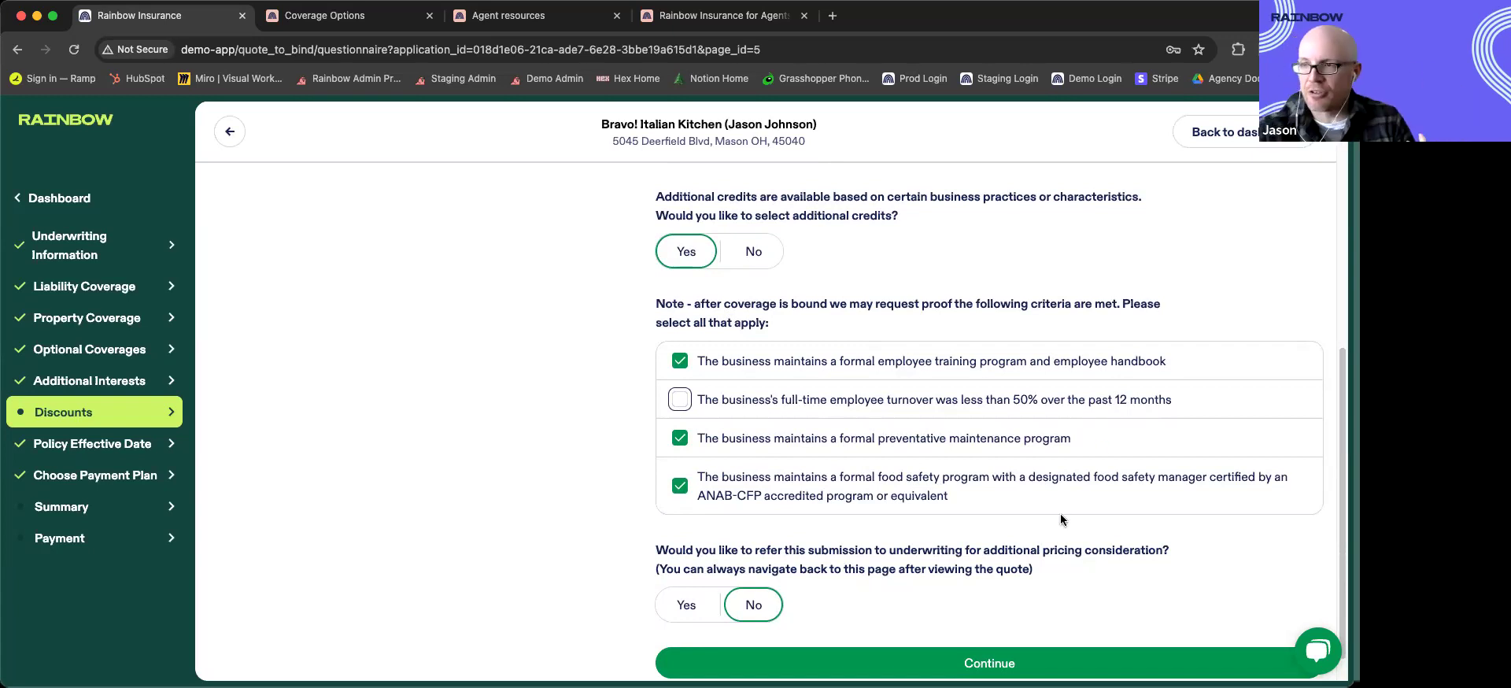
Step: Switch the underwriting referral answer to Yes to view the target pricing and credit justification field, and back to No
{"action": "scroll", "coordinate": [1053, 539], "scroll_direction": "down", "scroll_amount": 1}
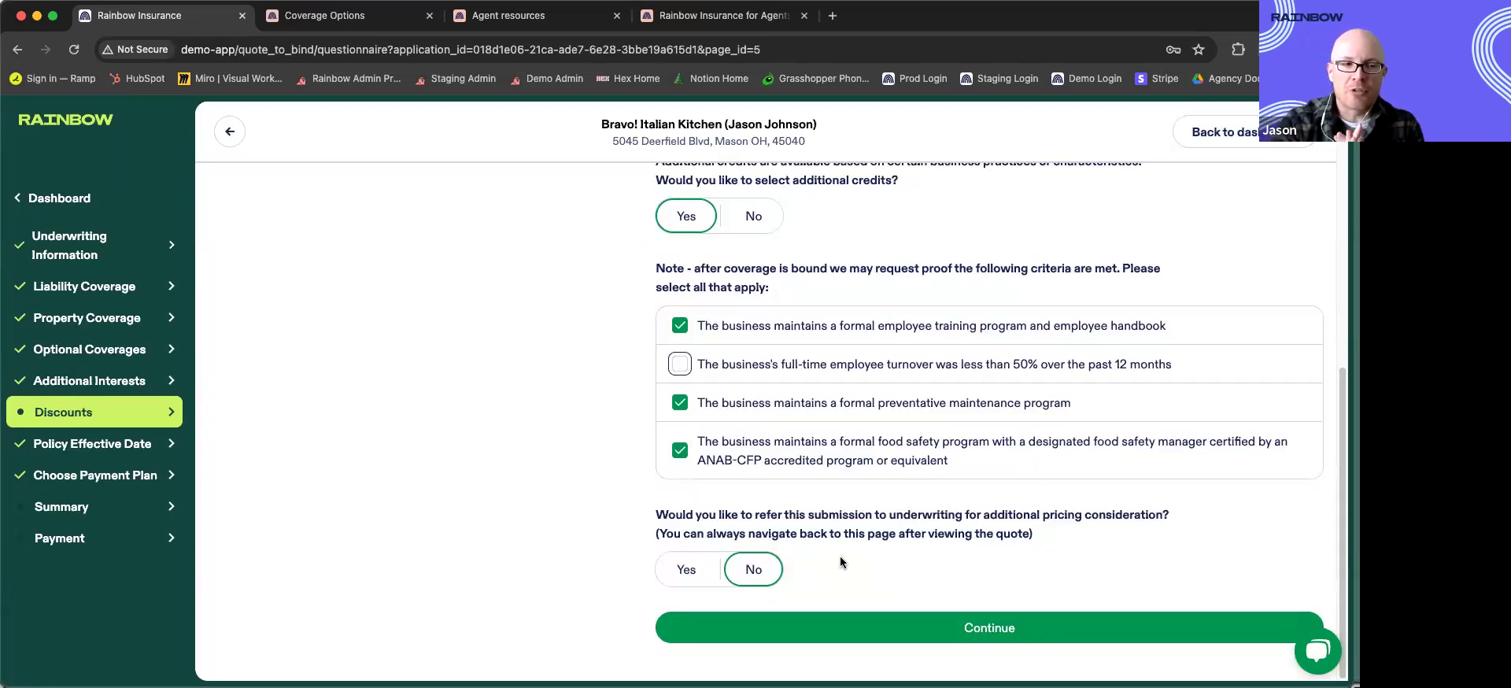
{"action": "left_click", "coordinate": [691, 574]}
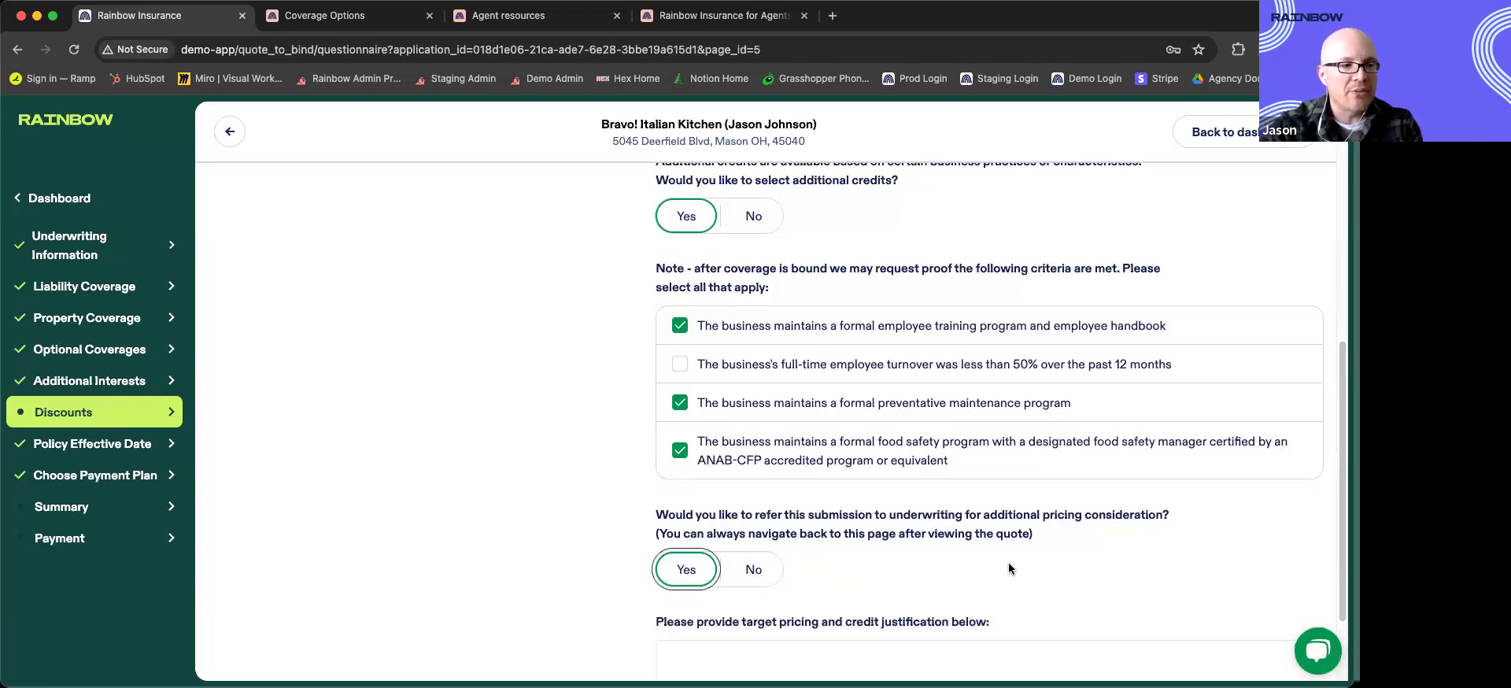
{"action": "scroll", "coordinate": [1010, 568], "scroll_direction": "down", "scroll_amount": 3}
{"action": "left_click_drag", "start_coordinate": [748, 417], "coordinate": [951, 419]}
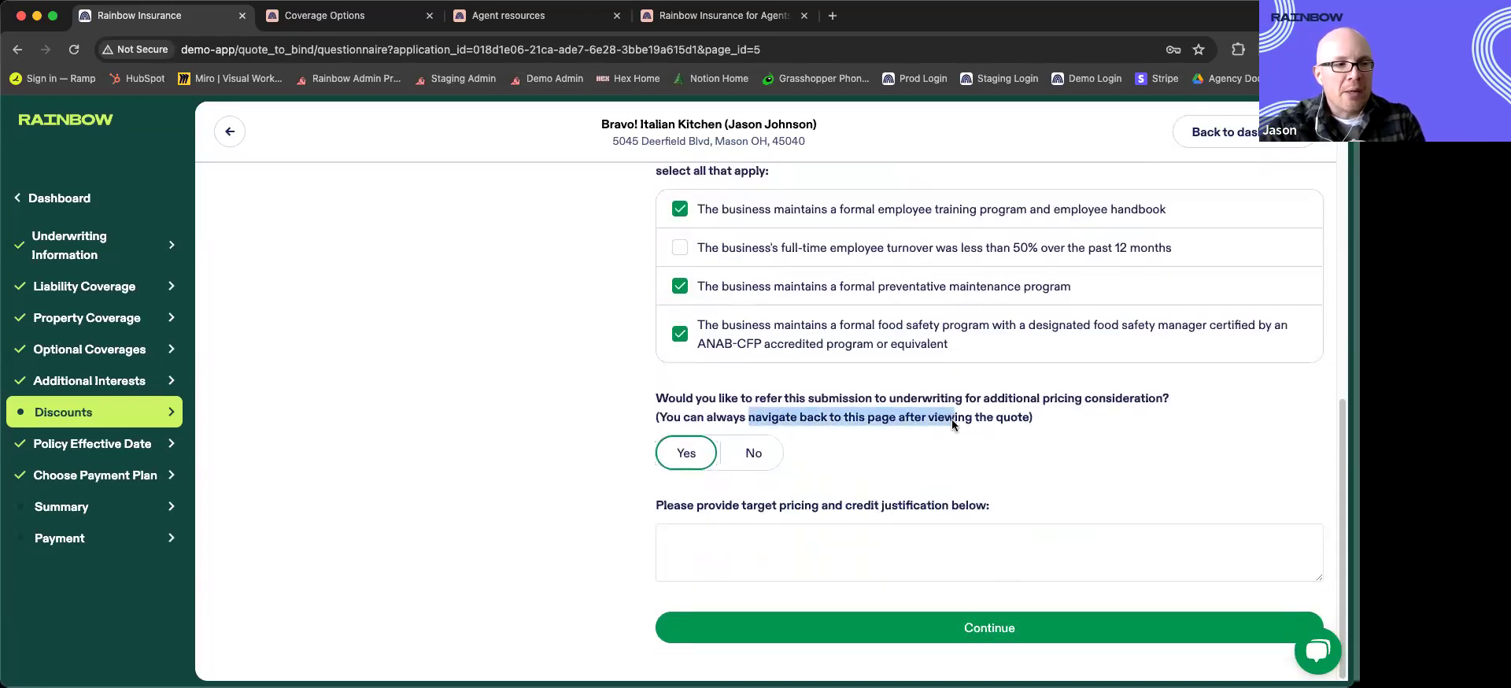
{"action": "left_click", "coordinate": [873, 553]}
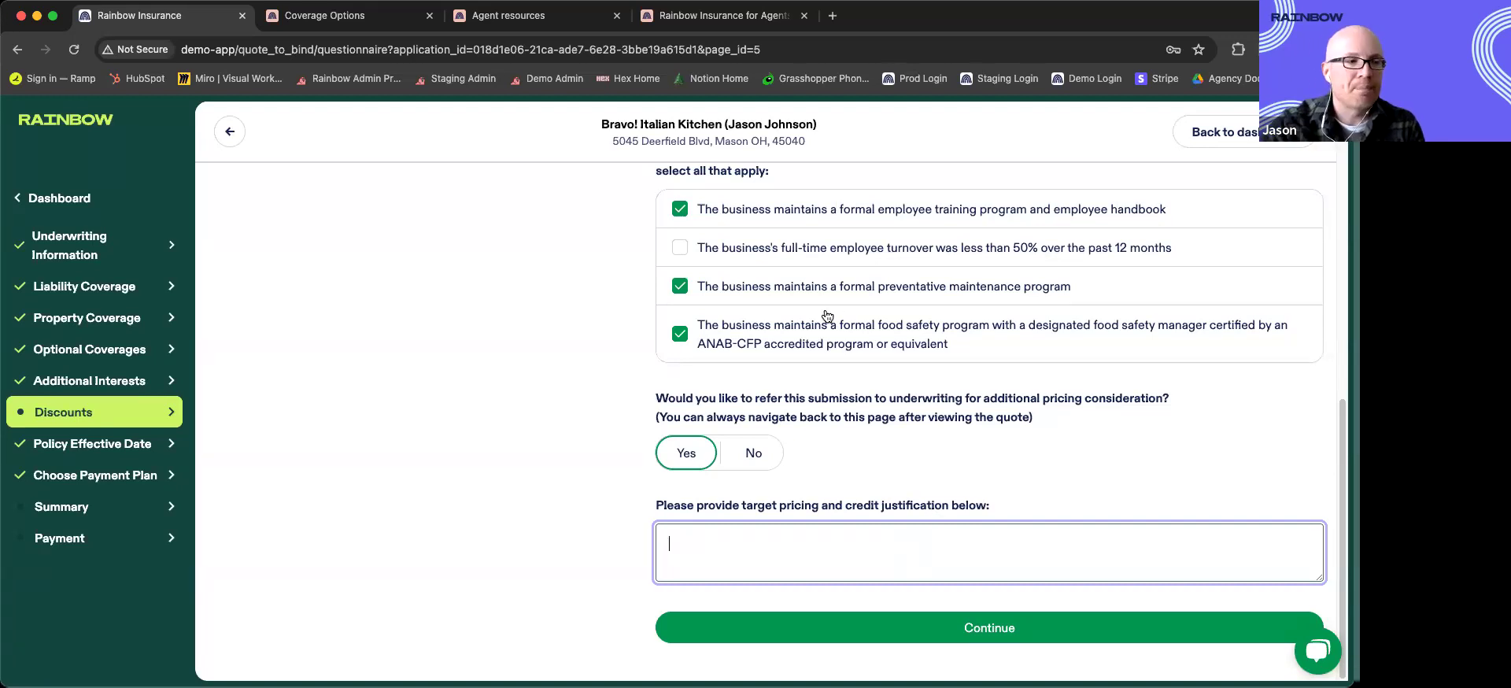
{"action": "left_click", "coordinate": [755, 455]}
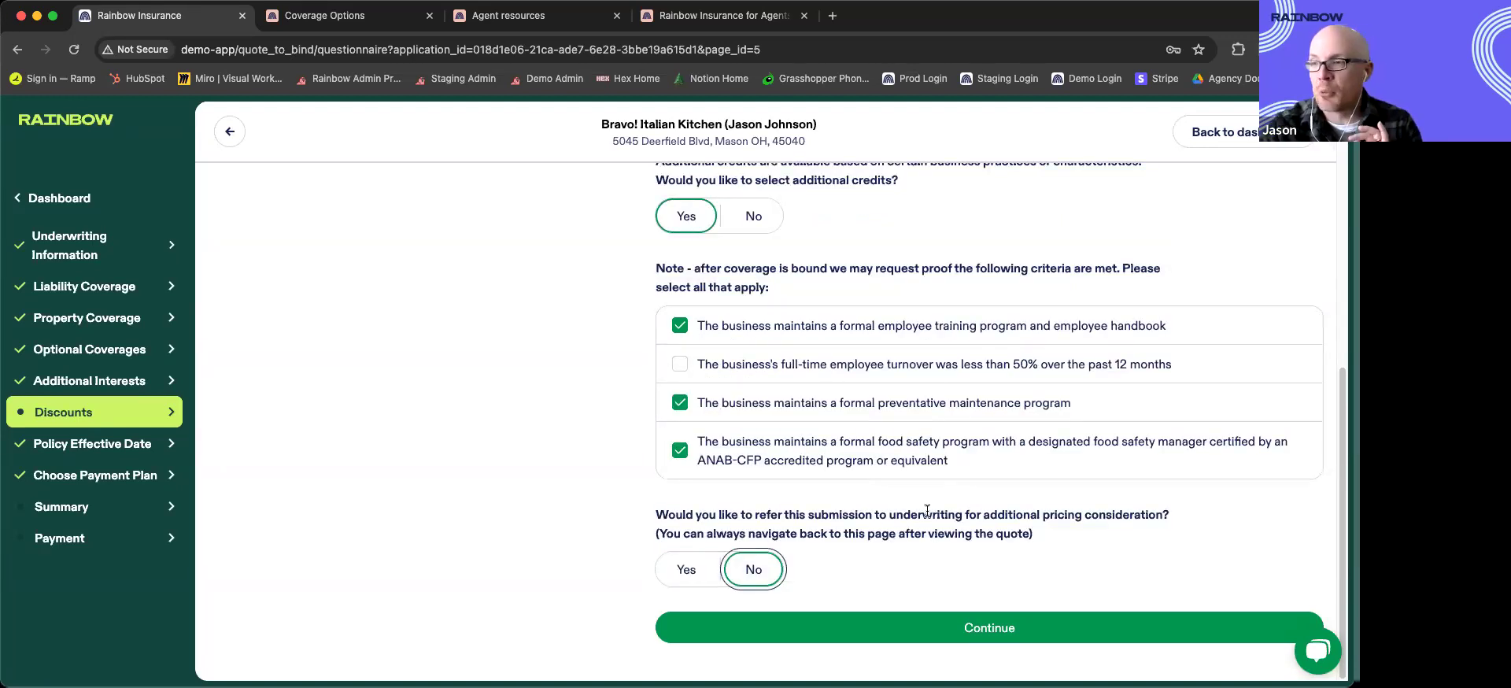
Step: Continue past the Discounts and Policy Effective Date sections to the payment plan choices
{"action": "left_click", "coordinate": [795, 627]}
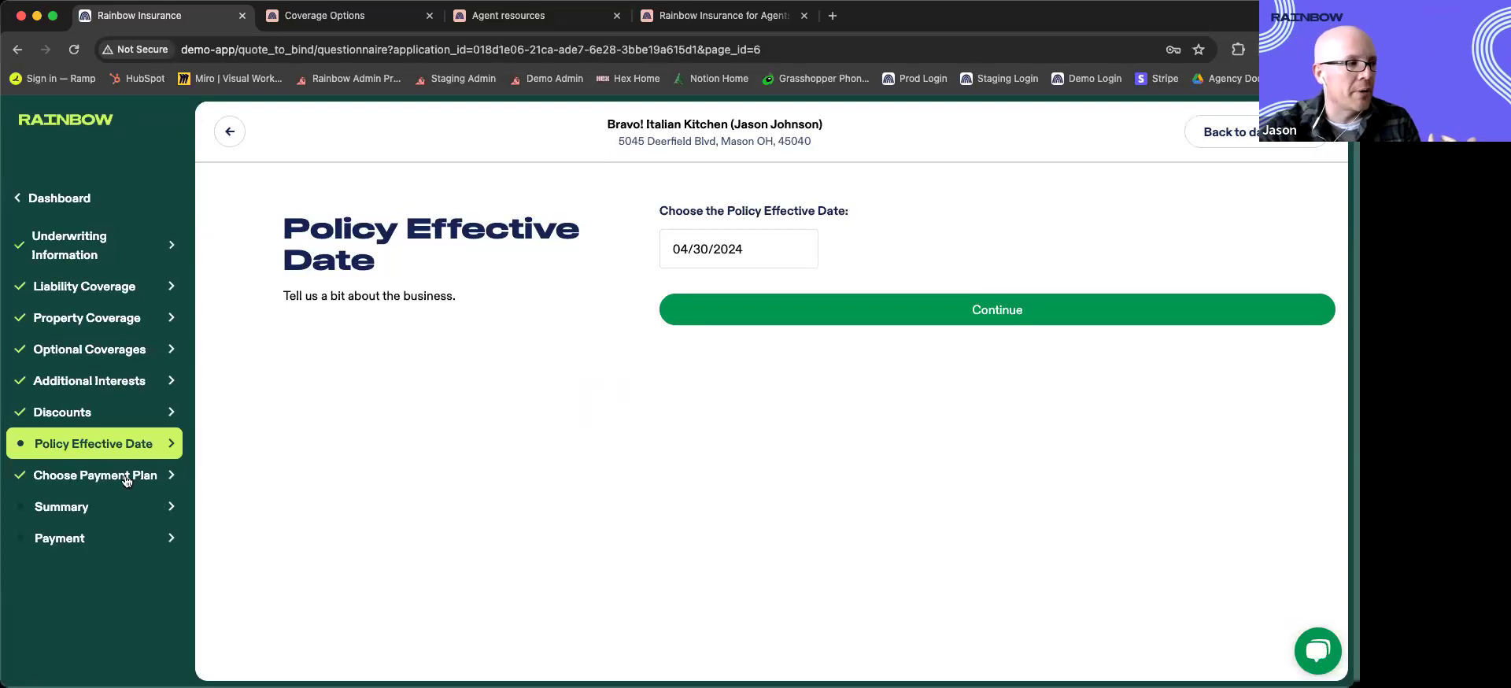
{"action": "left_click", "coordinate": [800, 318]}
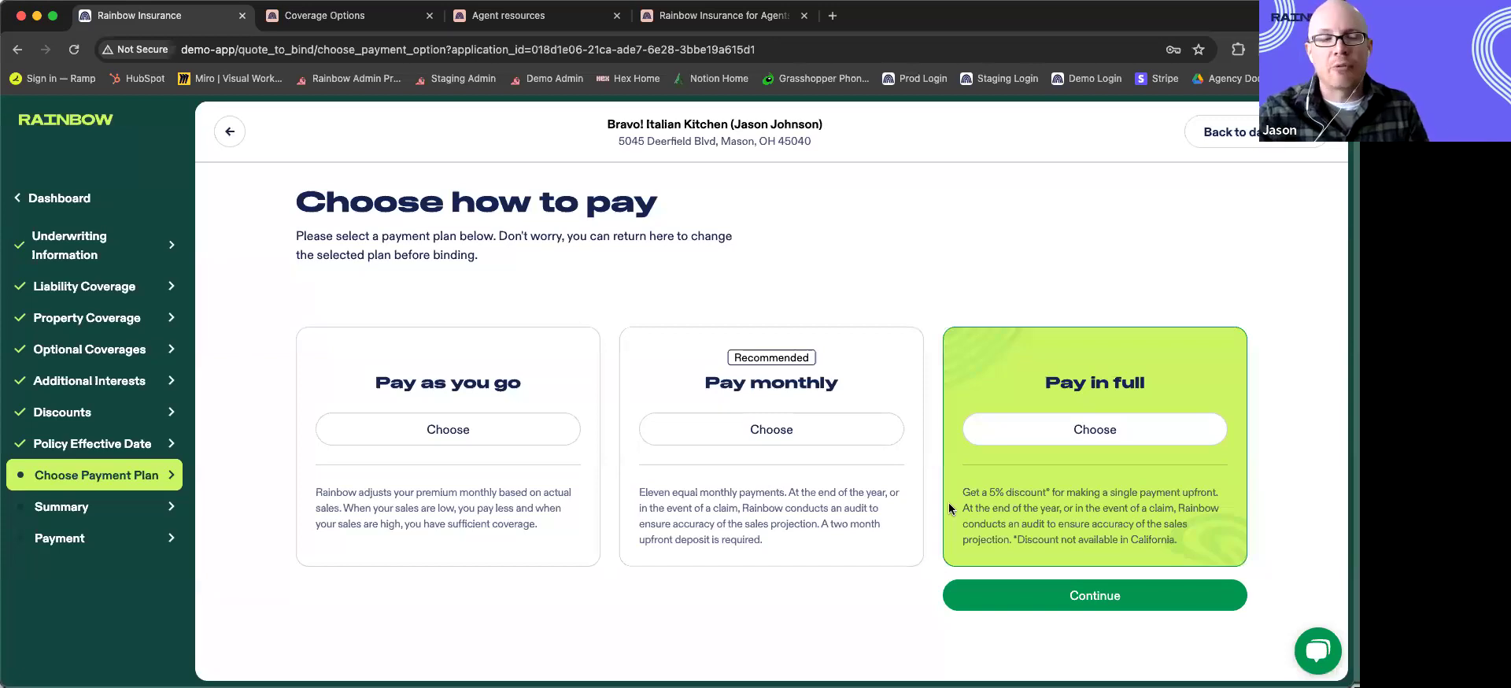
Step: Highlight the 5% discount of the Pay in full plan, and choose the Pay as you go payment plan
{"action": "left_click_drag", "start_coordinate": [962, 493], "coordinate": [1042, 494]}
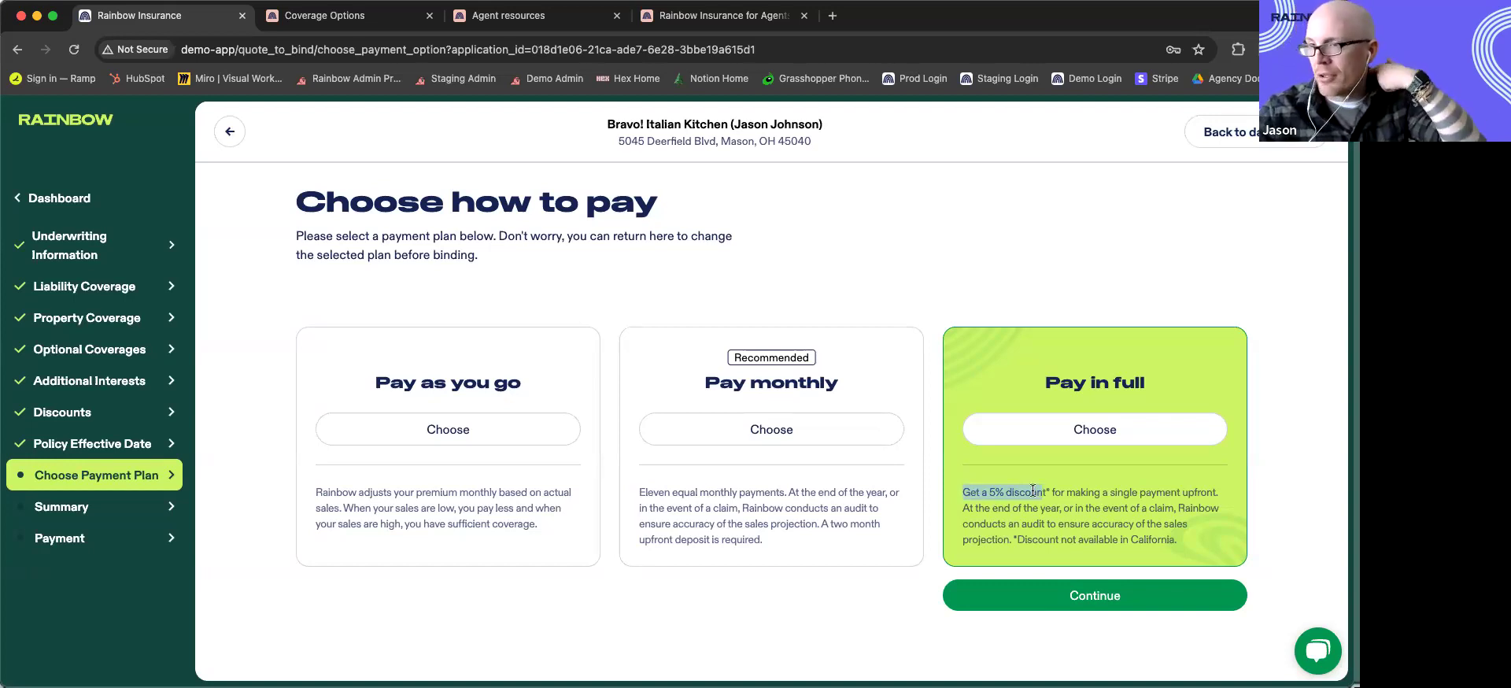
{"action": "left_click", "coordinate": [1039, 500]}
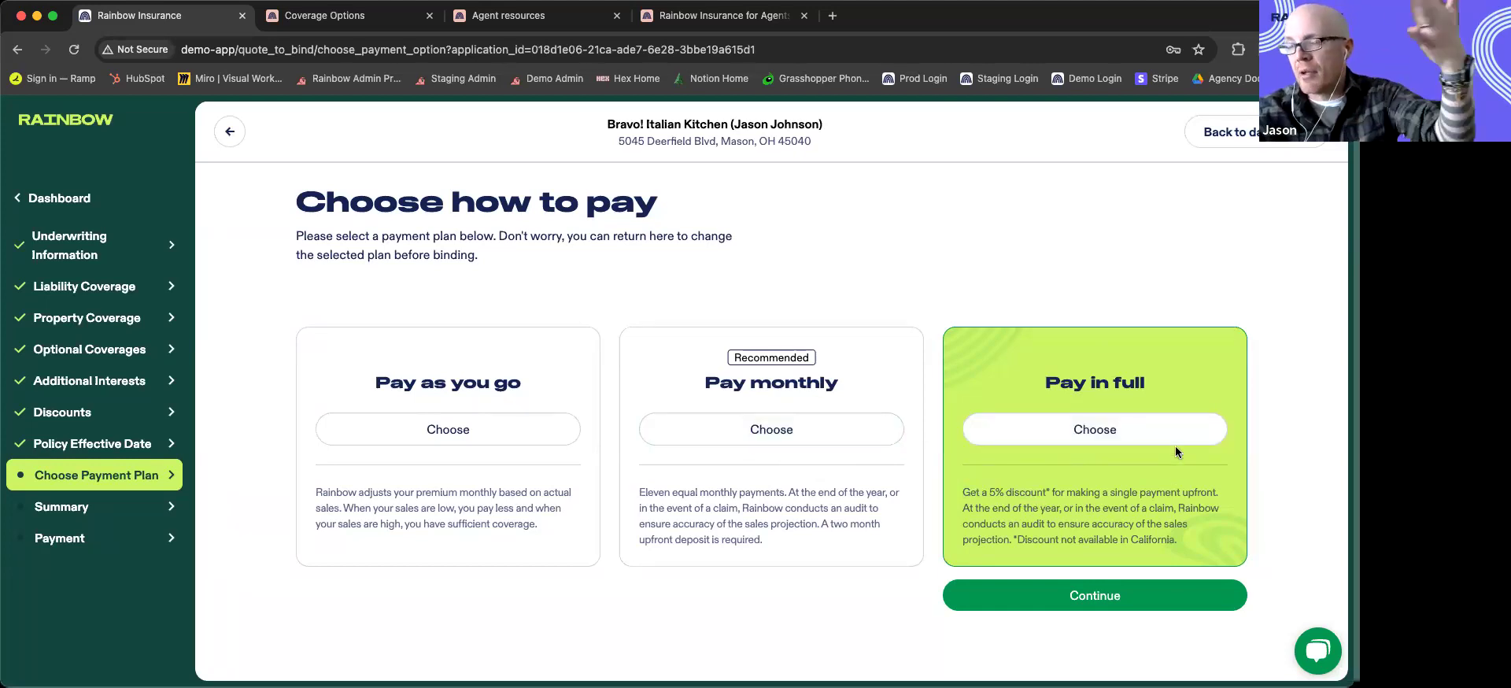
{"action": "left_click", "coordinate": [504, 430]}
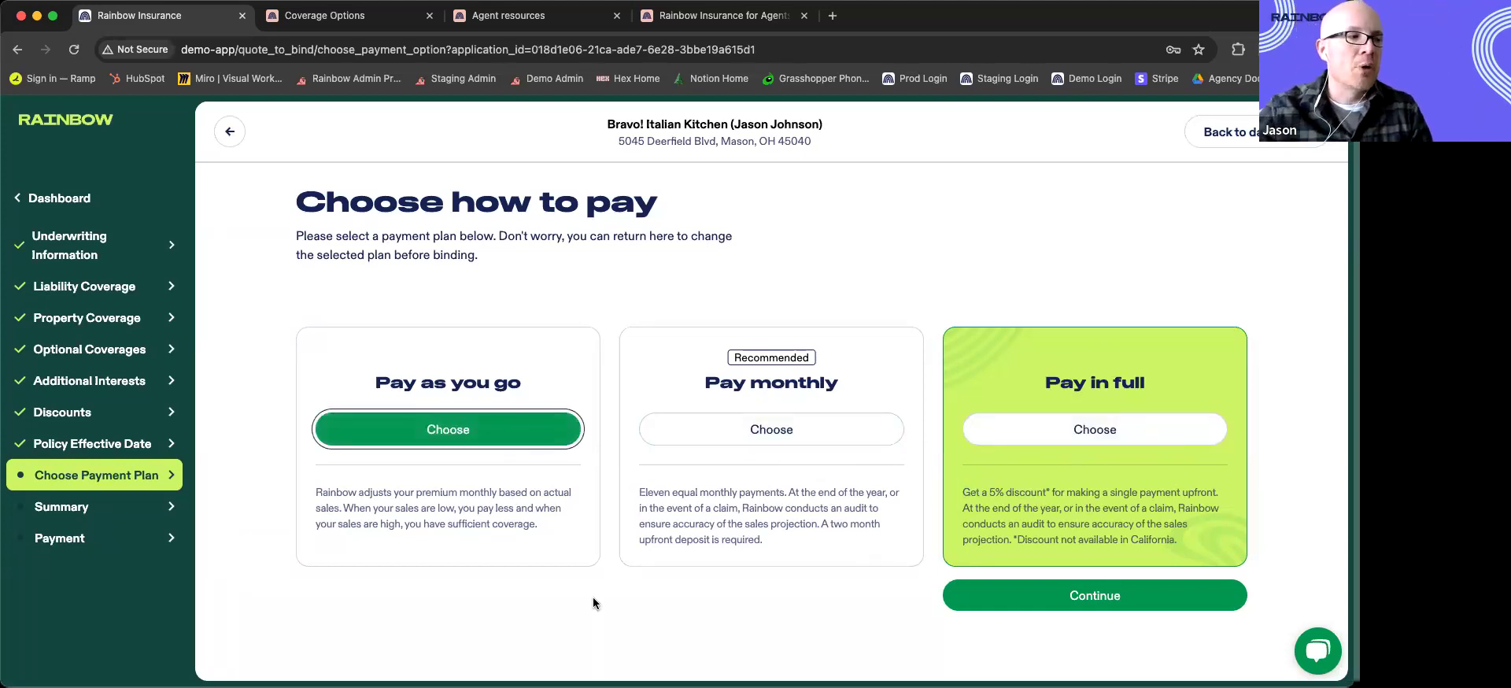
Step: Return to the Discounts section and highlight the question about referring the submission to underwriting for additional pricing consideration
{"action": "left_click", "coordinate": [922, 178]}
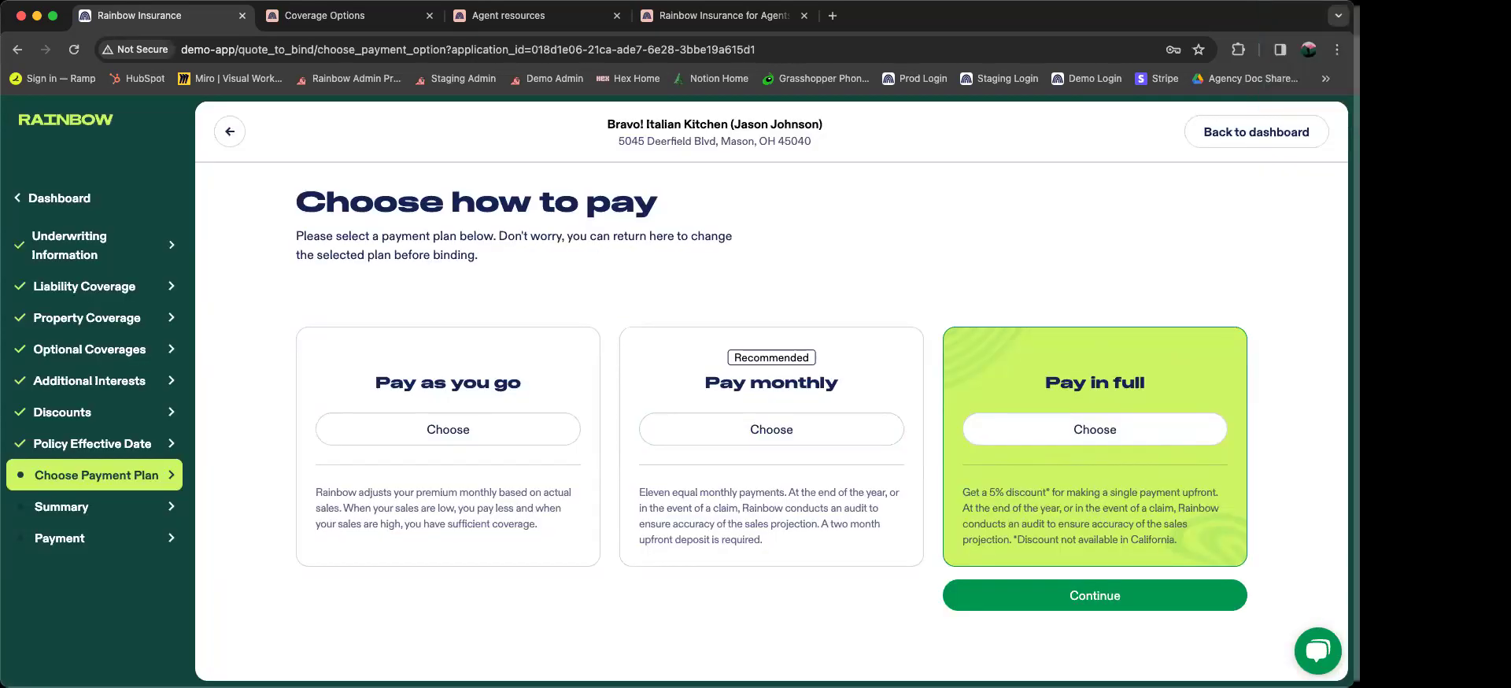
{"action": "left_click", "coordinate": [229, 132]}
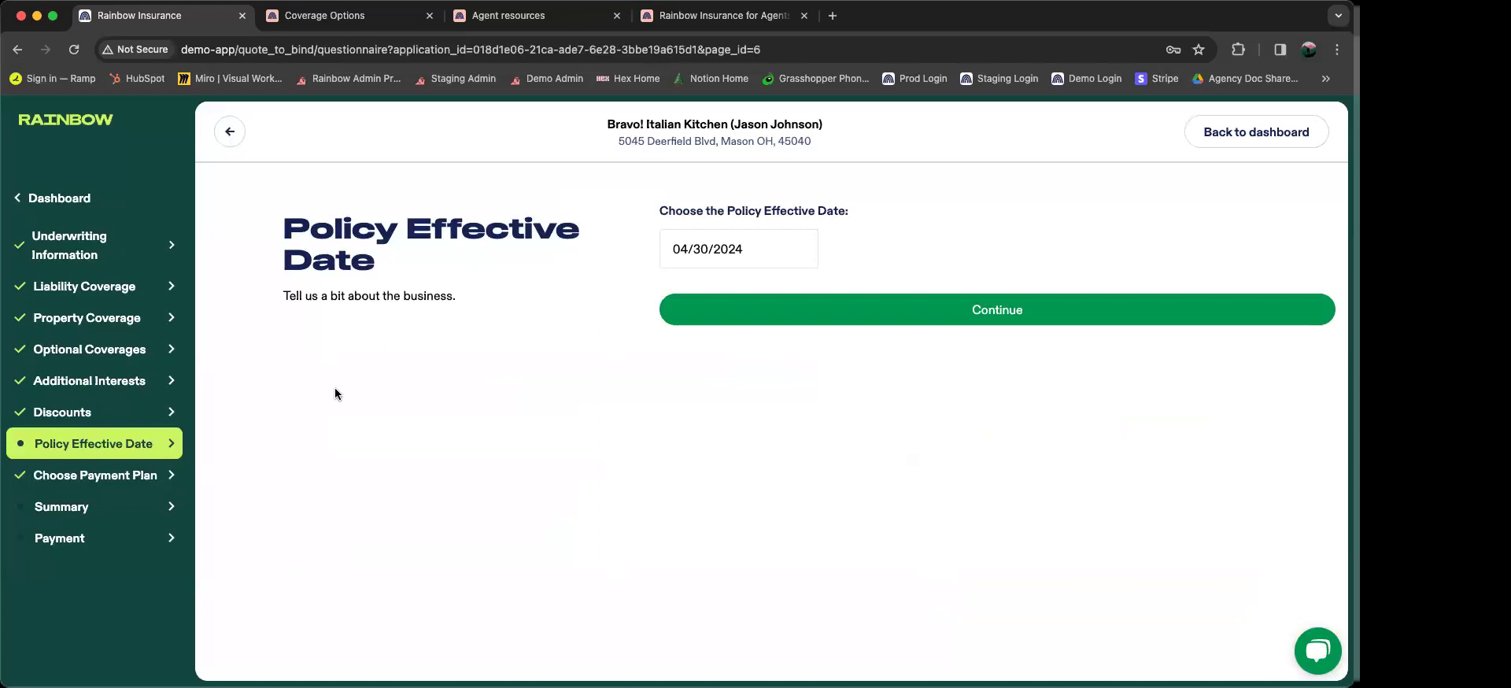
{"action": "left_click", "coordinate": [230, 131]}
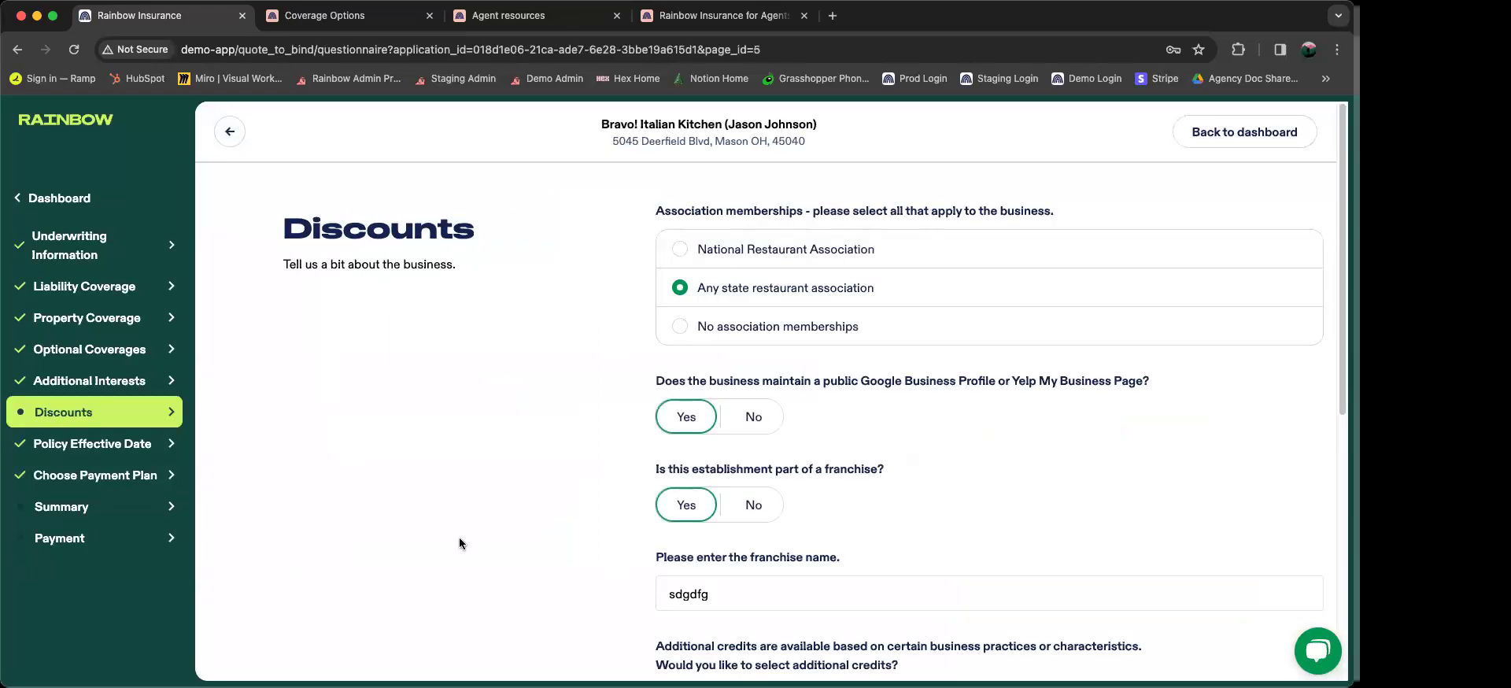
{"action": "scroll", "coordinate": [460, 537], "scroll_direction": "down", "scroll_amount": 2}
{"action": "scroll", "coordinate": [460, 543], "scroll_direction": "down", "scroll_amount": 5}
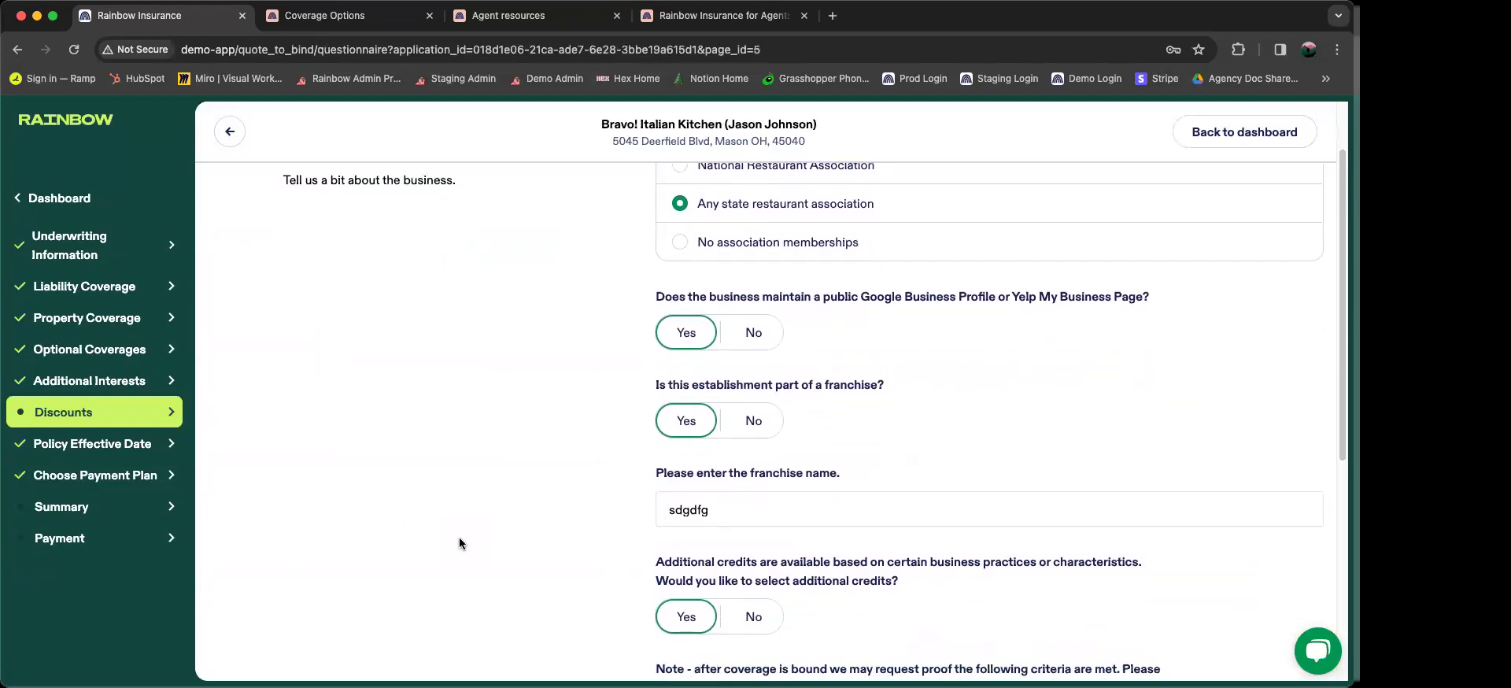
{"action": "scroll", "coordinate": [460, 543], "scroll_direction": "down", "scroll_amount": 5}
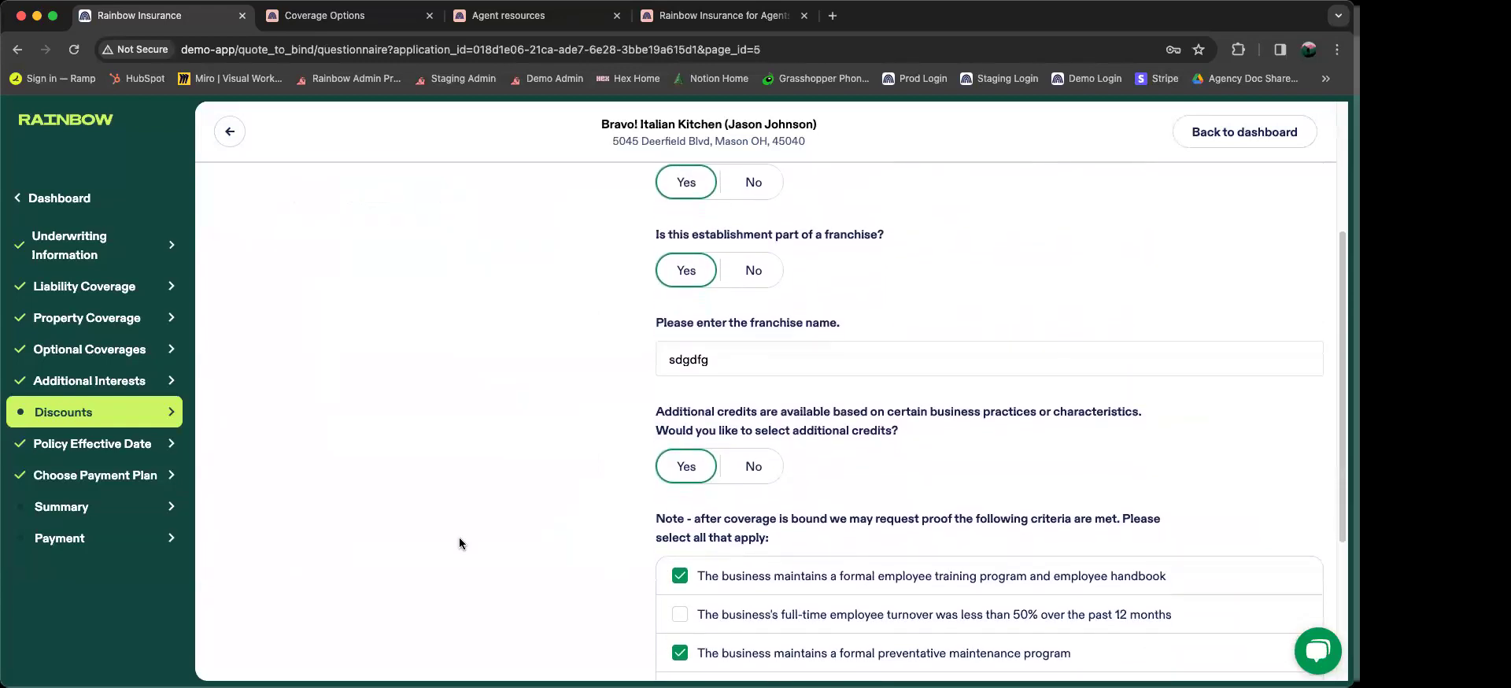
{"action": "scroll", "coordinate": [459, 537], "scroll_direction": "down", "scroll_amount": 2}
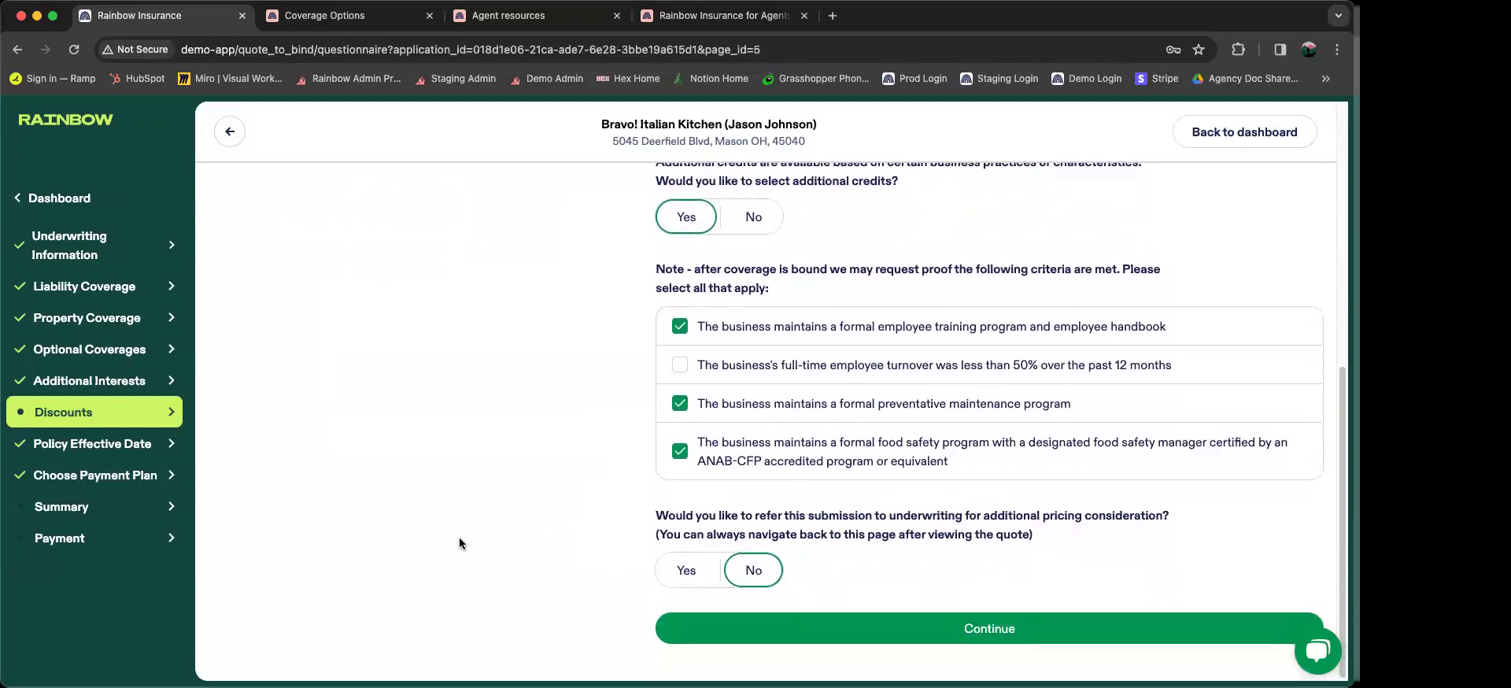
{"action": "left_click_drag", "start_coordinate": [658, 513], "coordinate": [1166, 516]}
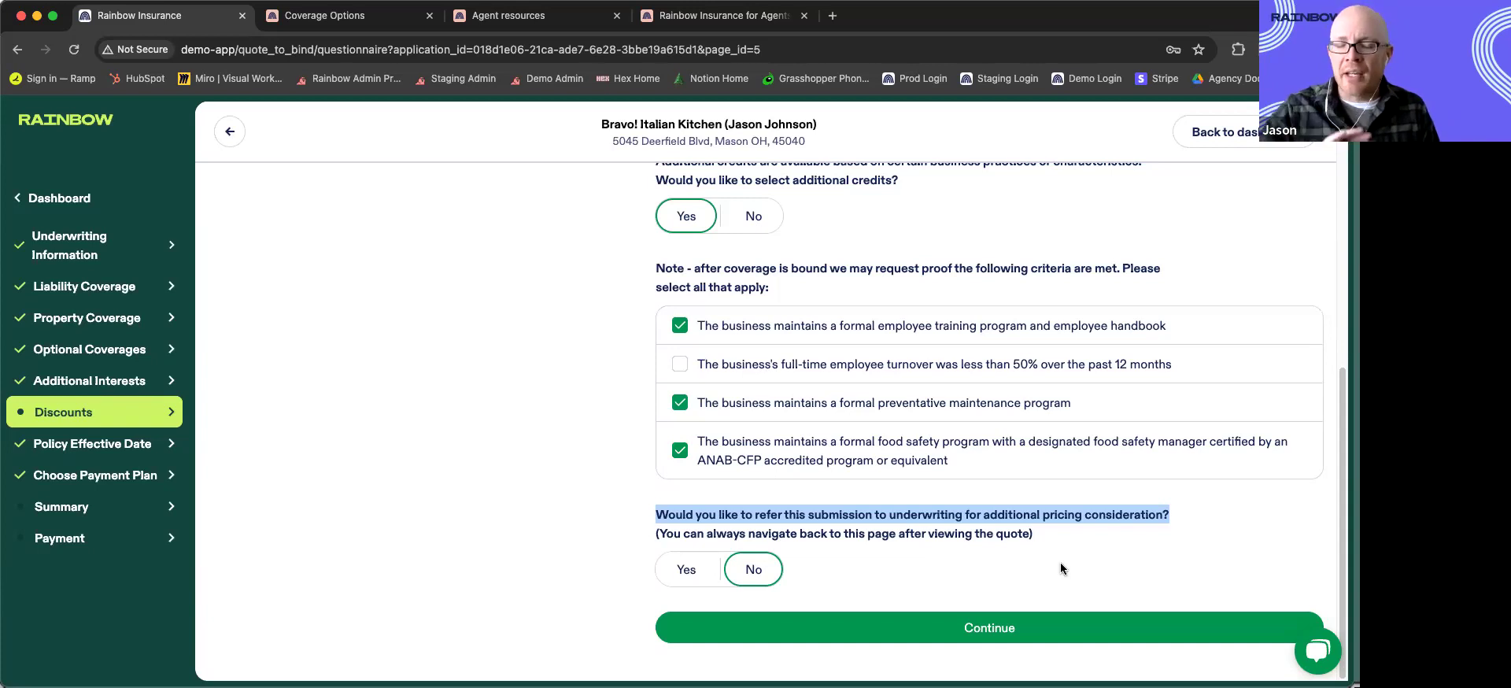
Step: Toggle the underwriting referral answer to Yes and back to No, review the additional credits again, and clear the text highlight
{"action": "left_click", "coordinate": [687, 569]}
{"action": "left_click", "coordinate": [753, 569]}
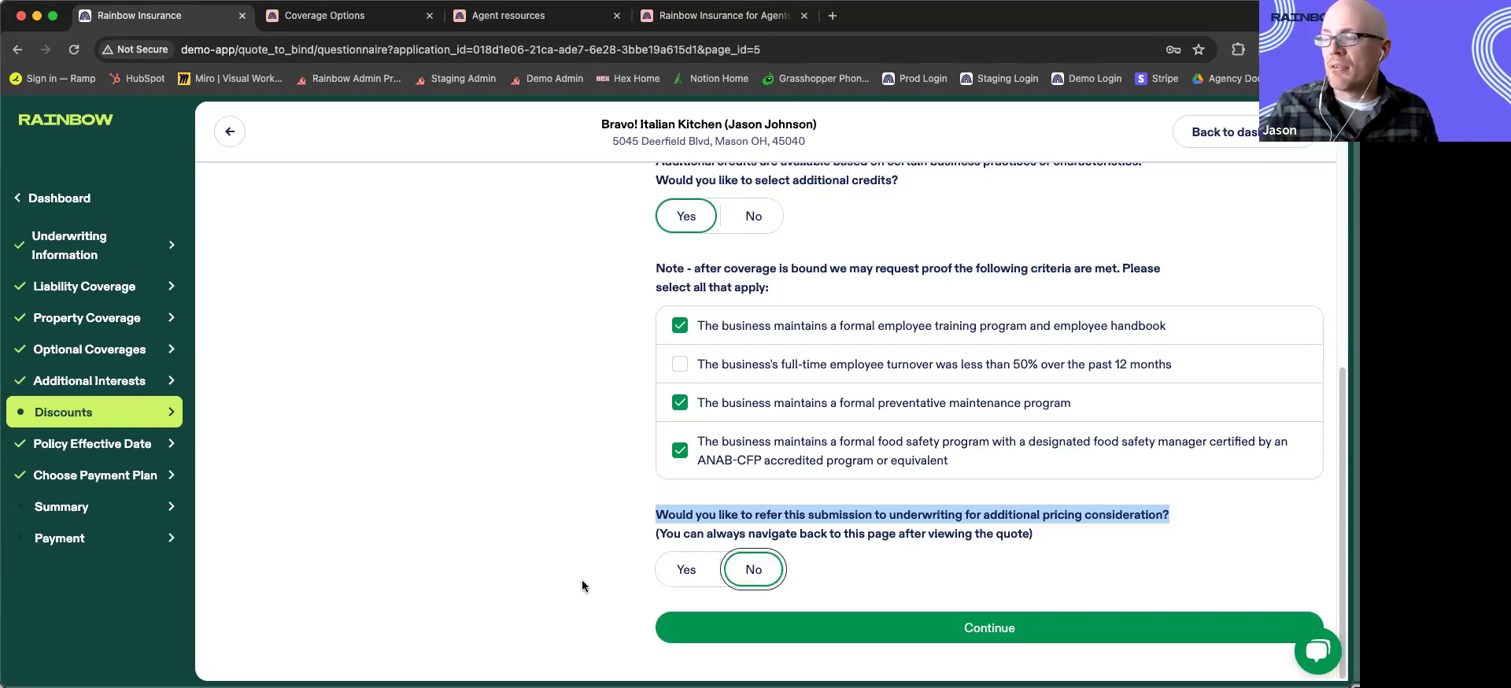
{"action": "scroll", "coordinate": [748, 203], "scroll_direction": "up", "scroll_amount": 5}
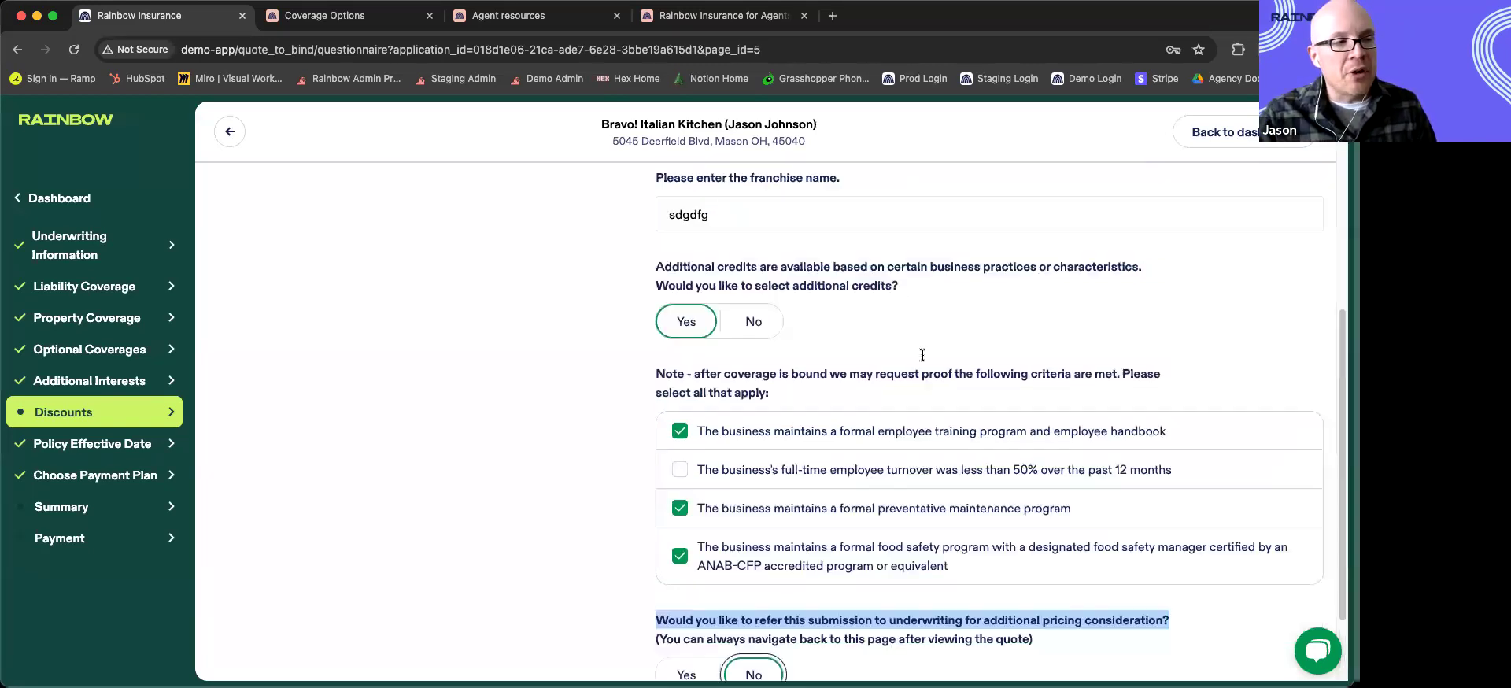
{"action": "scroll", "coordinate": [750, 423], "scroll_direction": "down", "scroll_amount": 2}
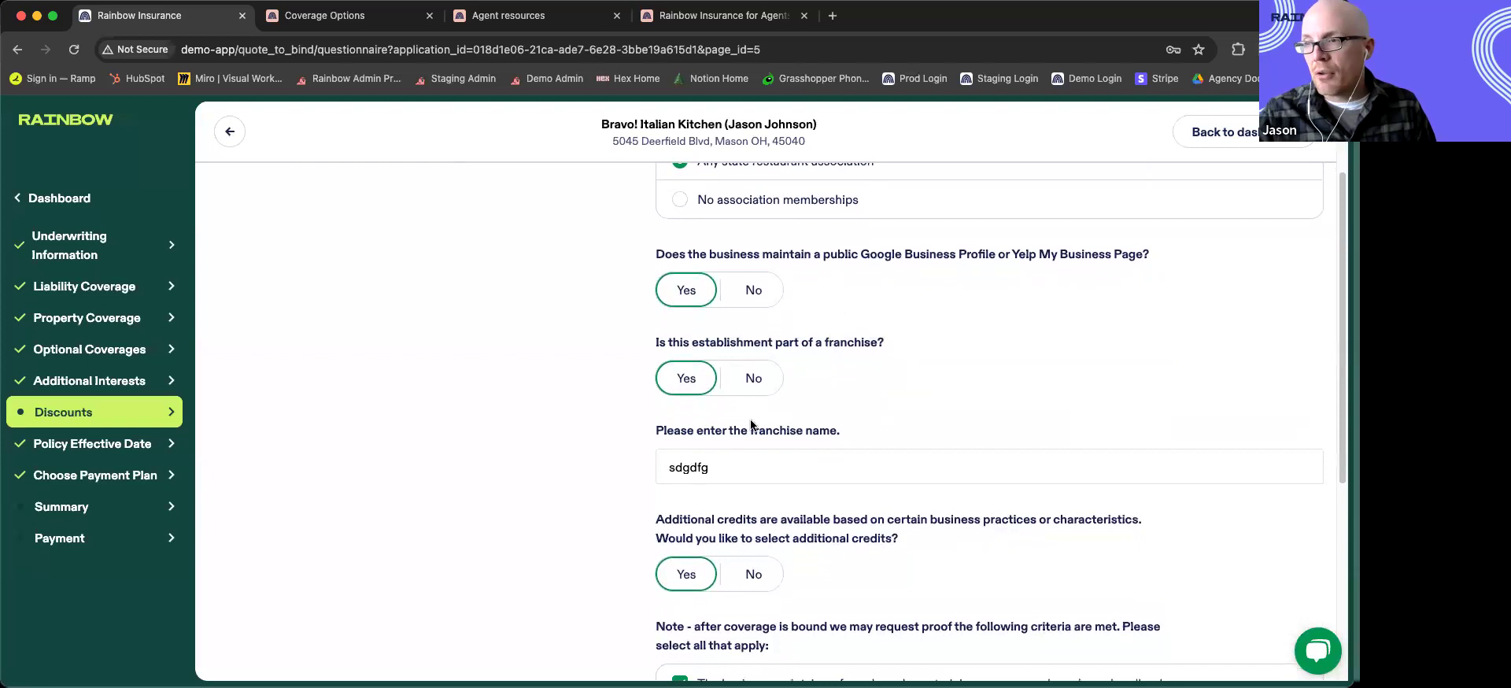
{"action": "scroll", "coordinate": [749, 419], "scroll_direction": "down", "scroll_amount": 4}
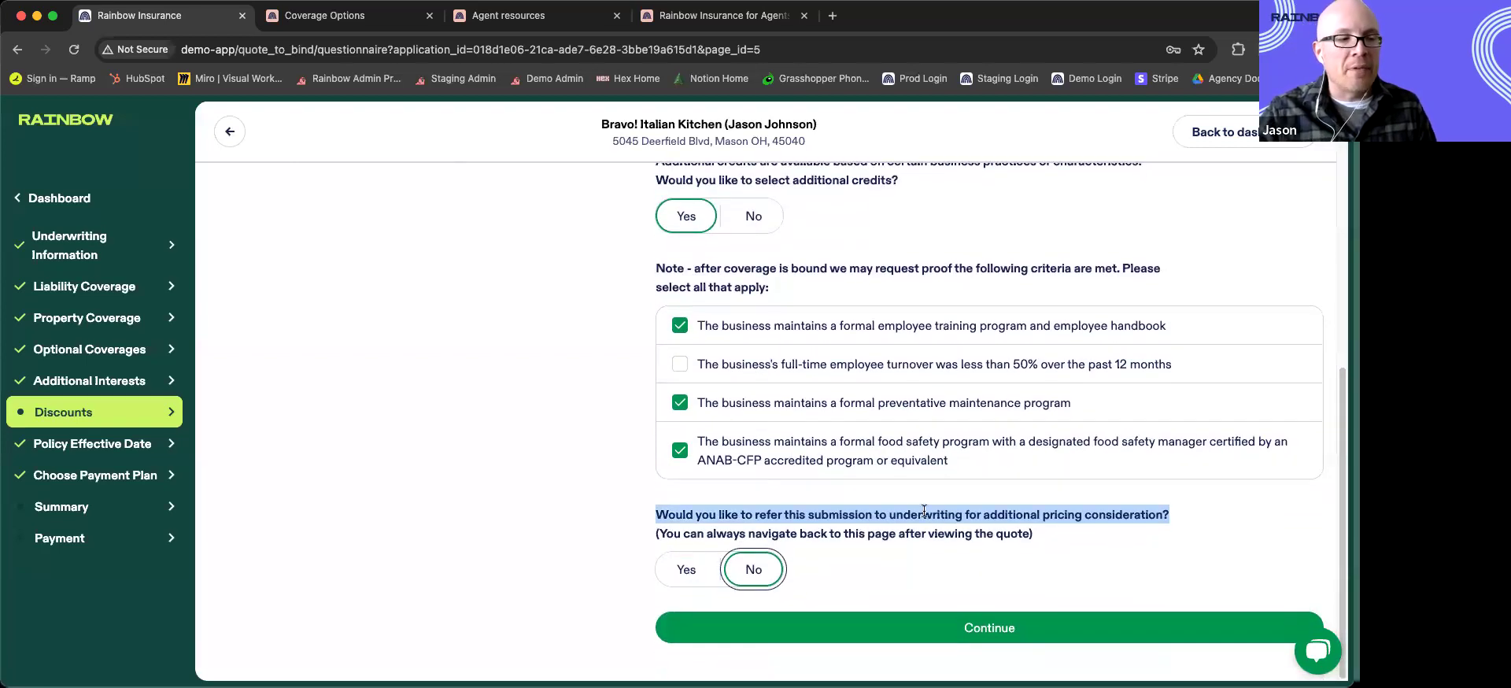
{"action": "left_click", "coordinate": [929, 517]}
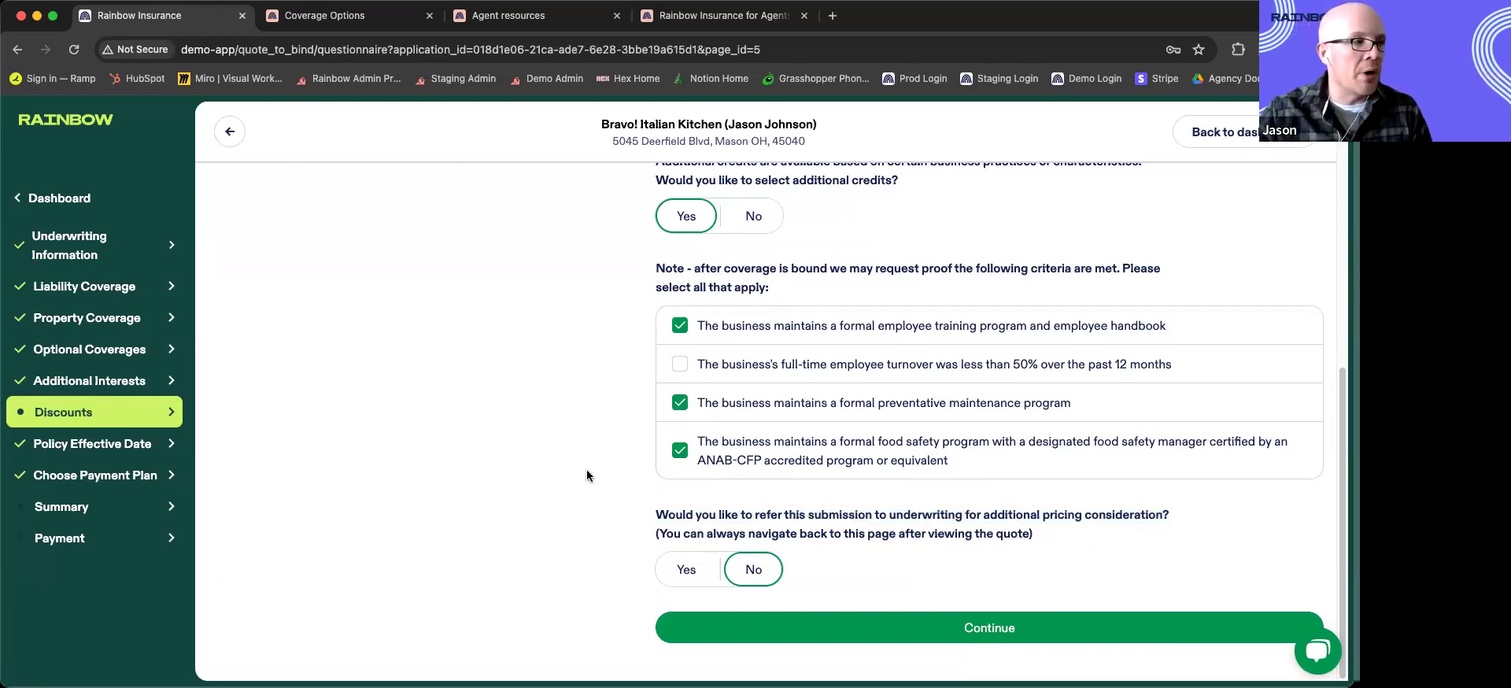
Step: Continue past Discounts and the Policy Effective Date, keeping the Pay in full plan, to generate the quote summary
{"action": "left_click", "coordinate": [819, 622]}
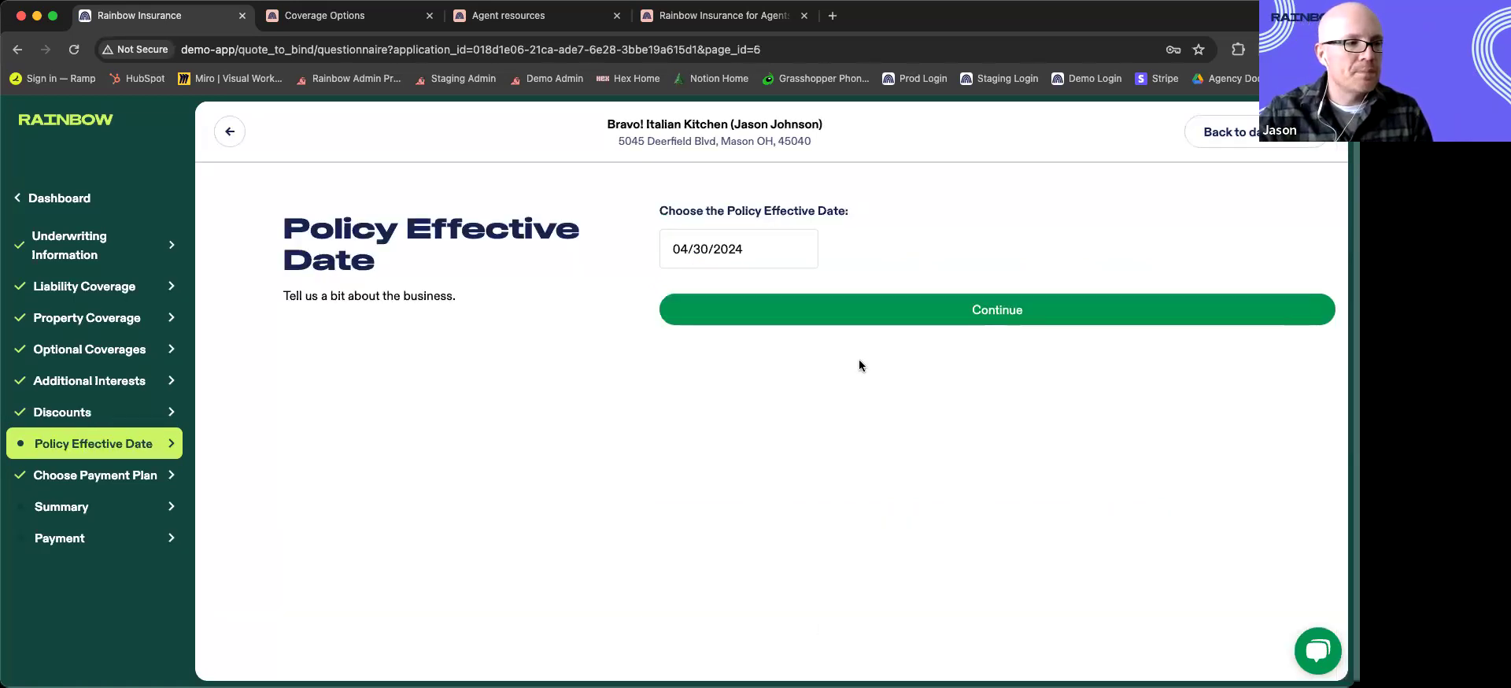
{"action": "left_click", "coordinate": [854, 316]}
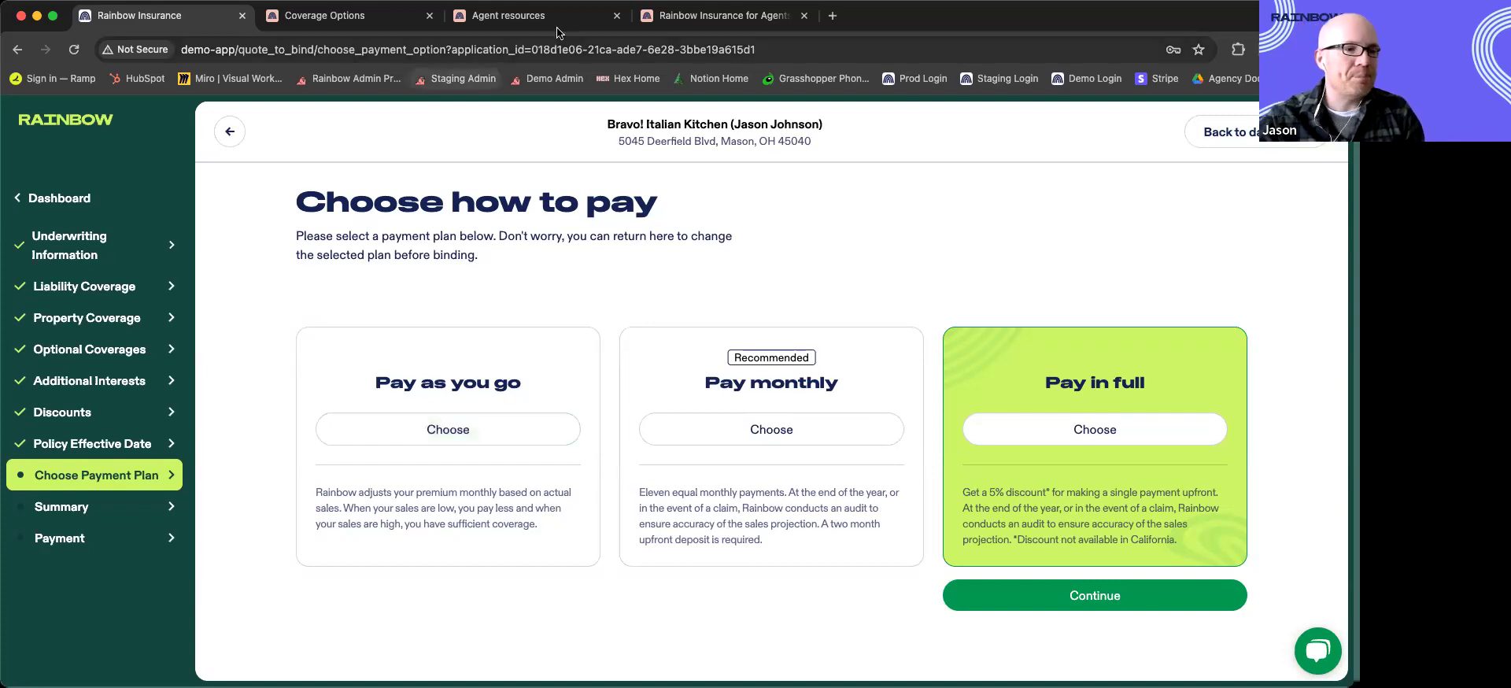
{"action": "left_click", "coordinate": [1067, 610]}
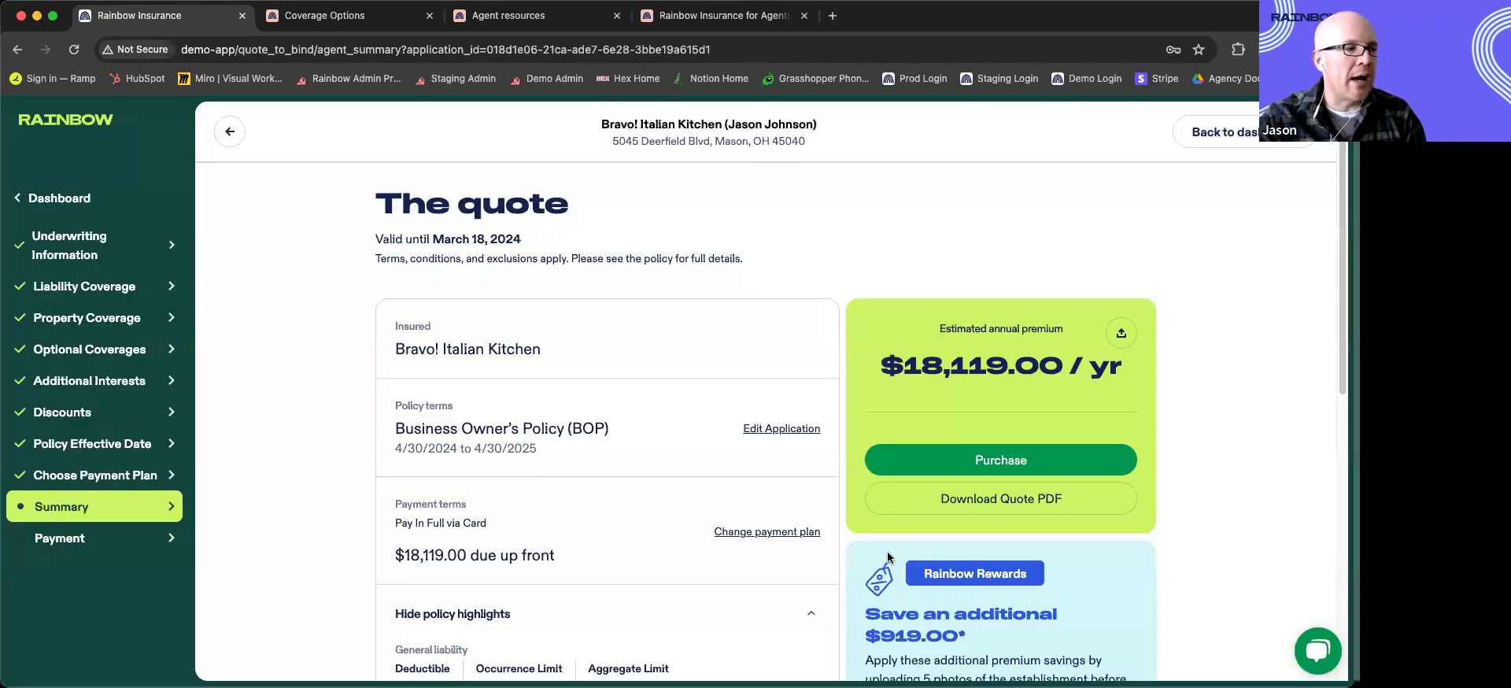
Step: Preview the quote PDF, examine its coverage summary, fees, forms and payment schedule pages, and close the preview
{"action": "scroll", "coordinate": [888, 557], "scroll_direction": "down", "scroll_amount": 2}
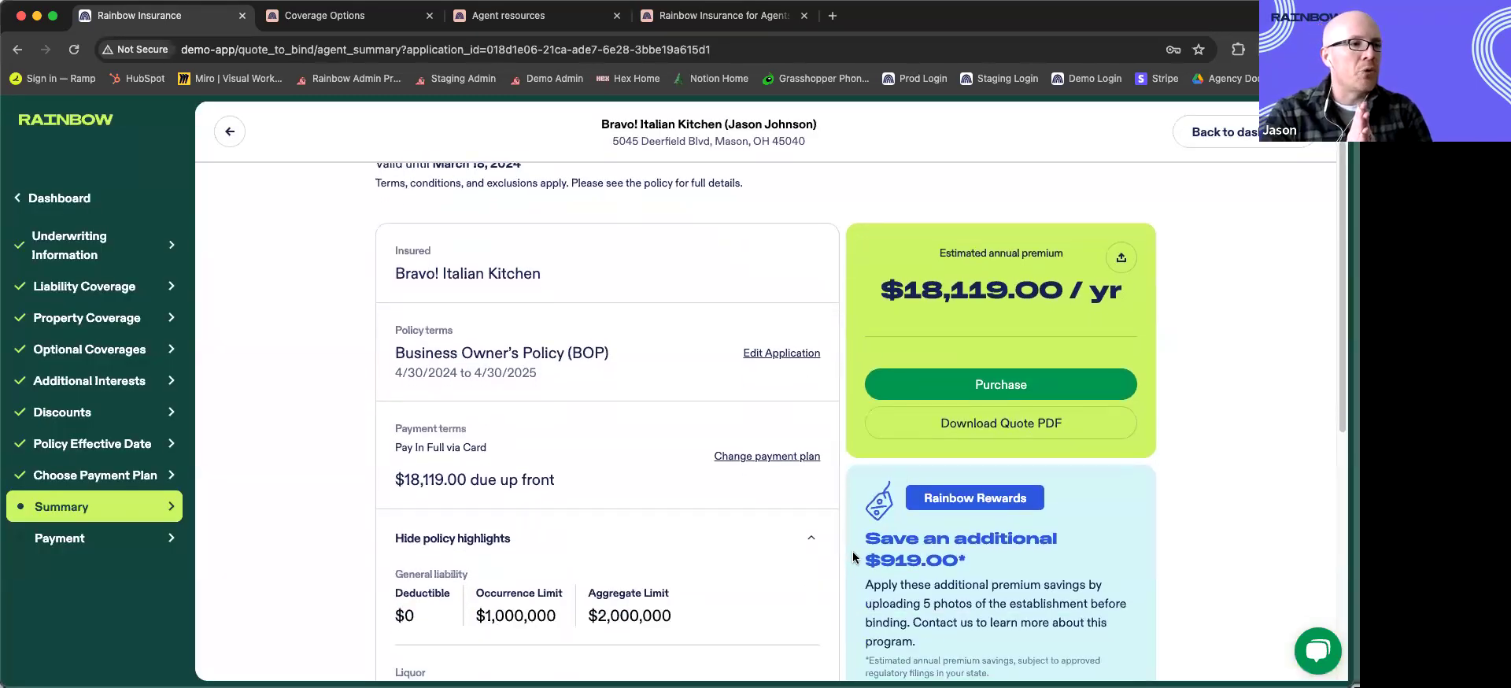
{"action": "left_click", "coordinate": [947, 425]}
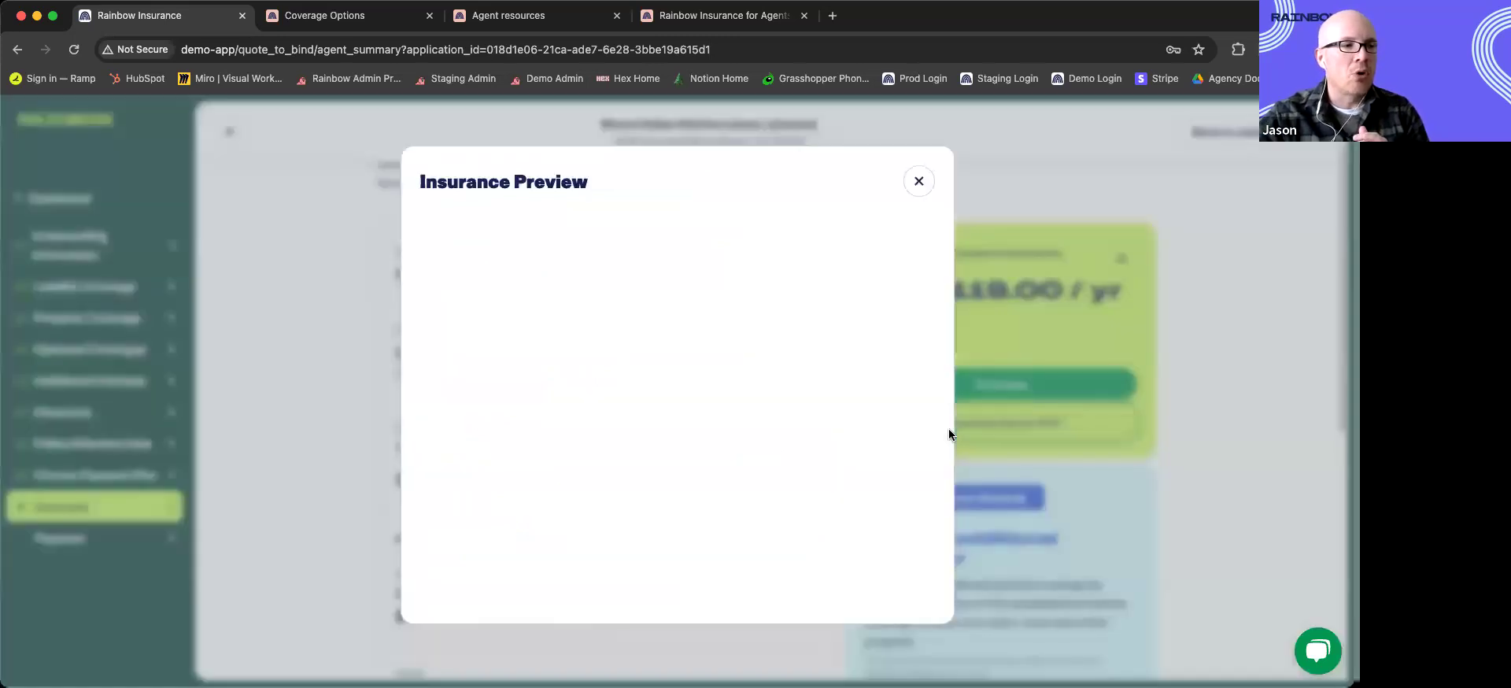
{"action": "scroll", "coordinate": [710, 492], "scroll_direction": "down", "scroll_amount": 15}
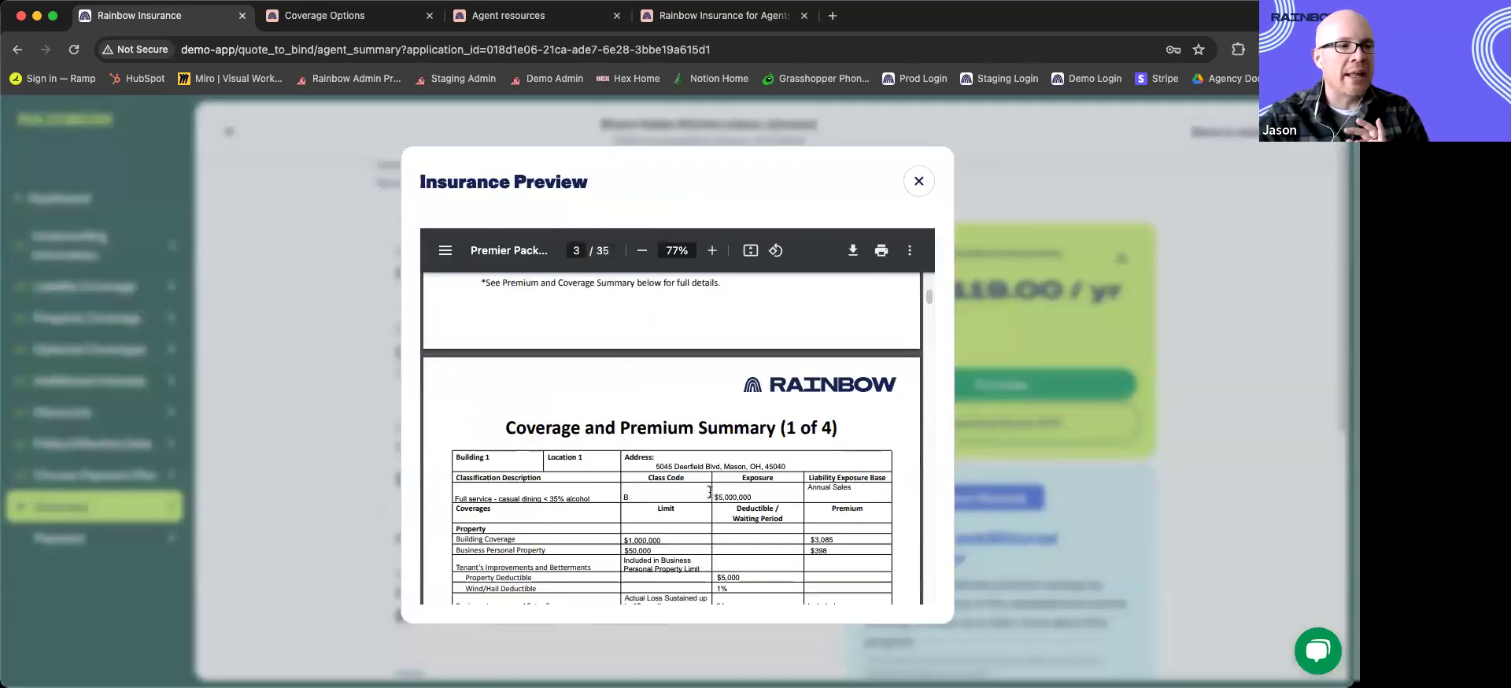
{"action": "scroll", "coordinate": [710, 491], "scroll_direction": "up", "scroll_amount": 5}
{"action": "scroll", "coordinate": [709, 492], "scroll_direction": "down", "scroll_amount": 10}
{"action": "scroll", "coordinate": [709, 496], "scroll_direction": "down", "scroll_amount": 15}
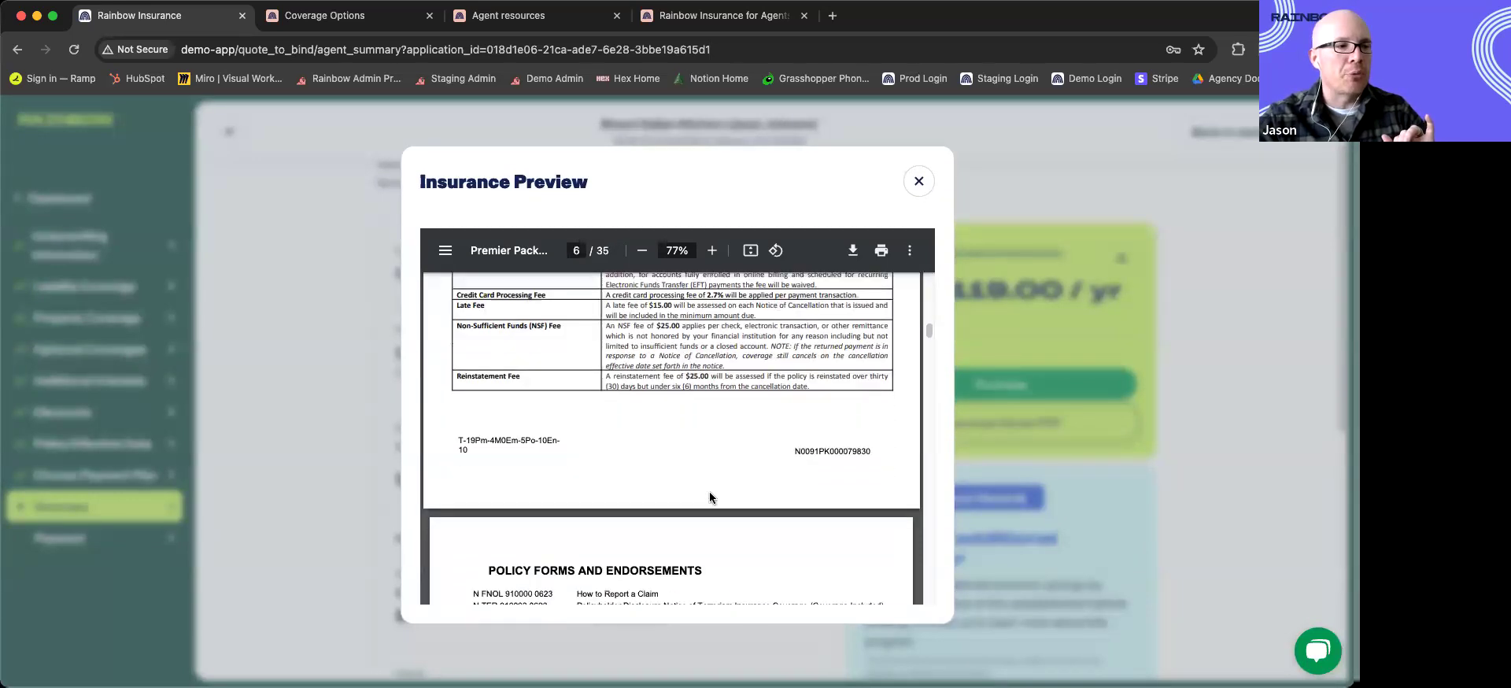
{"action": "scroll", "coordinate": [709, 497], "scroll_direction": "down", "scroll_amount": 15}
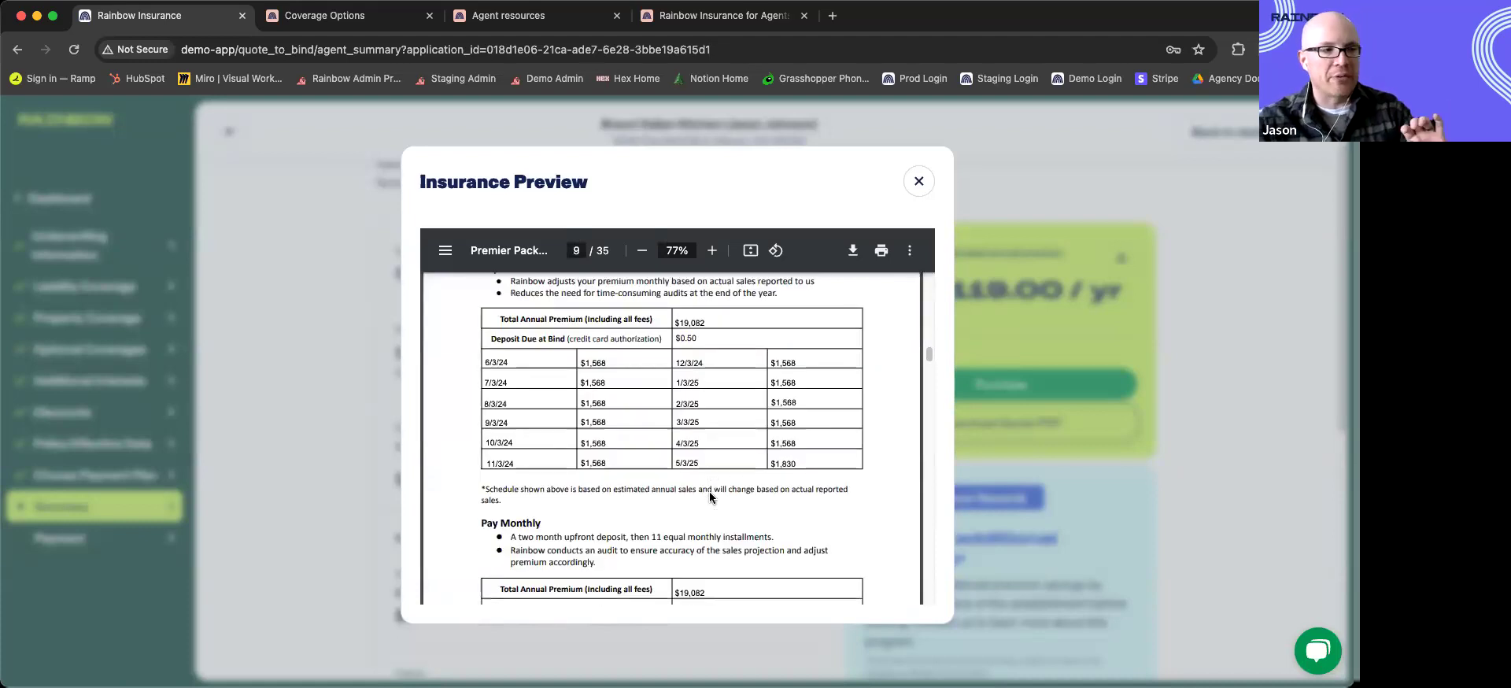
{"action": "left_click", "coordinate": [919, 182]}
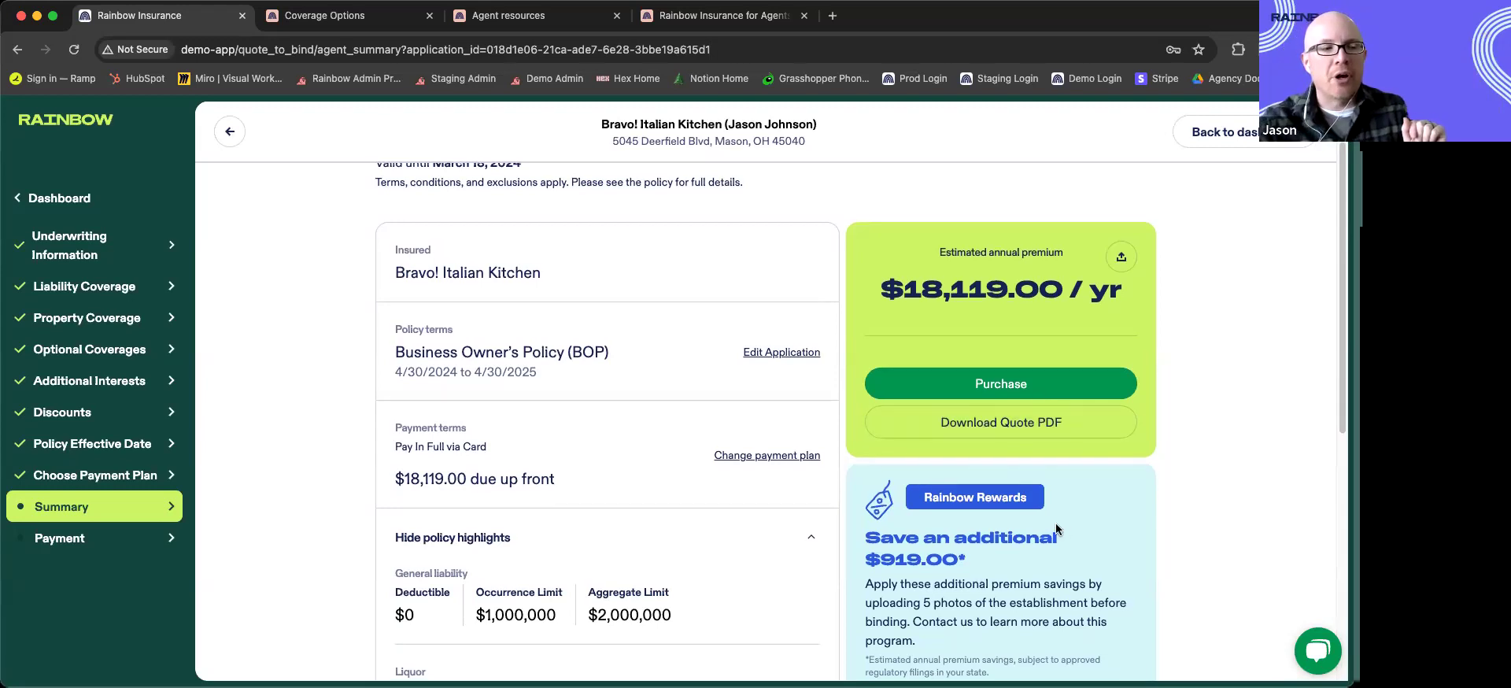
Step: Highlight the additional savings offer in the quote's Rainbow Rewards section and compare it with the annual premium
{"action": "scroll", "coordinate": [1057, 528], "scroll_direction": "down", "scroll_amount": 4}
{"action": "left_click_drag", "start_coordinate": [866, 378], "coordinate": [1004, 409]}
{"action": "scroll", "coordinate": [989, 419], "scroll_direction": "up", "scroll_amount": 1}
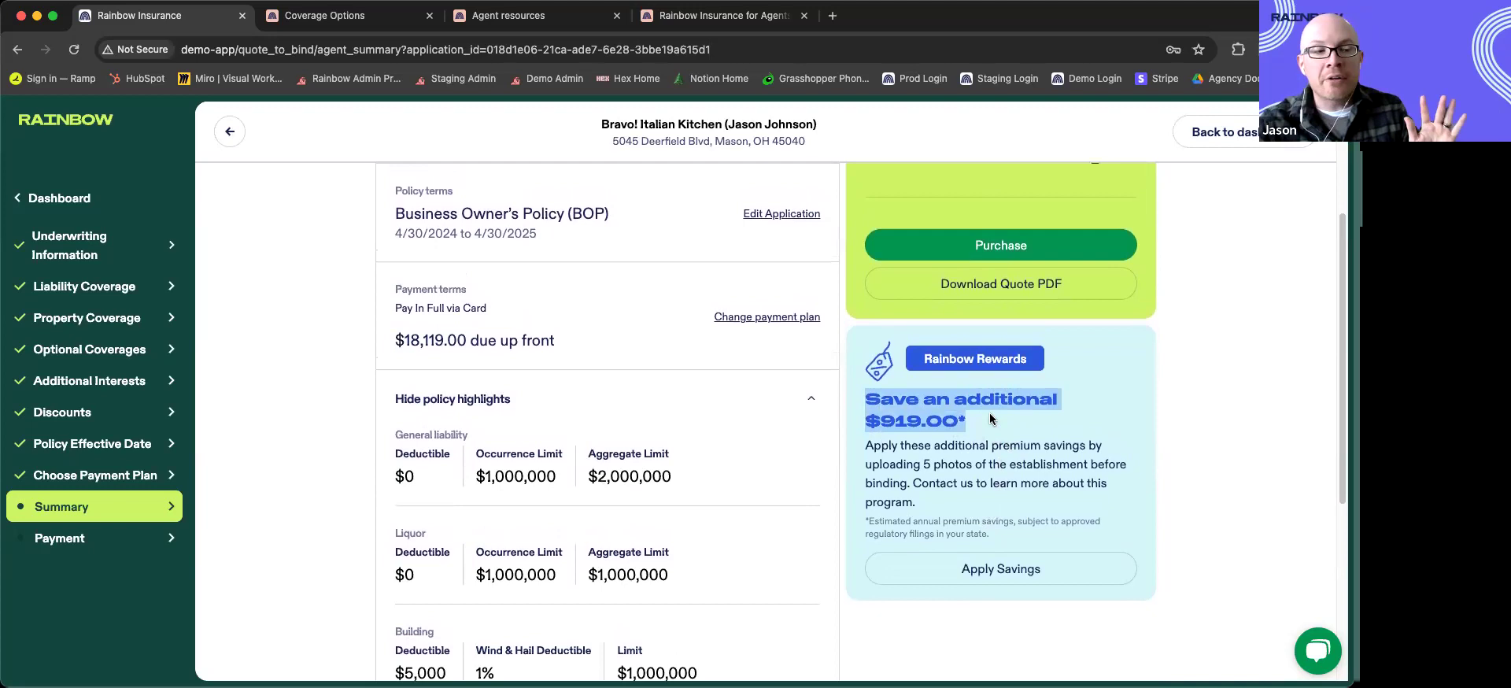
{"action": "scroll", "coordinate": [989, 412], "scroll_direction": "up", "scroll_amount": 3}
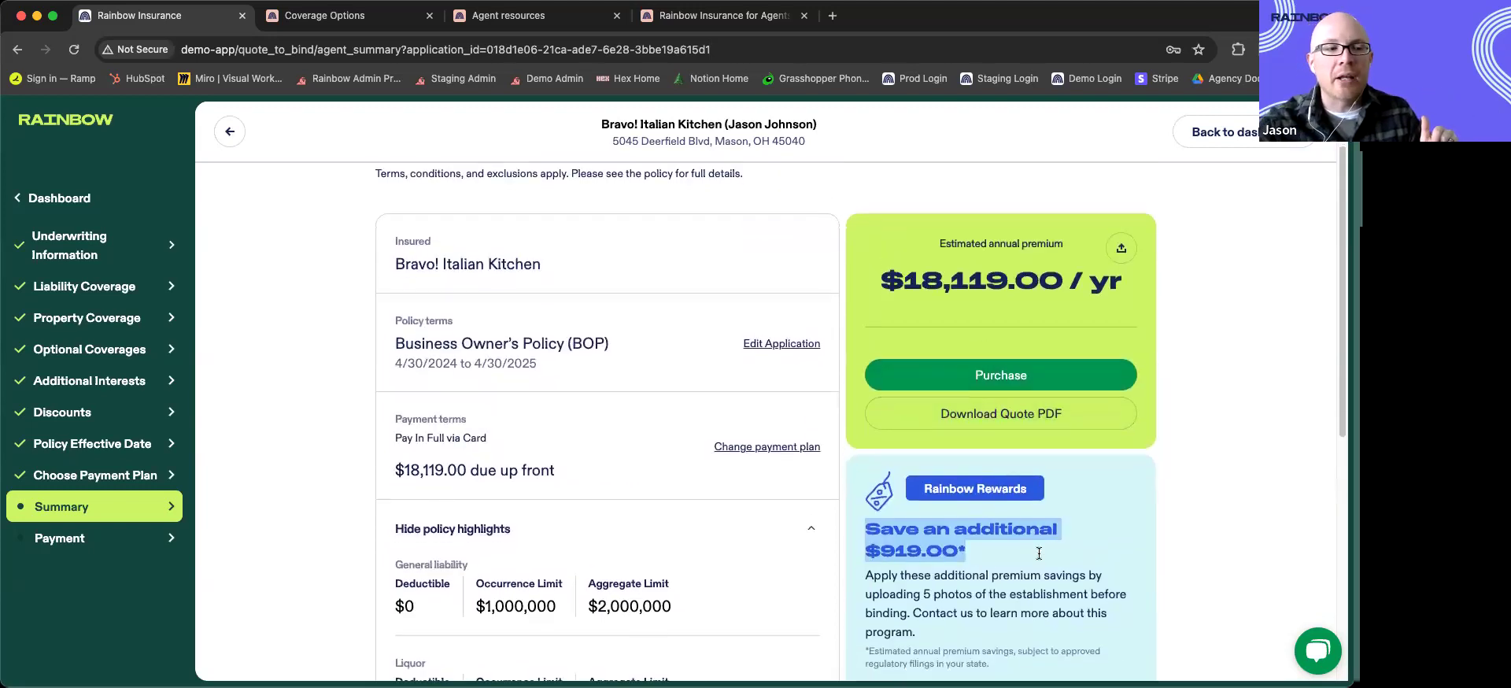
{"action": "scroll", "coordinate": [1039, 553], "scroll_direction": "down", "scroll_amount": 3}
Step: Open the Rainbow Rewards photo upload page, review the required establishment photos, and highlight the "Don't have photos?" heading
{"action": "left_click", "coordinate": [1044, 582]}
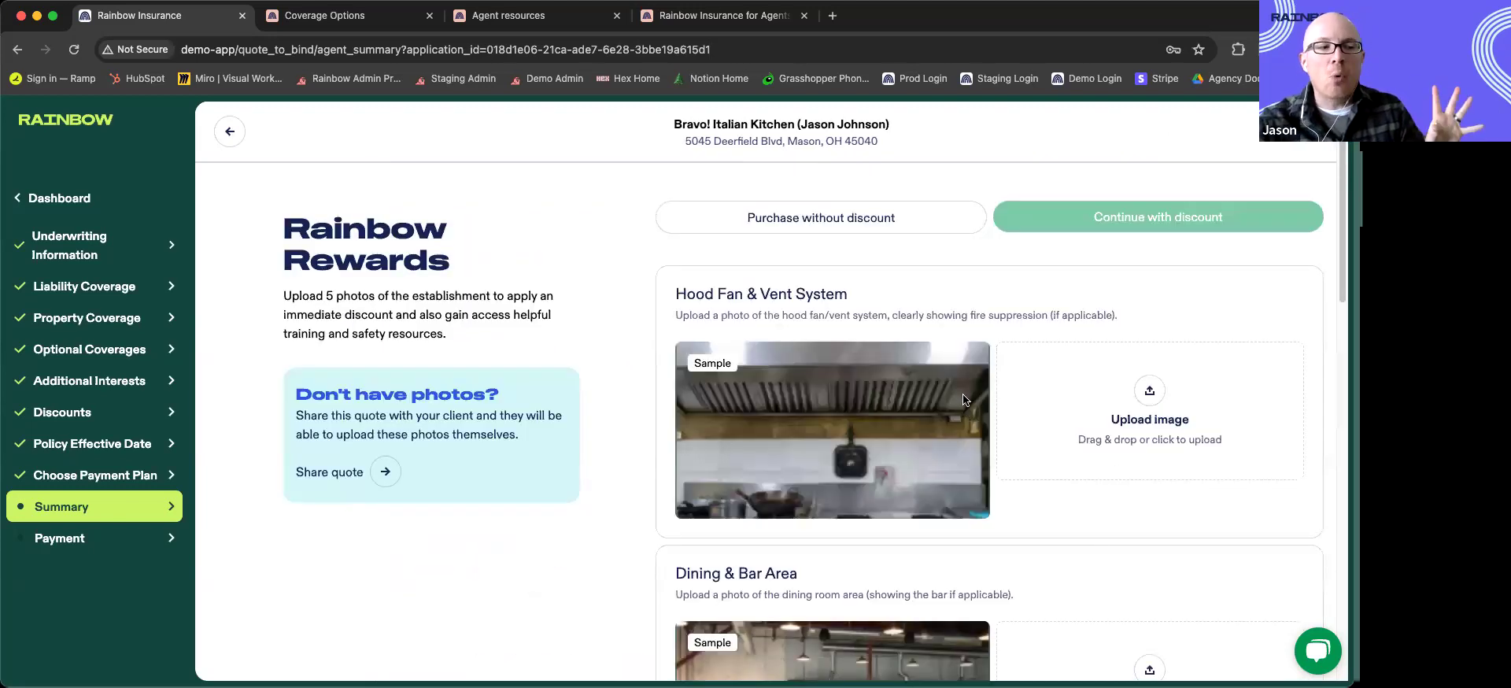
{"action": "scroll", "coordinate": [955, 402], "scroll_direction": "down", "scroll_amount": 7}
{"action": "scroll", "coordinate": [956, 407], "scroll_direction": "down", "scroll_amount": 7}
{"action": "scroll", "coordinate": [955, 409], "scroll_direction": "up", "scroll_amount": 13}
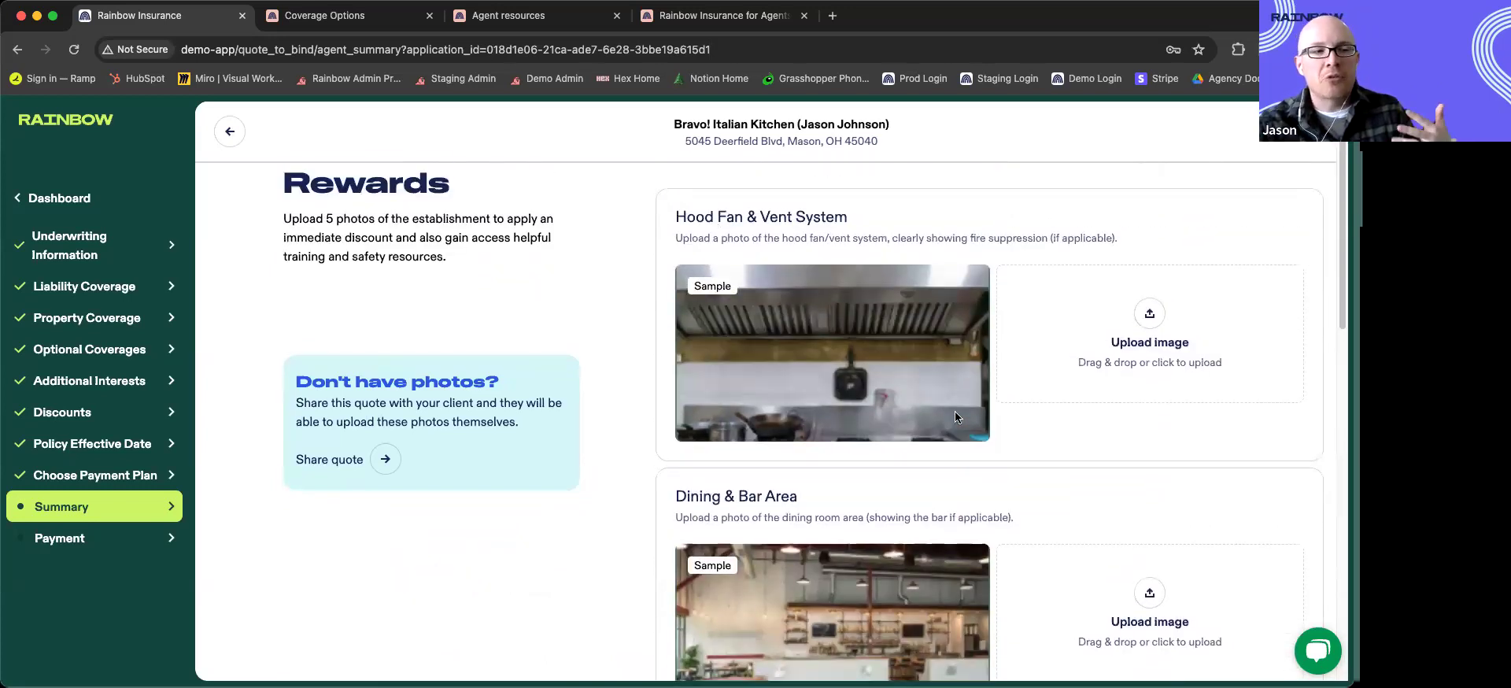
{"action": "scroll", "coordinate": [956, 412], "scroll_direction": "up", "scroll_amount": 2}
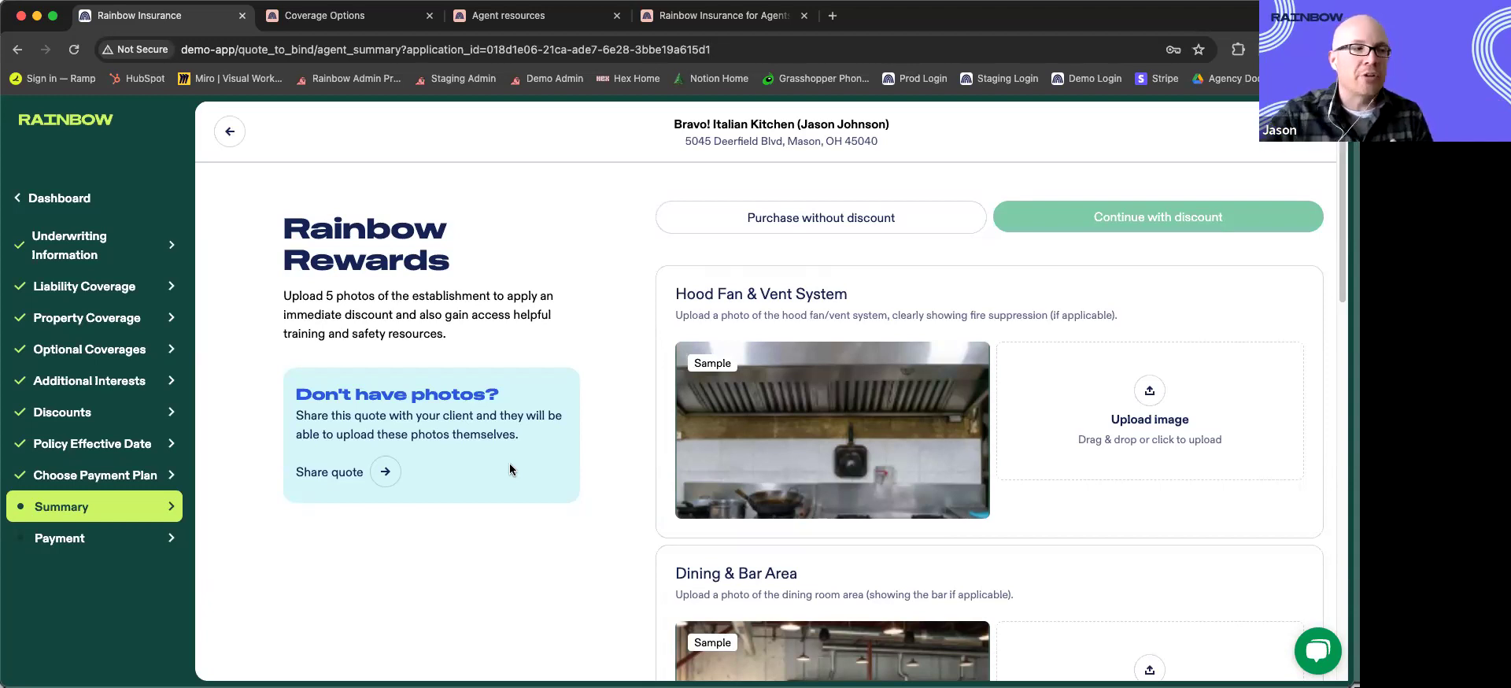
{"action": "left_click_drag", "start_coordinate": [308, 396], "coordinate": [398, 399]}
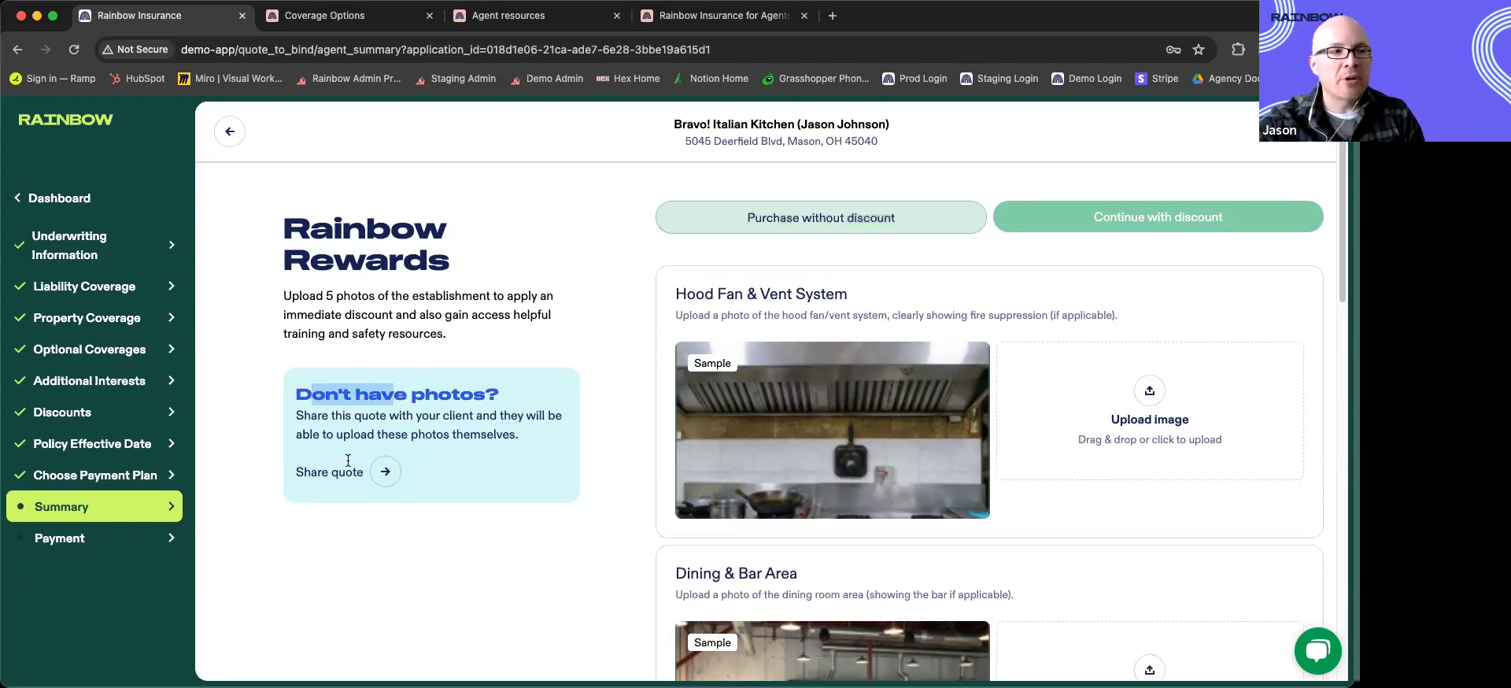
Step: Leave the Rainbow Rewards page, go back from the quote to the Policy Effective Date section, and continue to the payment plan choices
{"action": "left_click", "coordinate": [230, 131]}
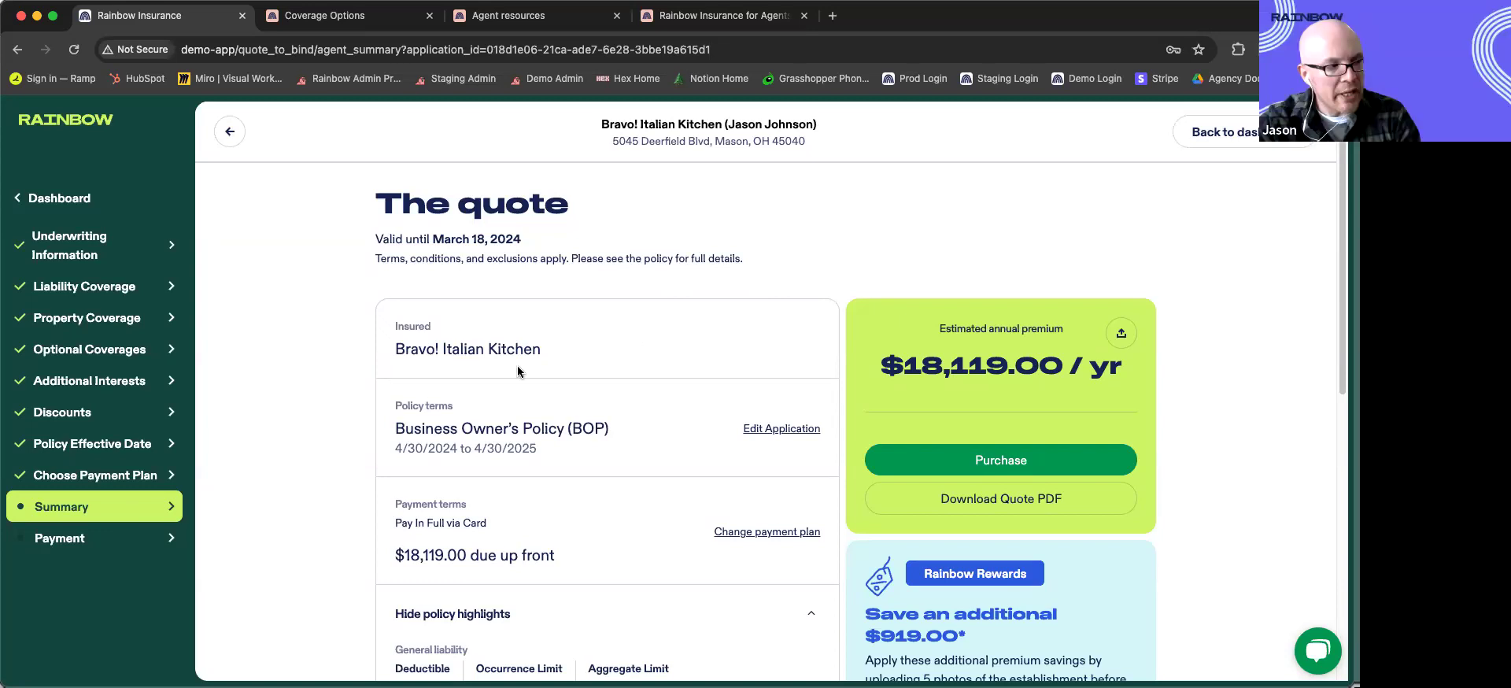
{"action": "left_click", "coordinate": [229, 133]}
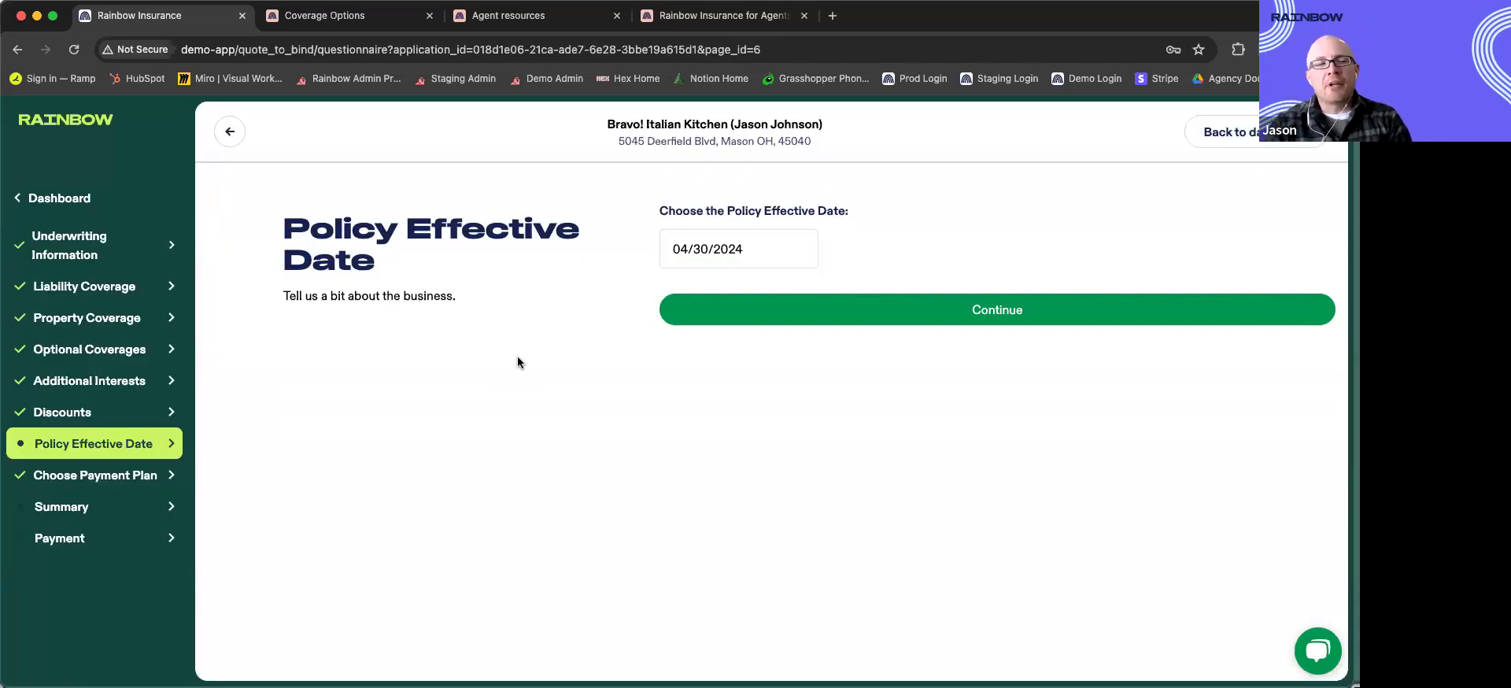
{"action": "left_click", "coordinate": [831, 322]}
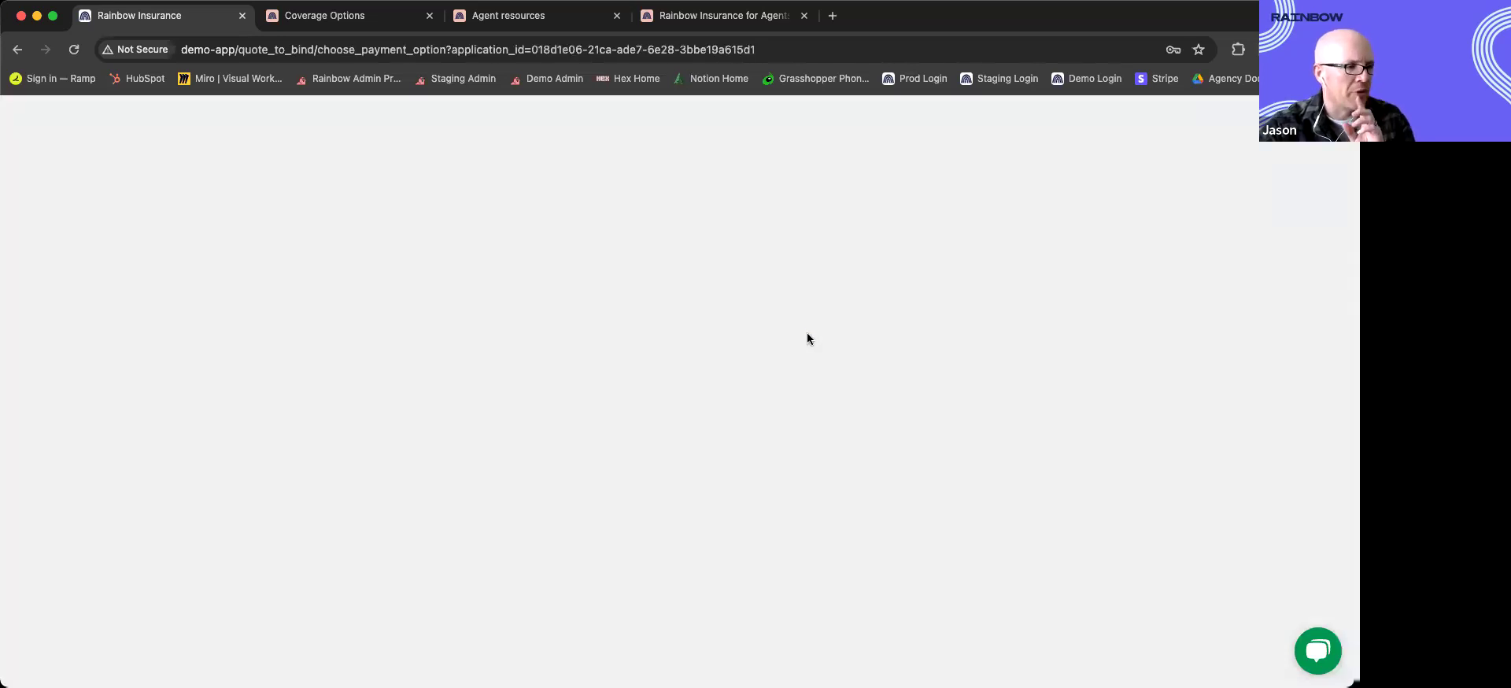